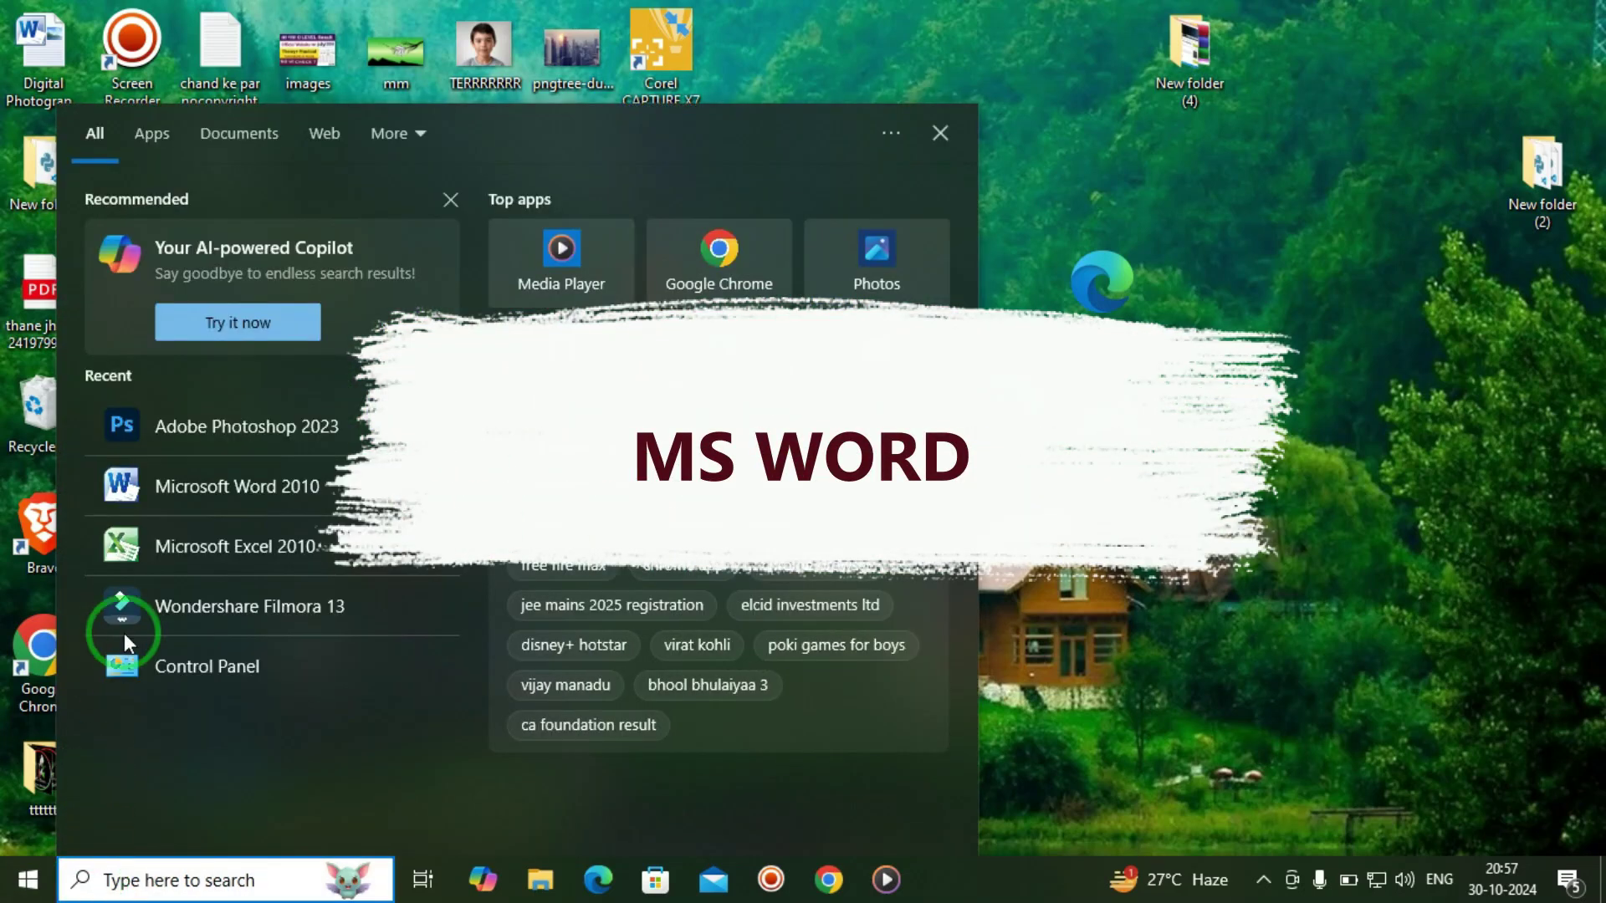
# Launch Word 2010 and give the blank document Narrow margins and A4 paper.
pyautogui.click(260, 485)
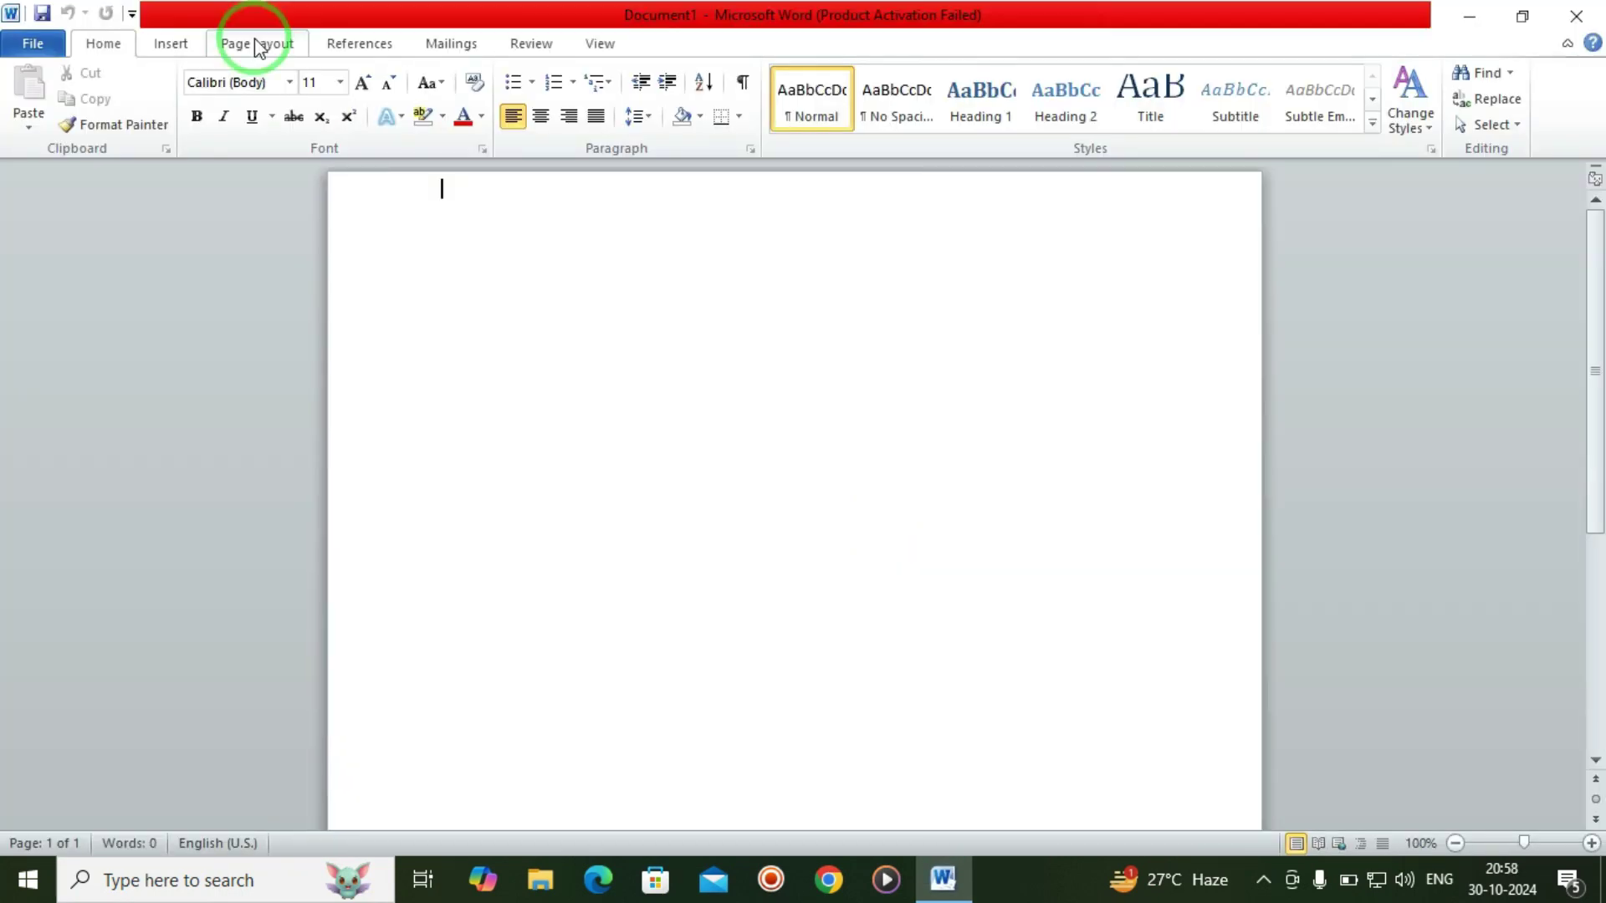
pyautogui.click(255, 43)
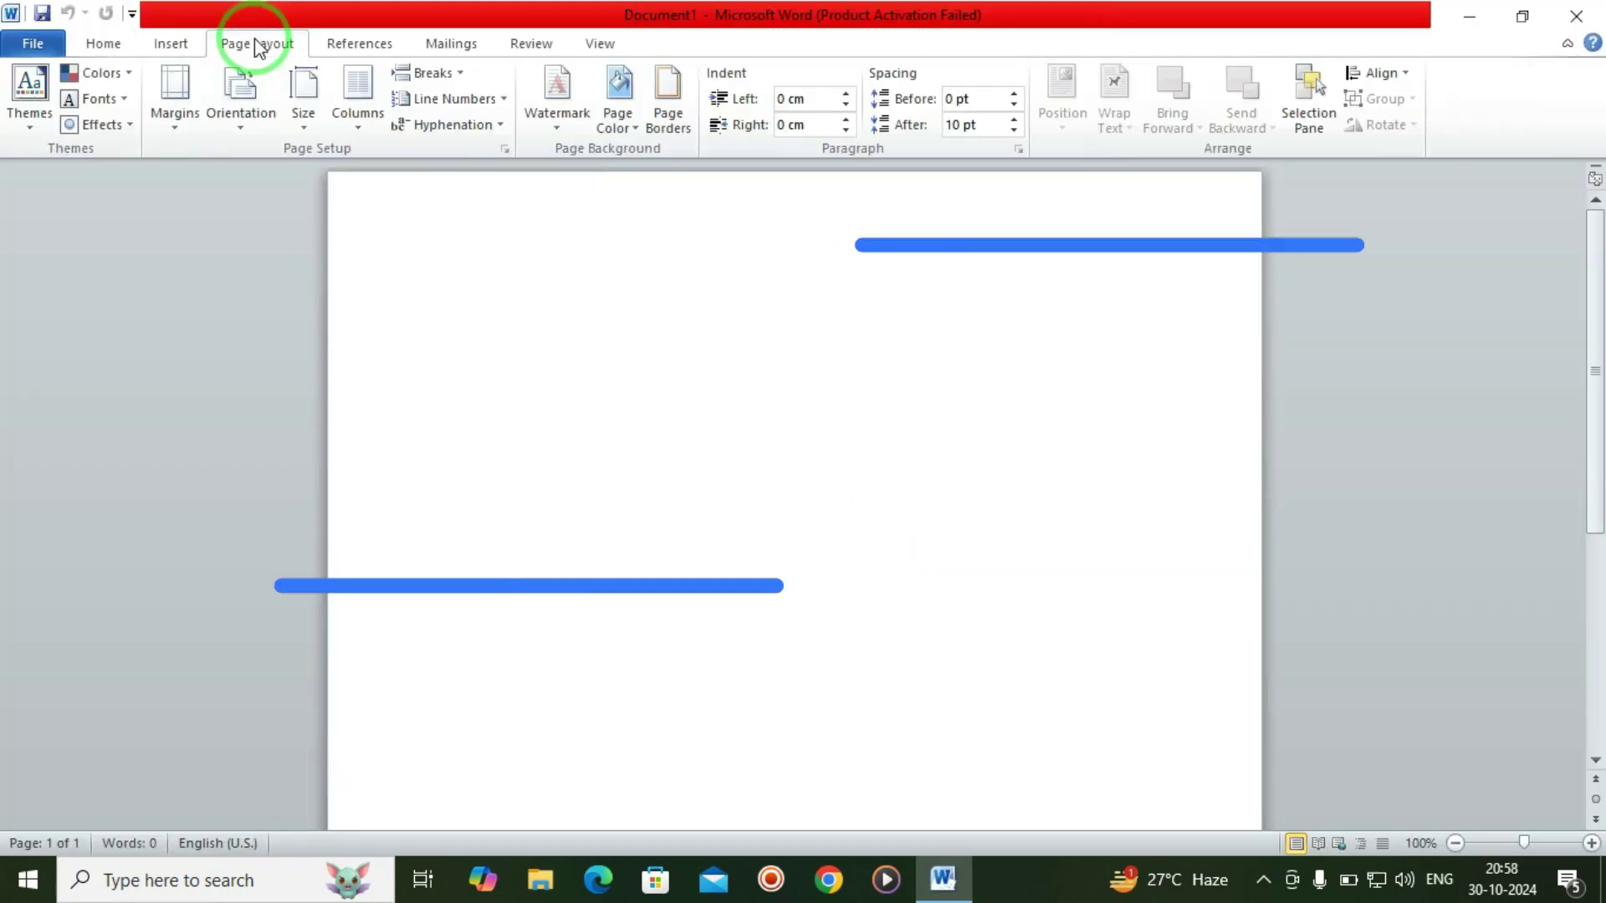
pyautogui.click(176, 109)
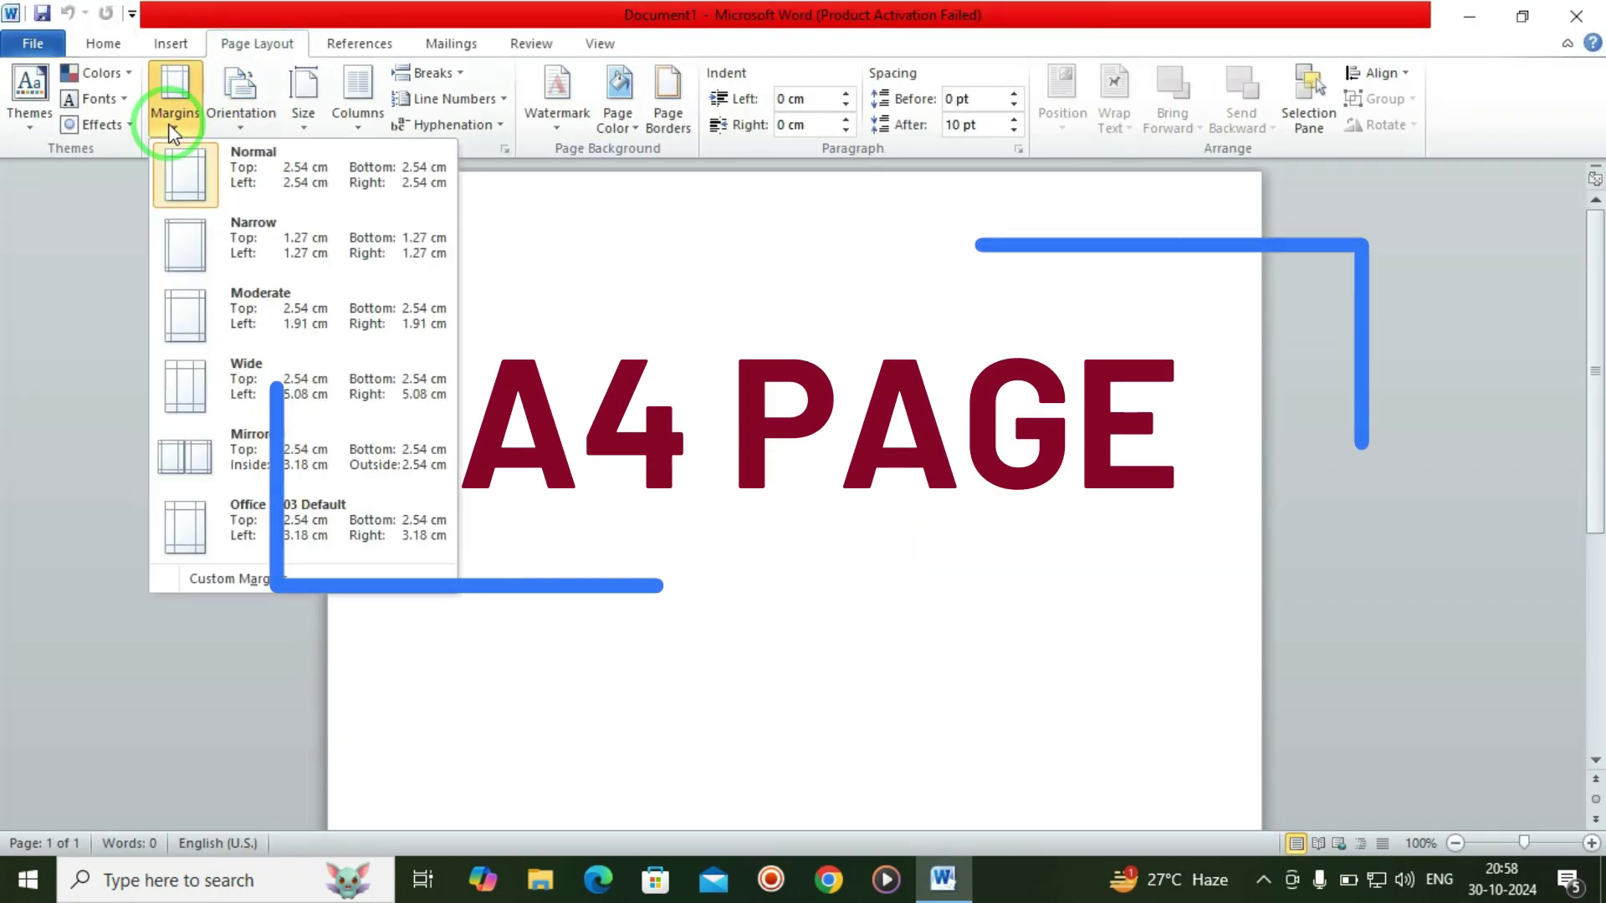
pyautogui.click(217, 251)
pyautogui.click(303, 100)
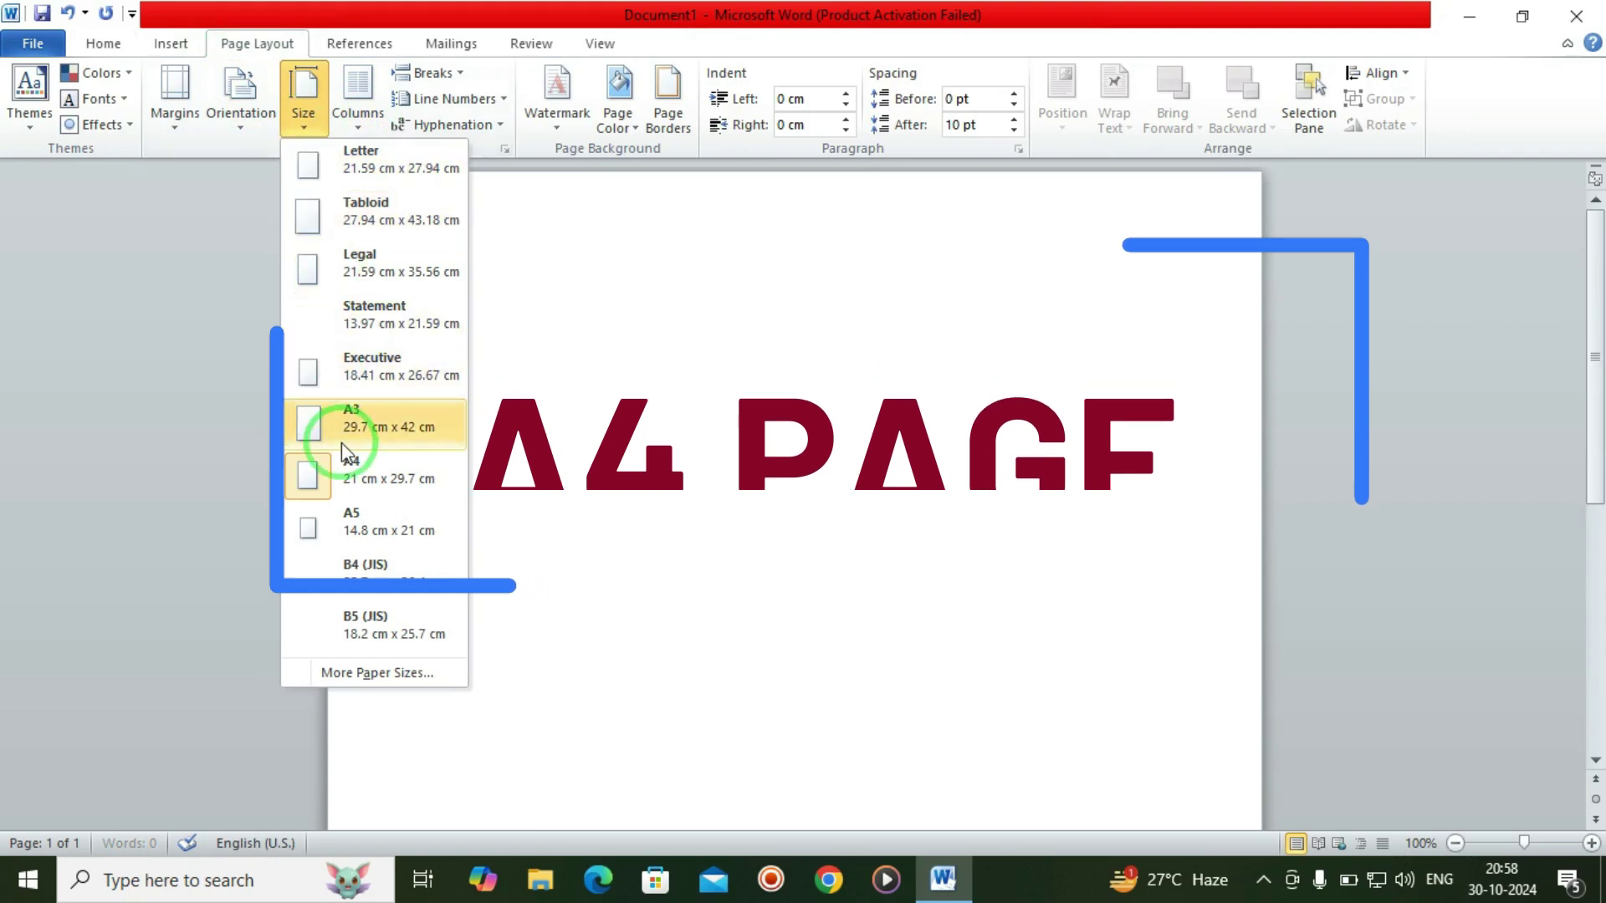
pyautogui.click(408, 479)
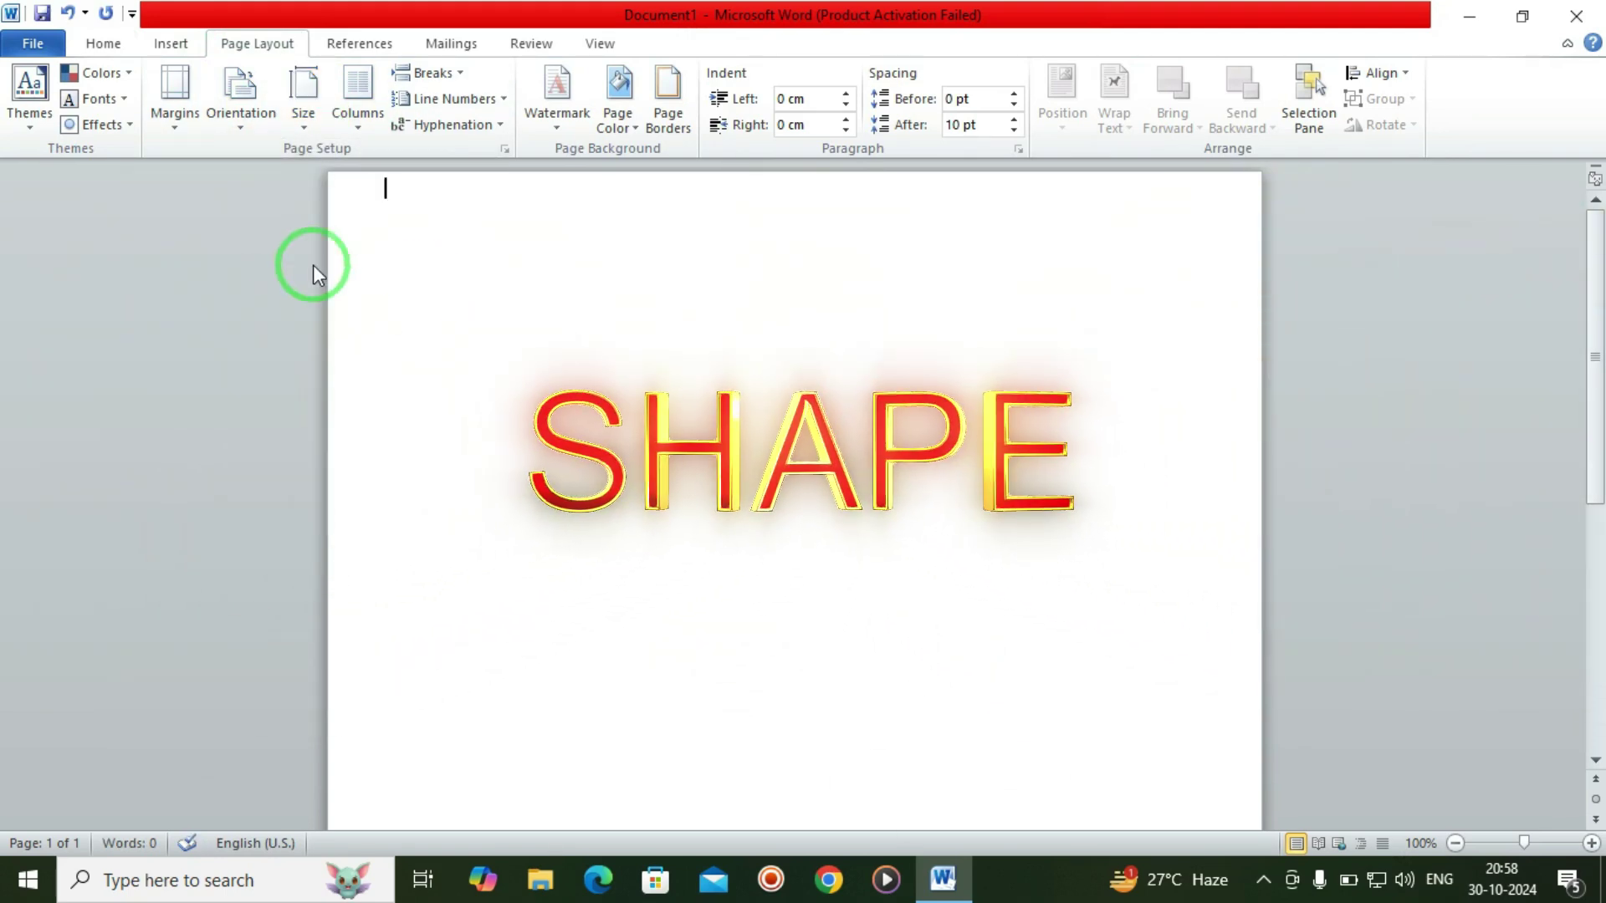
# Draw a Flowchart Document wave shape and flip it vertically.
pyautogui.click(170, 43)
pyautogui.click(339, 117)
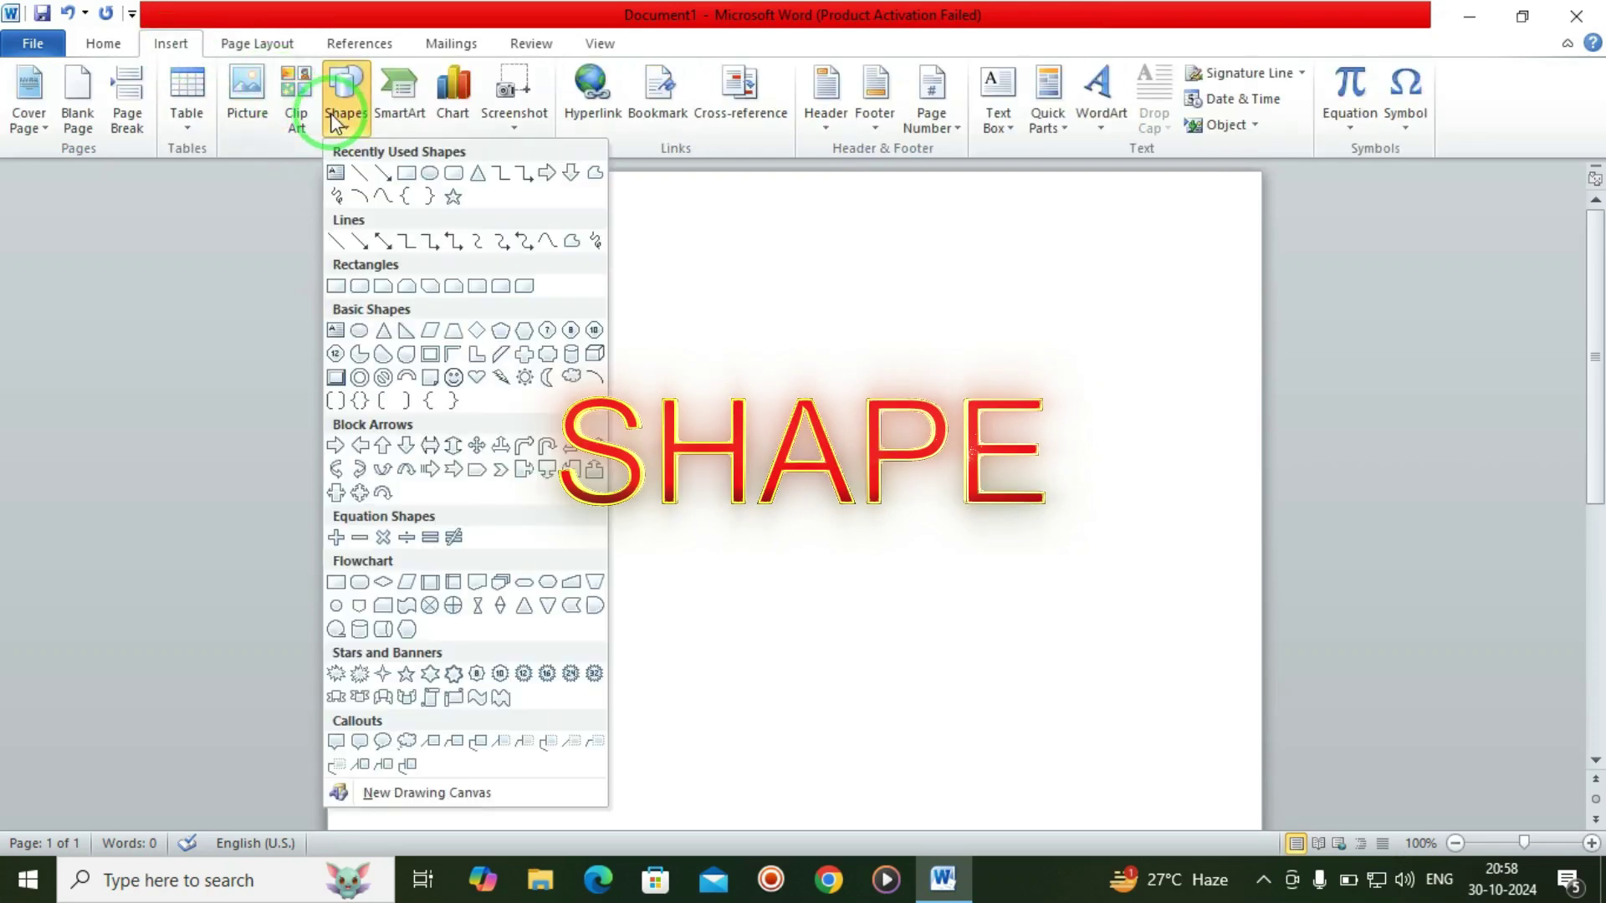
pyautogui.click(476, 581)
pyautogui.moveTo(491, 396); pyautogui.dragTo(911, 717)
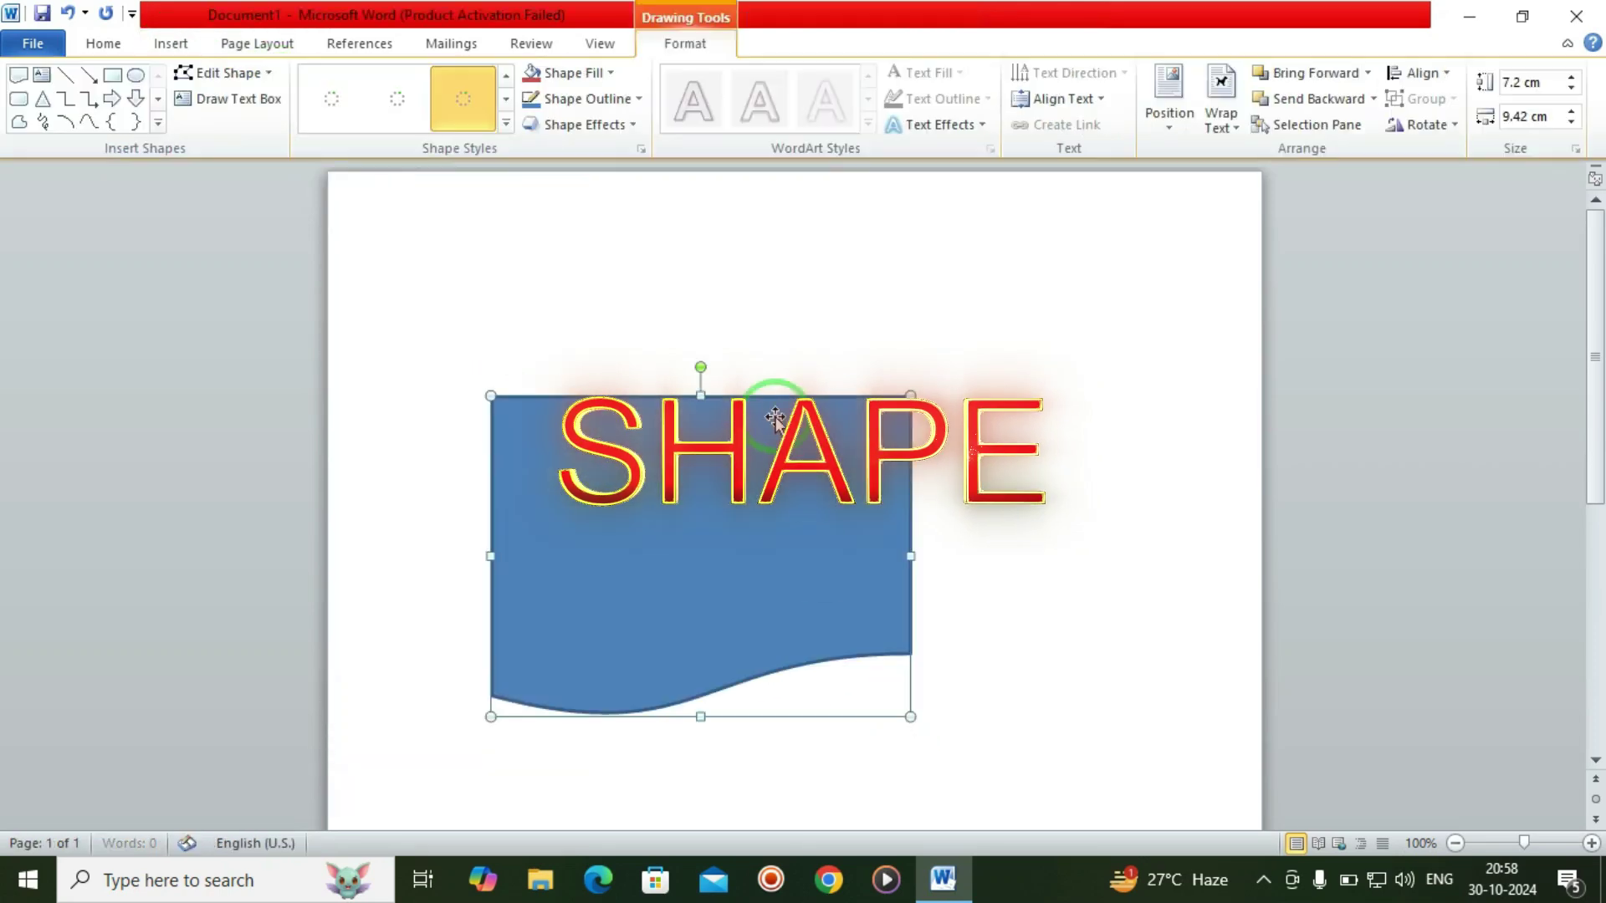
pyautogui.click(1422, 125)
pyautogui.click(1422, 208)
# Stretch the wave to full page width, remove its outline, and make it taller.
pyautogui.moveTo(502, 514); pyautogui.dragTo(332, 508)
pyautogui.moveTo(911, 499); pyautogui.dragTo(1261, 468)
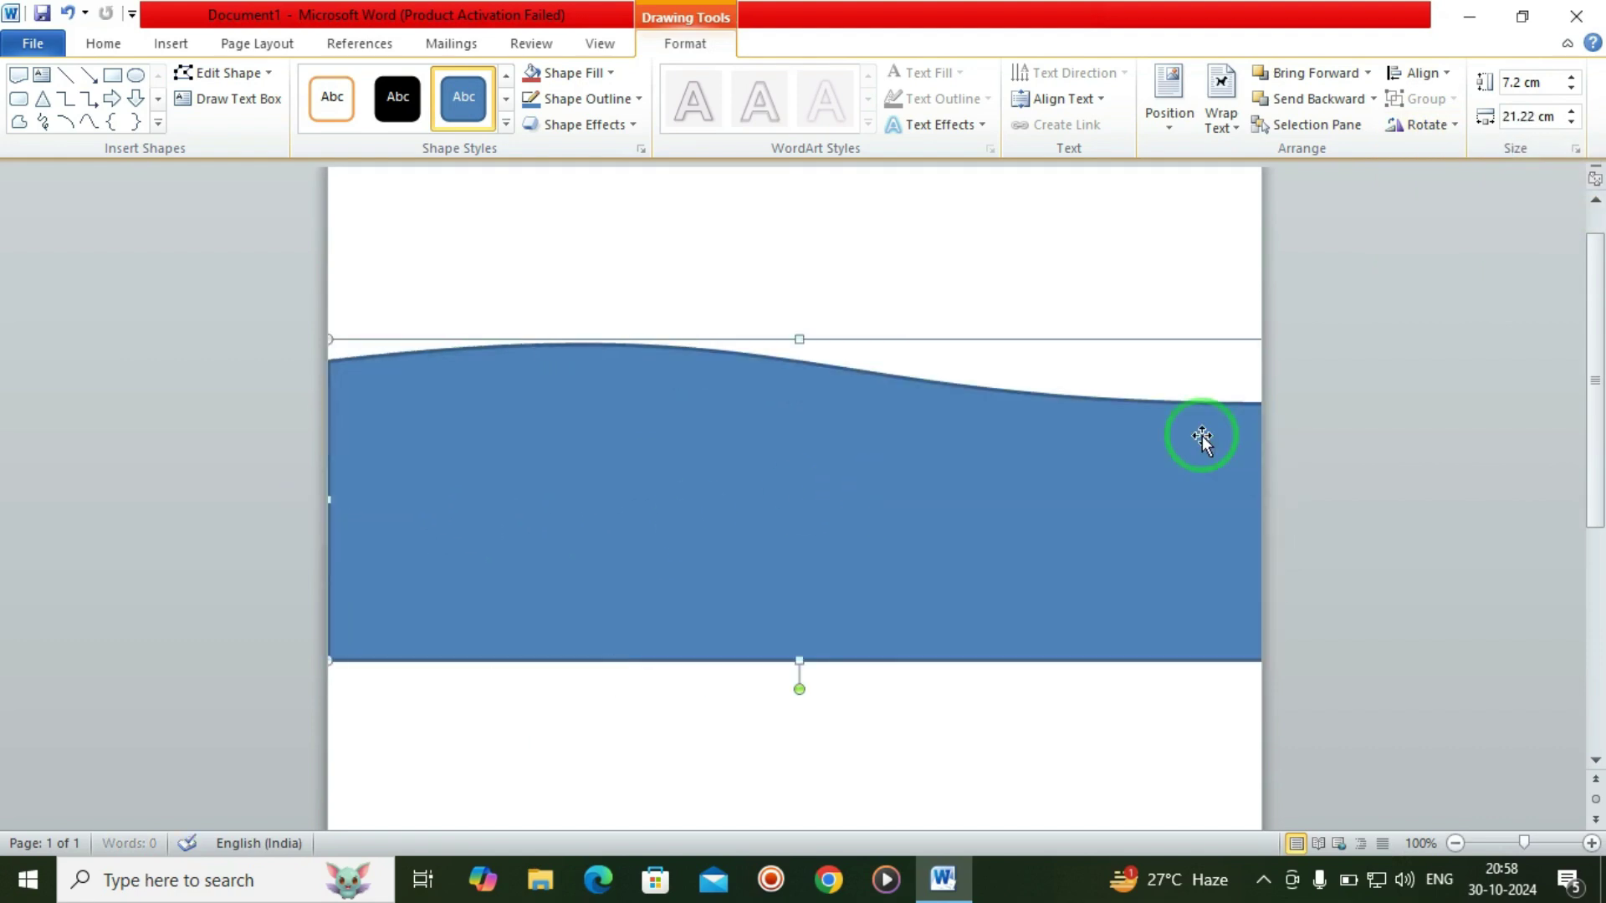
pyautogui.click(573, 105)
pyautogui.click(592, 294)
pyautogui.moveTo(796, 394); pyautogui.dragTo(764, 340)
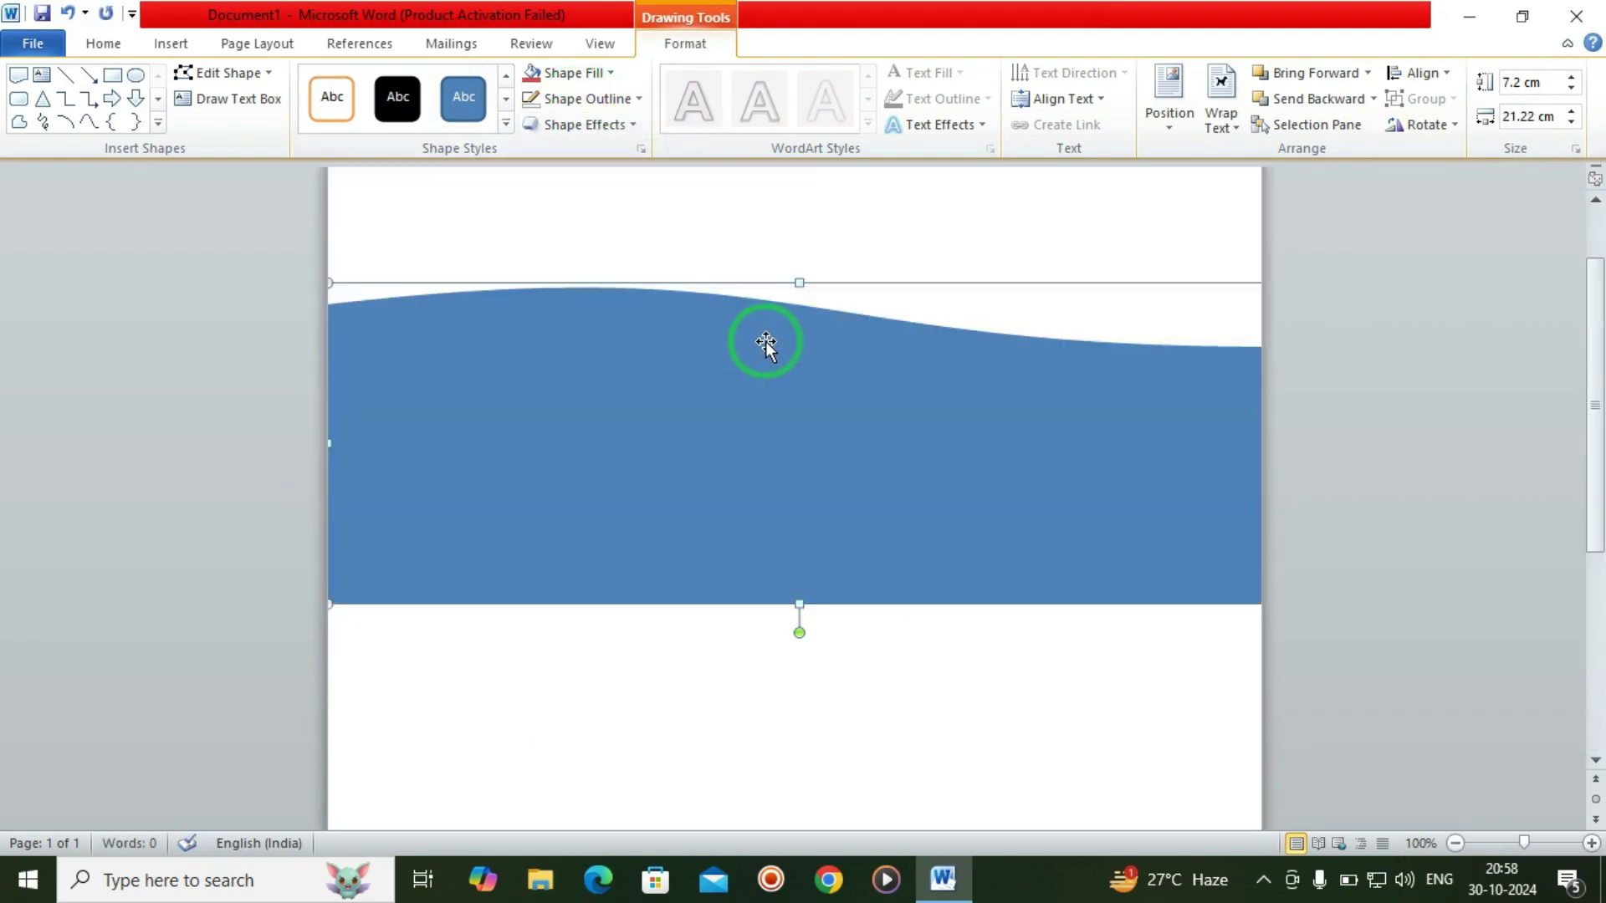
pyautogui.moveTo(800, 455); pyautogui.dragTo(805, 820)
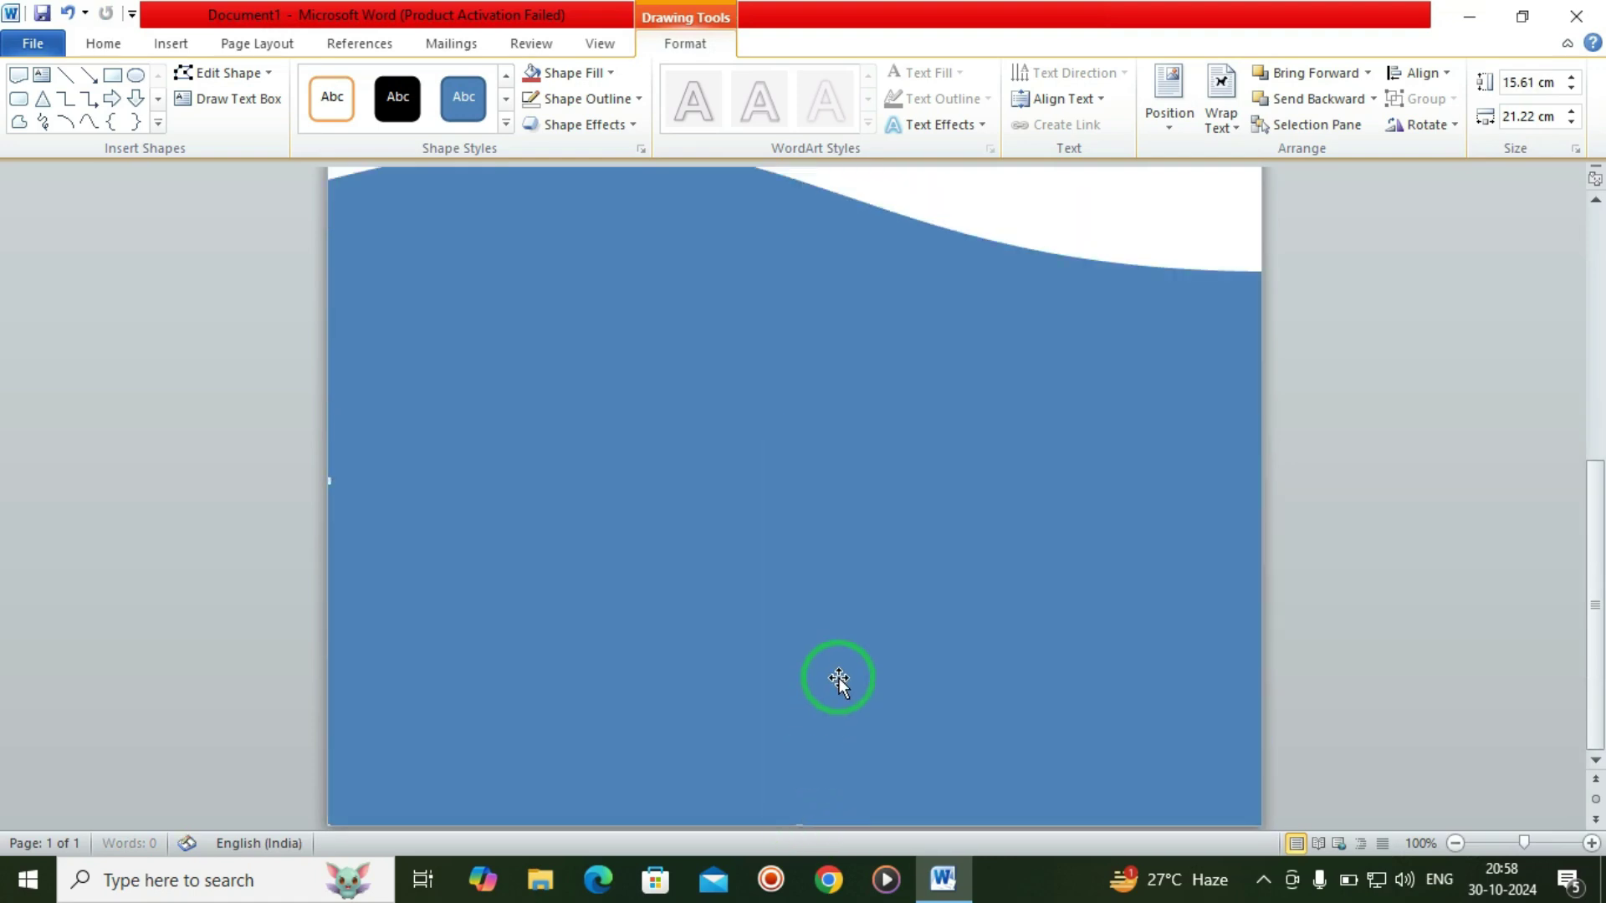
# Duplicate the wave and fill the copy orange.
pyautogui.moveTo(828, 682)
pyautogui.mouseDown()
pyautogui.moveTo(818, 279)
pyautogui.moveTo(817, 366)
pyautogui.mouseUp()
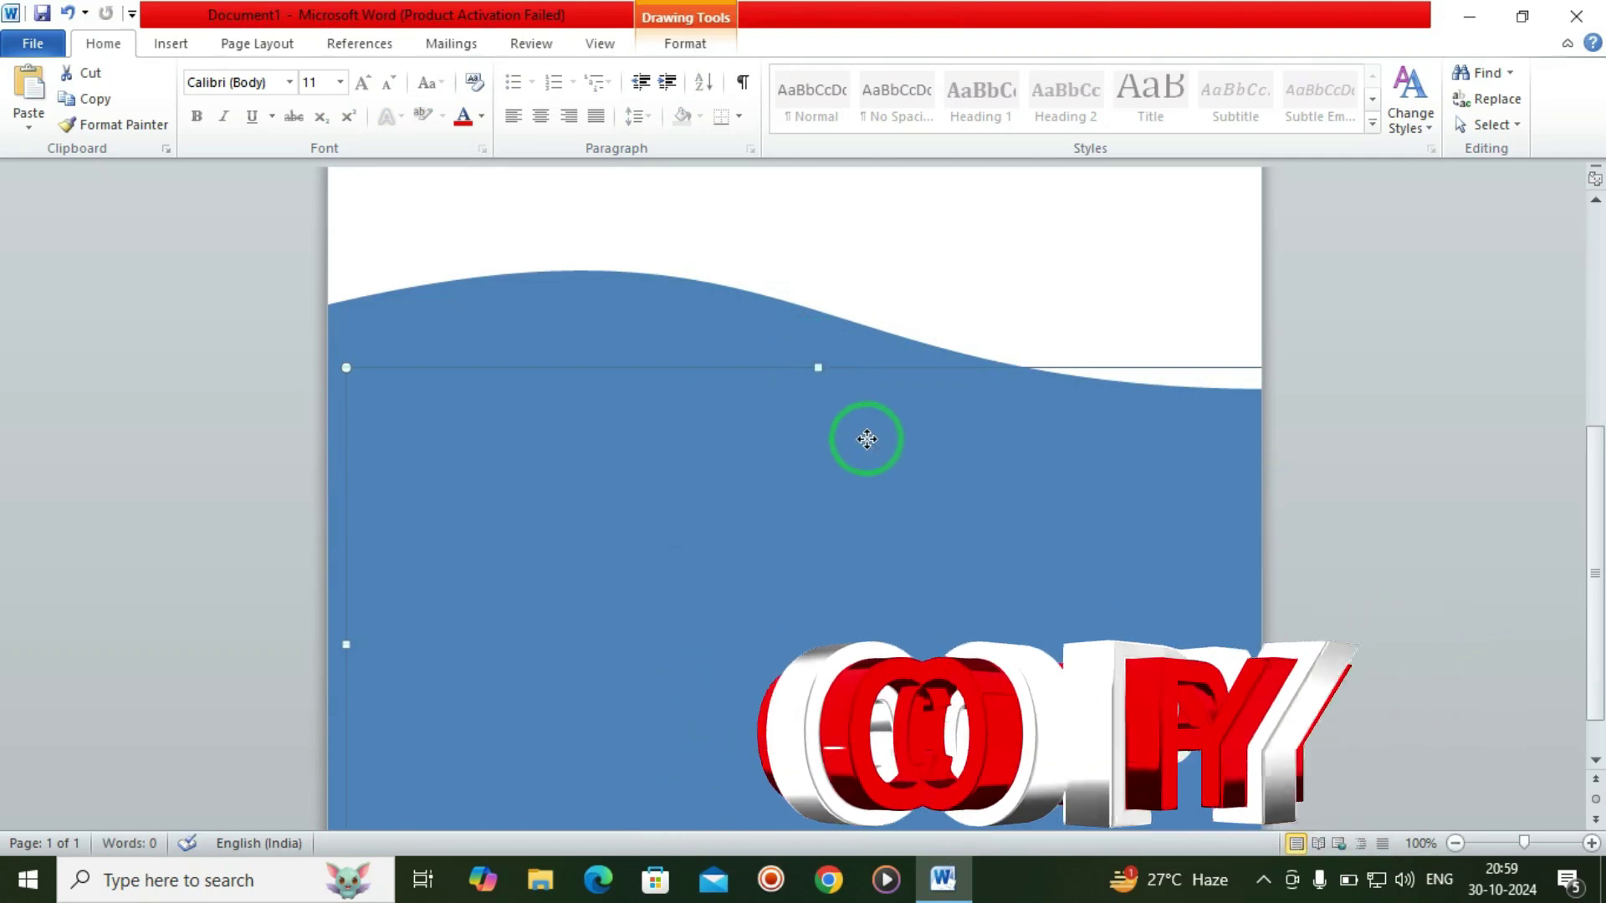
pyautogui.click(685, 44)
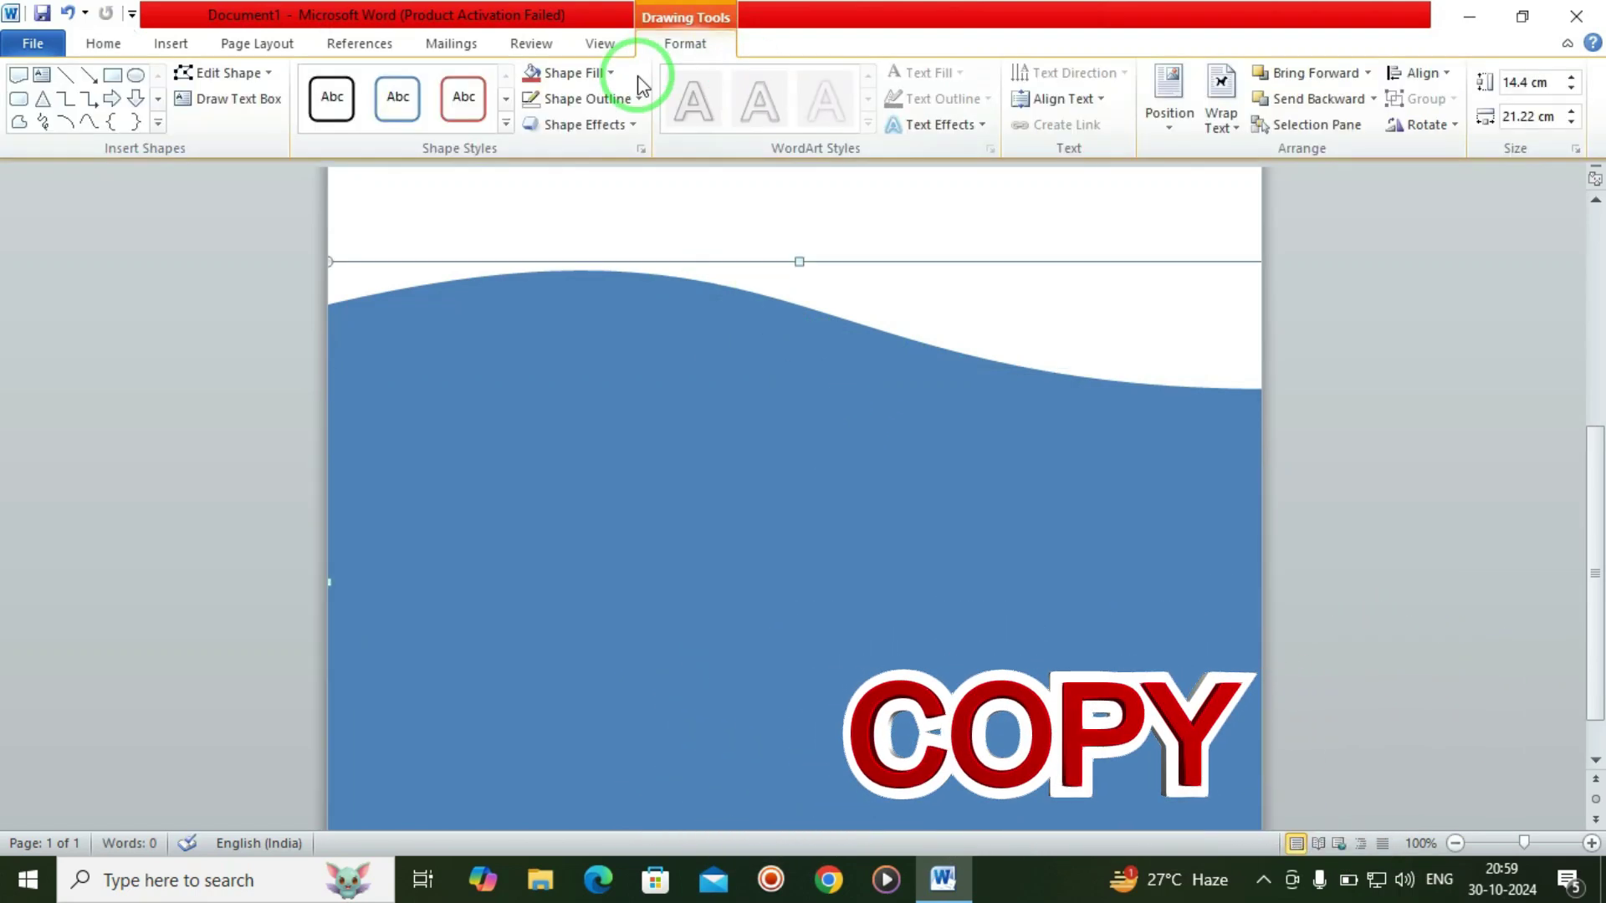
pyautogui.click(569, 73)
pyautogui.click(709, 194)
pyautogui.scroll(-2, 835, 419)
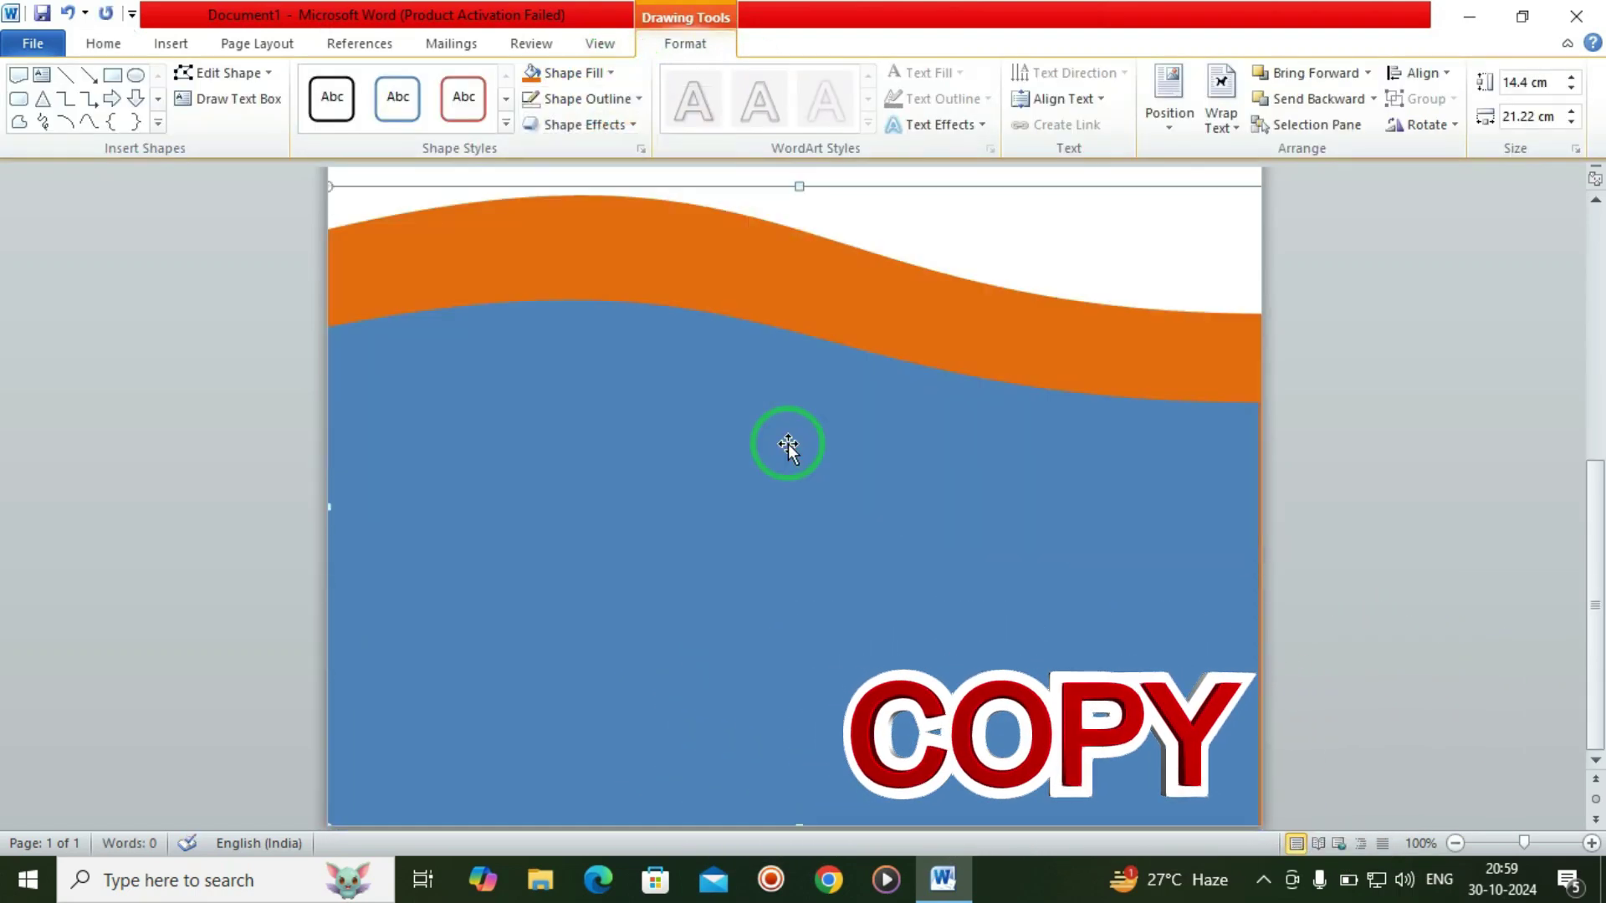
# Position the orange copy so only a band shows above the blue wave.
pyautogui.click(795, 379)
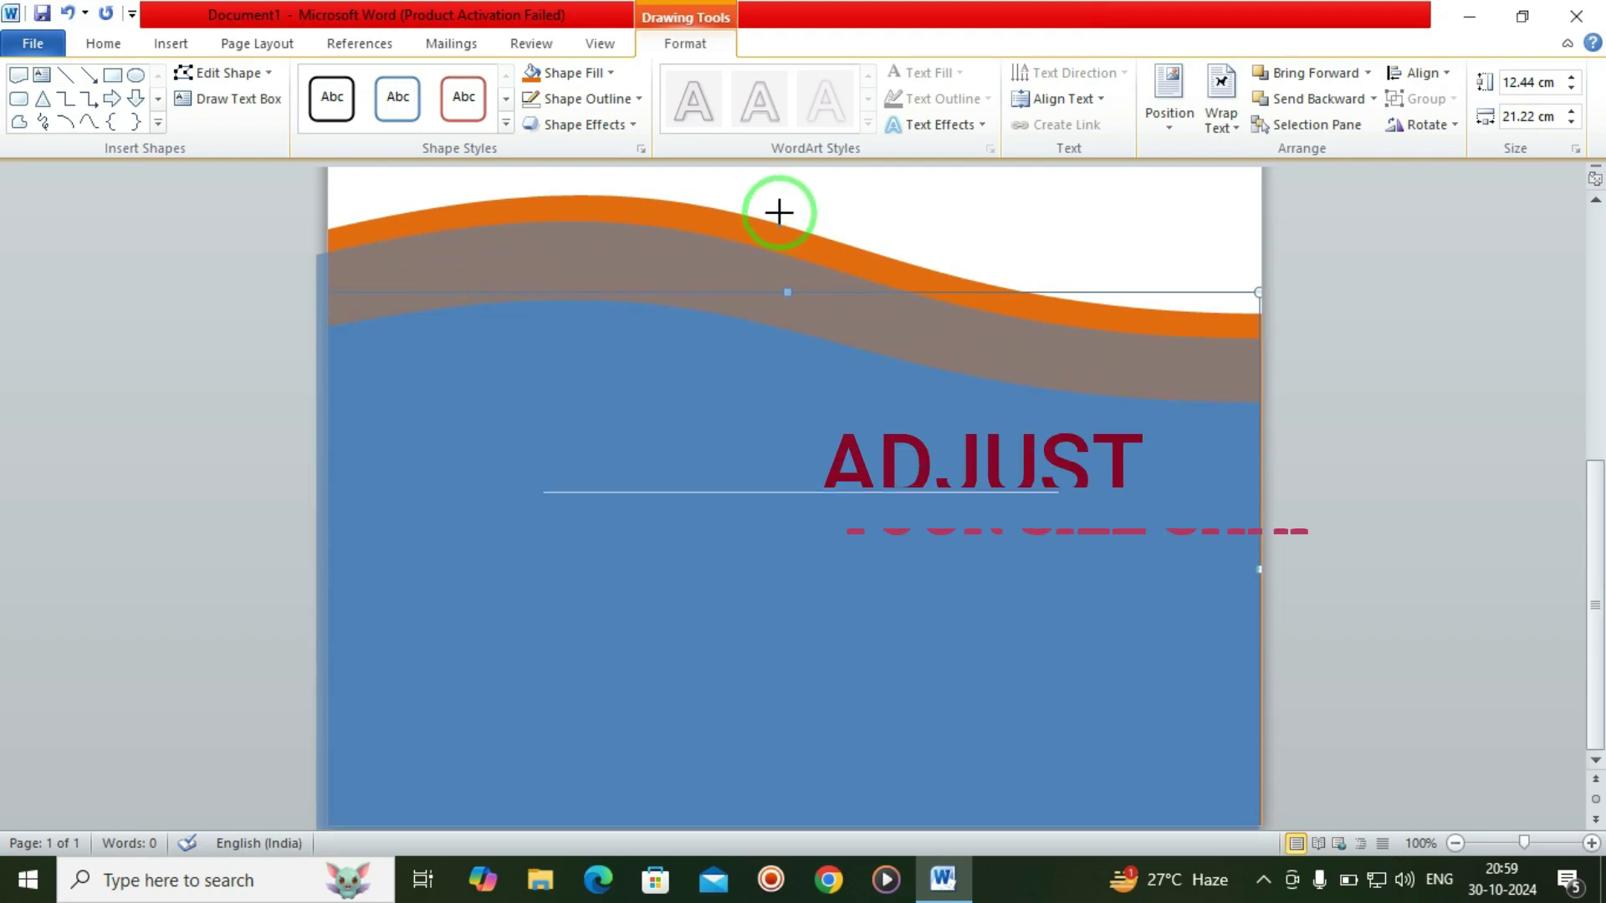
pyautogui.moveTo(781, 226); pyautogui.dragTo(781, 283)
pyautogui.click(1427, 460)
pyautogui.click(1249, 552)
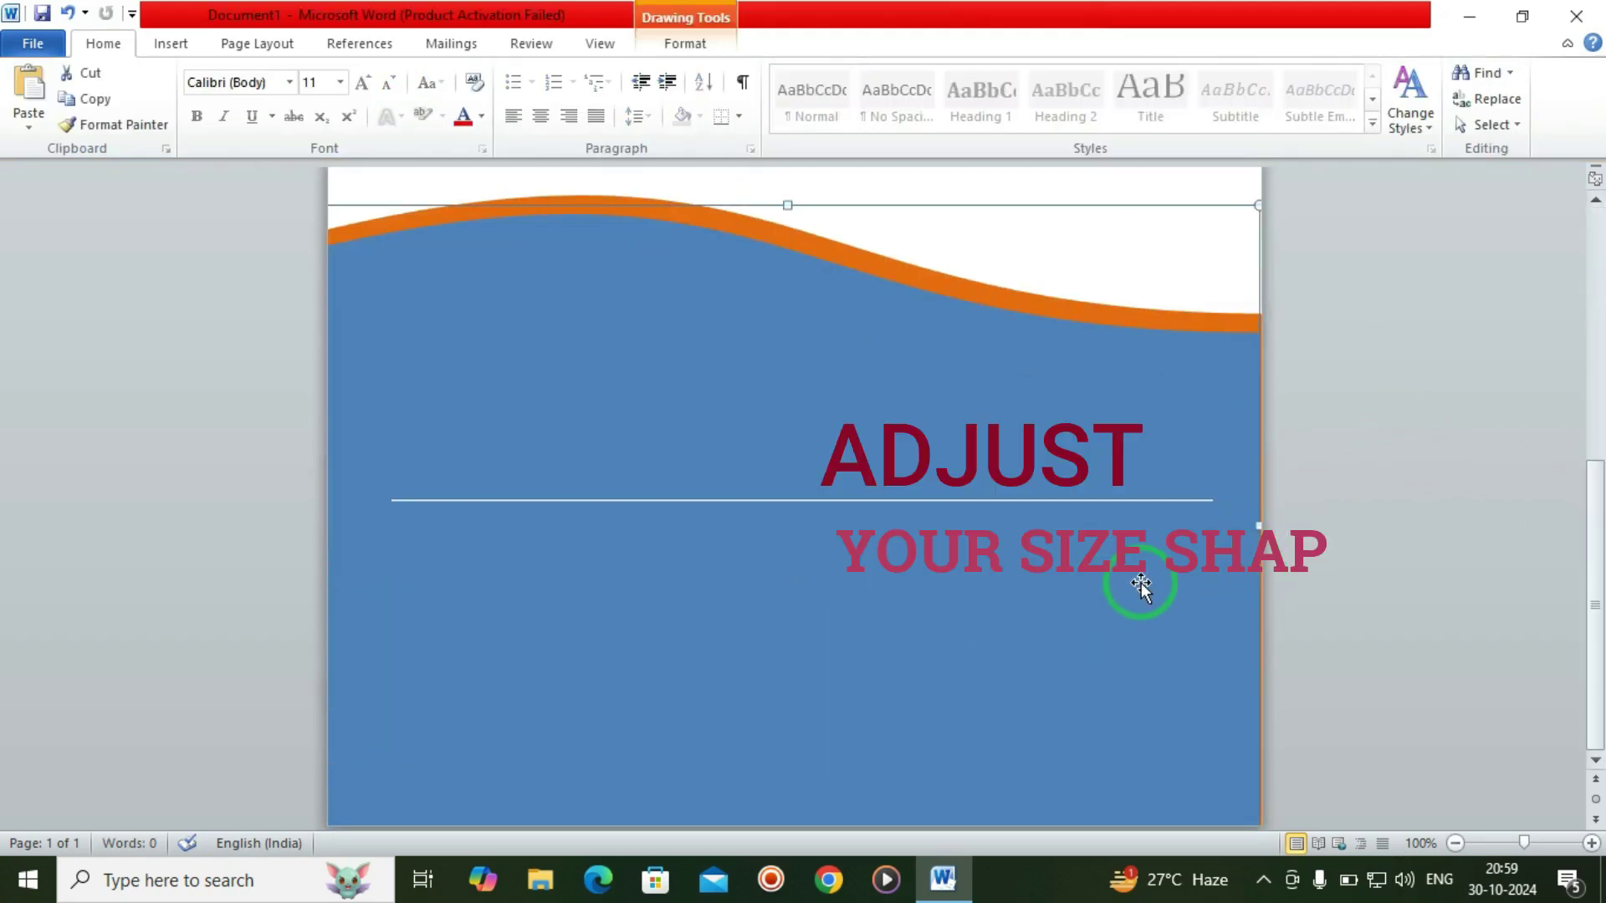
pyautogui.hotkey('ctrl', 'Home')
pyautogui.click(170, 43)
pyautogui.click(346, 118)
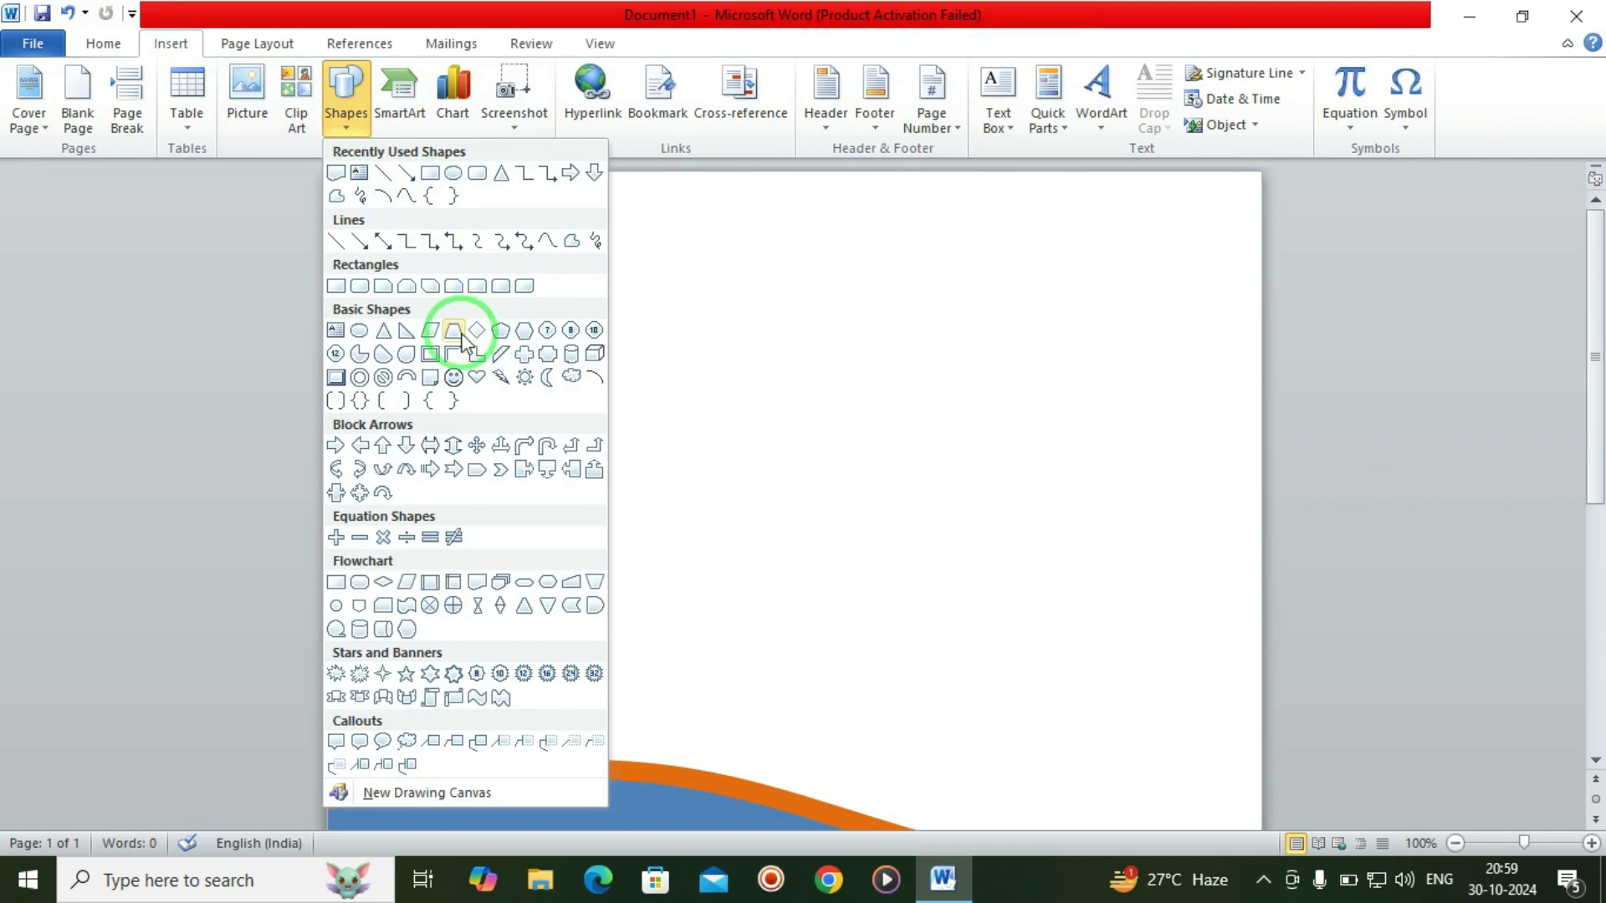
# Draw a right triangle, turn it upside down, and move it into the top-right corner.
pyautogui.click(387, 339)
pyautogui.moveTo(913, 227); pyautogui.dragTo(1180, 478)
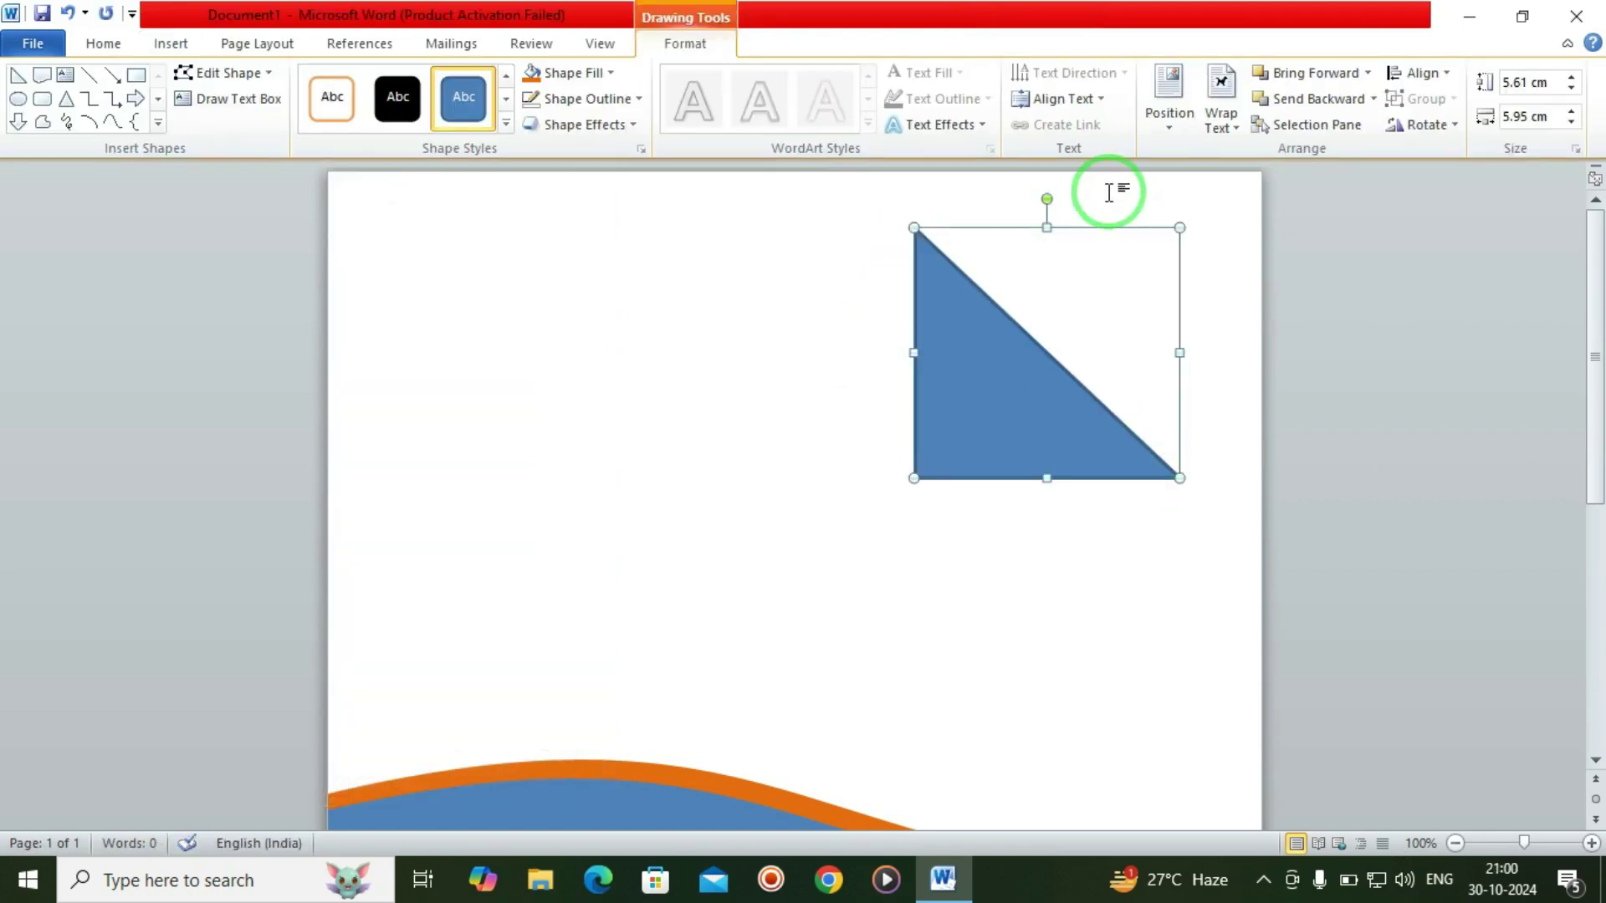
pyautogui.moveTo(1046, 199); pyautogui.dragTo(1044, 464)
pyautogui.moveTo(1088, 375); pyautogui.dragTo(1182, 308)
# Give the triangle 25-point soft edges.
pyautogui.click(578, 123)
pyautogui.moveTo(592, 166)
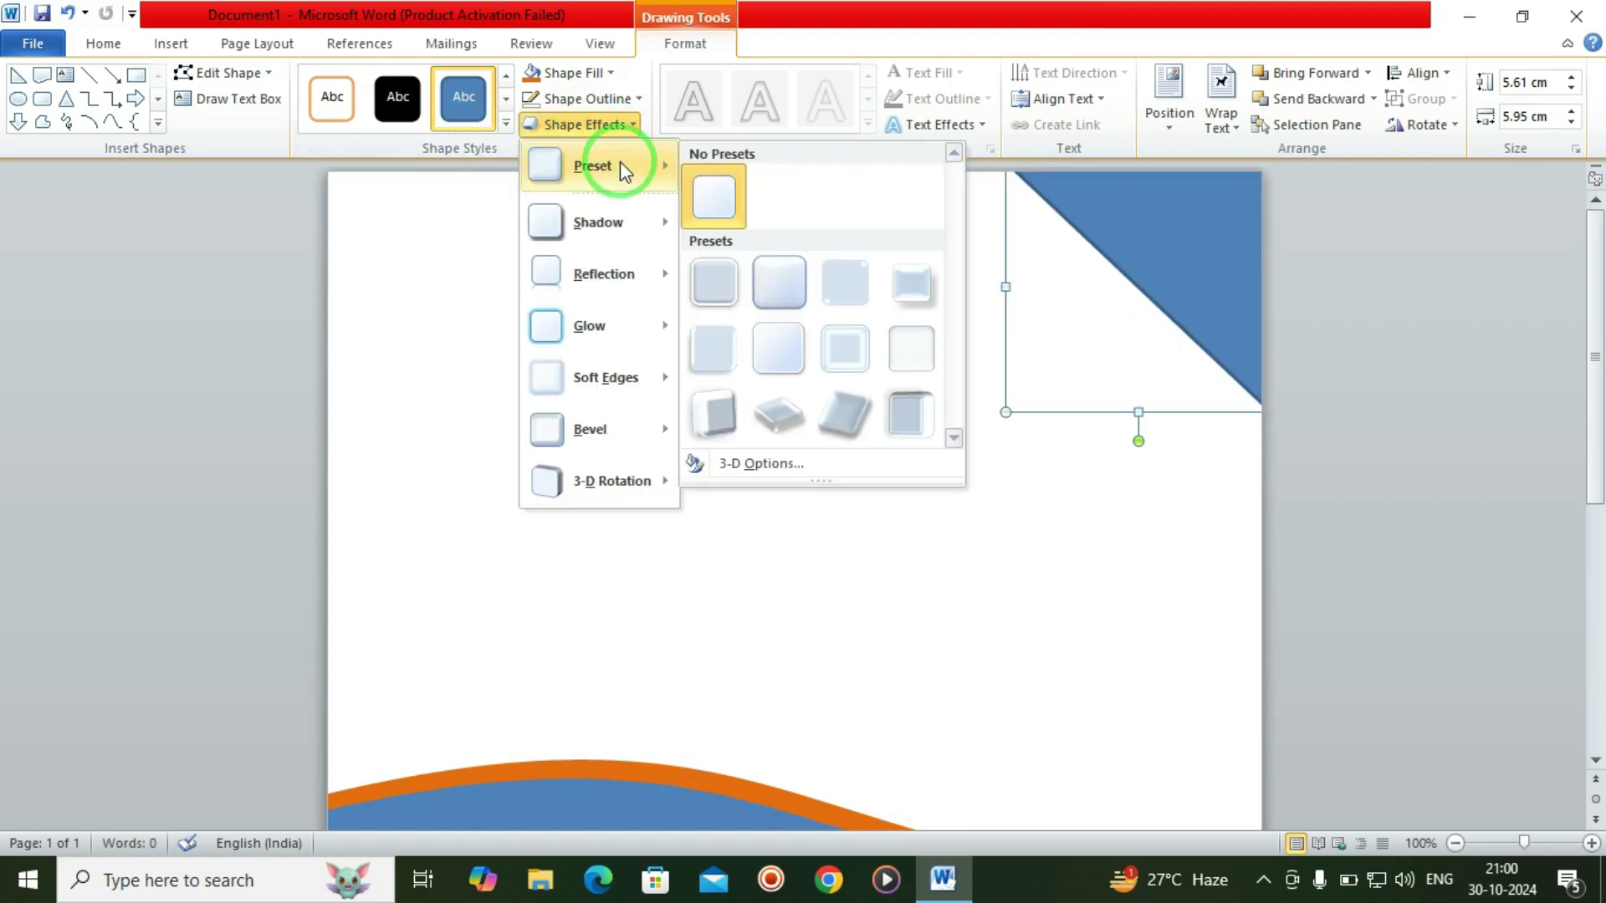
pyautogui.moveTo(606, 378)
pyautogui.click(764, 634)
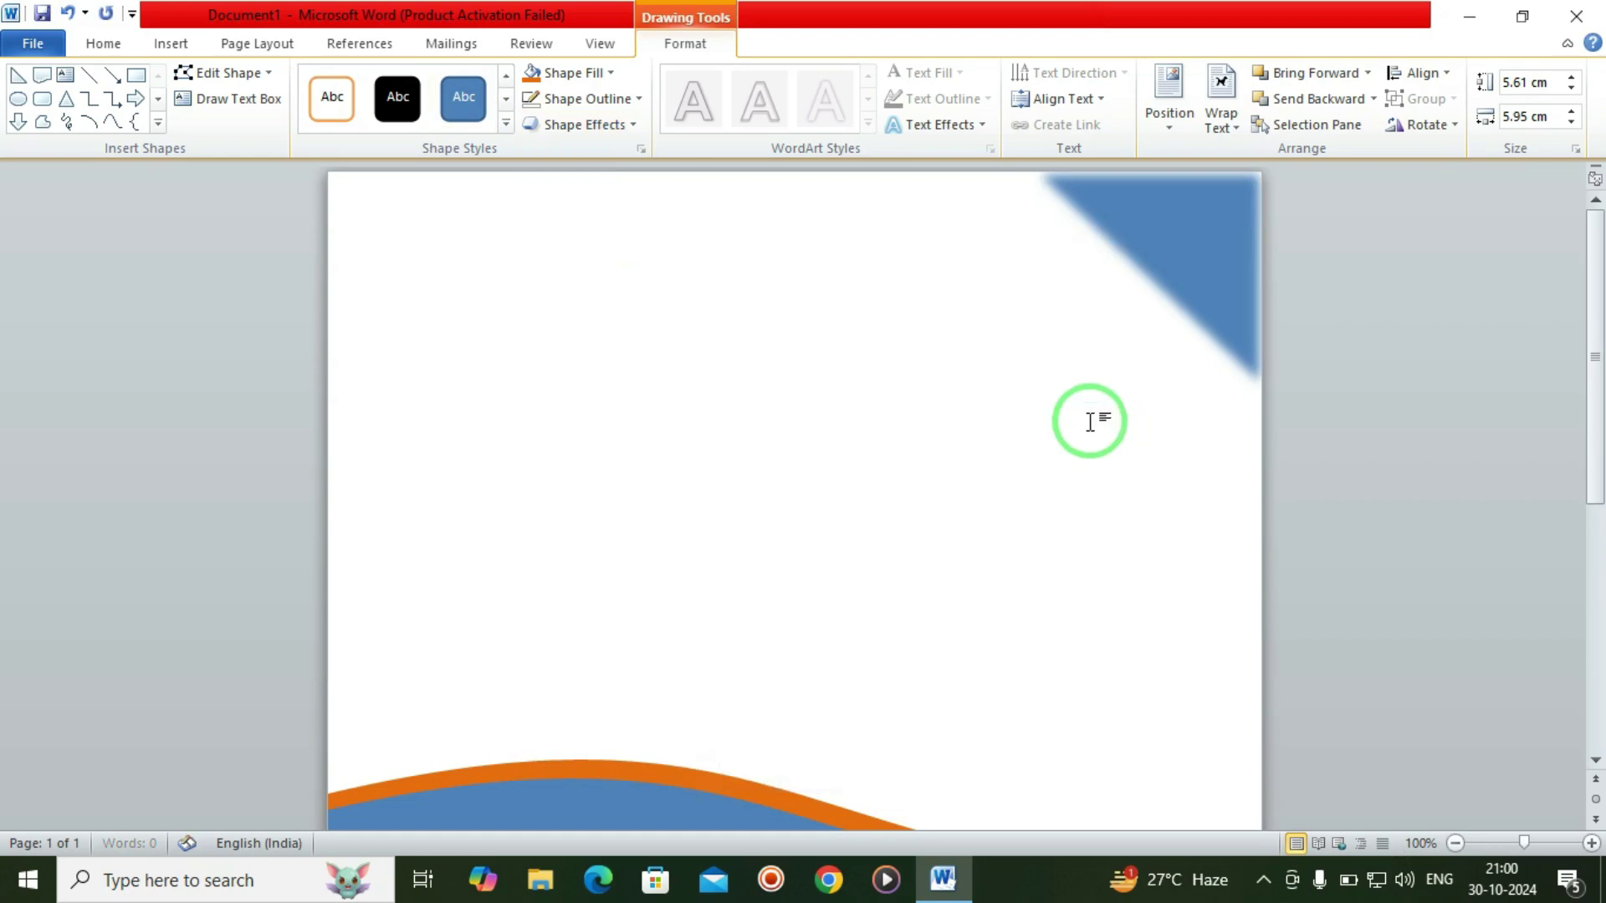
pyautogui.click(391, 244)
pyautogui.click(194, 42)
pyautogui.click(345, 99)
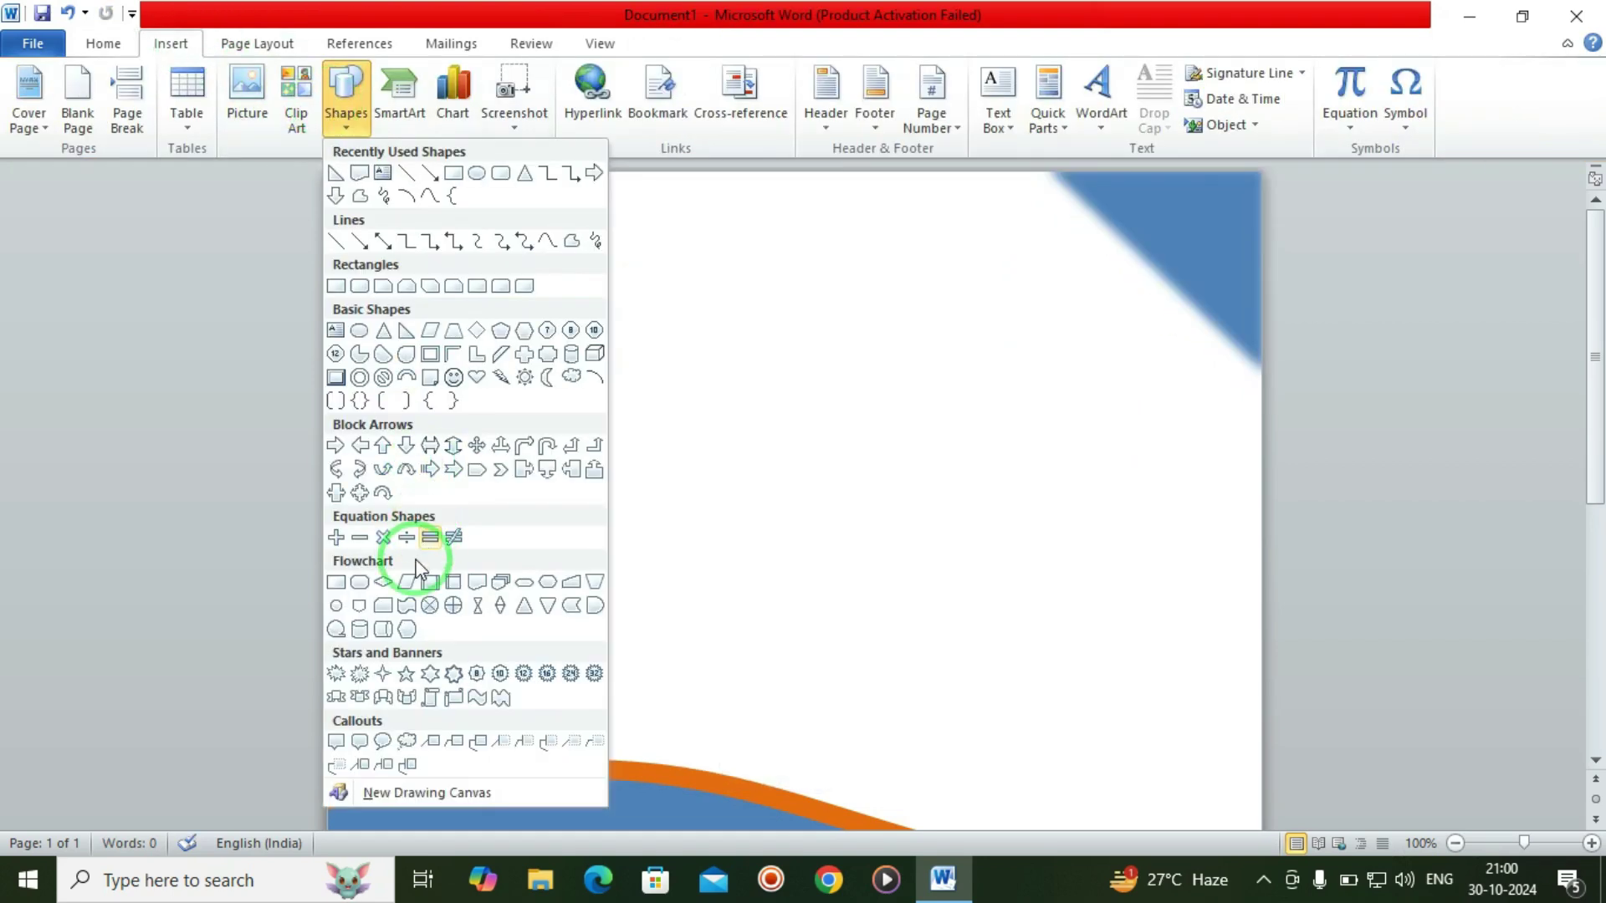
# Draw a blue 24-point star in the top-left corner.
pyautogui.click(569, 673)
pyautogui.moveTo(344, 189); pyautogui.dragTo(445, 287)
pyautogui.click(507, 287)
# Add a borderless text box reading 'Ncecbanda.com' beside the star.
pyautogui.click(170, 42)
pyautogui.click(342, 100)
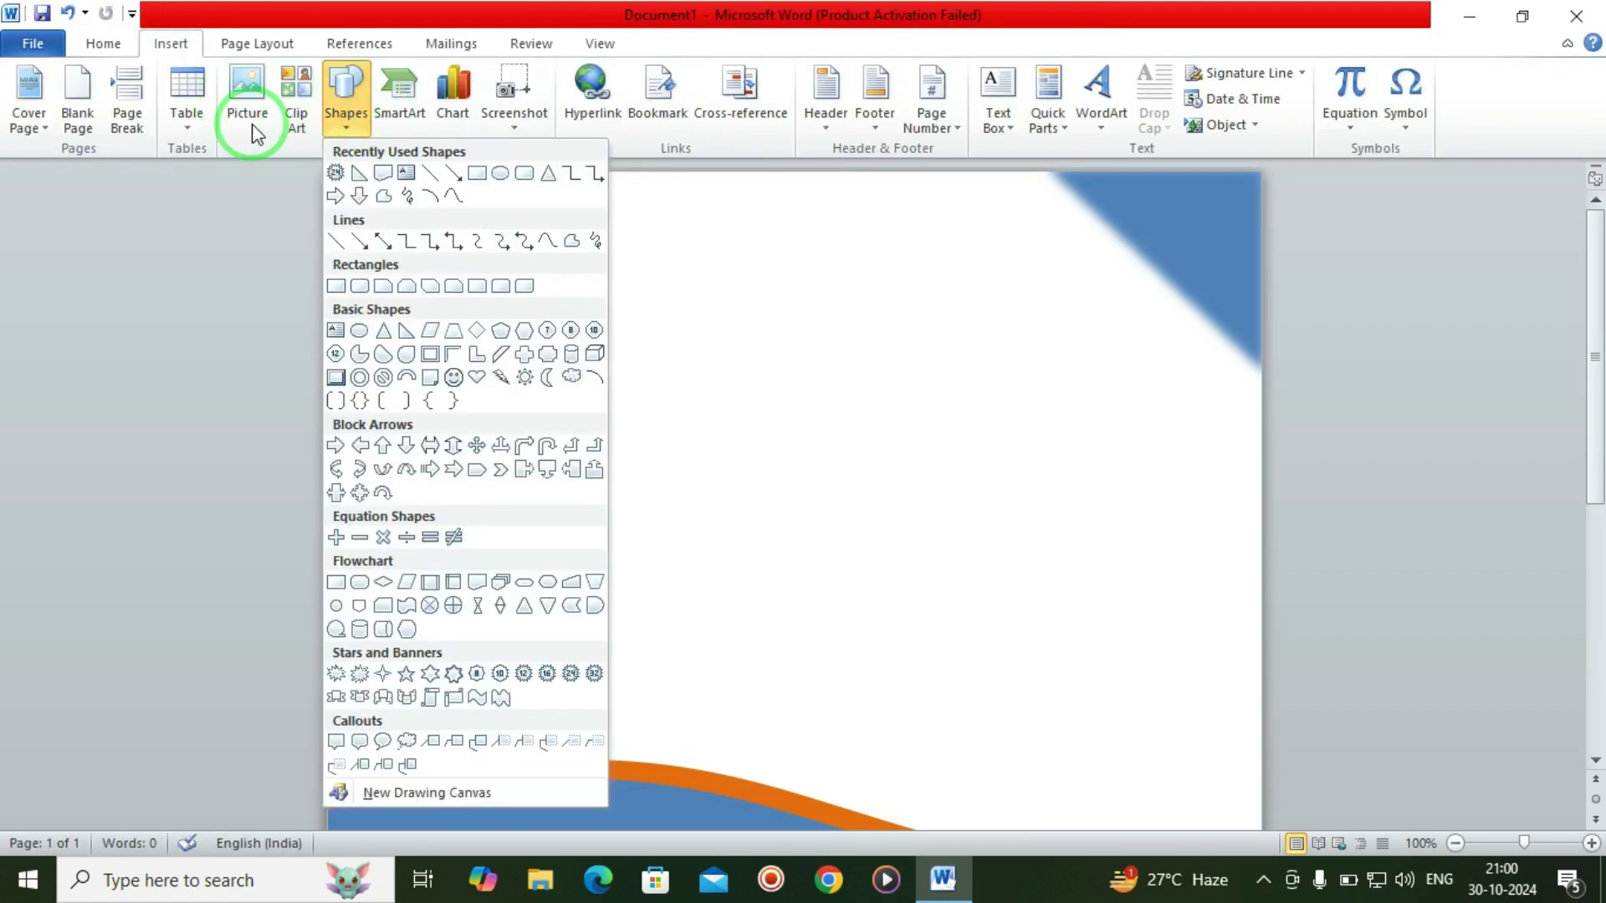
pyautogui.click(407, 173)
pyautogui.moveTo(441, 189); pyautogui.dragTo(642, 226)
pyautogui.write('Ncecbanda.com')
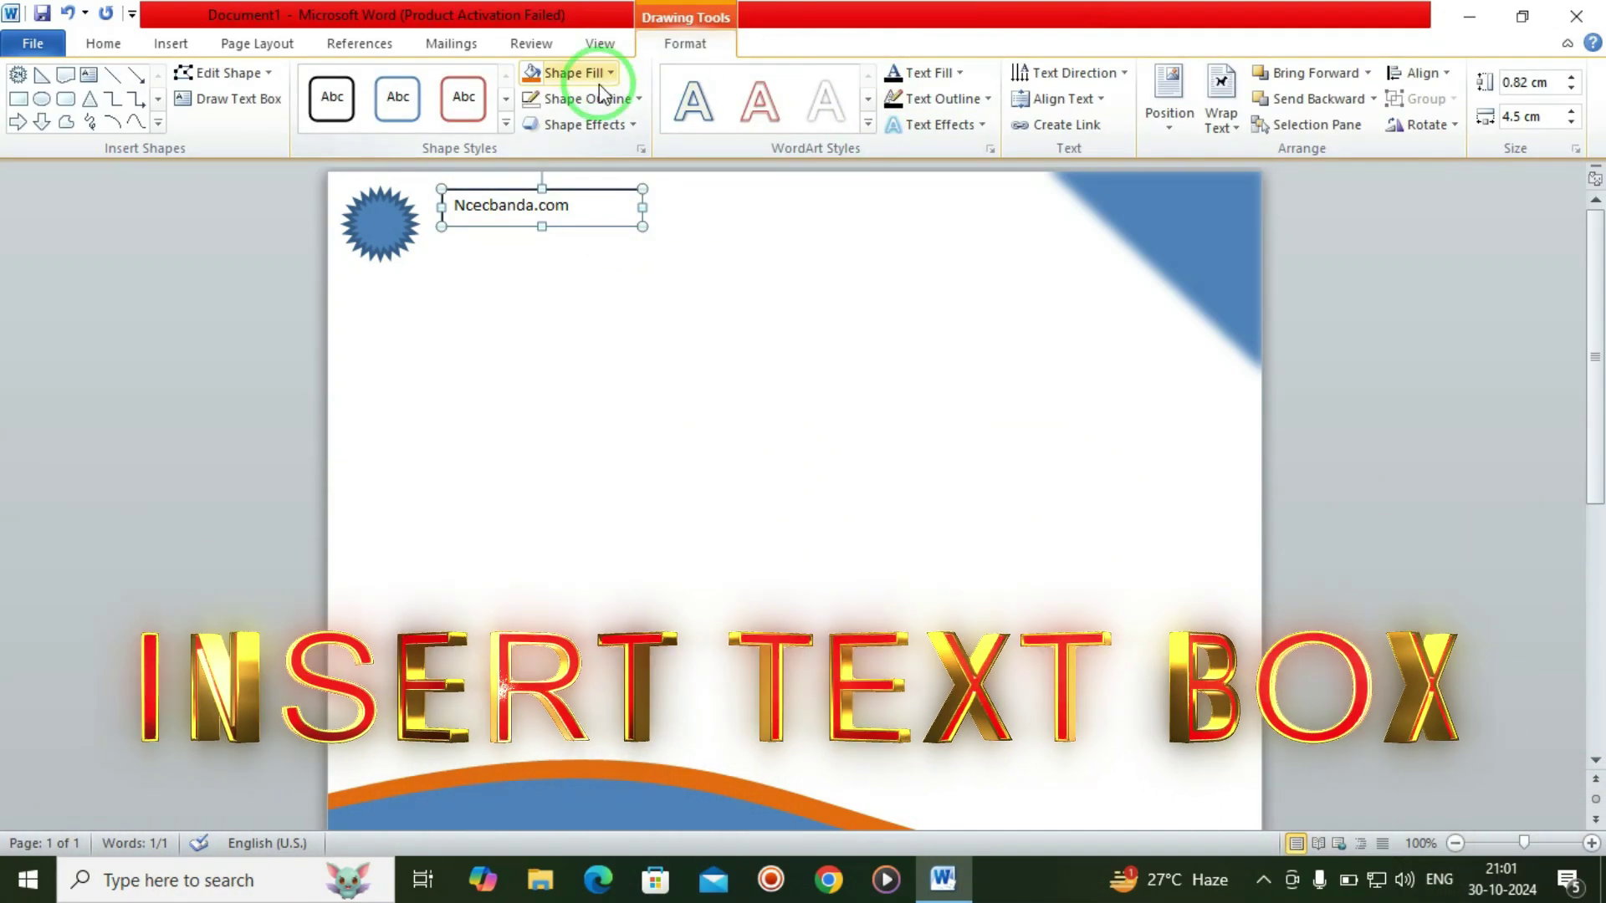
pyautogui.click(587, 99)
pyautogui.click(604, 294)
pyautogui.click(587, 98)
pyautogui.click(625, 251)
pyautogui.click(571, 73)
pyautogui.click(577, 266)
pyautogui.click(813, 279)
# Set the website text to 14 pt and paste a copy of its text box for the second line.
pyautogui.click(543, 207)
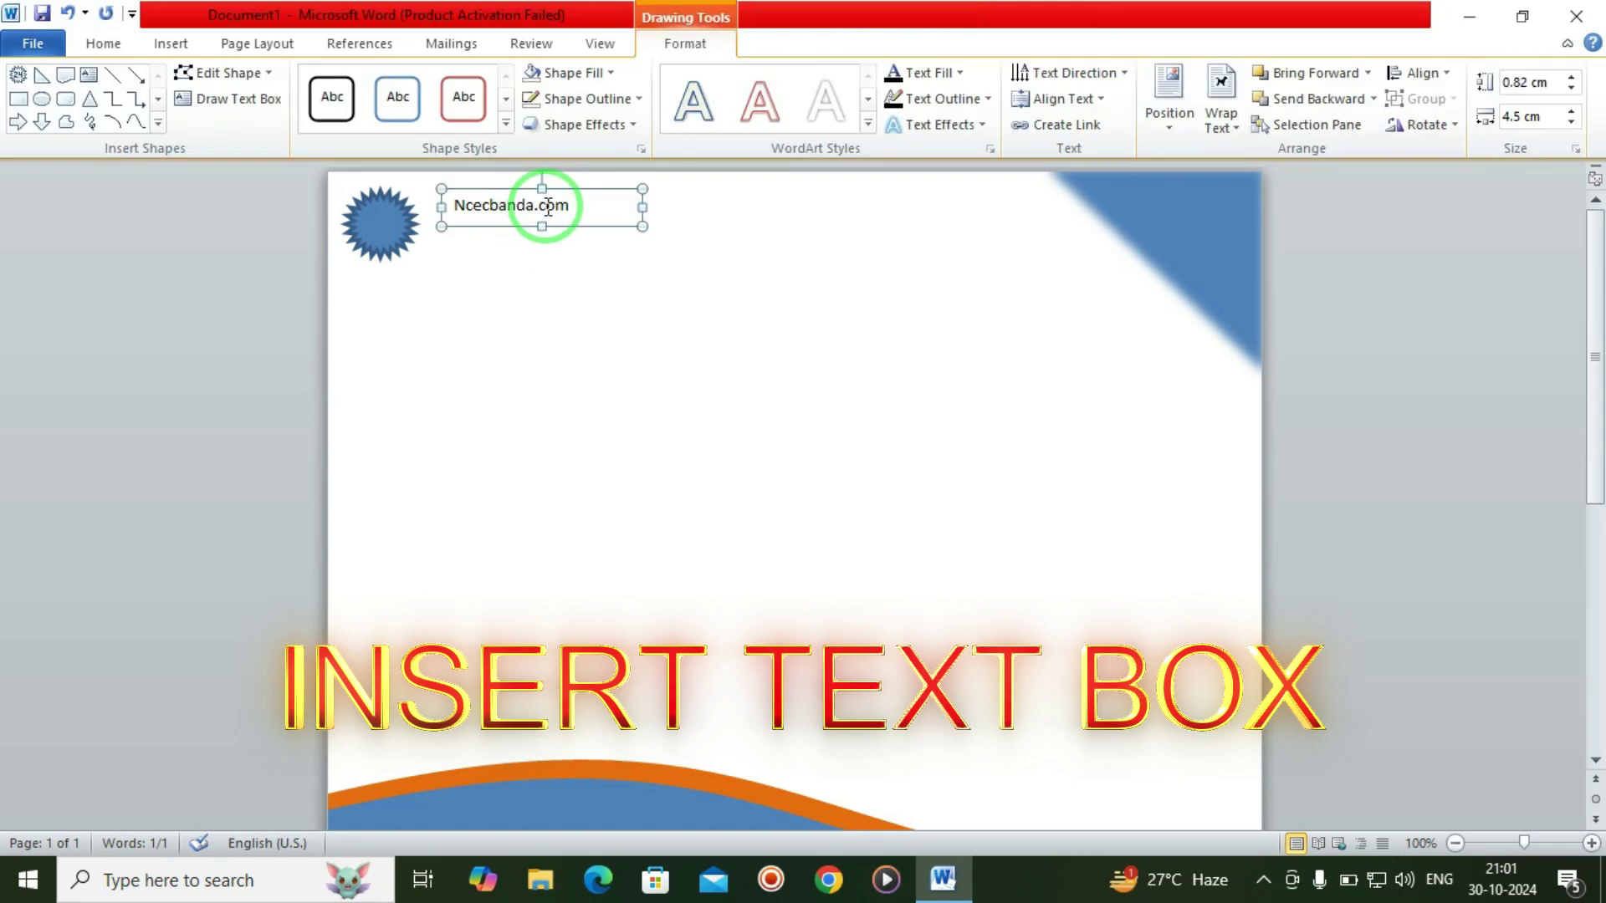
pyautogui.click(103, 42)
pyautogui.click(362, 82)
pyautogui.click(362, 82)
pyautogui.click(538, 294)
pyautogui.click(539, 225)
pyautogui.rightClick(542, 224)
pyautogui.rightClick(518, 258)
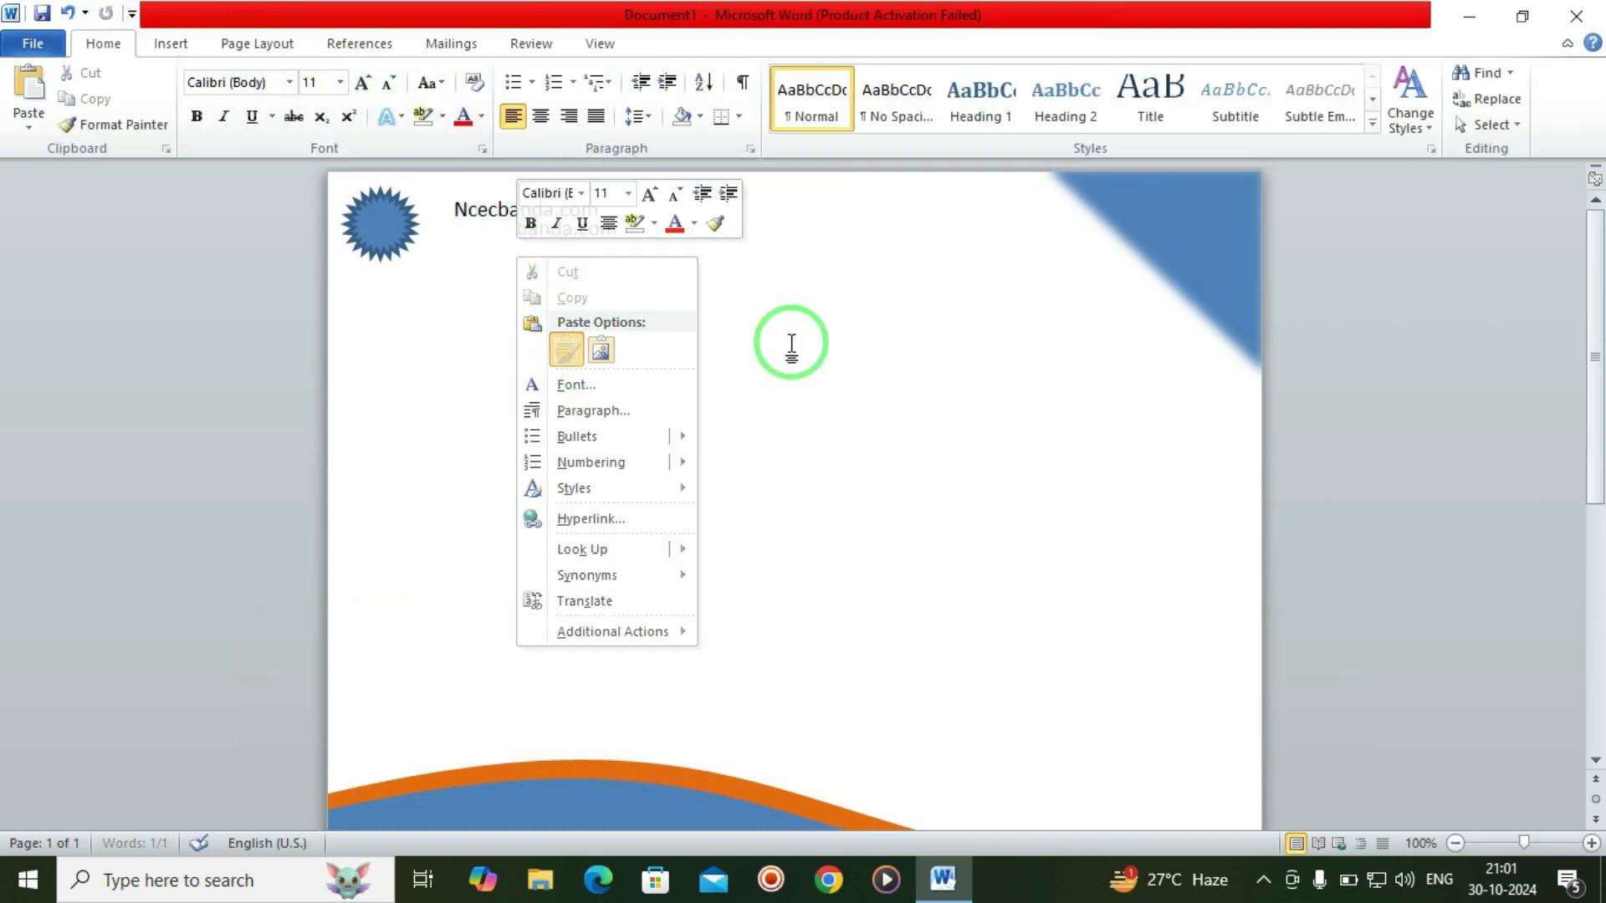
pyautogui.click(566, 349)
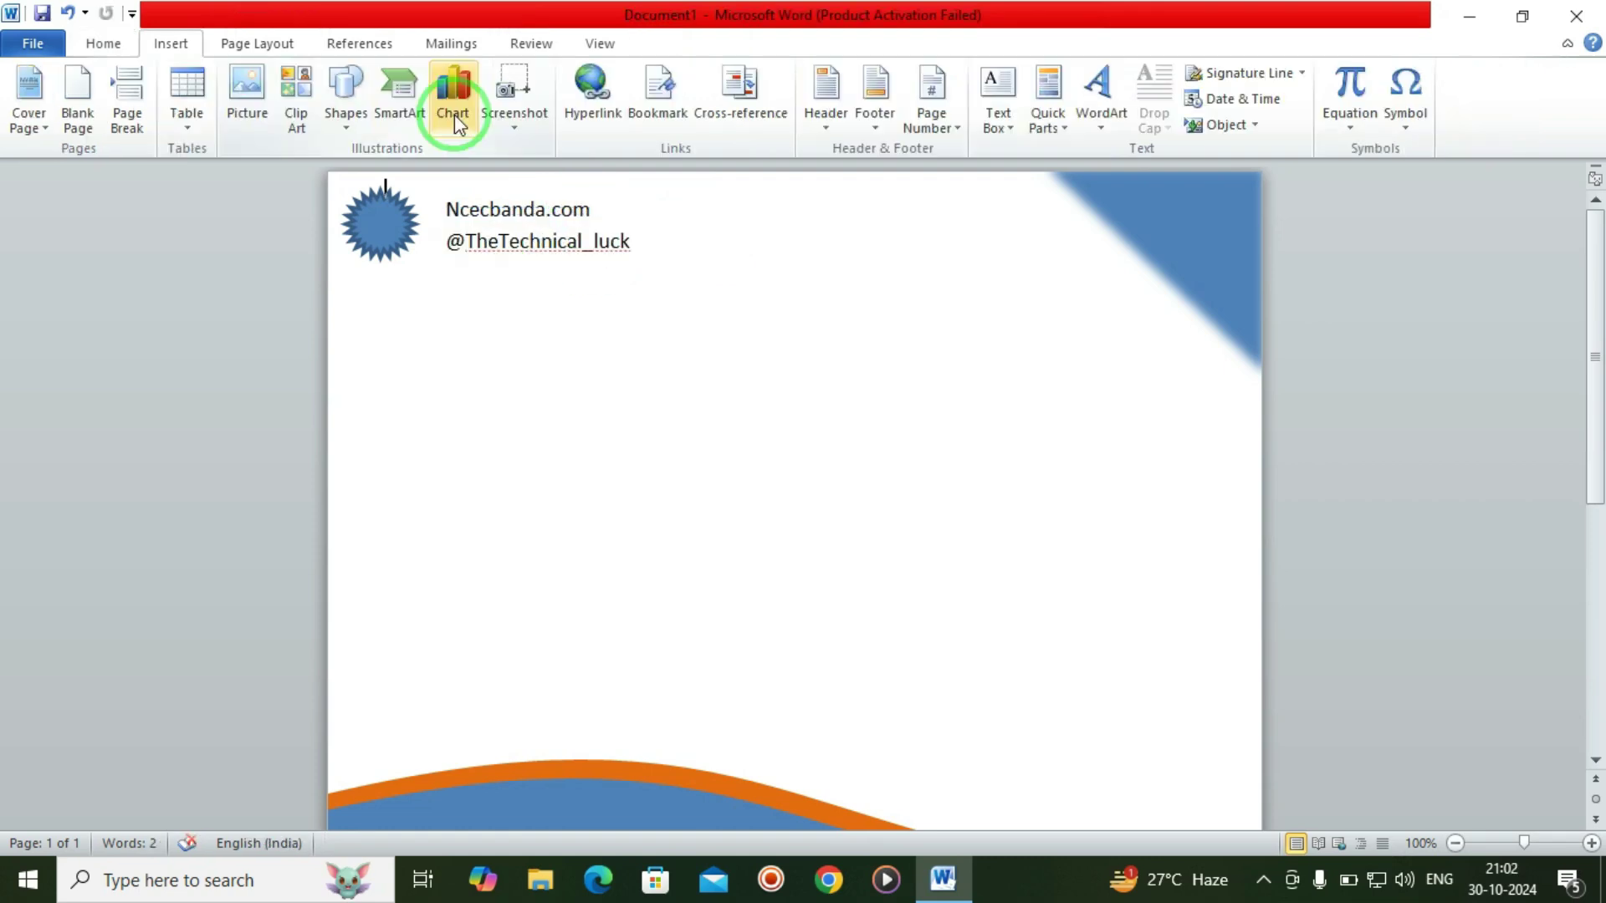
# Draw a new text box and set its font to Gabriola.
pyautogui.click(339, 103)
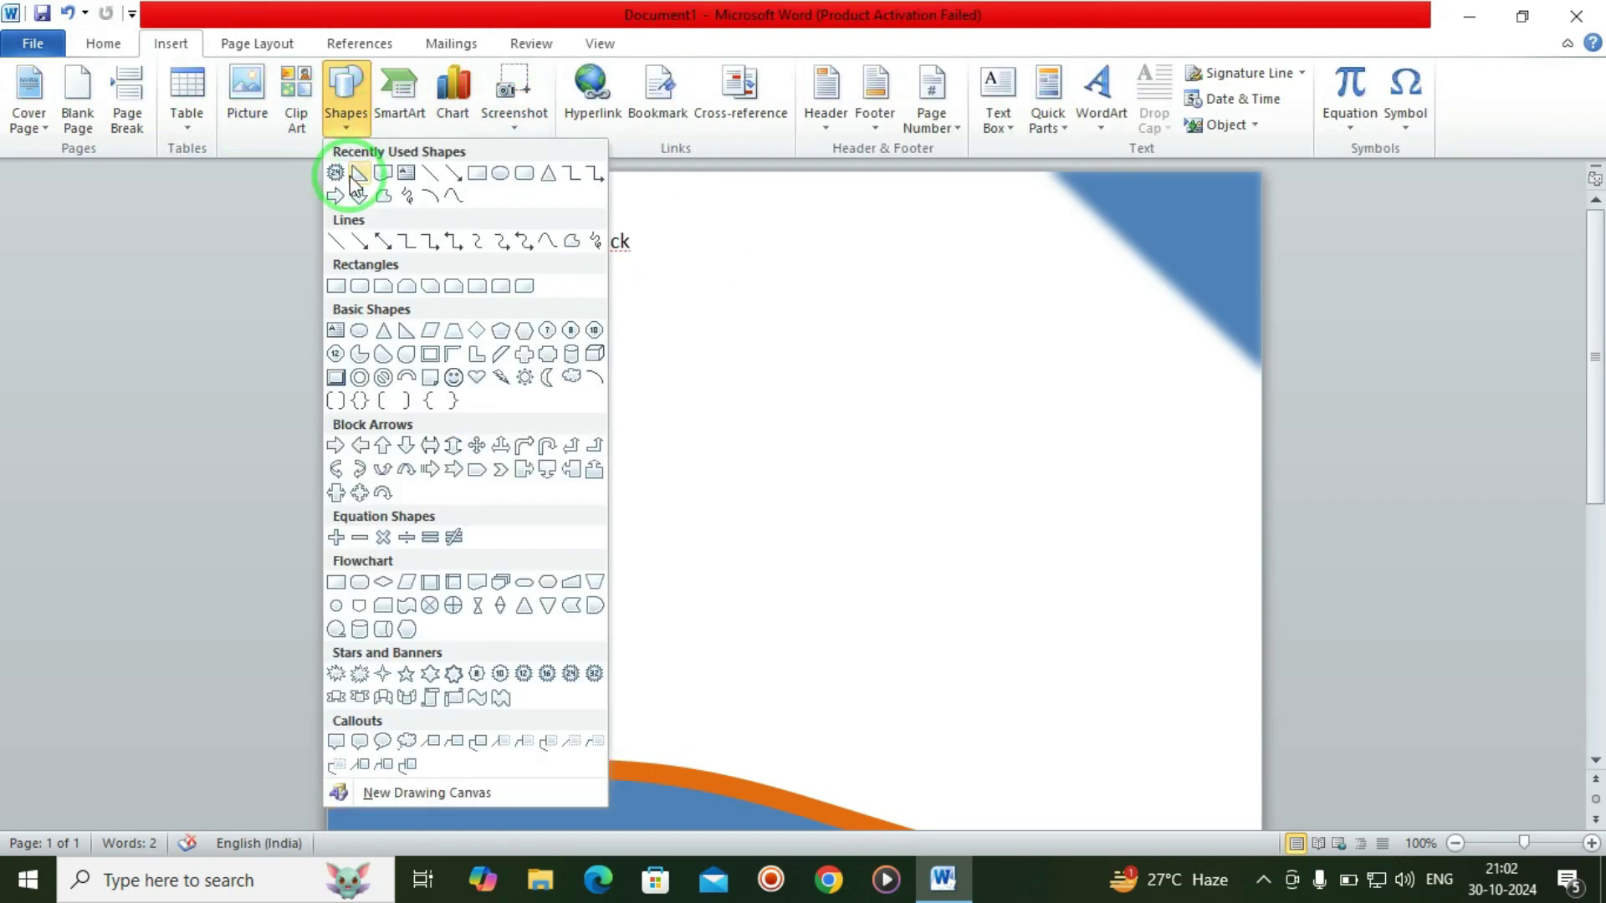
pyautogui.click(395, 172)
pyautogui.moveTo(494, 350); pyautogui.dragTo(1052, 480)
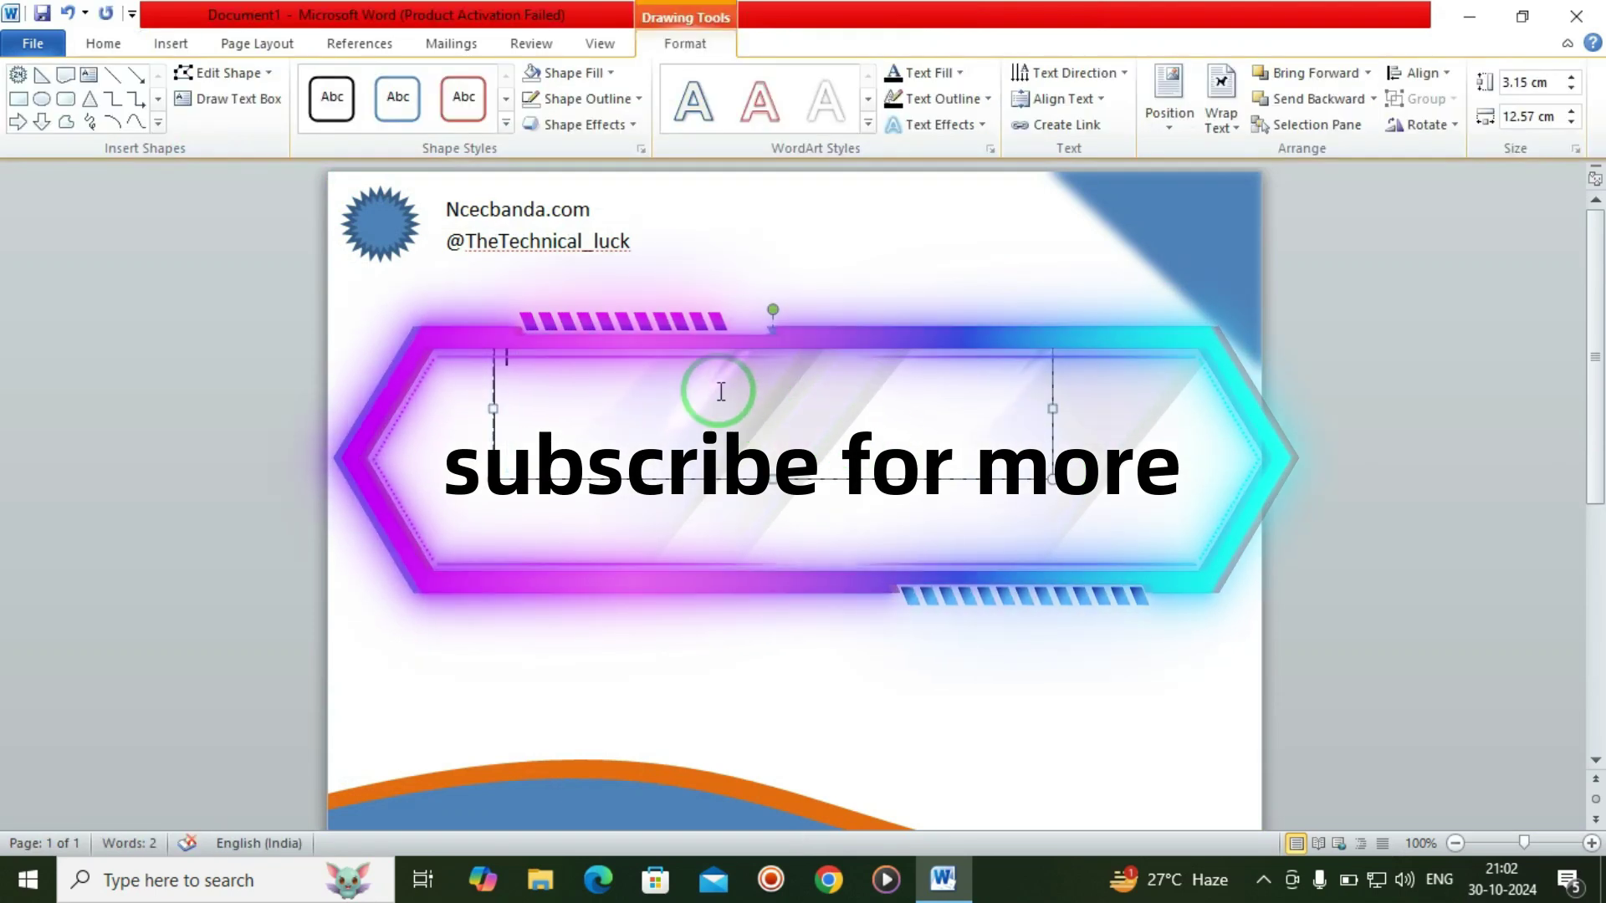
pyautogui.click(598, 394)
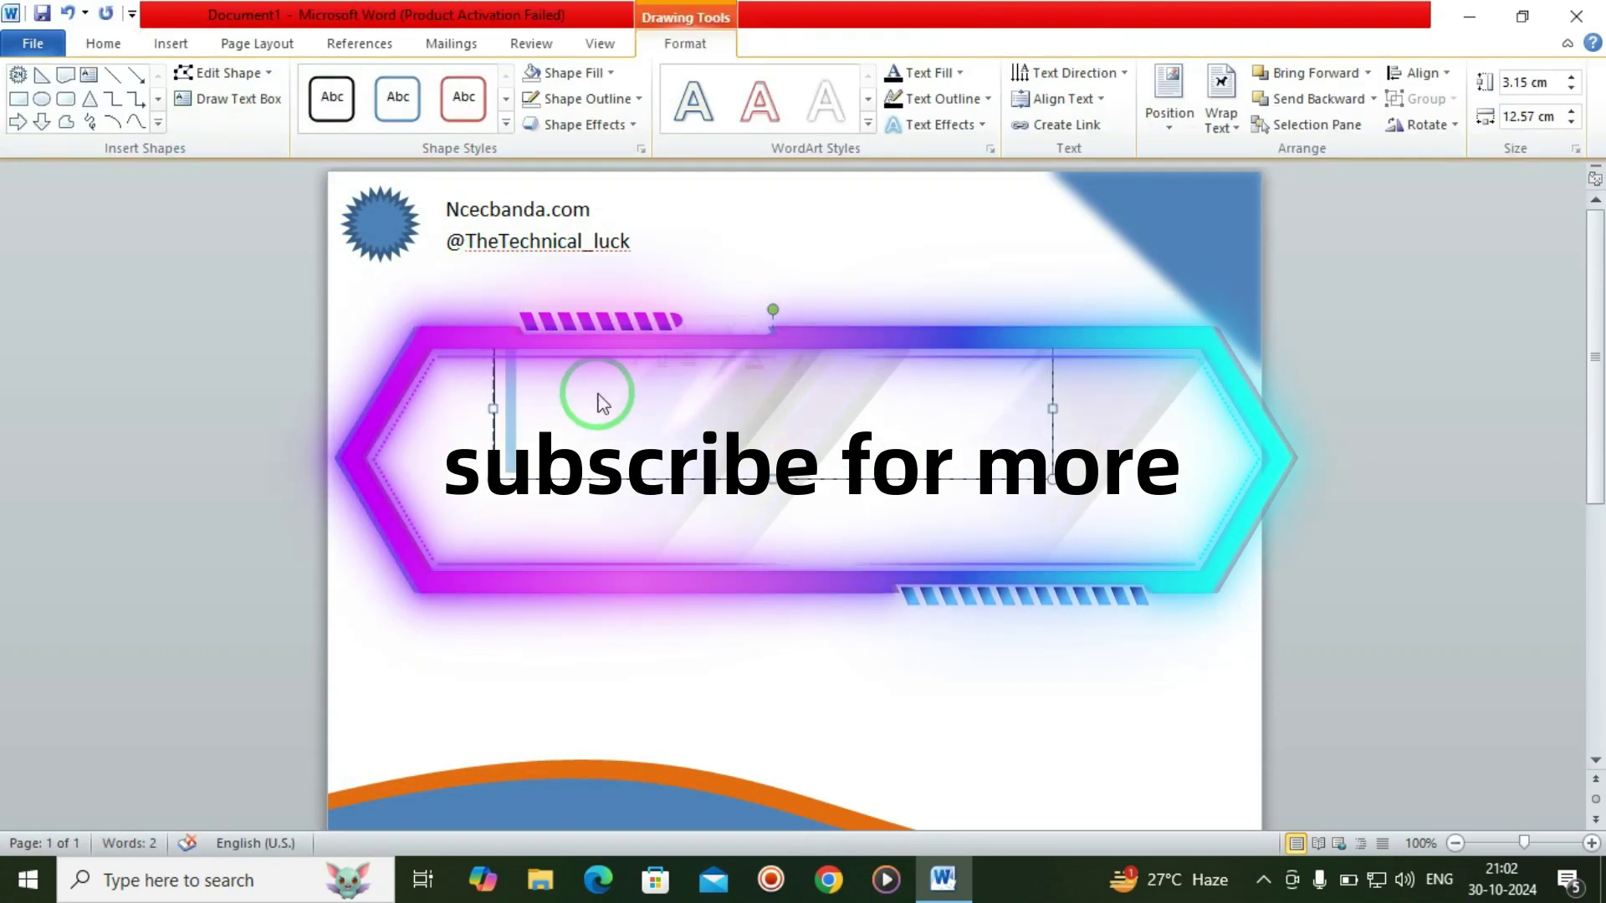
pyautogui.click(130, 55)
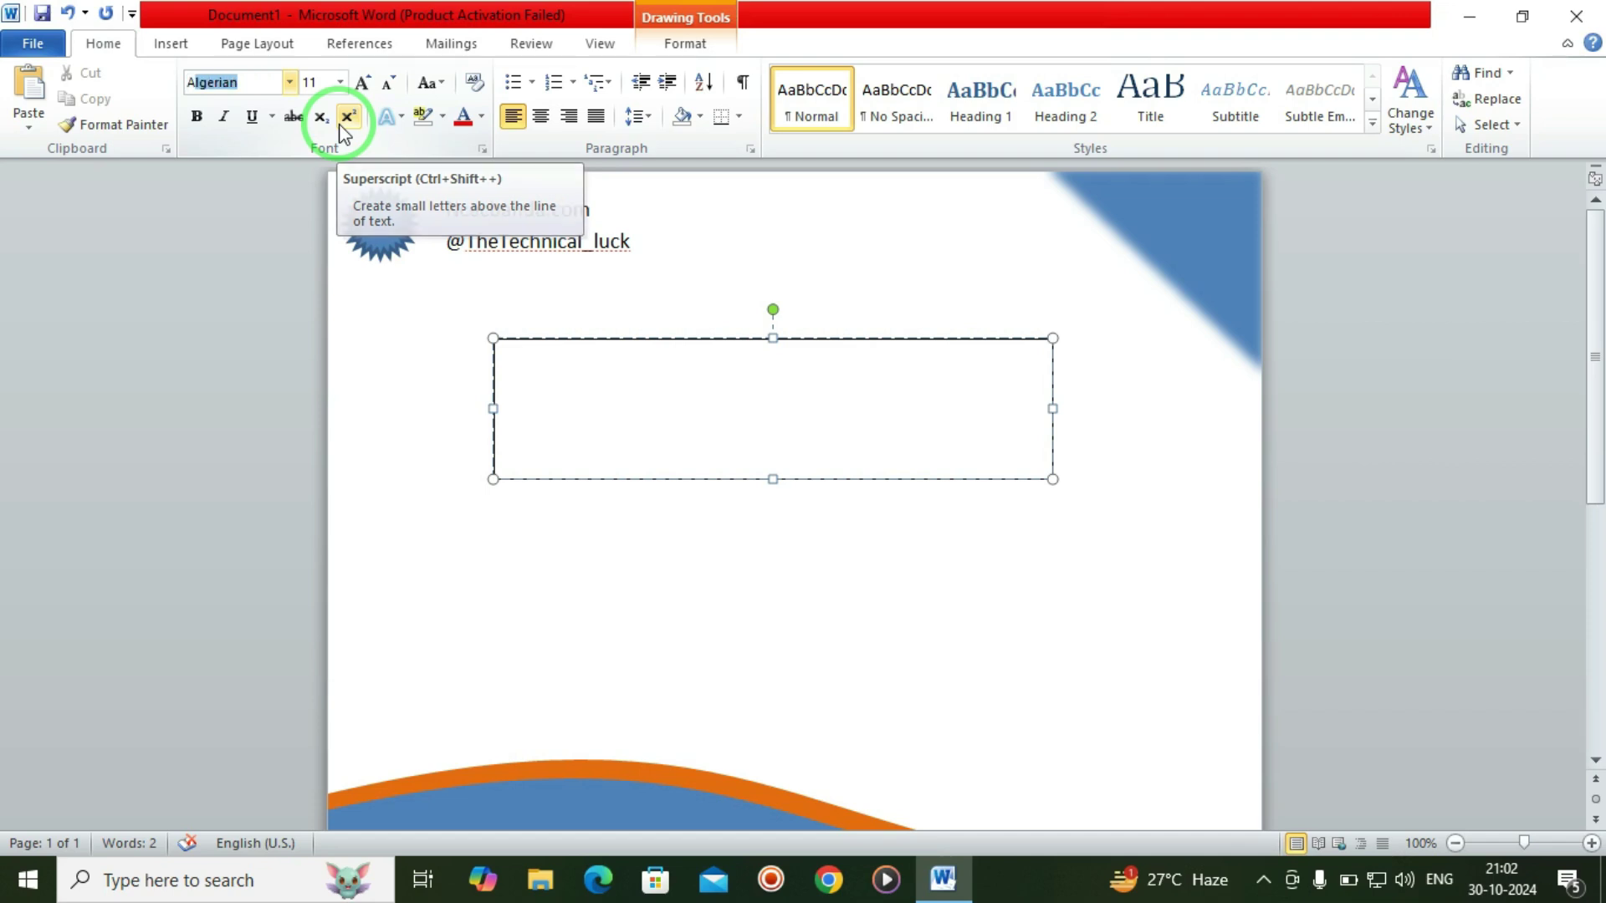
pyautogui.write('G')
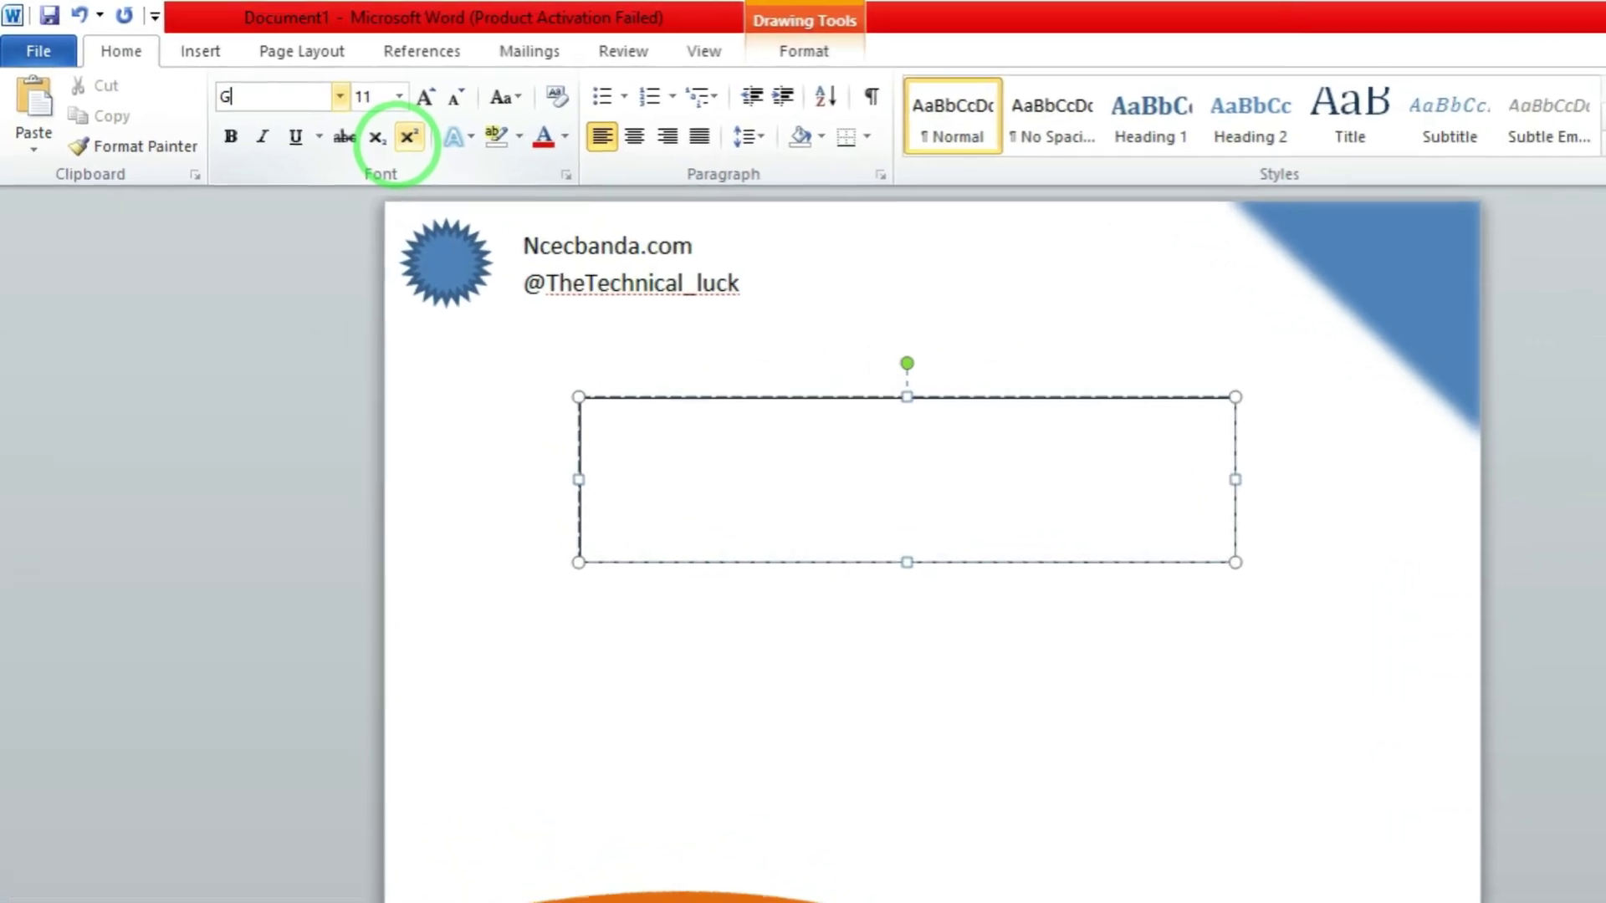
pyautogui.write('abriola')
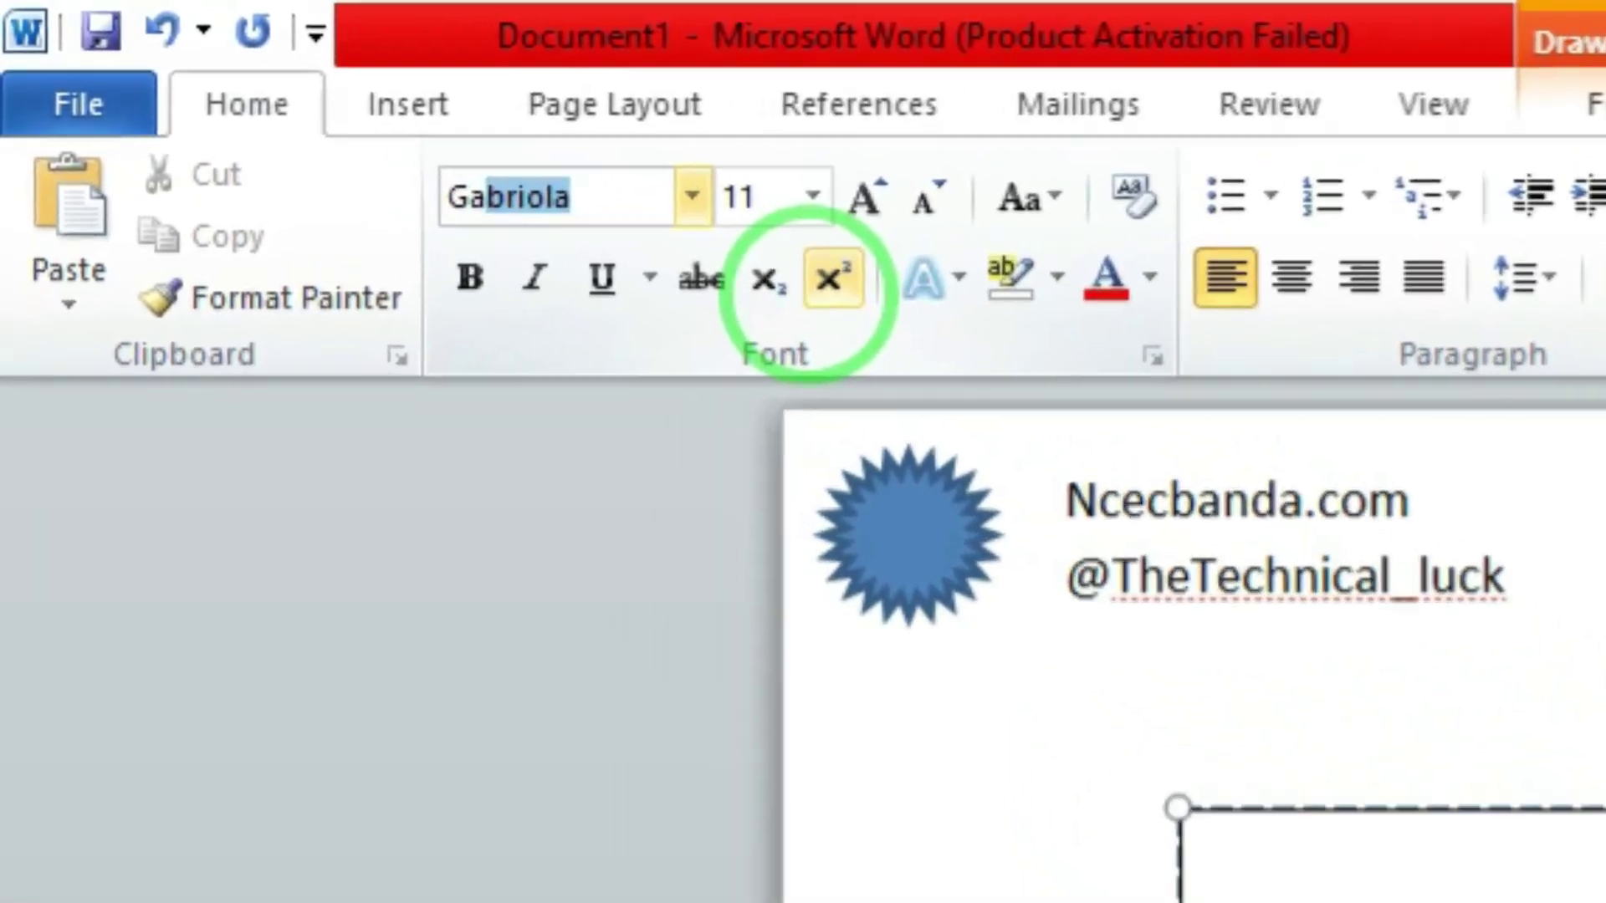
pyautogui.press('Return')
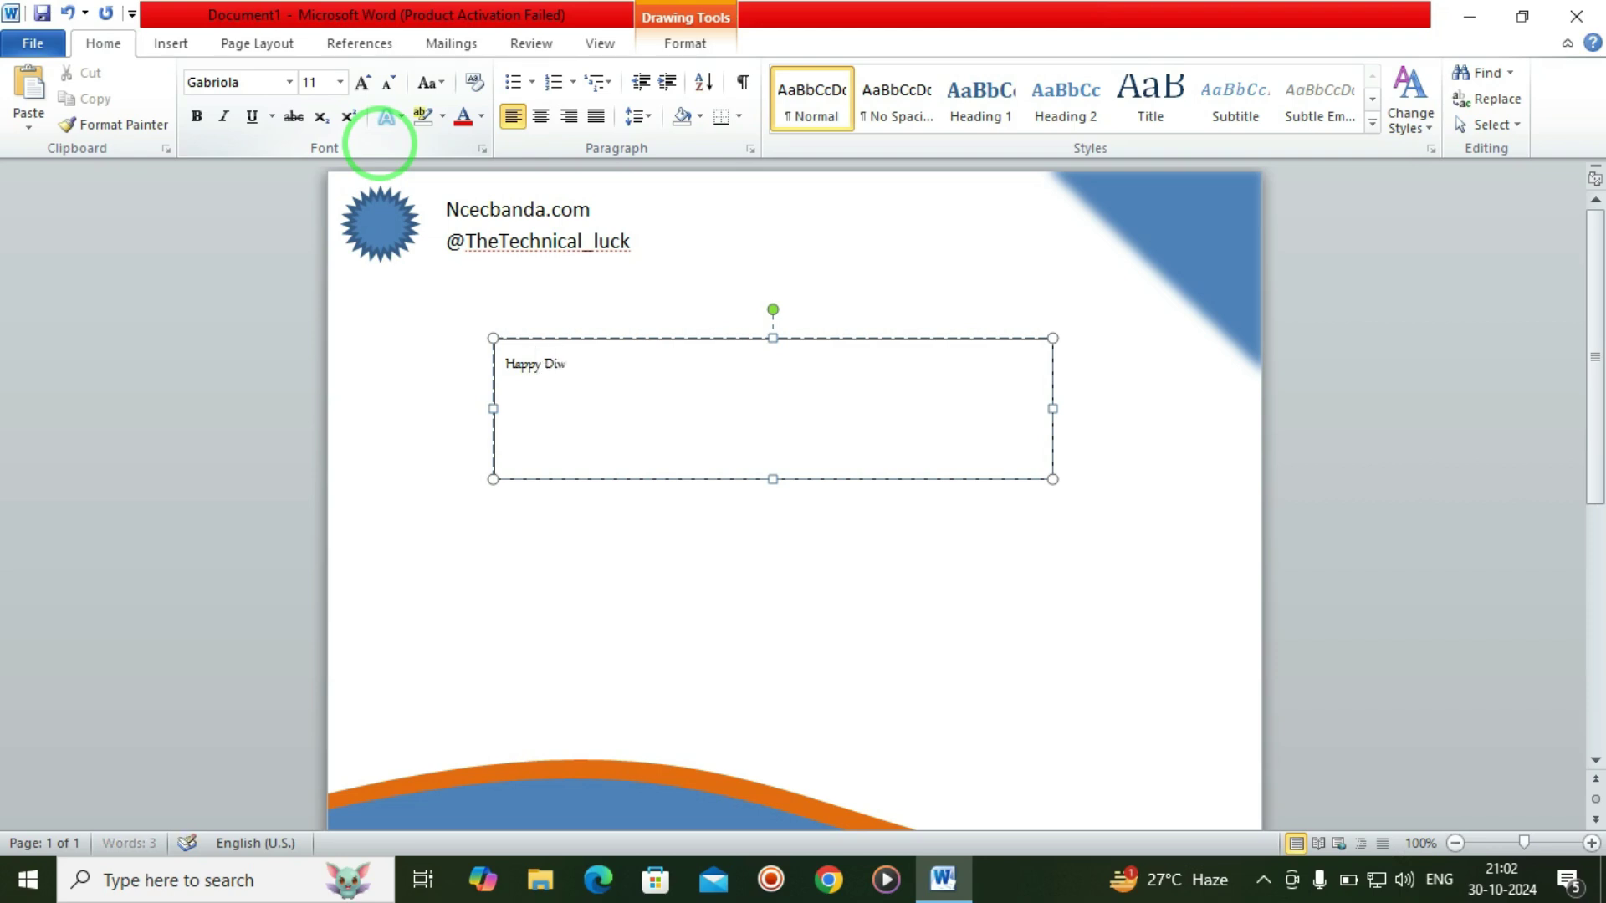
# Type 'Happy Diwali' and make it bold at 72 pt.
pyautogui.write('ali')
pyautogui.hotkey('ctrl', 'a')
pyautogui.click(362, 82)
pyautogui.click(362, 82)
pyautogui.hotkey('ctrl', 'b')
pyautogui.click(863, 435)
pyautogui.click(672, 431)
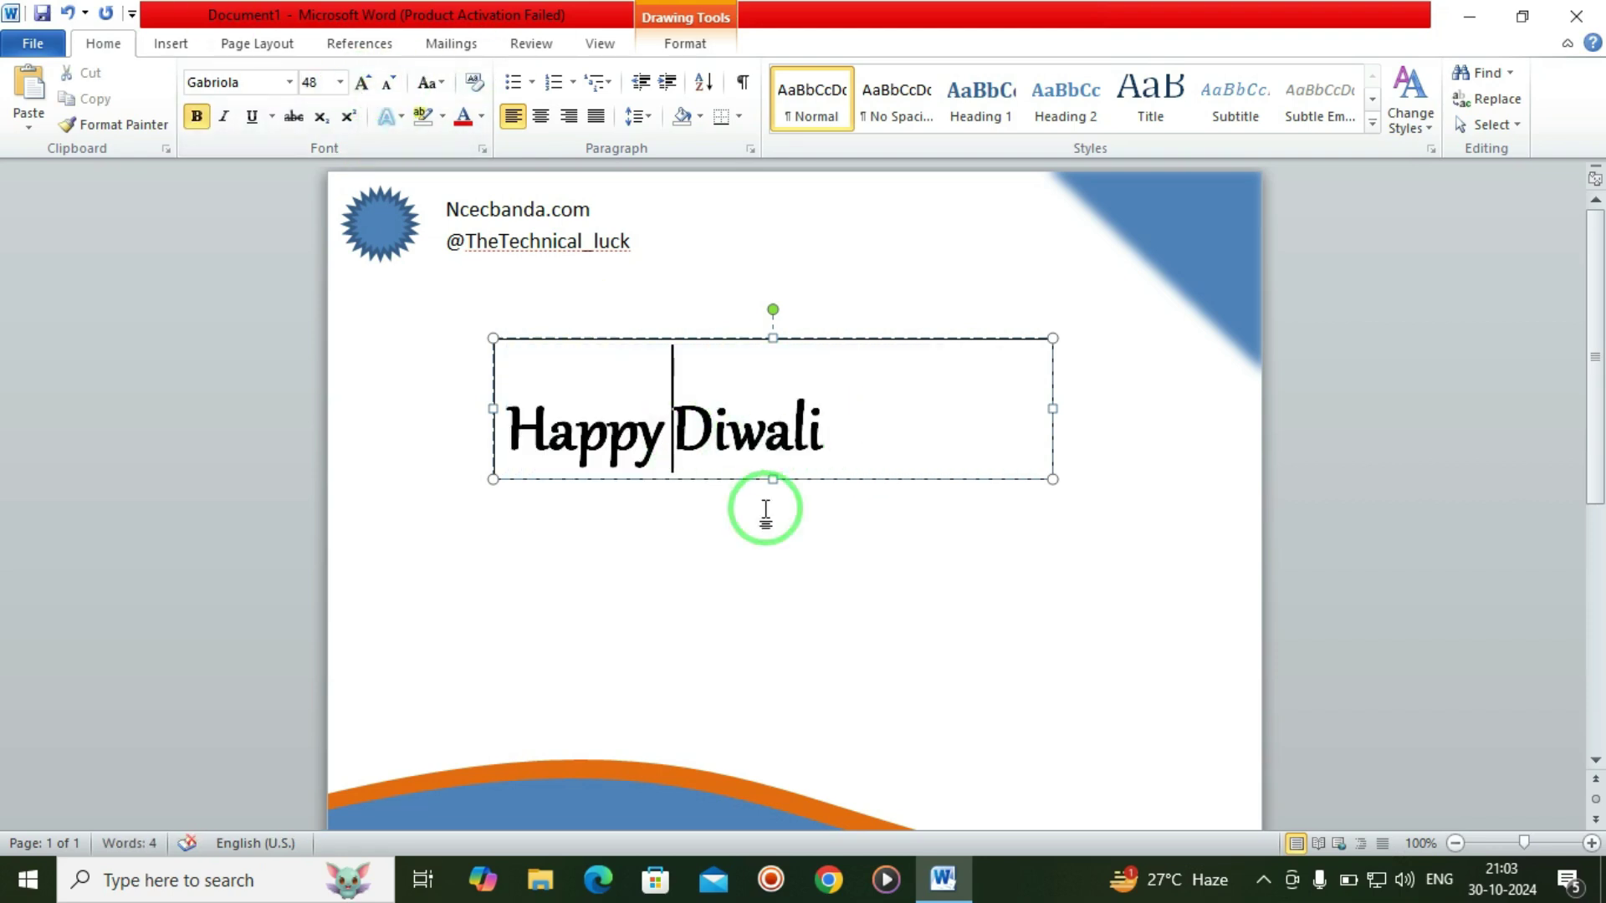
pyautogui.moveTo(869, 427); pyautogui.dragTo(515, 410)
pyautogui.hotkey('ctrl', 'shift', '.')
# Resize the heading's text box and move it up near the top of the page.
pyautogui.click(1052, 478)
pyautogui.moveTo(1052, 478); pyautogui.dragTo(1128, 518)
pyautogui.moveTo(811, 338)
pyautogui.mouseDown()
pyautogui.moveTo(810, 405)
pyautogui.moveTo(811, 374)
pyautogui.mouseUp()
pyautogui.moveTo(811, 496); pyautogui.dragTo(811, 638)
pyautogui.moveTo(886, 375); pyautogui.dragTo(868, 222)
pyautogui.moveTo(794, 481); pyautogui.dragTo(795, 423)
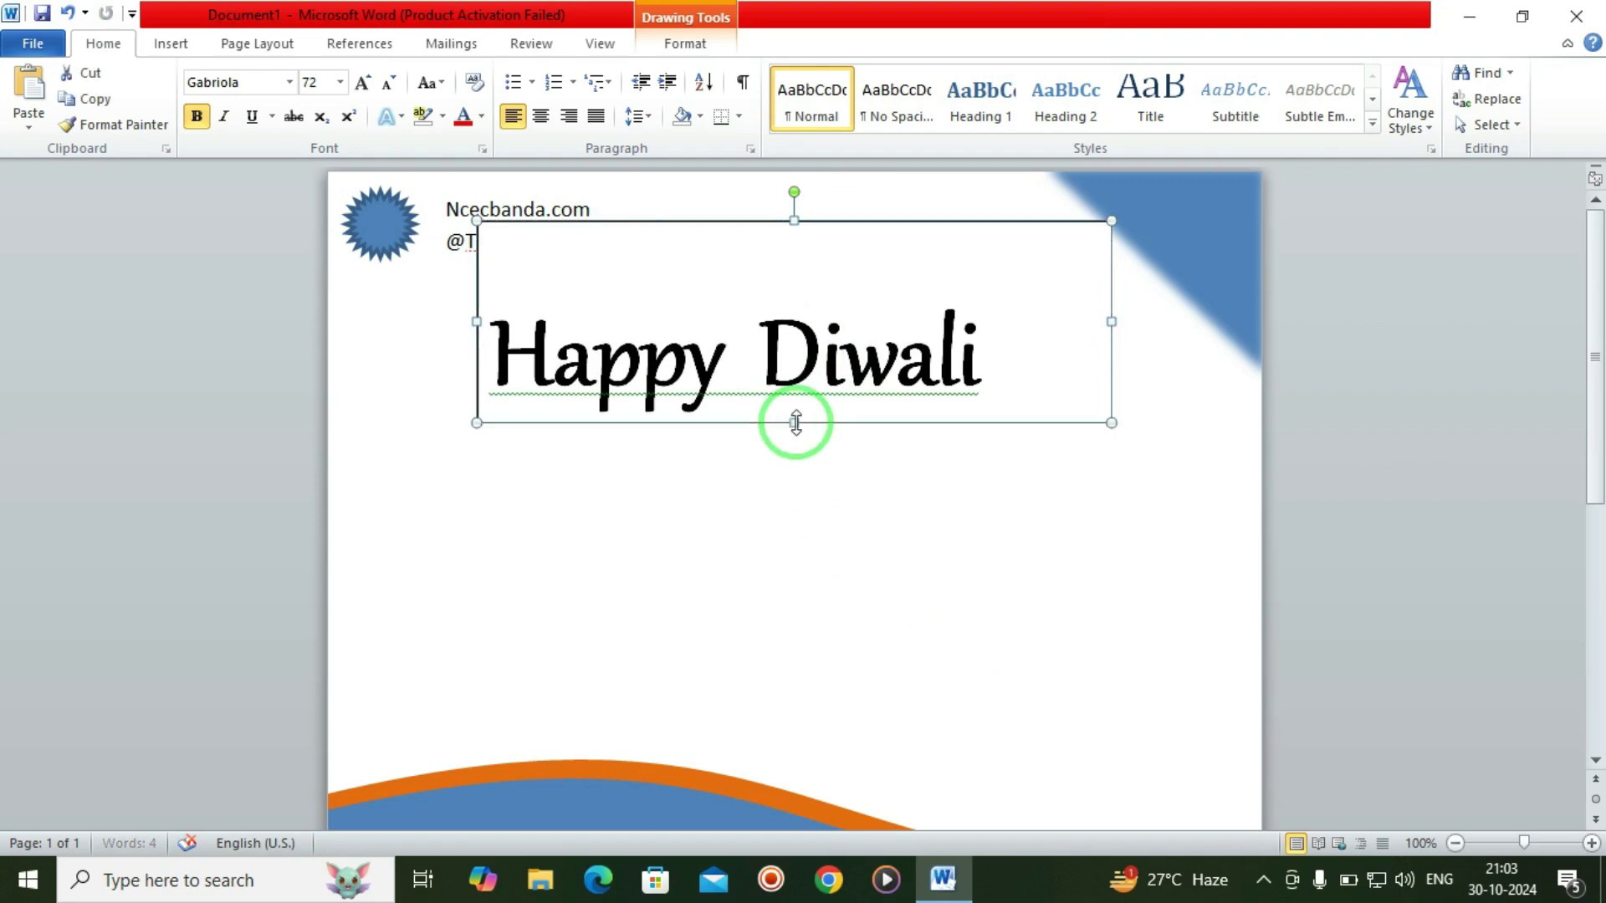
pyautogui.moveTo(794, 221); pyautogui.dragTo(811, 342)
# Centre the Happy Diwali text and remove the text box's border.
pyautogui.hotkey('ctrl', 'a')
pyautogui.click(540, 116)
pyautogui.click(738, 360)
pyautogui.click(742, 222)
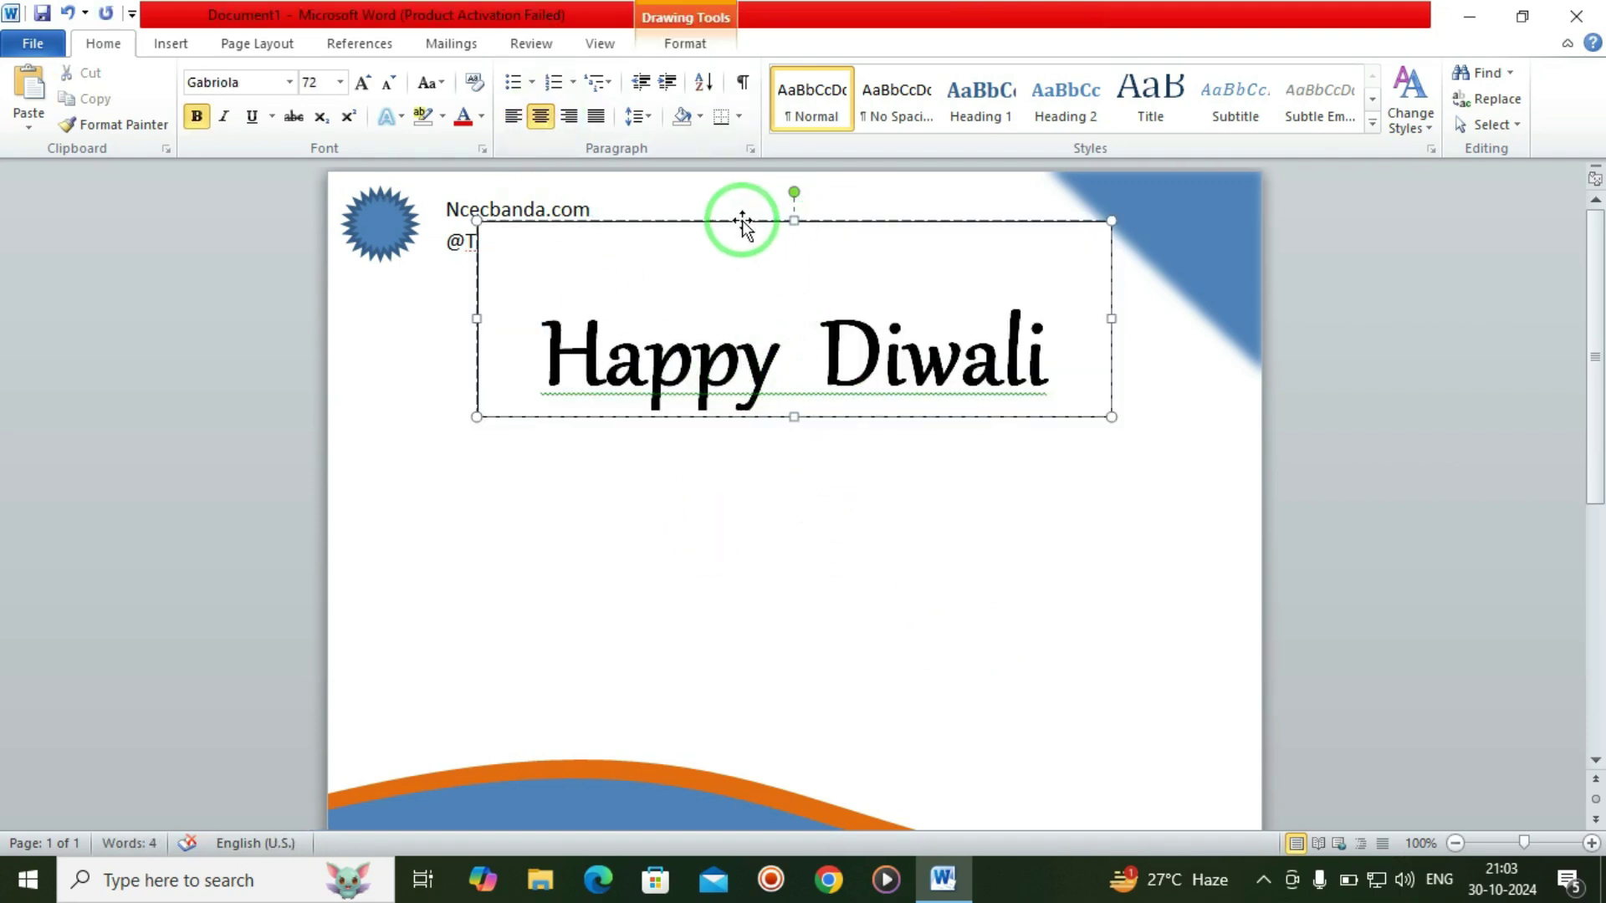
pyautogui.click(685, 44)
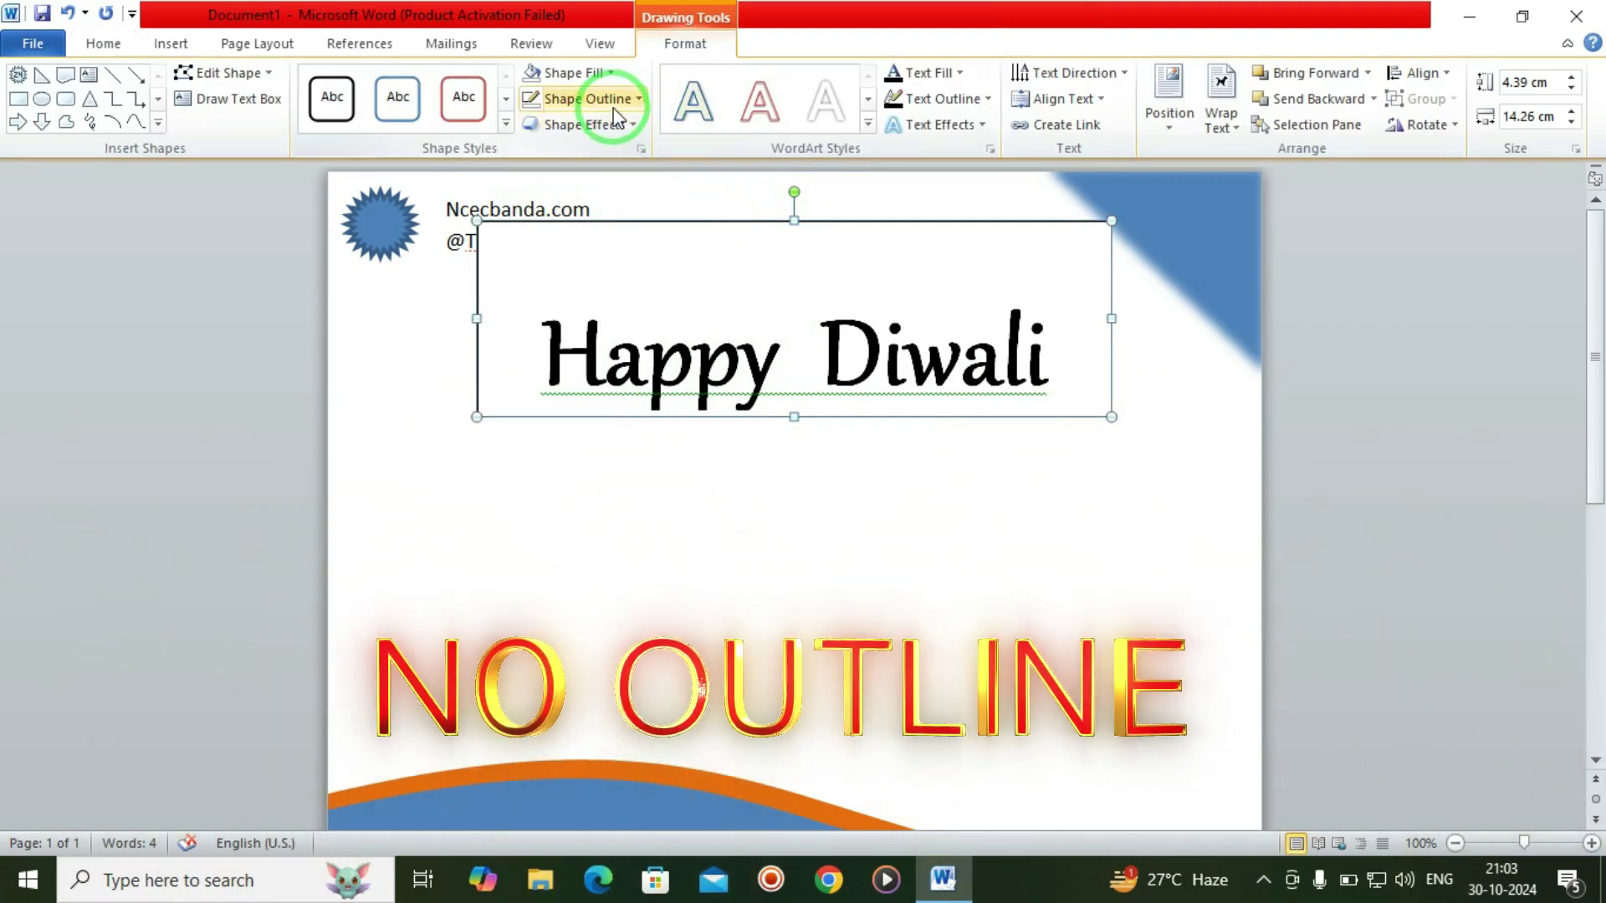
pyautogui.click(619, 99)
pyautogui.click(621, 294)
pyautogui.click(771, 525)
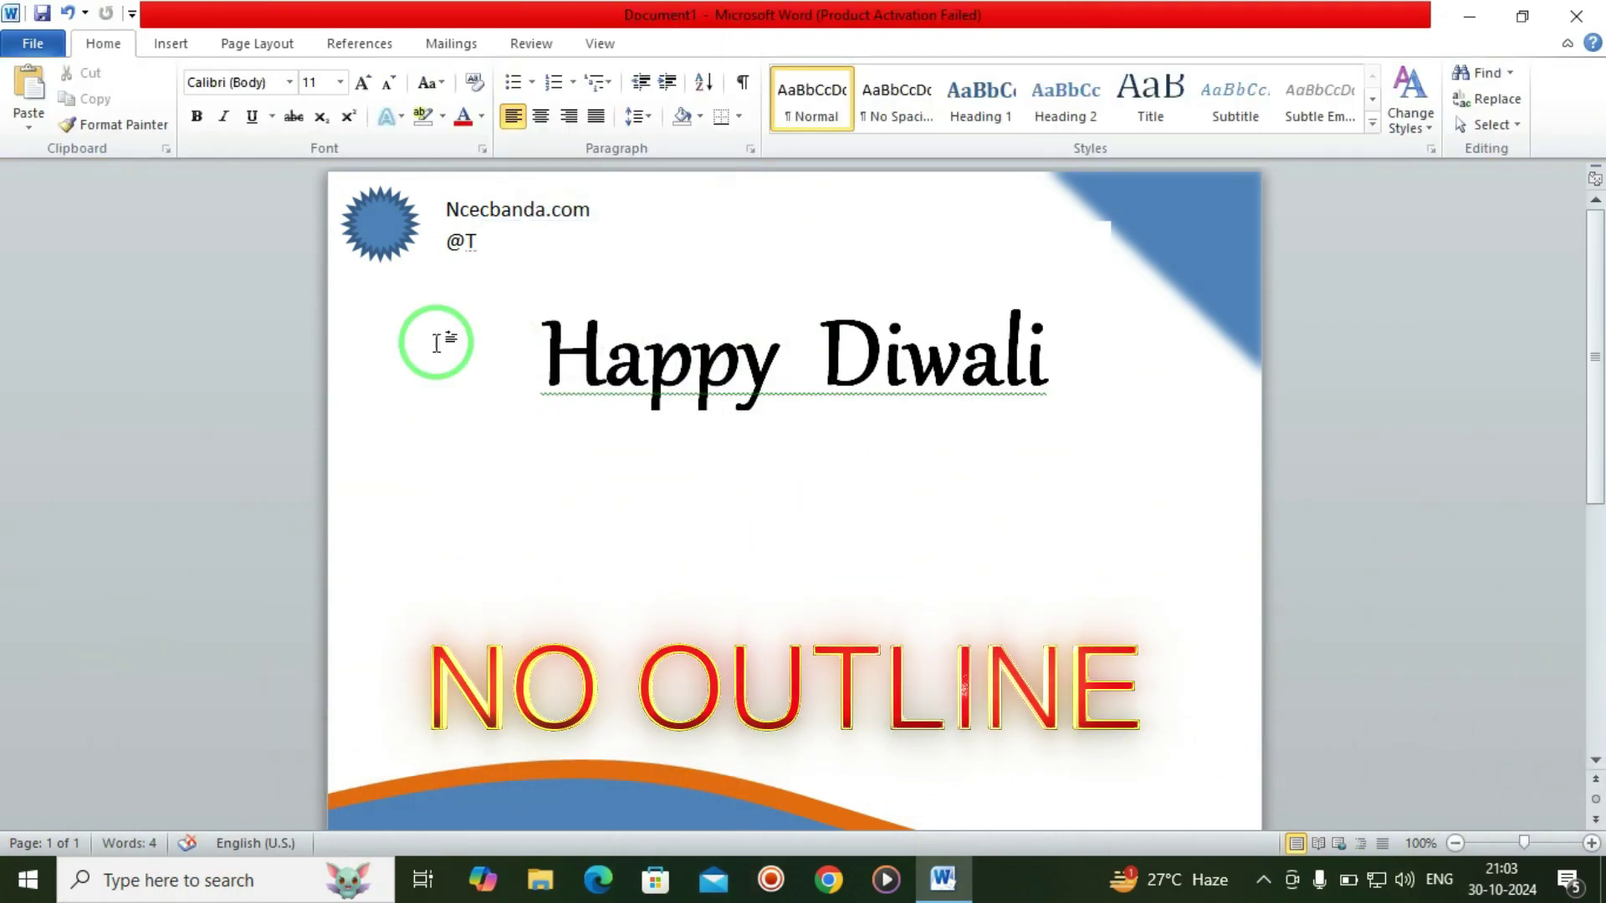
pyautogui.click(171, 43)
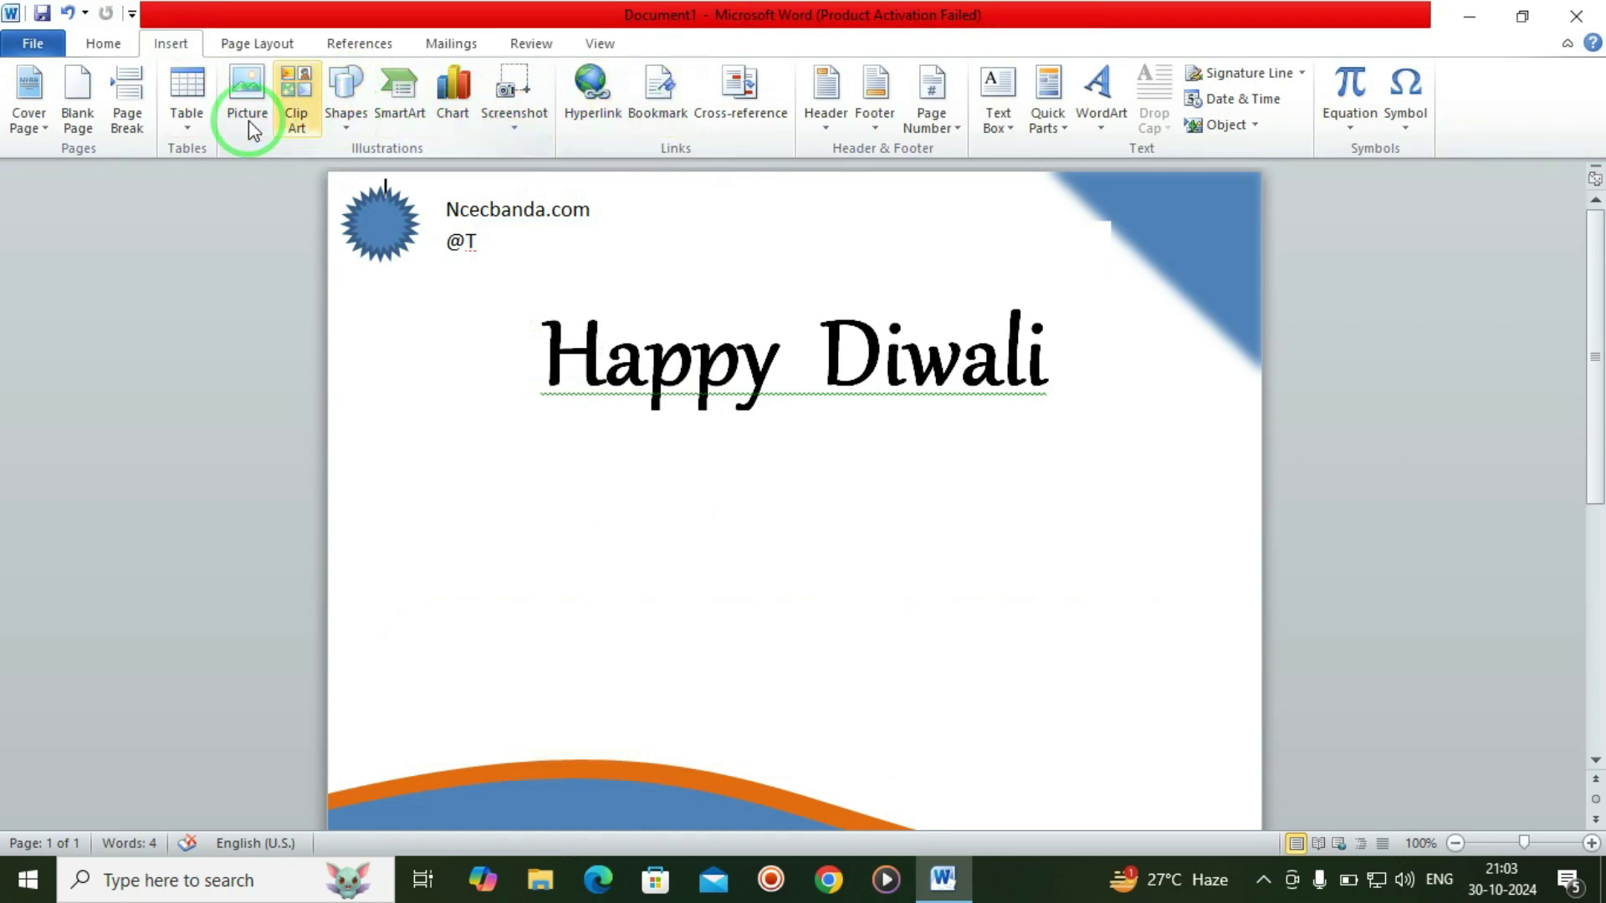
# Draw a text box below the heading with 'NCEC BANDA' in Copperplate Gothic.
pyautogui.click(346, 92)
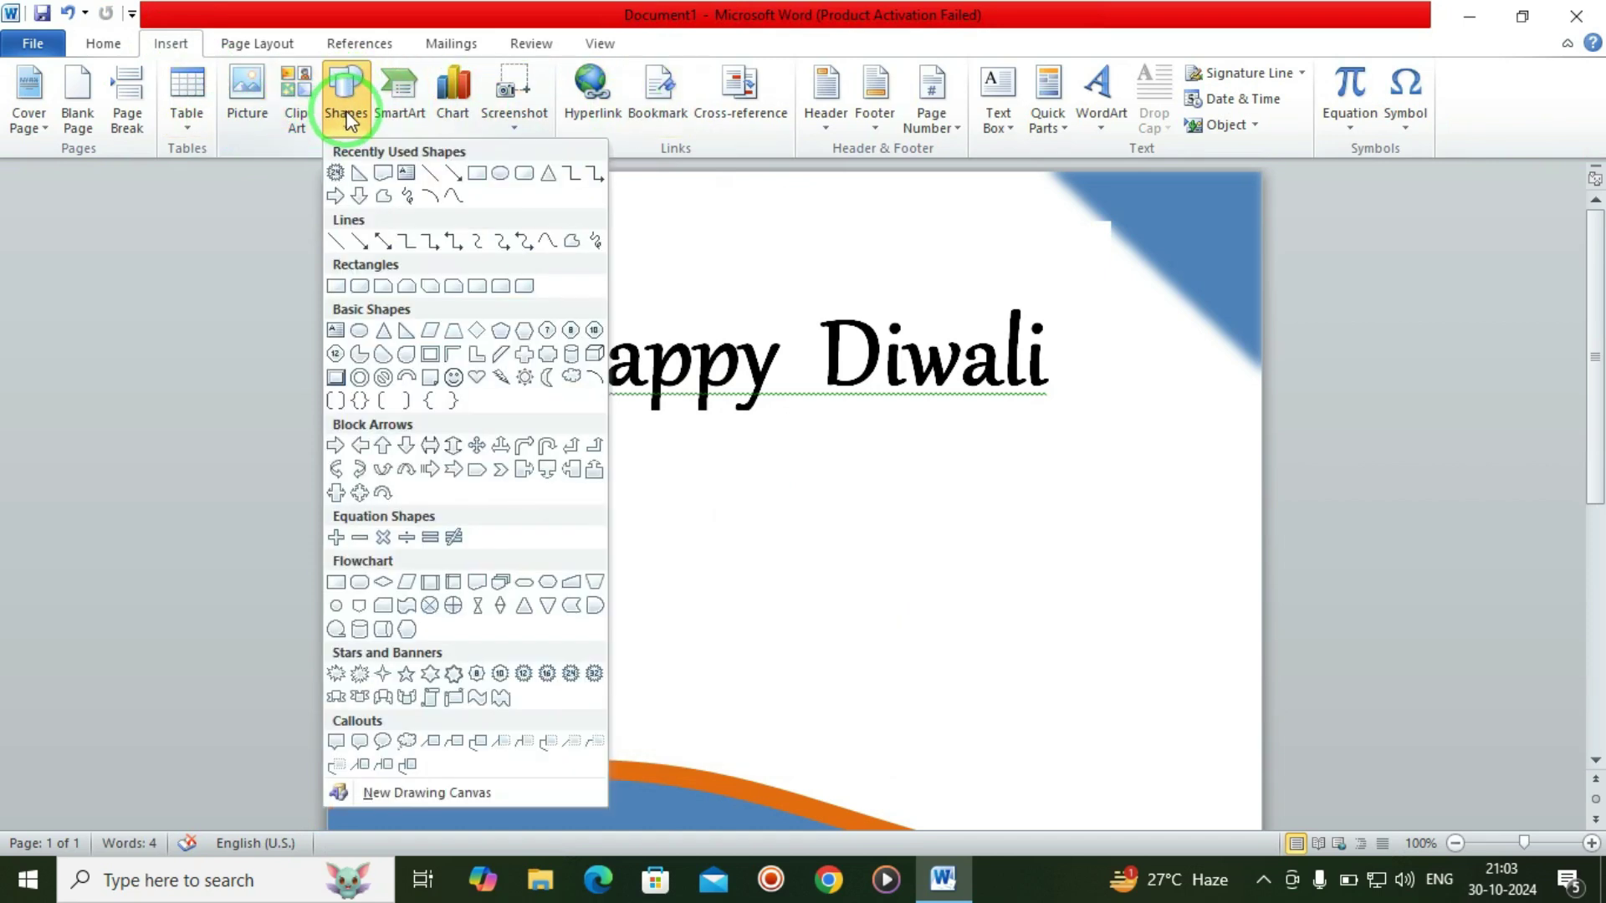
pyautogui.click(405, 176)
pyautogui.moveTo(497, 445); pyautogui.dragTo(1159, 655)
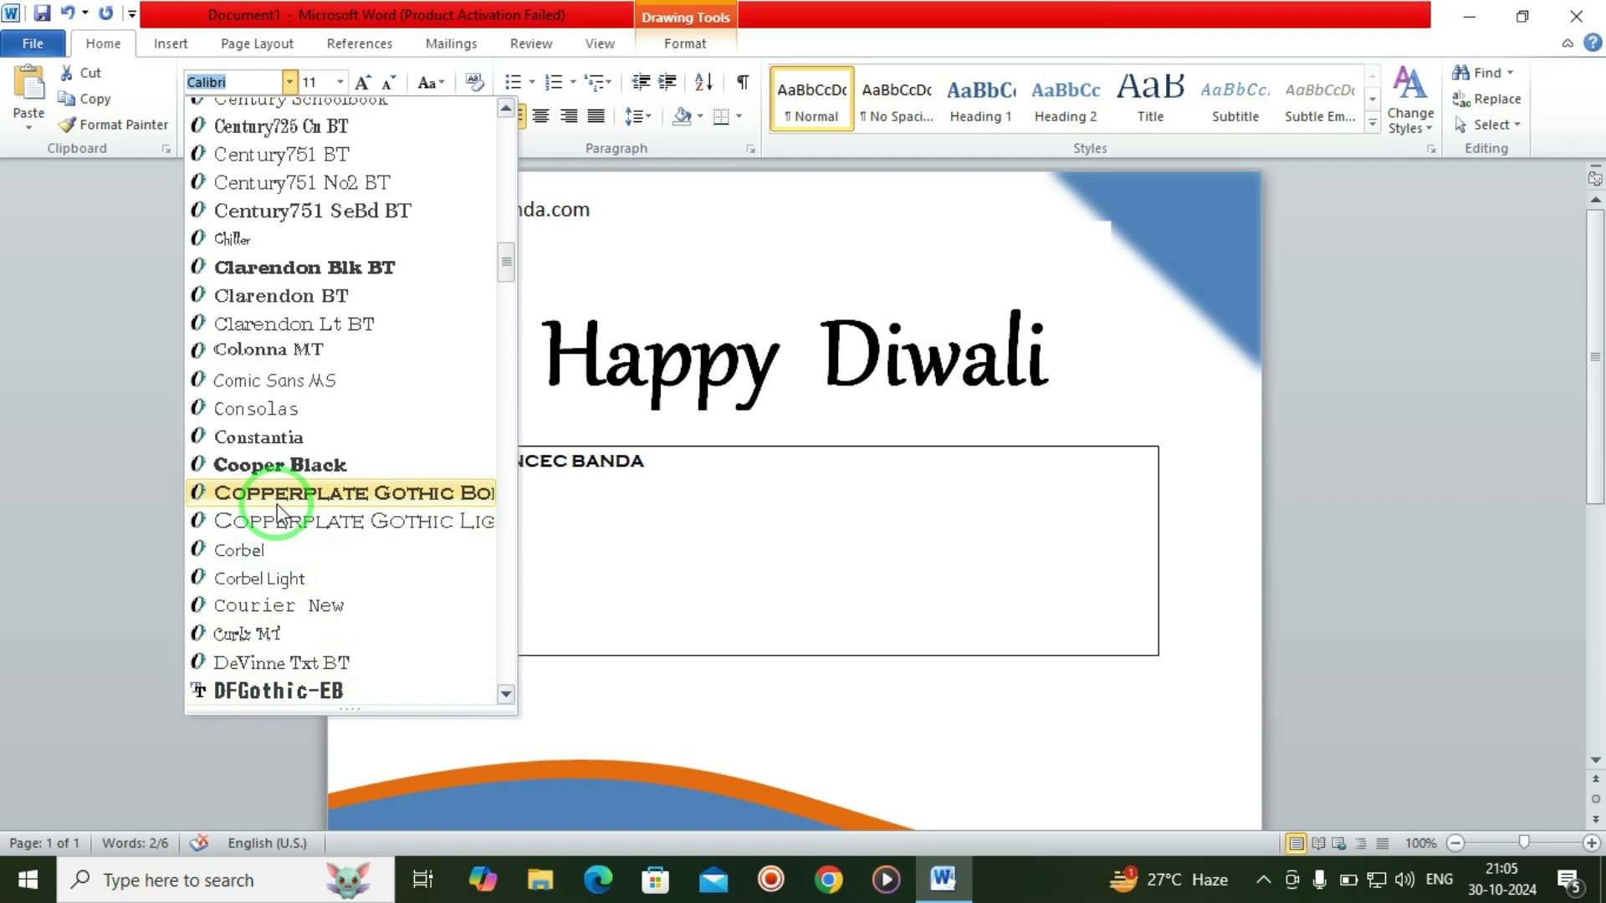
pyautogui.click(278, 502)
# Size the NCEC BANDA text to 48 pt so it fits on one line.
pyautogui.doubleClick(363, 83)
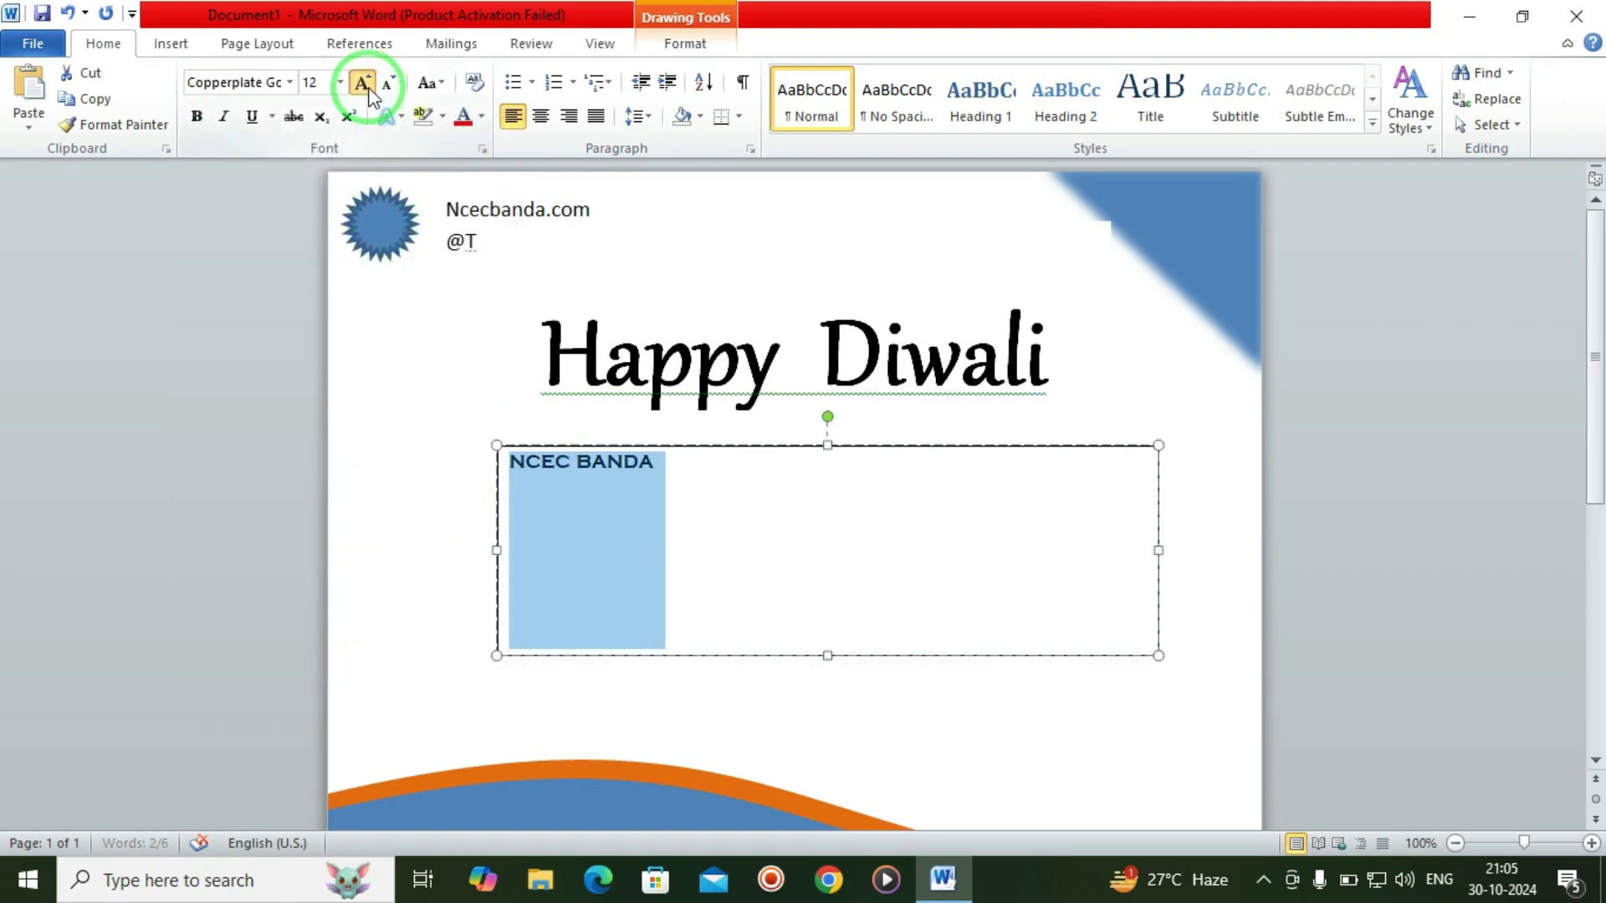
pyautogui.doubleClick(363, 83)
pyautogui.doubleClick(363, 83)
pyautogui.doubleClick(363, 83)
pyautogui.doubleClick(369, 91)
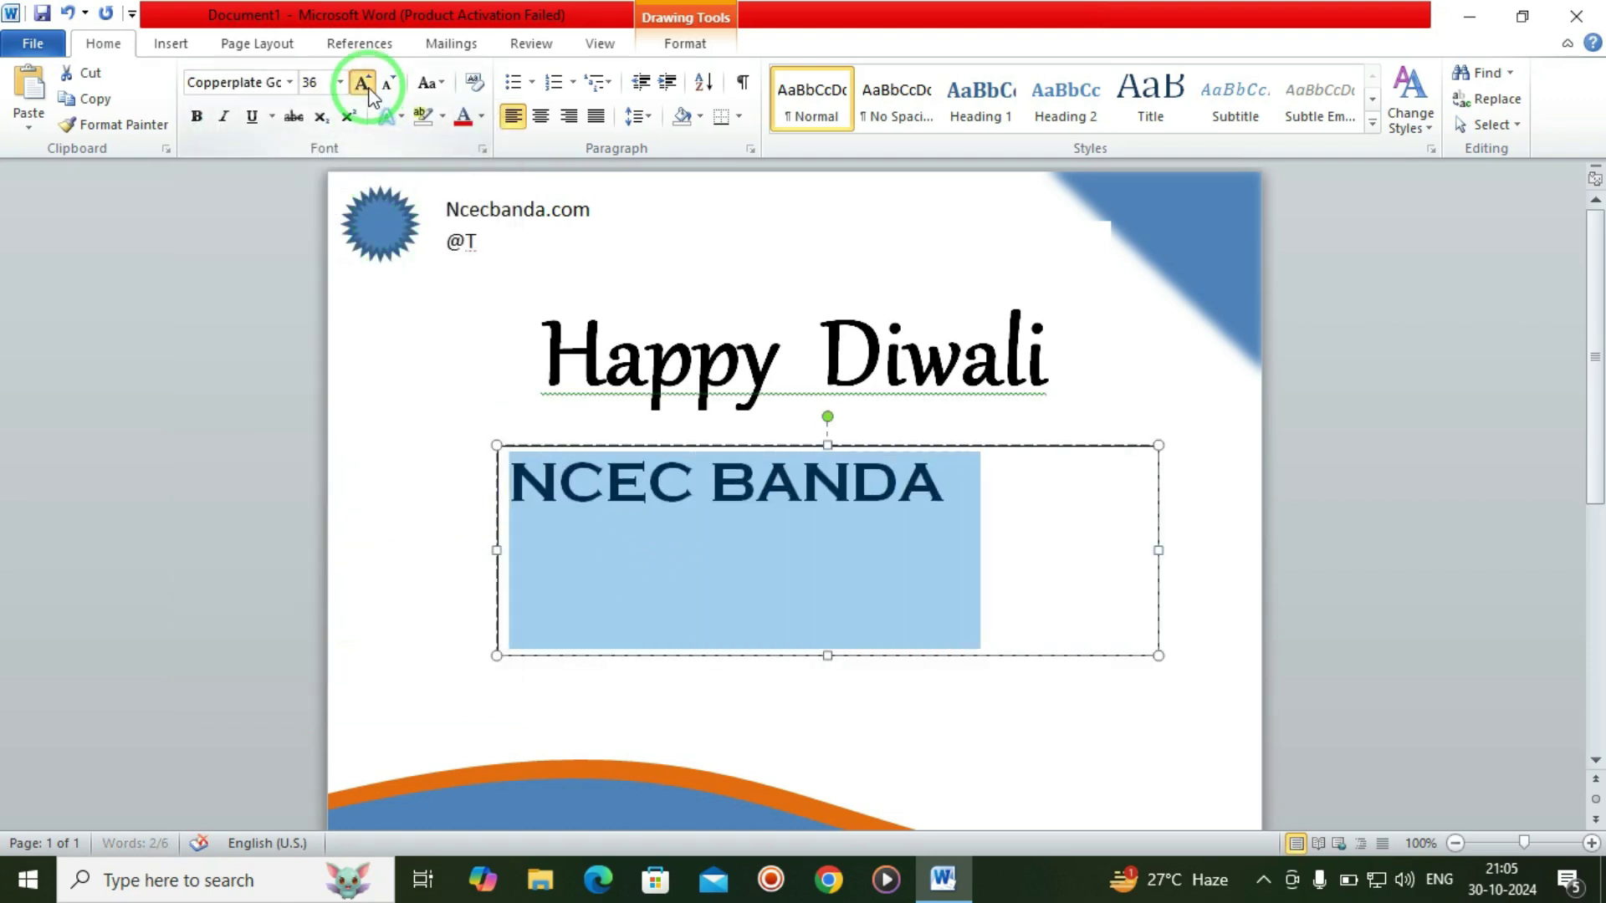
pyautogui.doubleClick(368, 91)
pyautogui.click(399, 86)
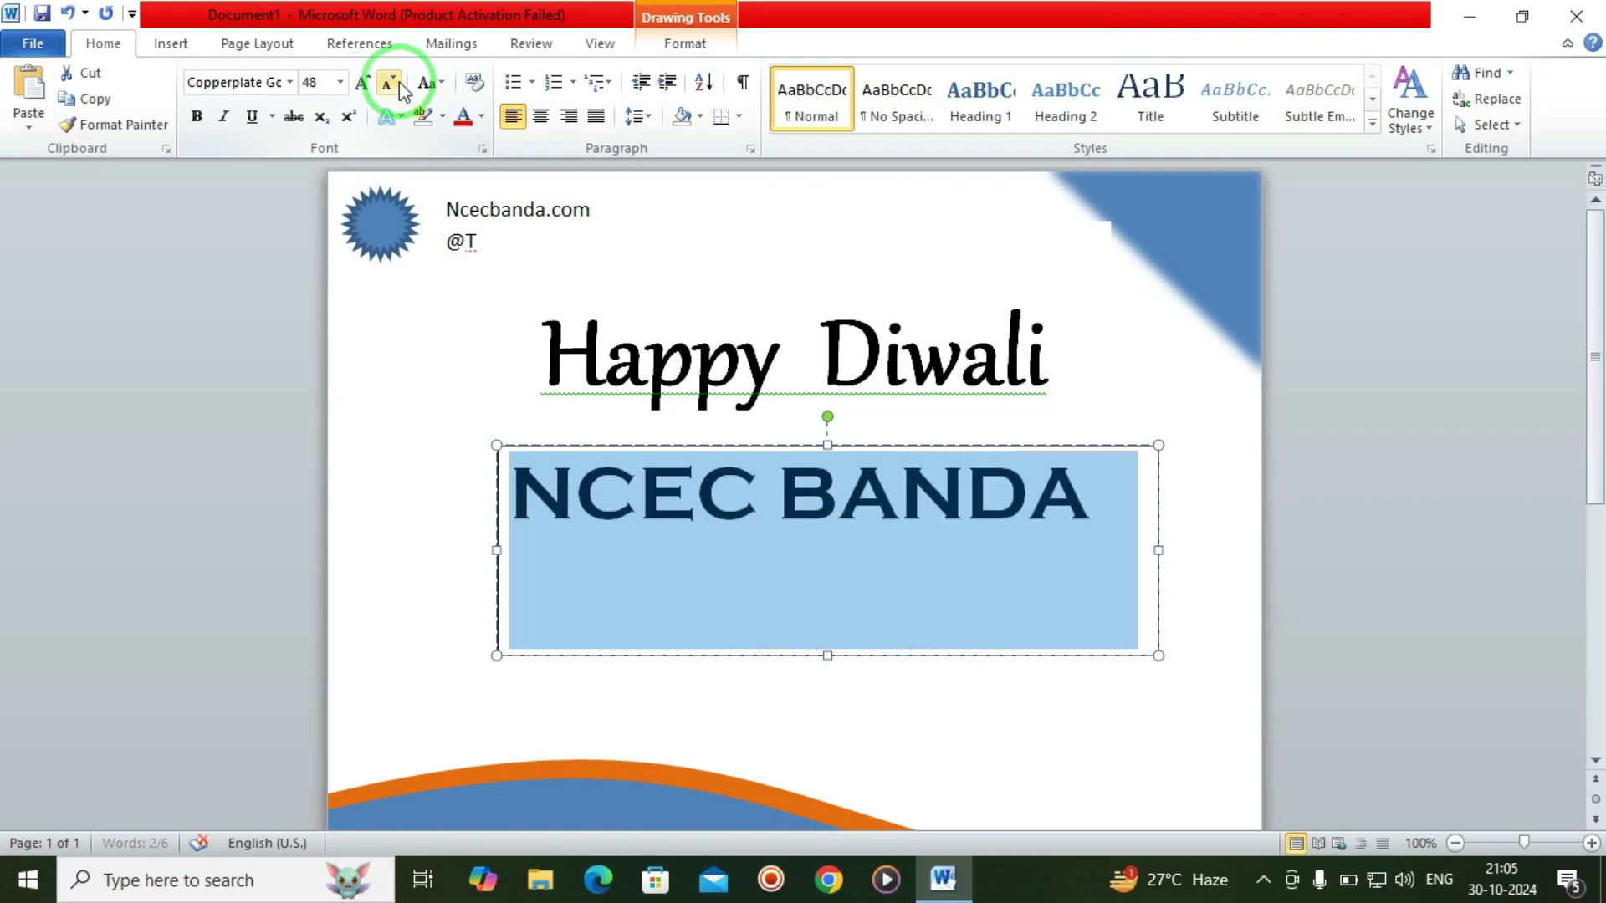
pyautogui.click(761, 559)
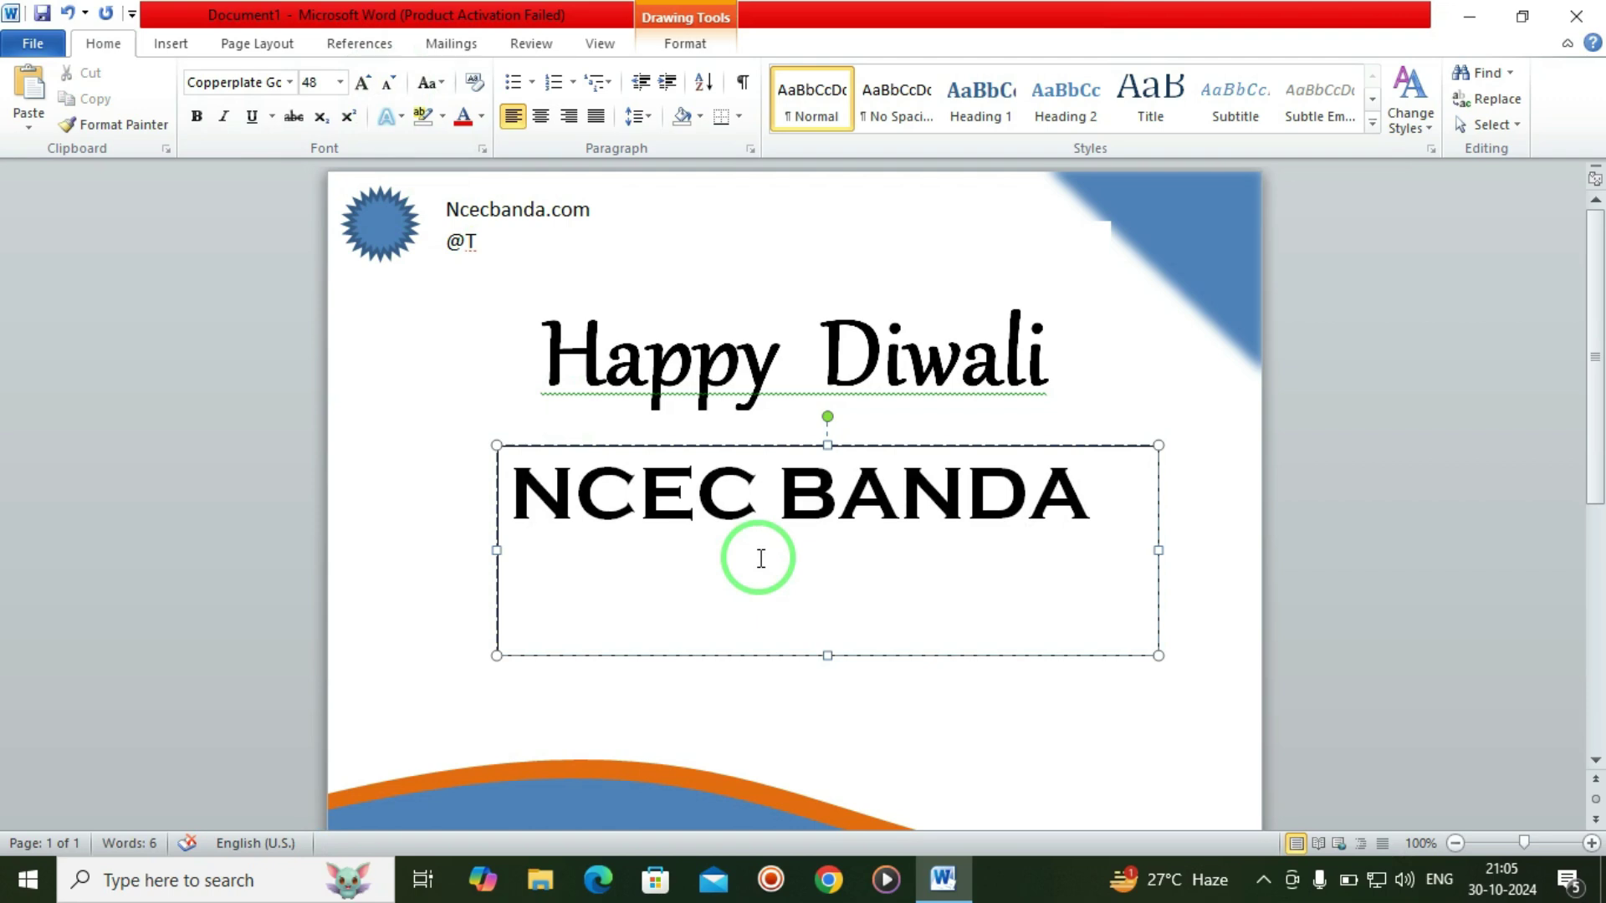
# Remove the NCEC BANDA text box's border.
pyautogui.click(903, 652)
pyautogui.click(685, 43)
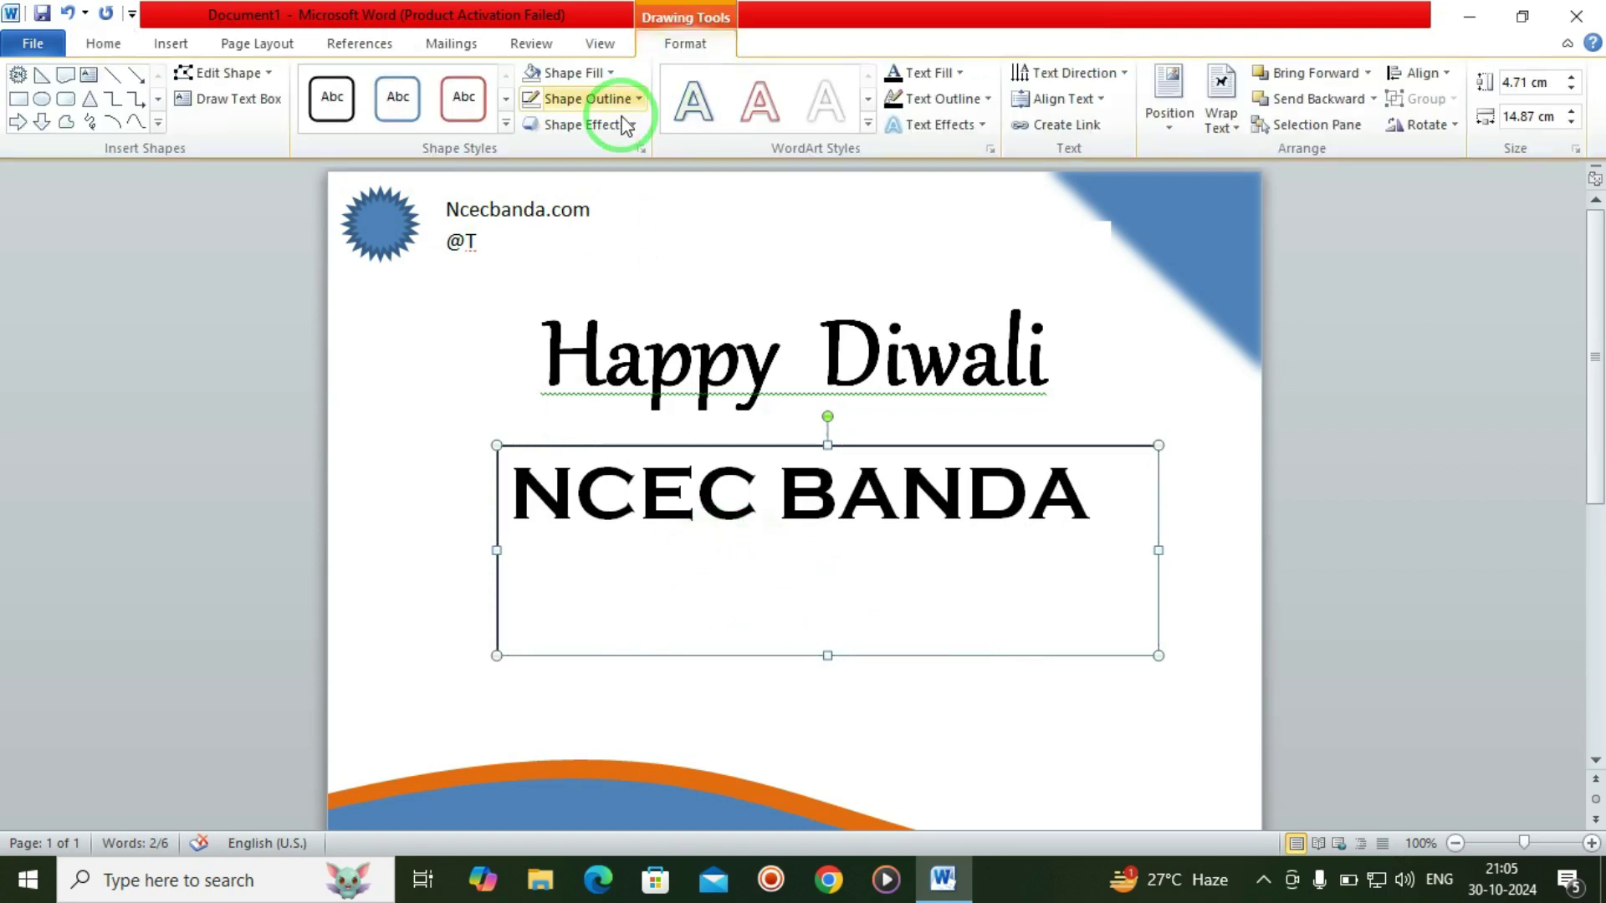
pyautogui.click(586, 99)
pyautogui.click(589, 295)
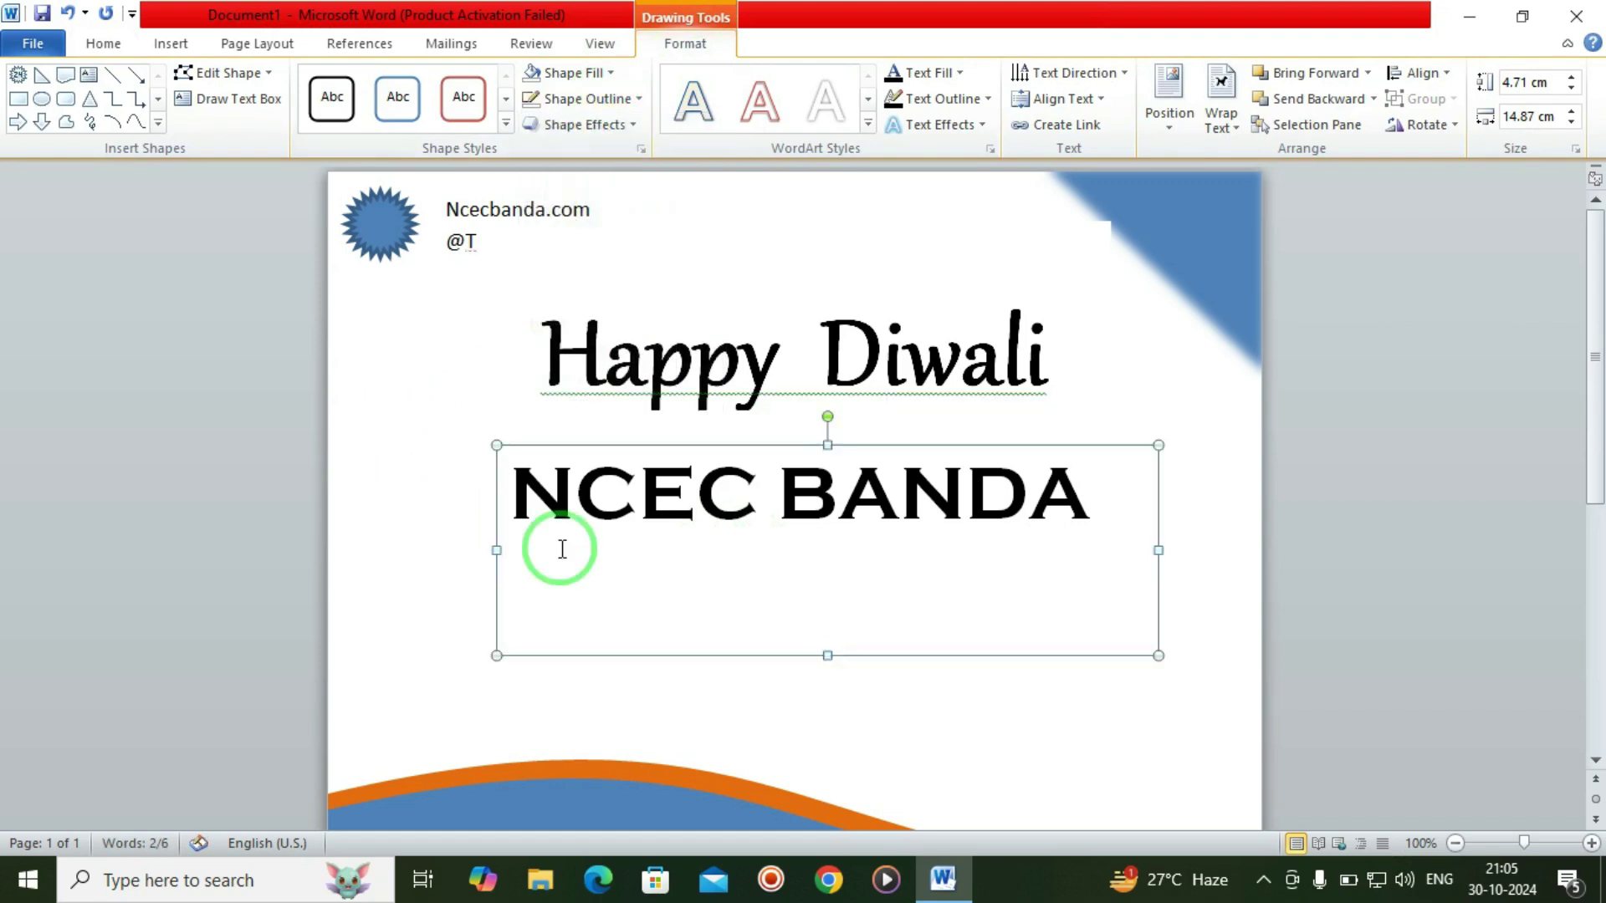
pyautogui.click(170, 44)
# Draw a small blue star below NCEC BANDA and a thin freeform sliver near the right edge.
pyautogui.click(346, 96)
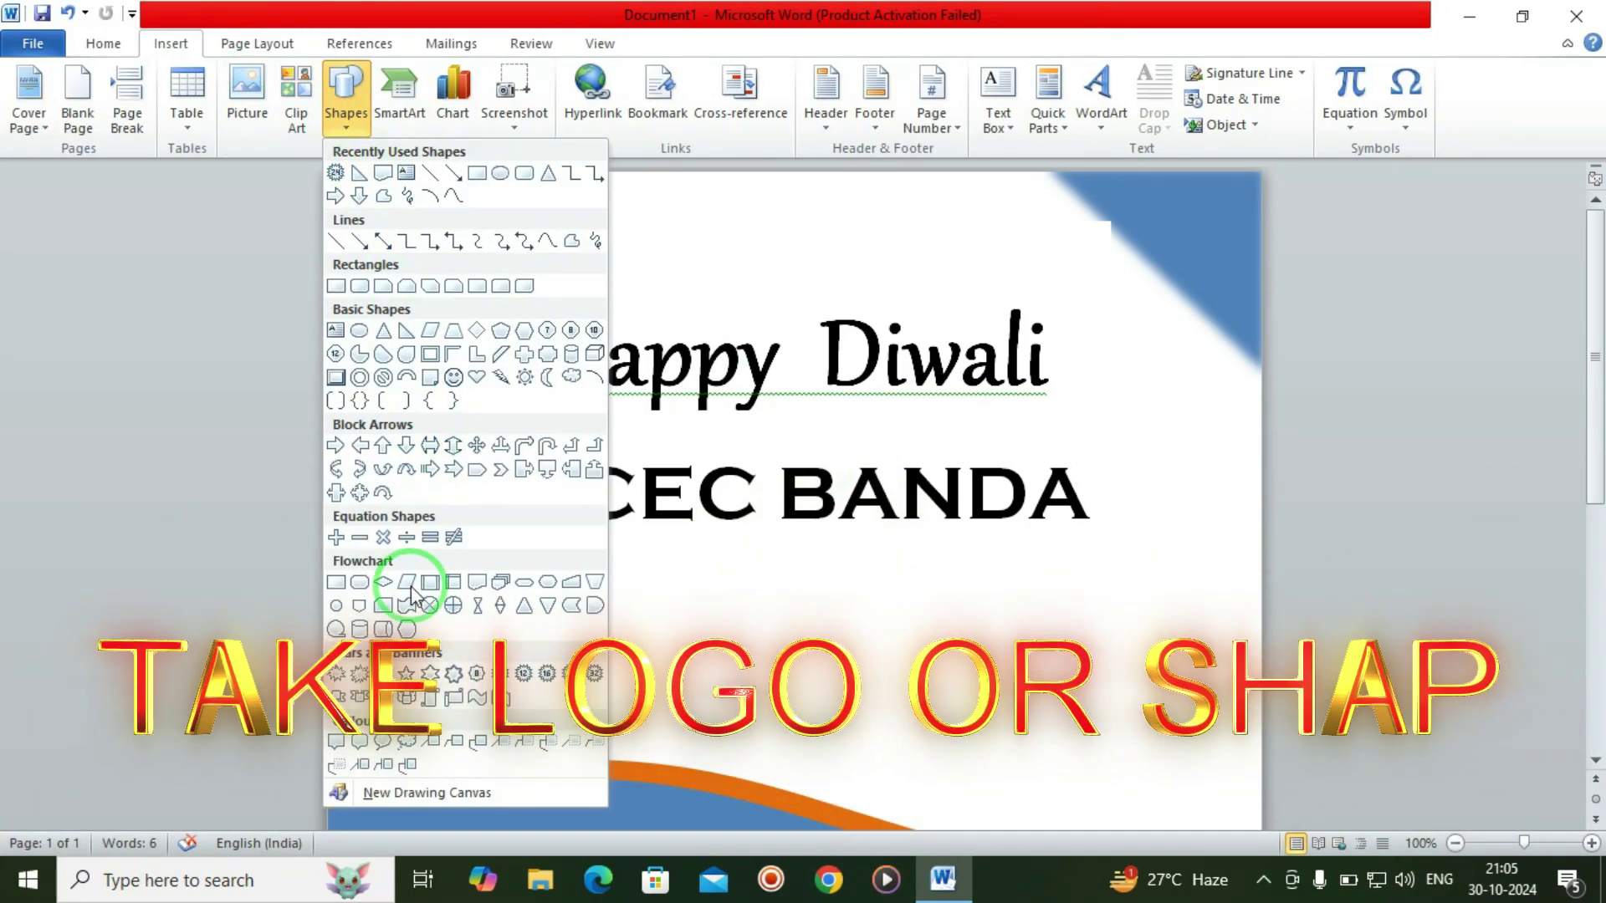
pyautogui.click(452, 673)
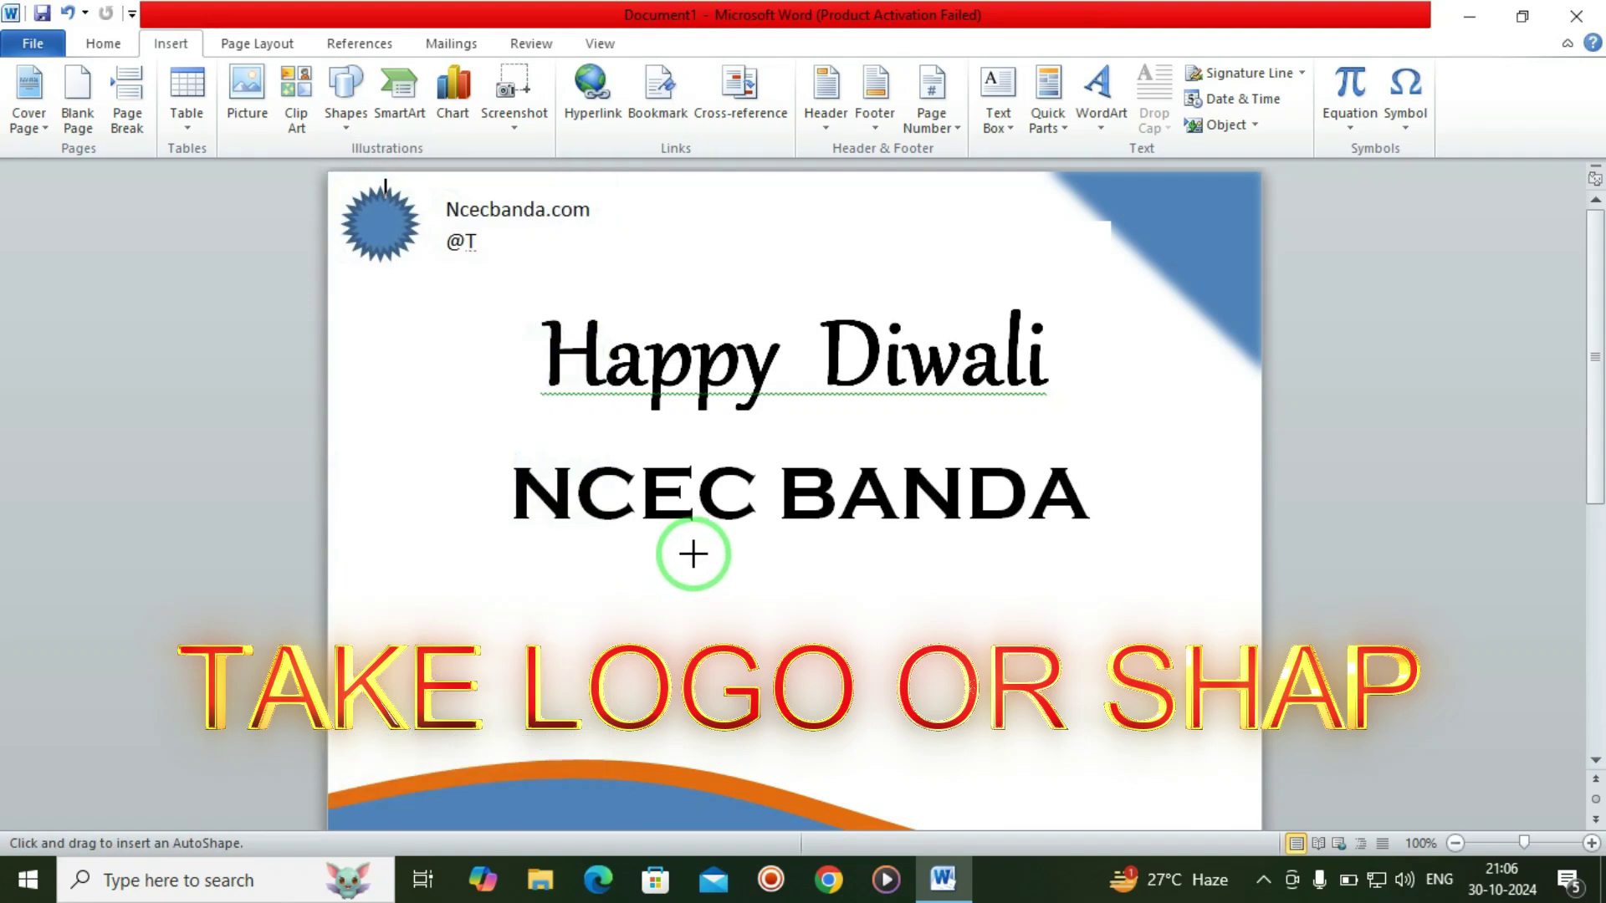
pyautogui.moveTo(720, 556); pyautogui.dragTo(784, 619)
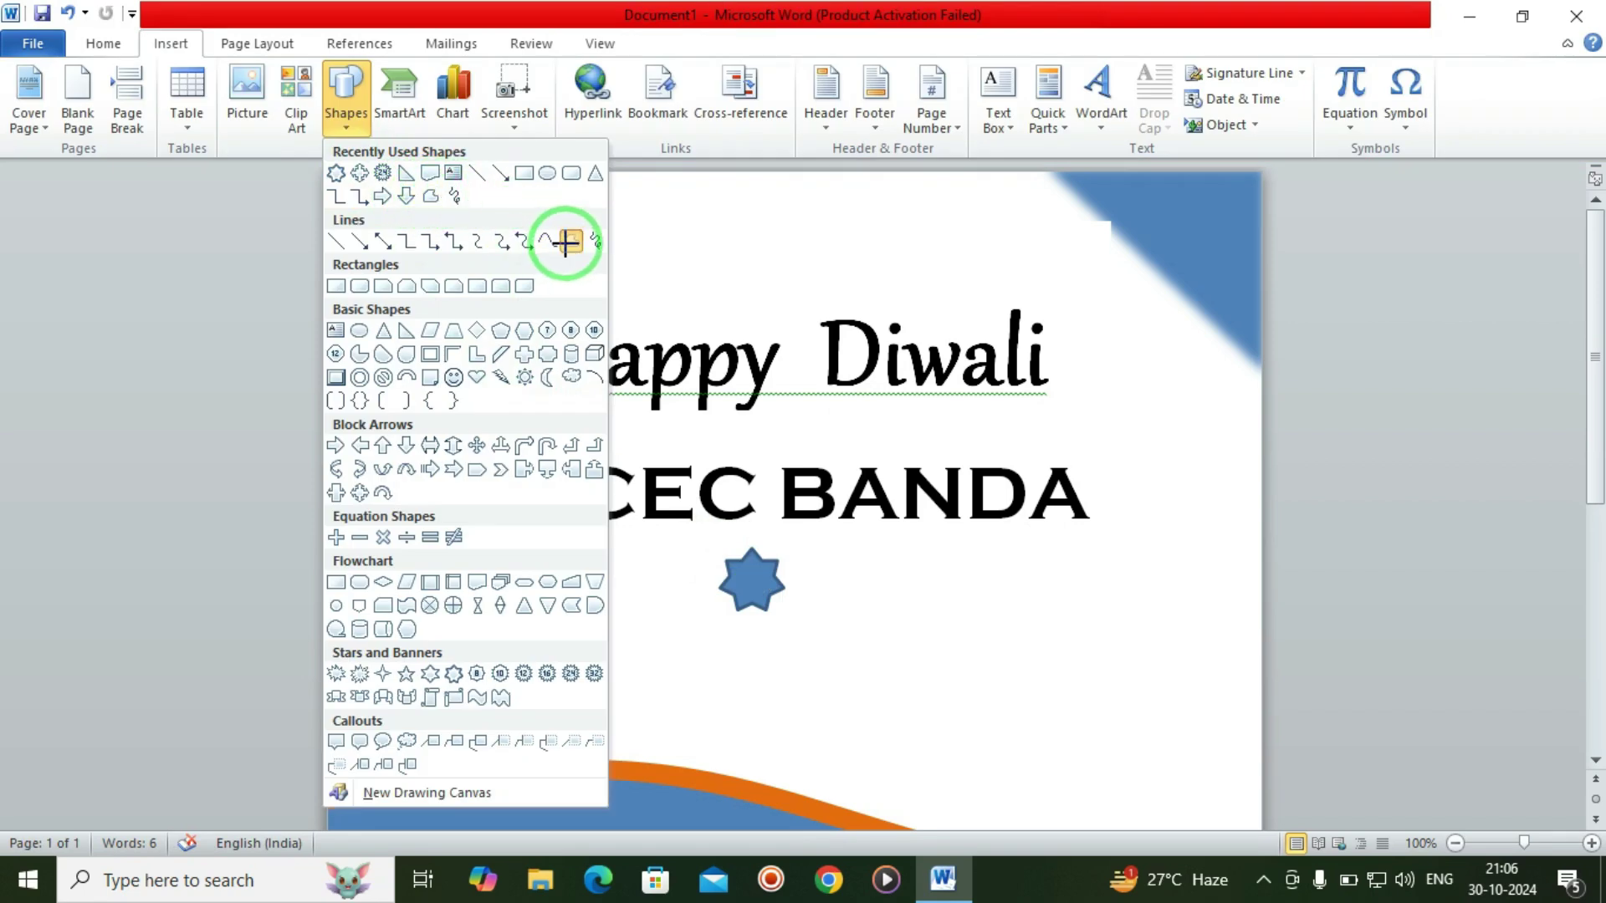
pyautogui.click(565, 243)
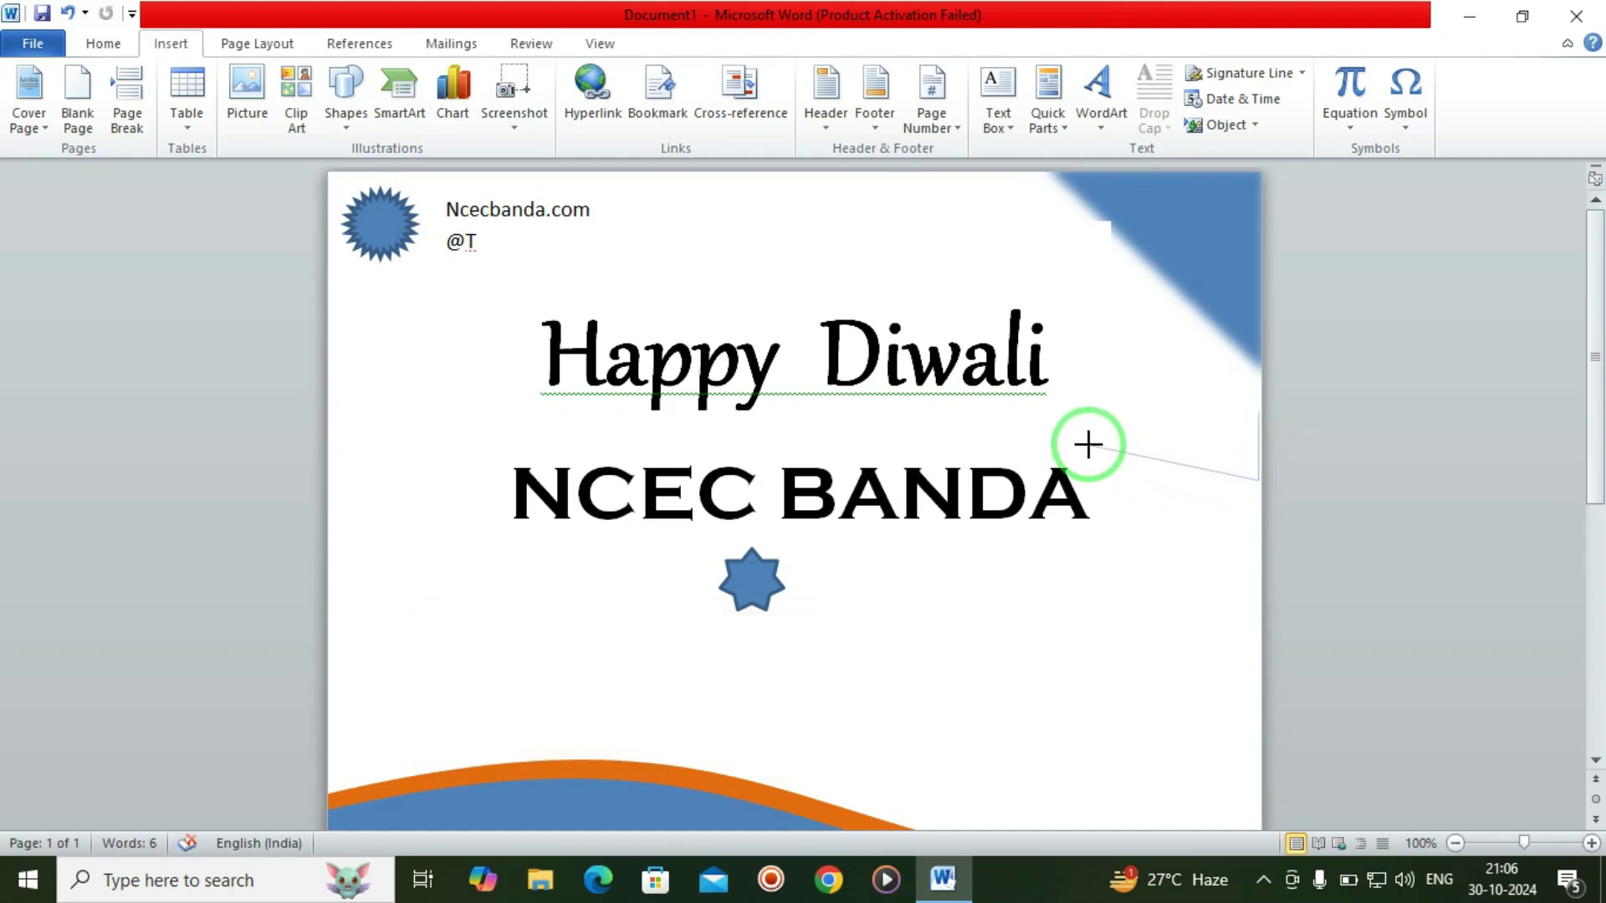
pyautogui.moveTo(1259, 416)
pyautogui.mouseDown()
pyautogui.moveTo(1180, 446)
pyautogui.moveTo(1187, 473)
pyautogui.mouseUp()
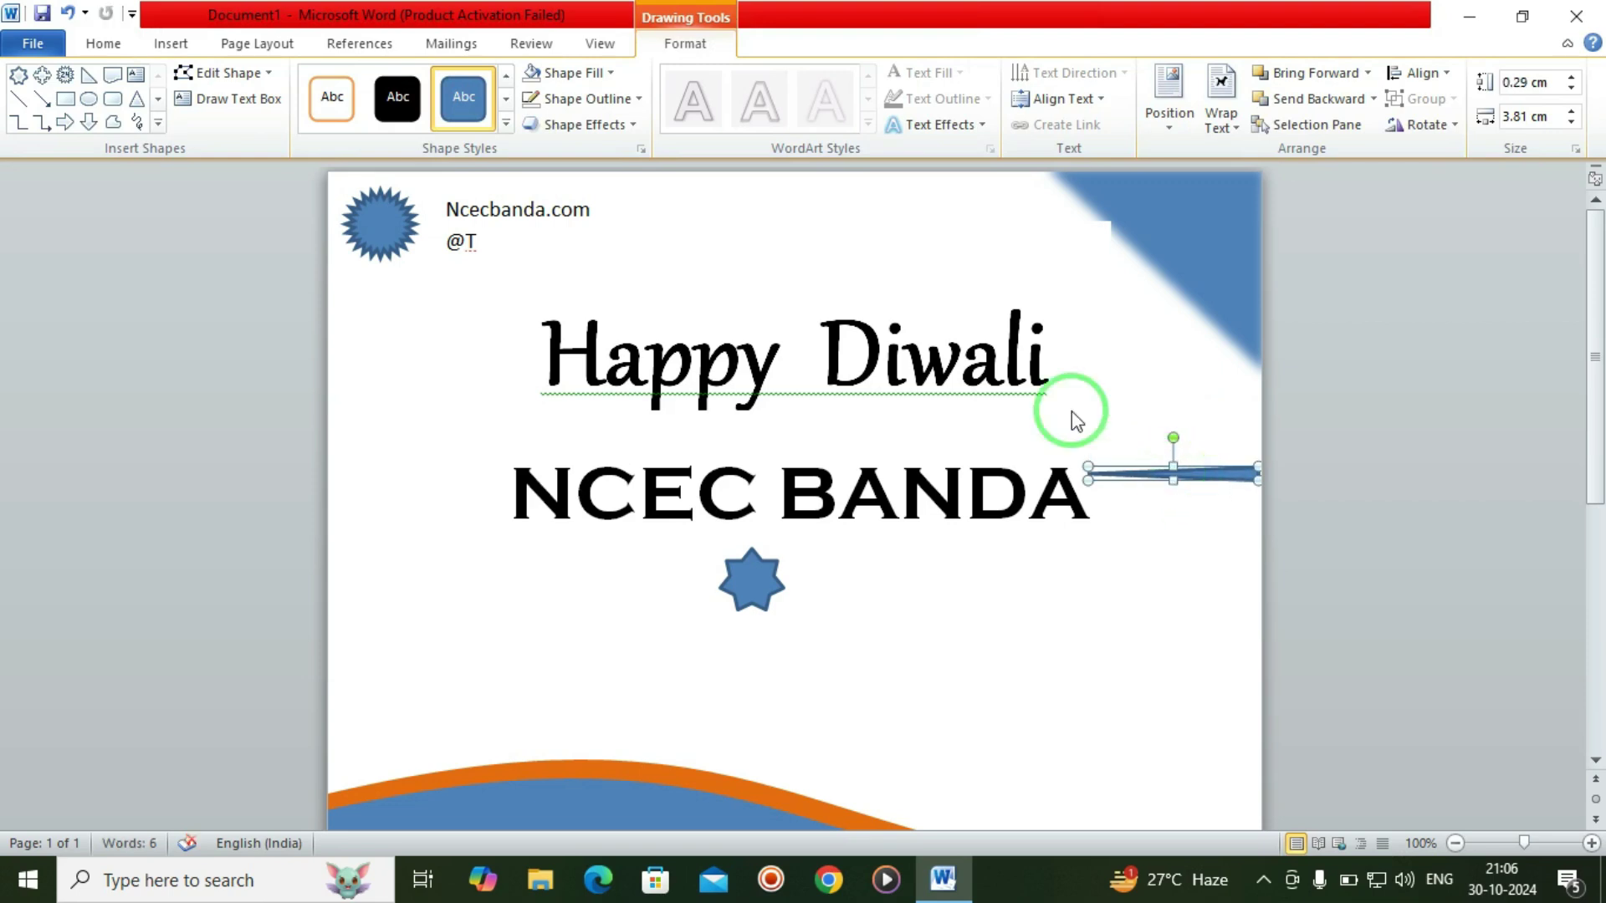
# Remove the sliver's outline and place it beside the star.
pyautogui.click(585, 99)
pyautogui.click(588, 294)
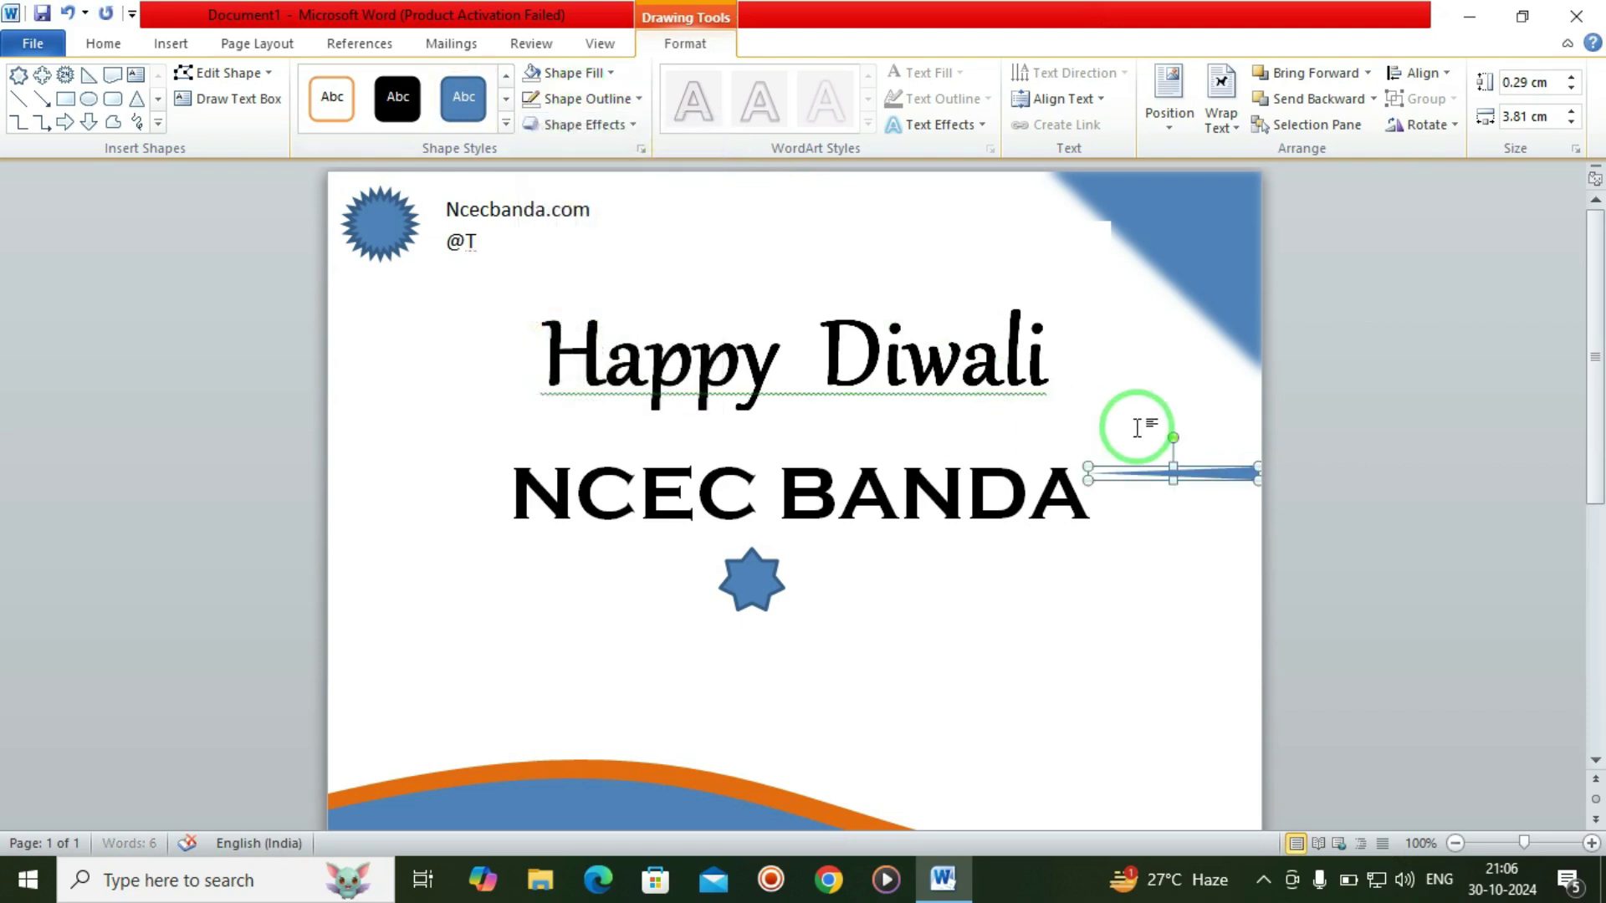
pyautogui.moveTo(1219, 473); pyautogui.dragTo(931, 576)
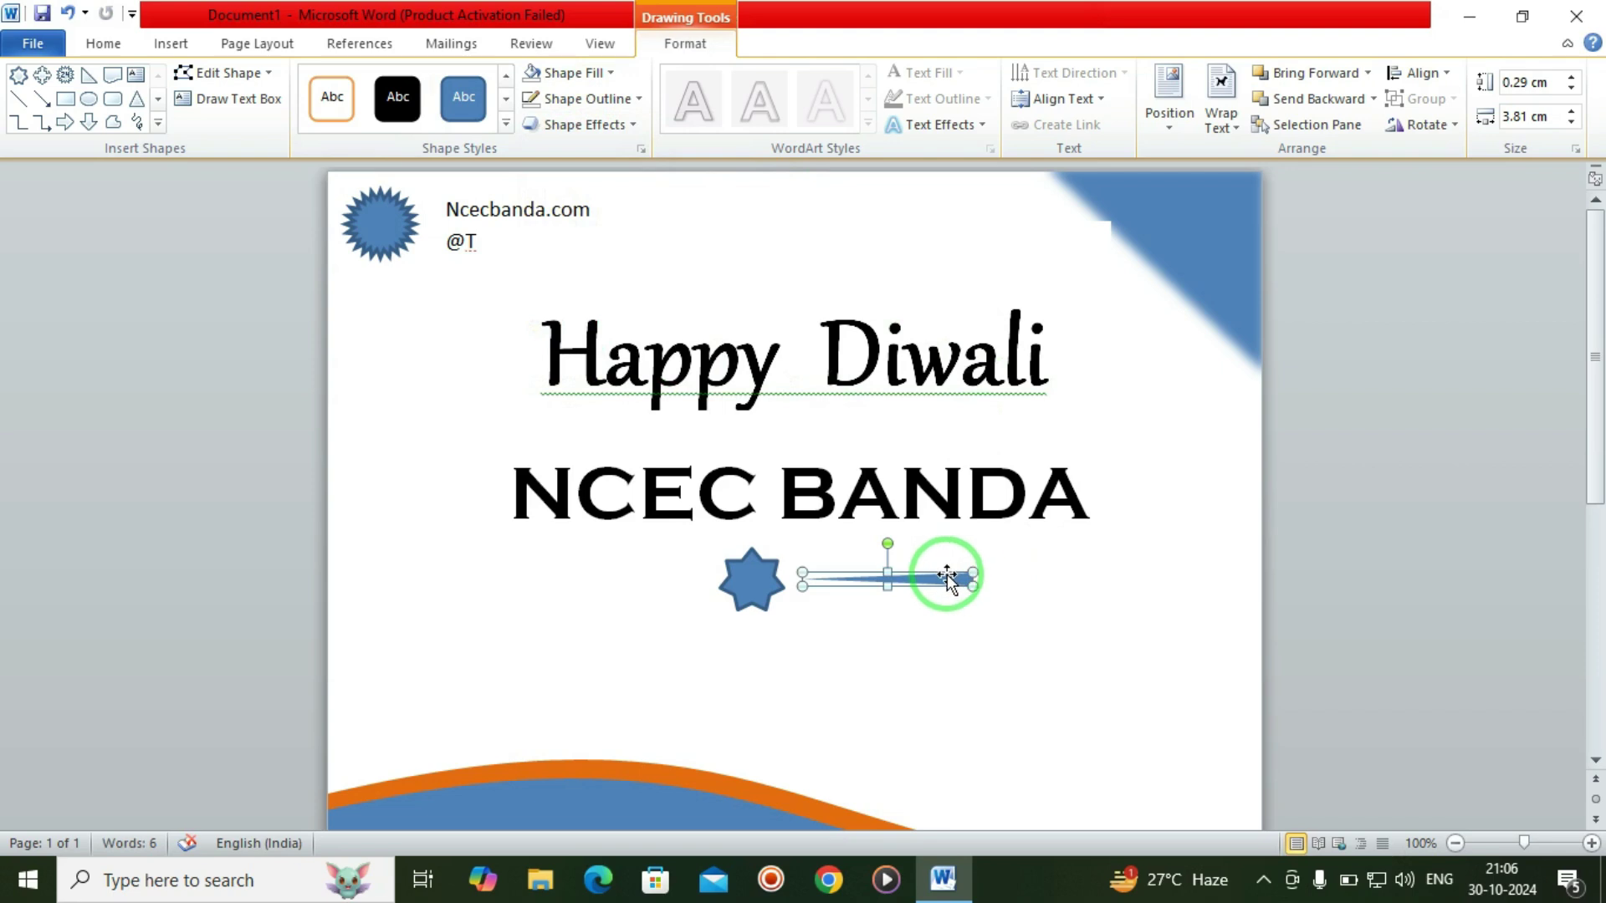
# Copy the sliver, flip the copy to mirror it, and place it on the star's other side.
pyautogui.rightClick(948, 577)
pyautogui.click(856, 721)
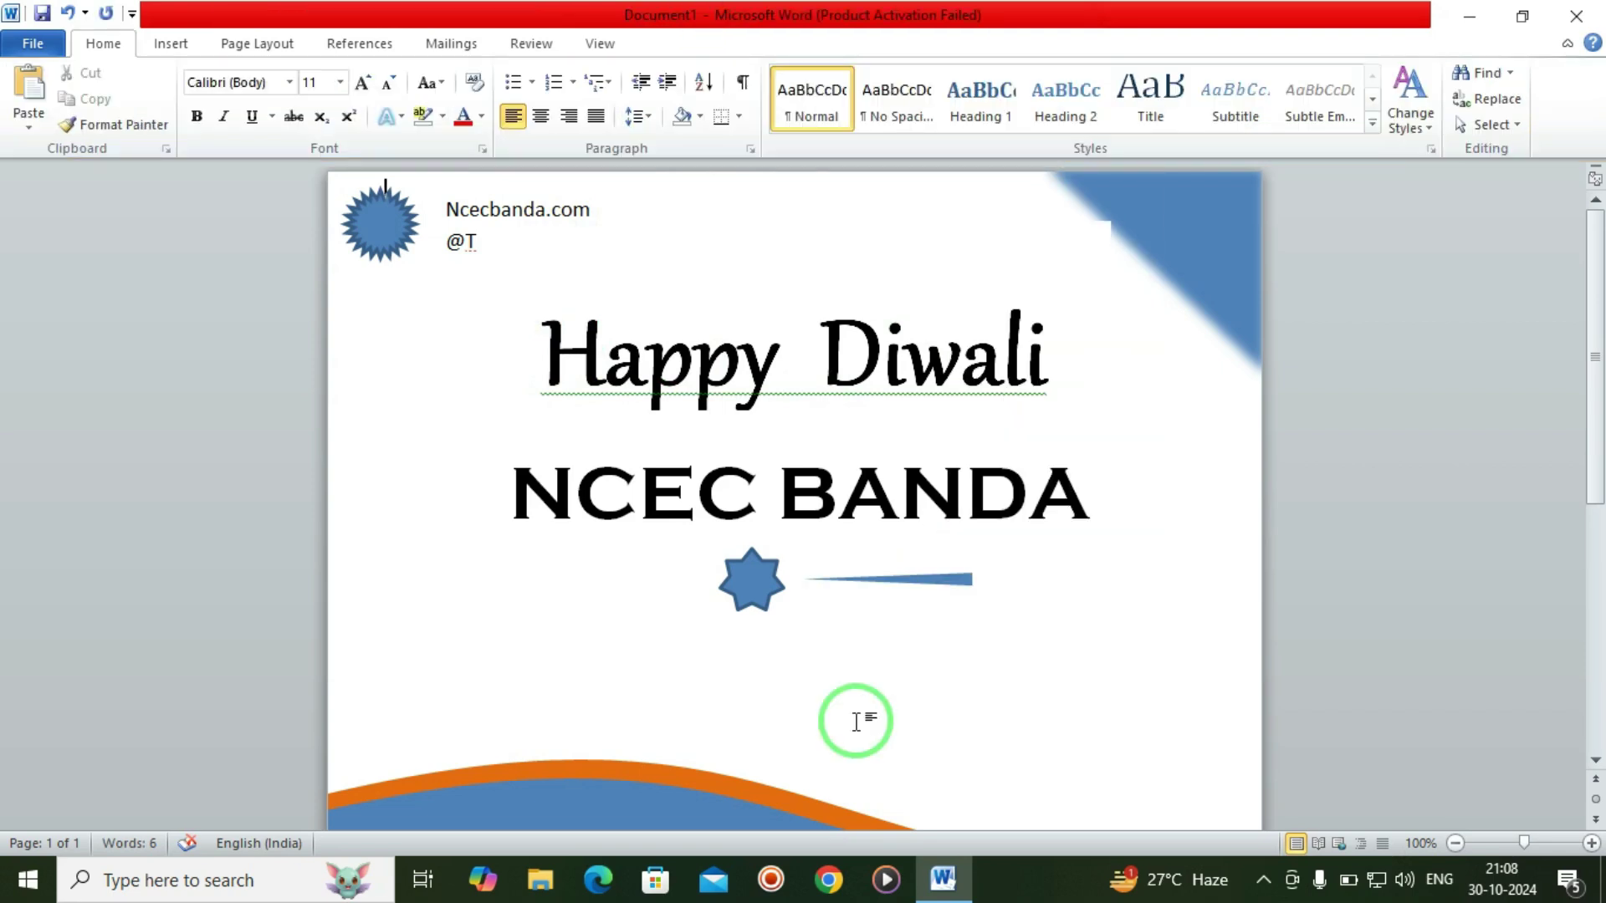
pyautogui.hotkey('ctrl', 'v')
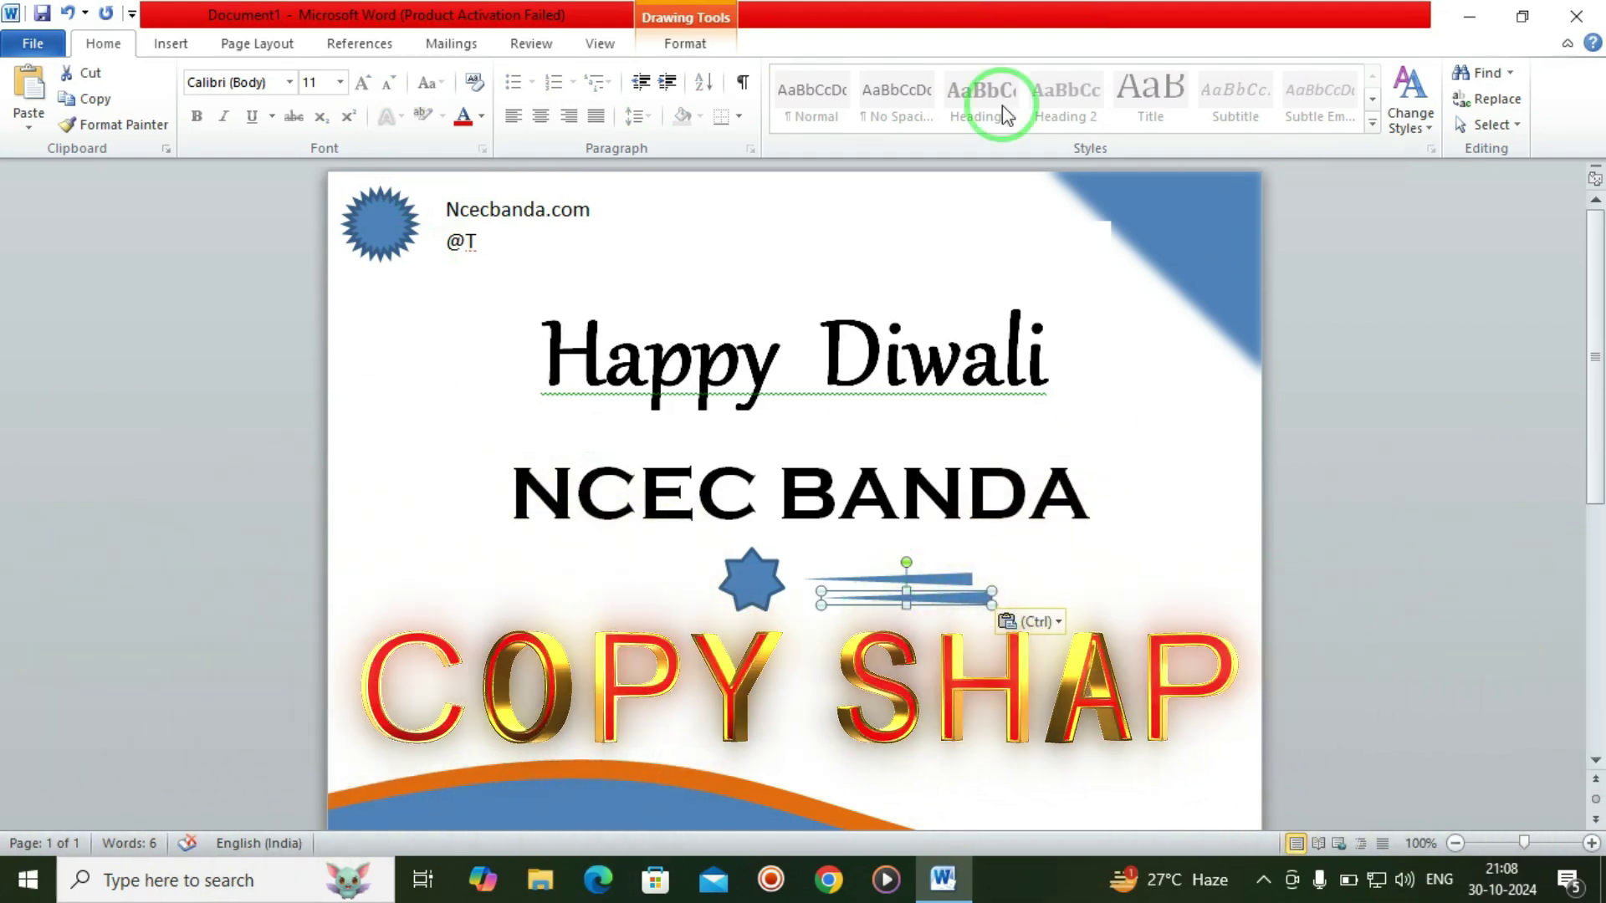
pyautogui.click(685, 43)
pyautogui.click(1426, 124)
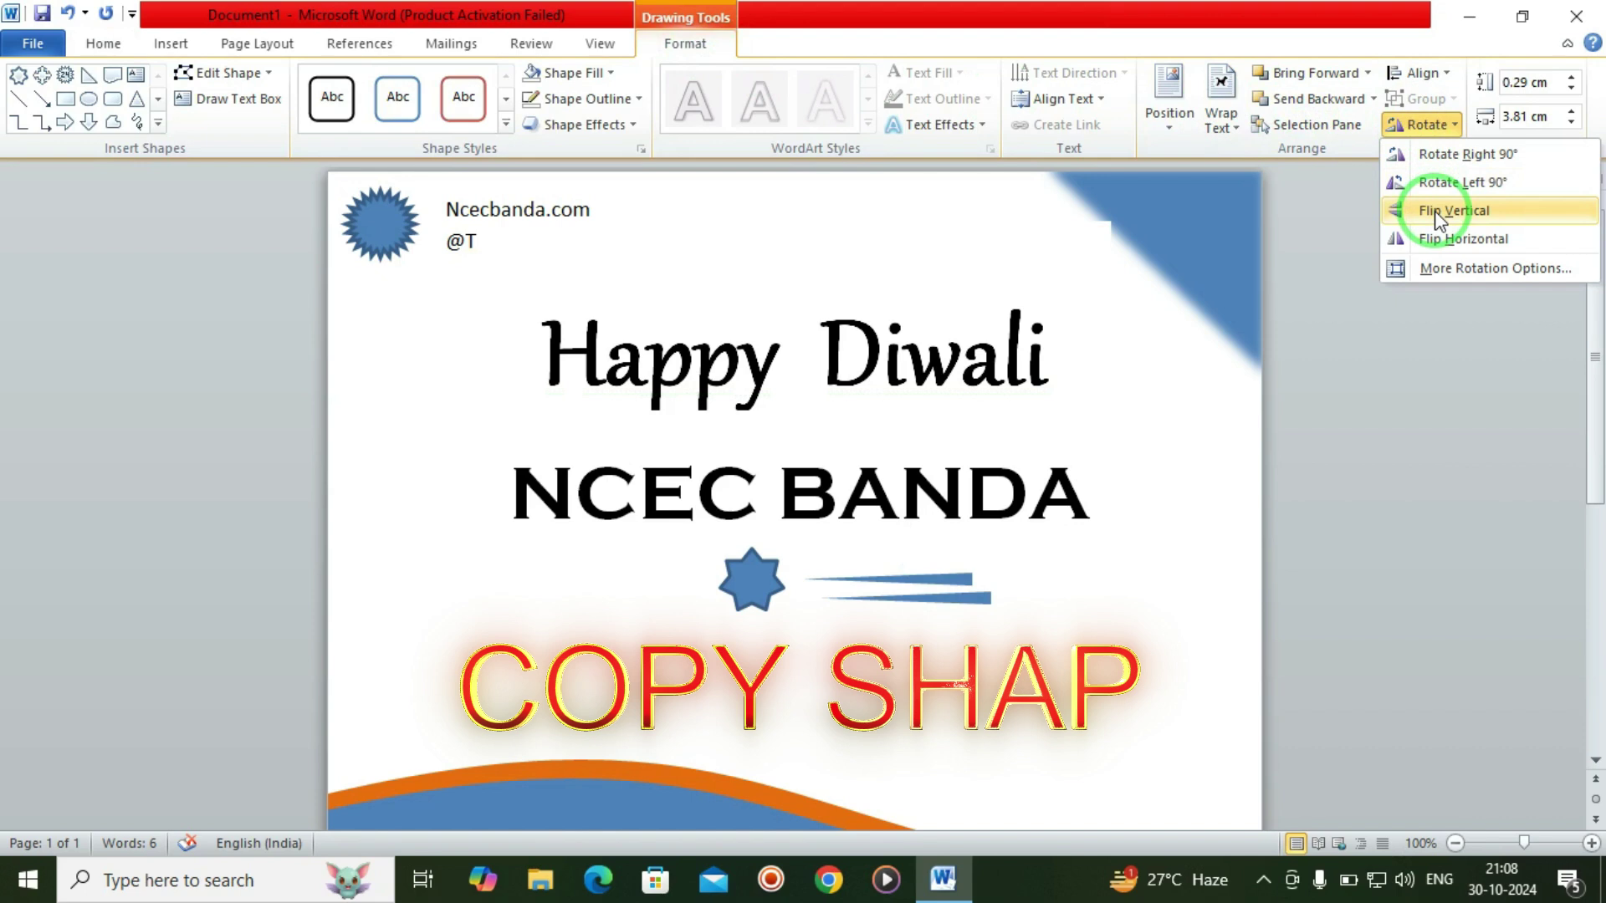
pyautogui.click(1463, 238)
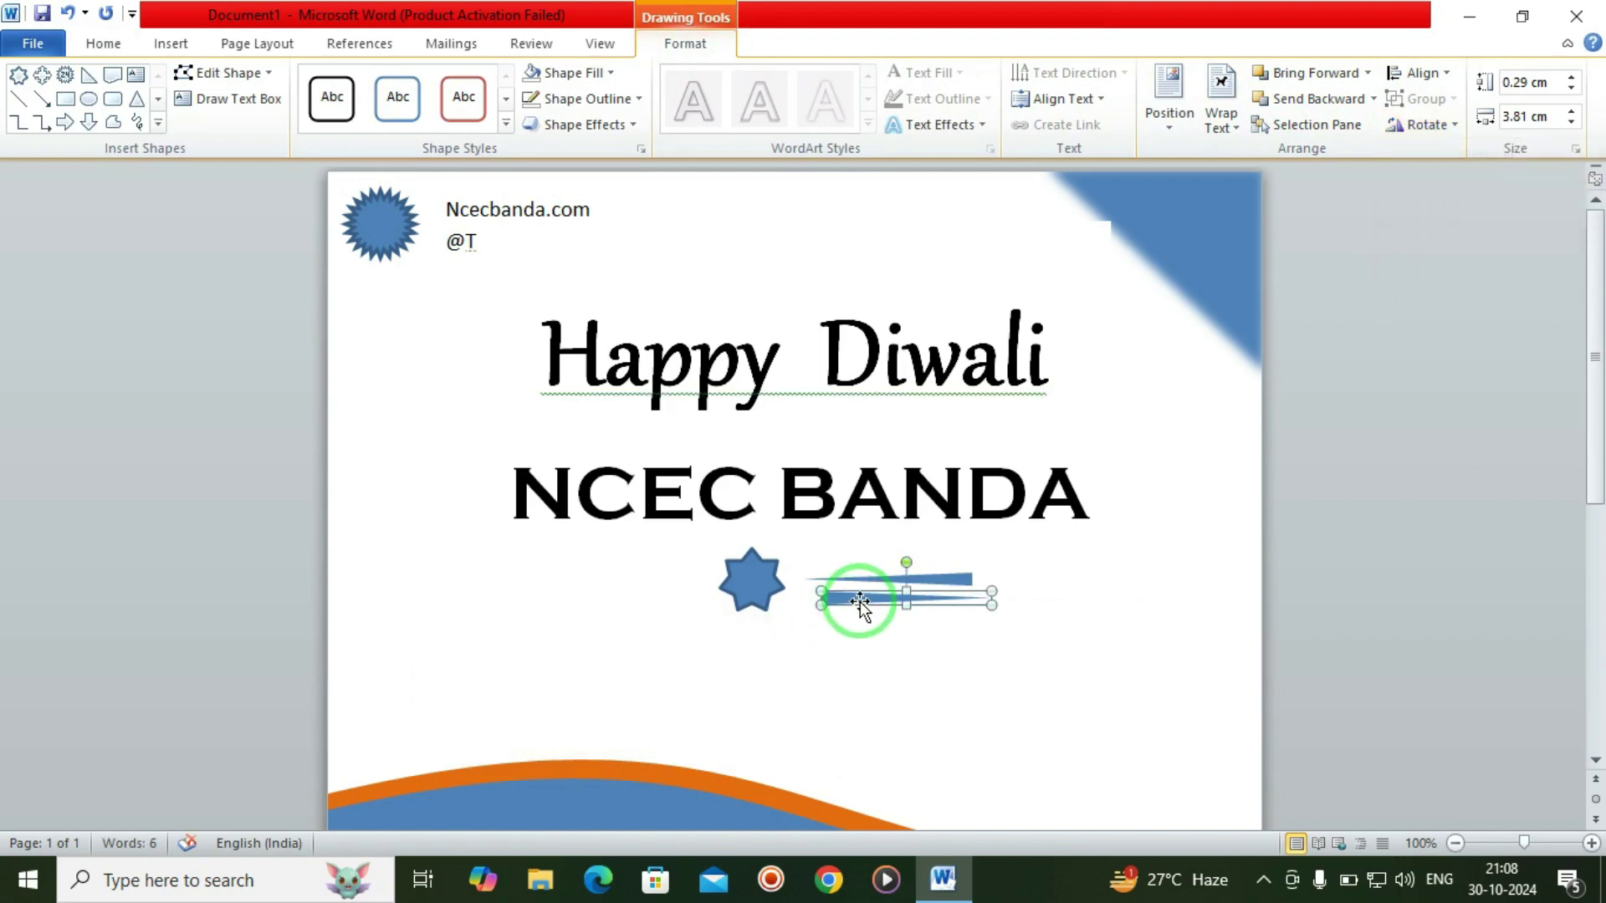
pyautogui.moveTo(859, 593); pyautogui.dragTo(591, 577)
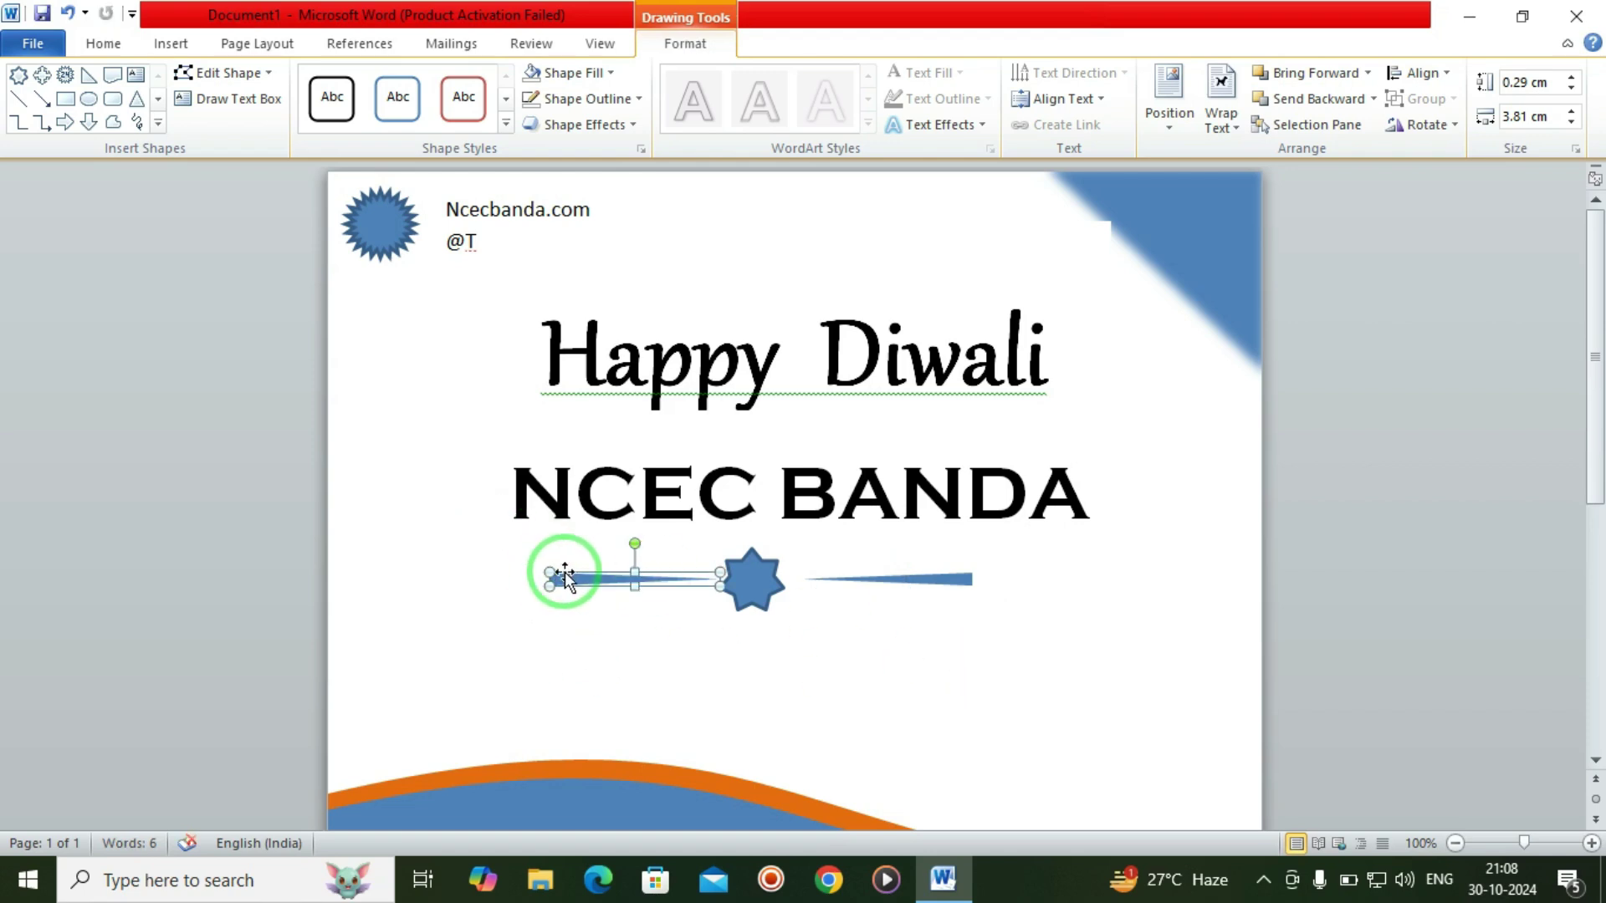
pyautogui.click(963, 674)
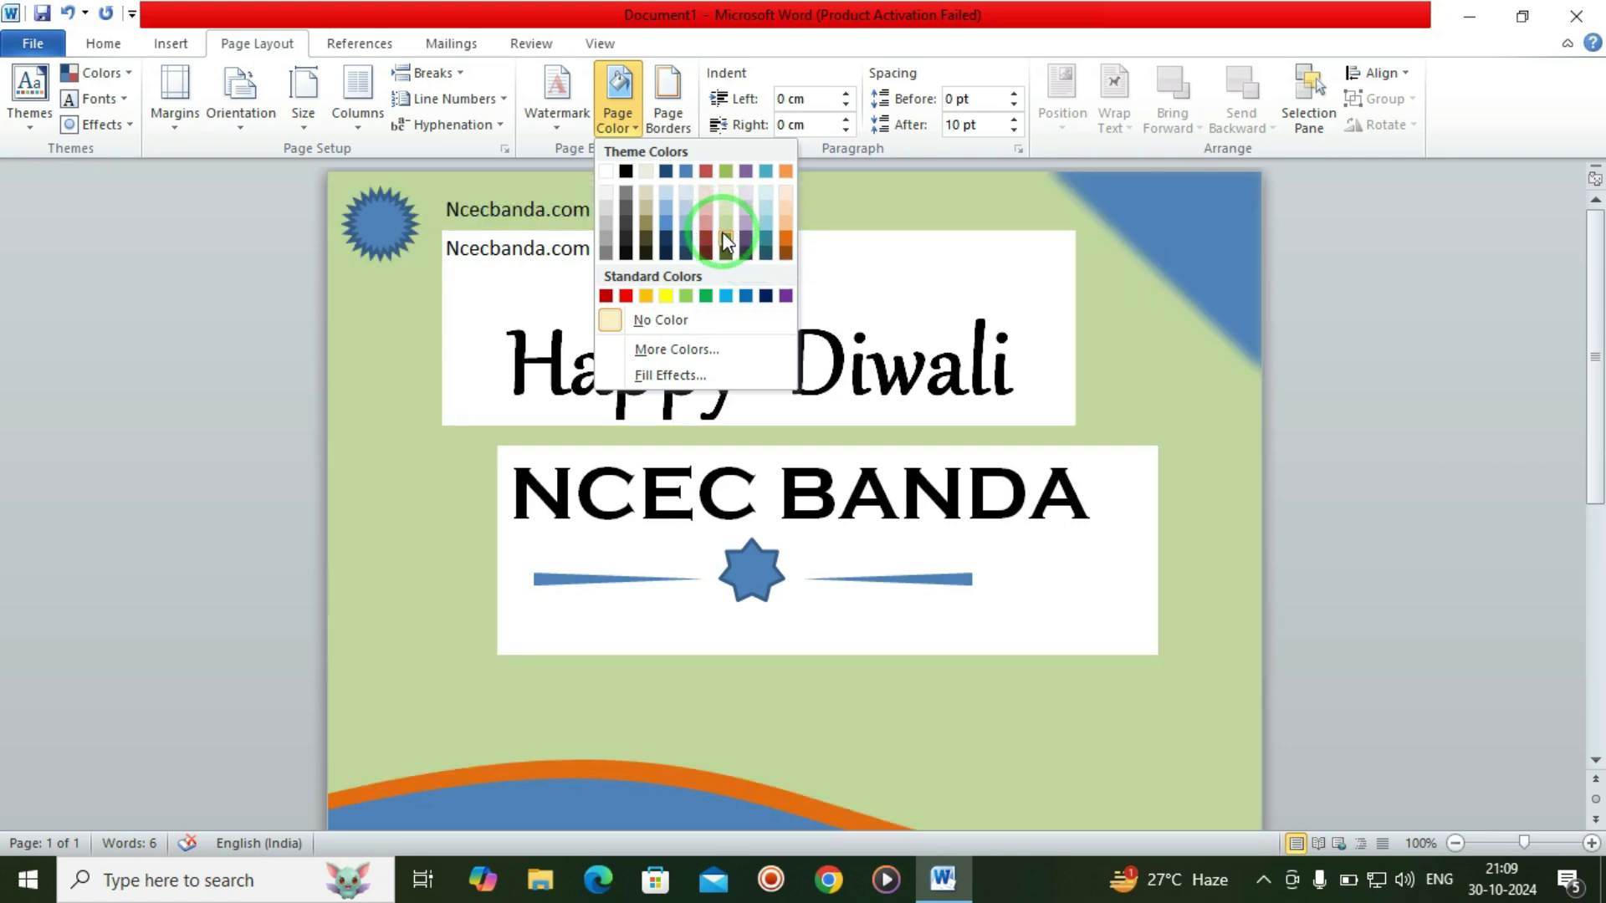
# Set the page colour to dark olive green and give the Happy Diwali box No Fill.
pyautogui.click(724, 241)
pyautogui.click(861, 234)
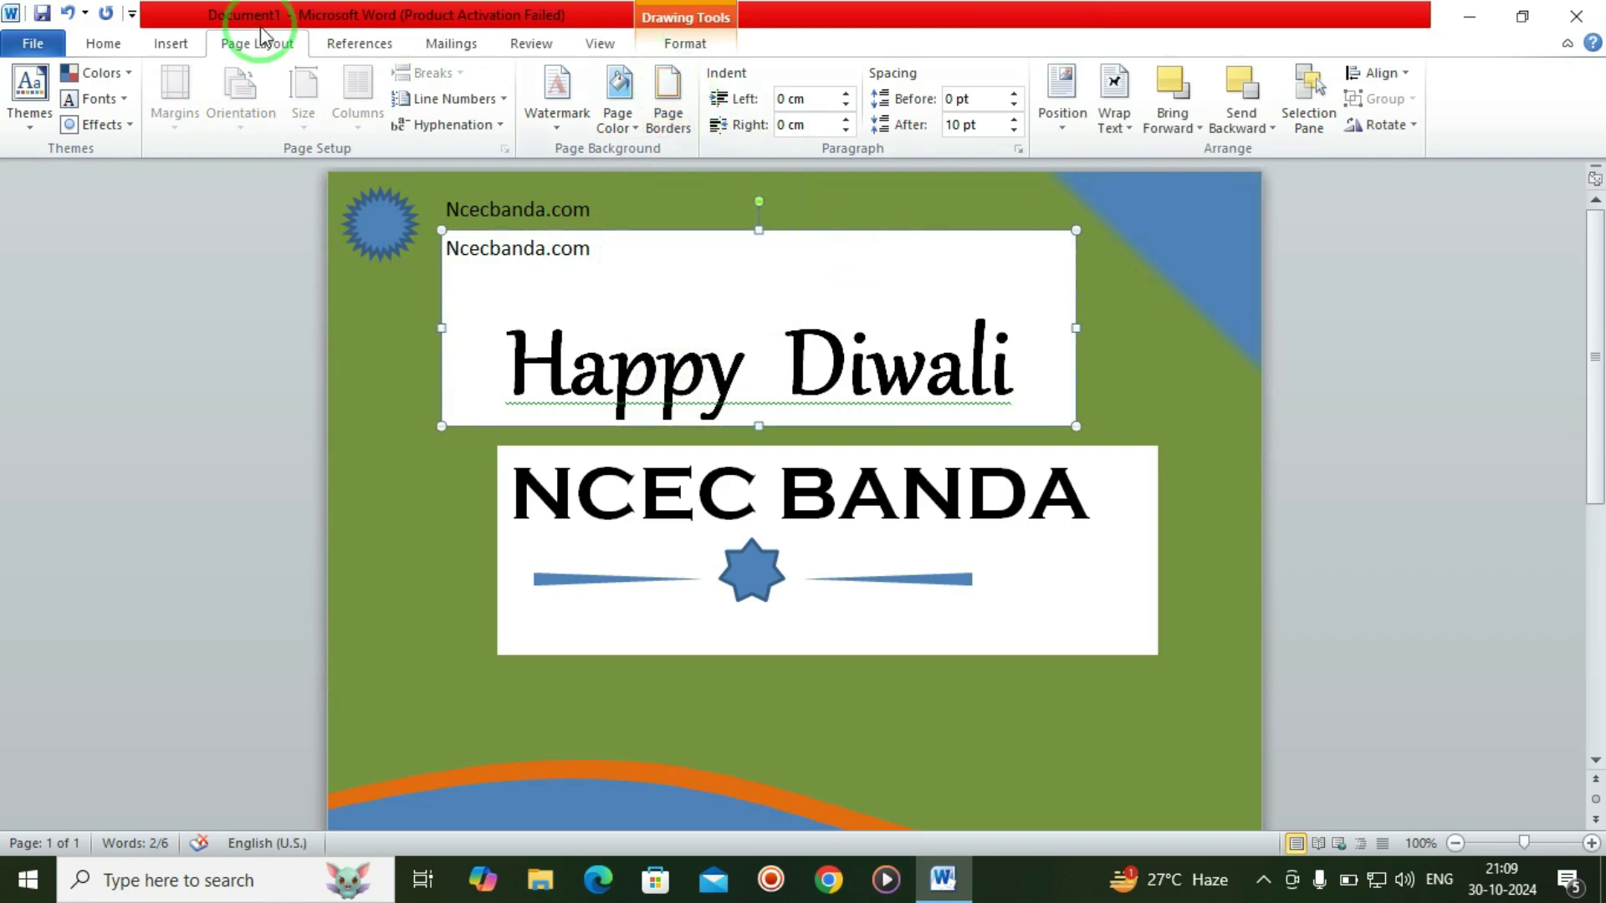
pyautogui.click(94, 43)
pyautogui.click(687, 44)
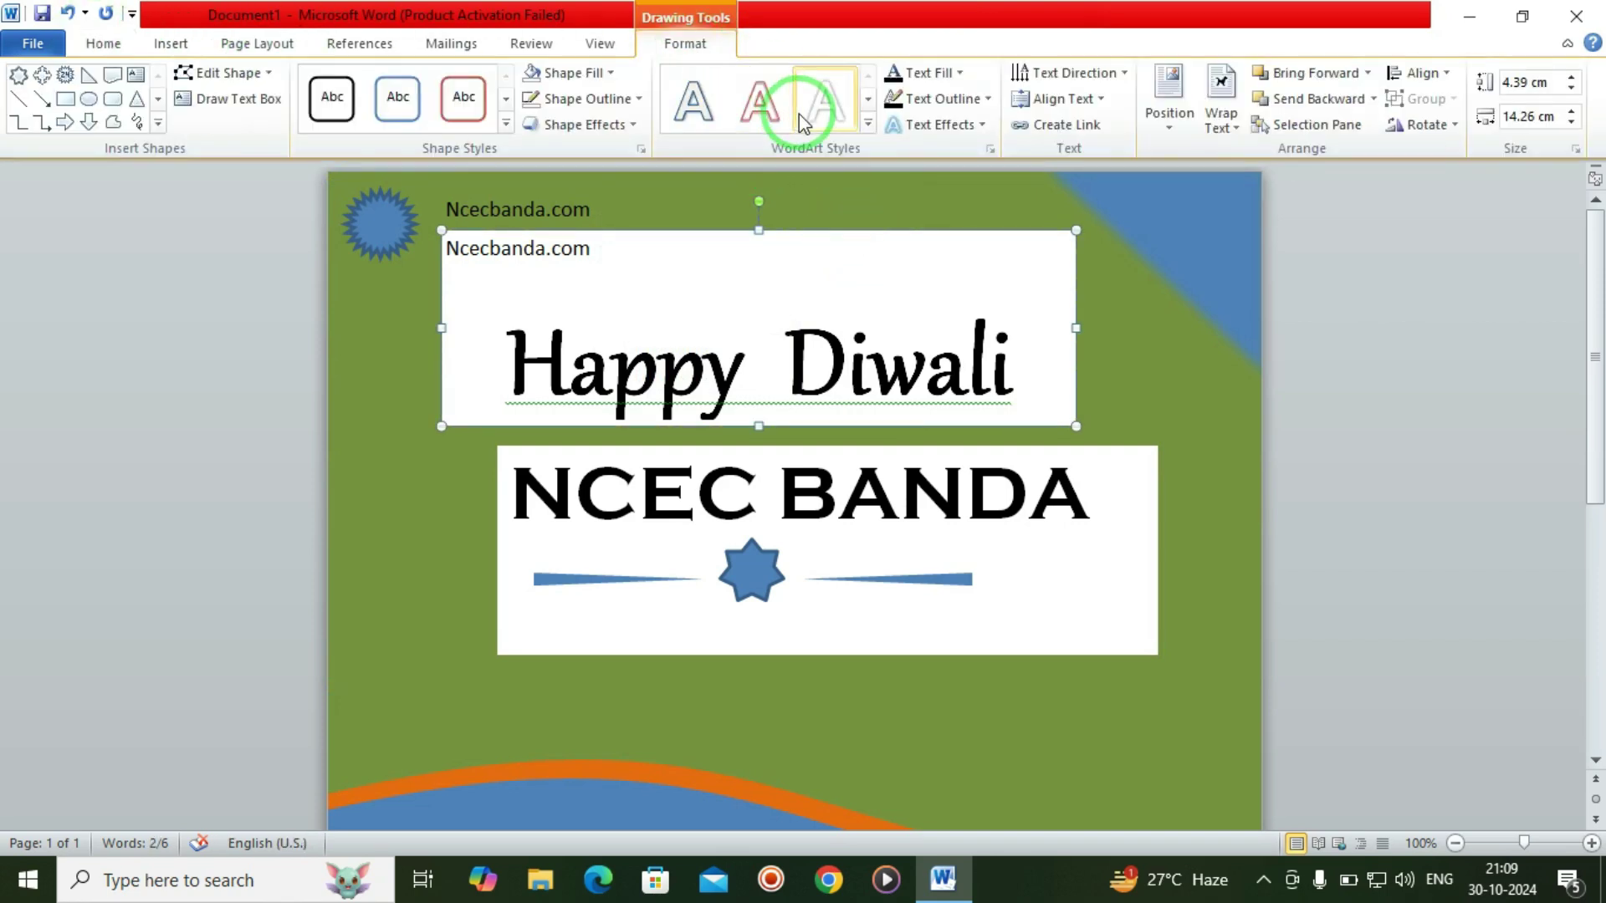
pyautogui.click(588, 74)
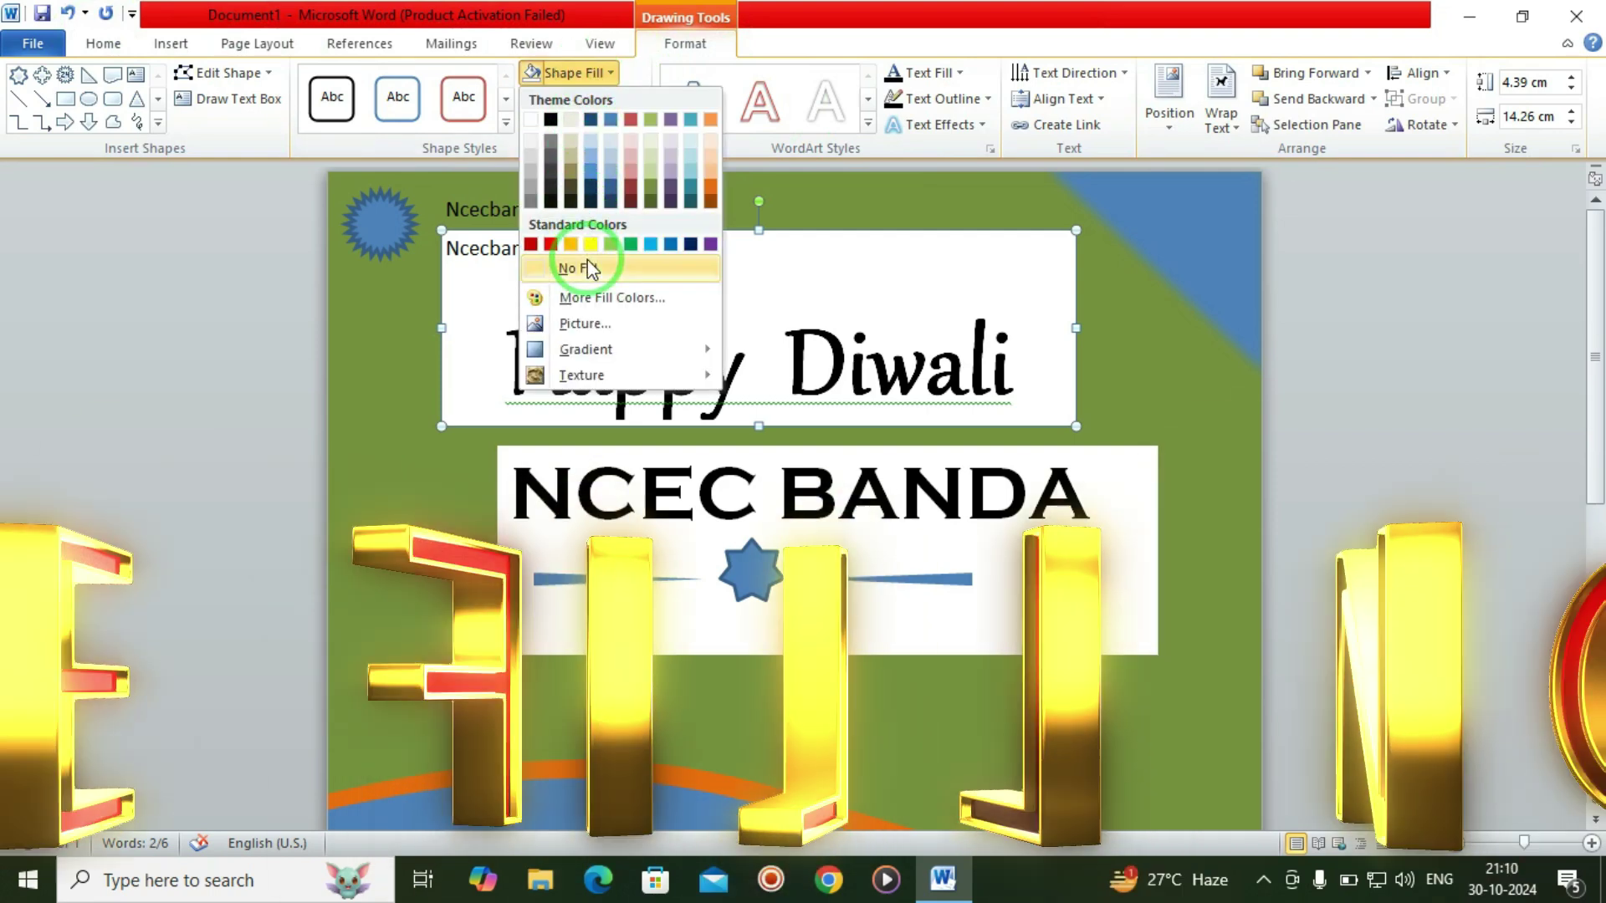
pyautogui.click(577, 263)
# Give the NCEC BANDA text box No Fill as well.
pyautogui.click(1121, 456)
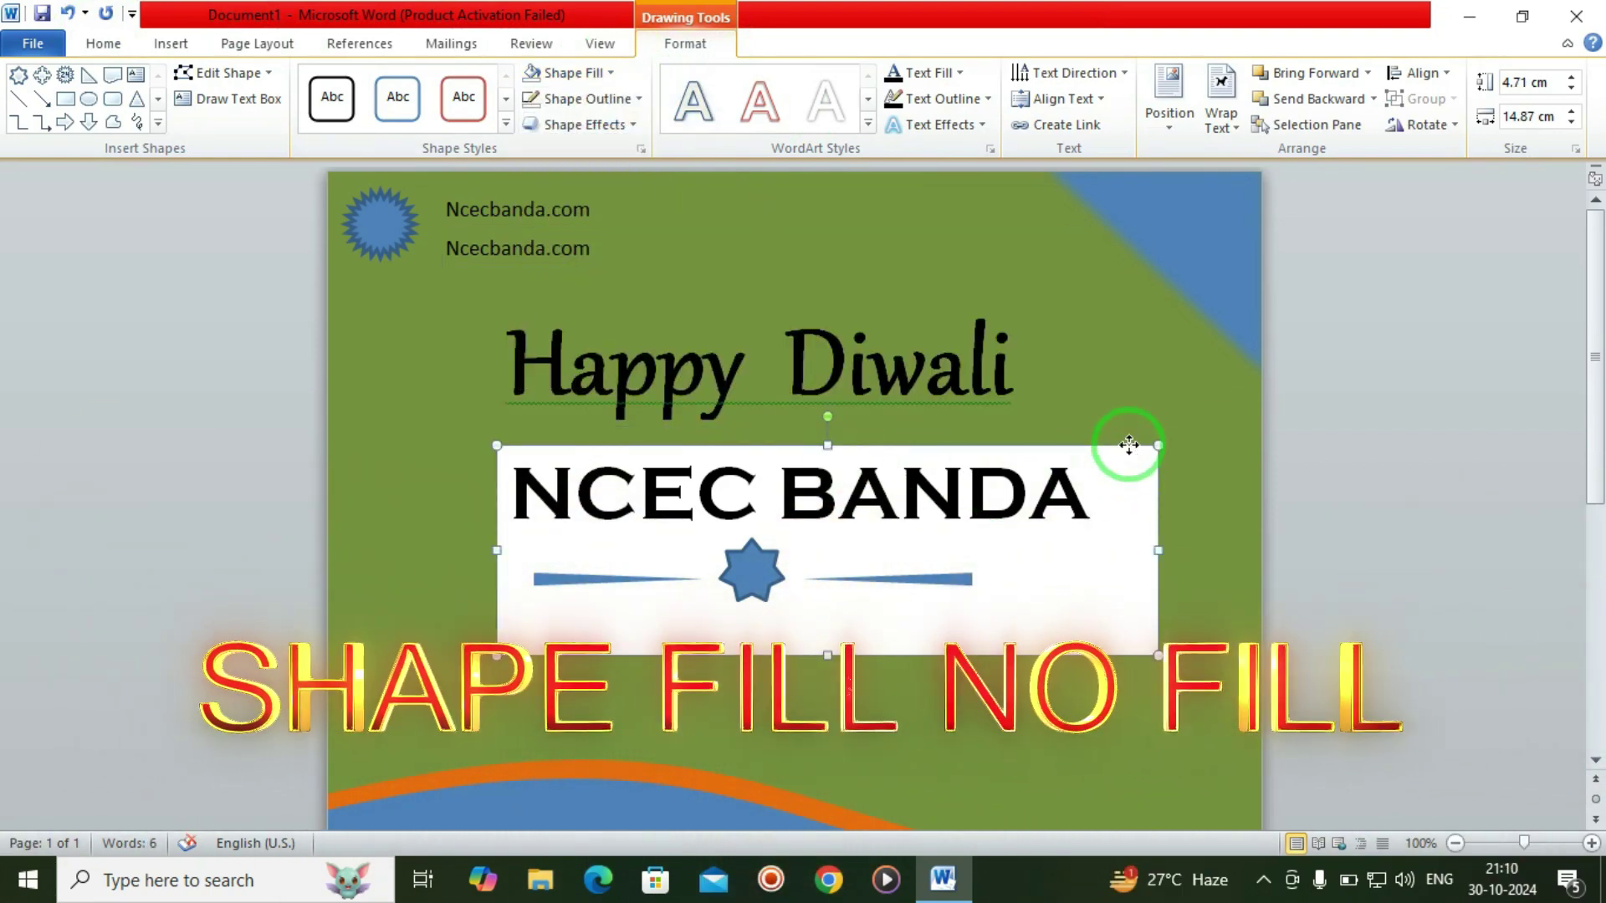
pyautogui.click(572, 73)
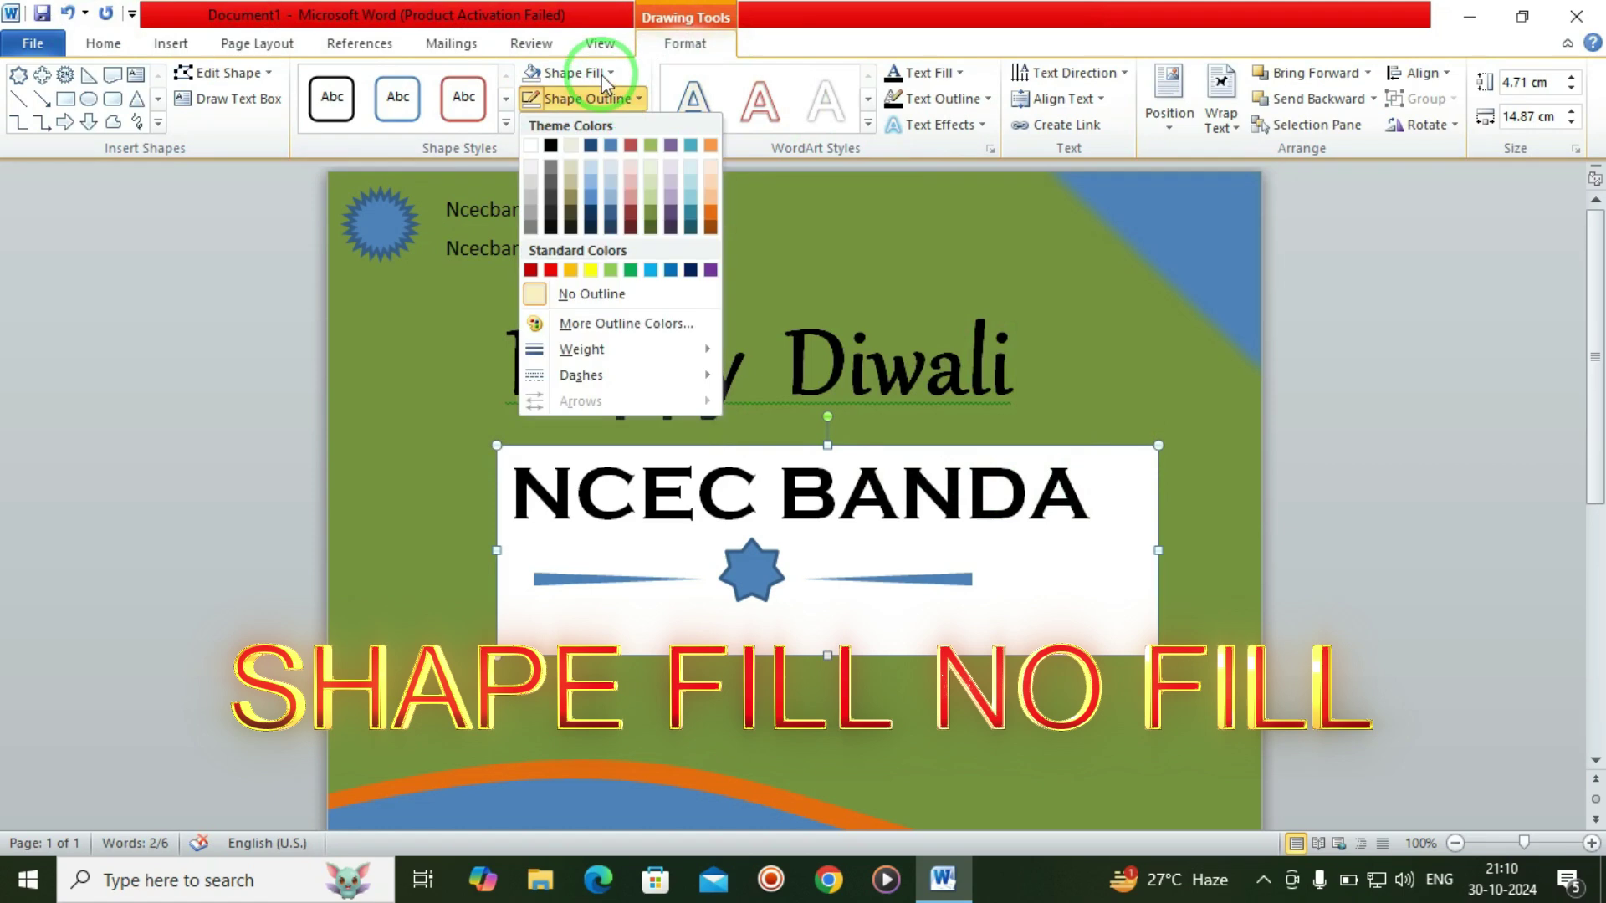
pyautogui.click(576, 267)
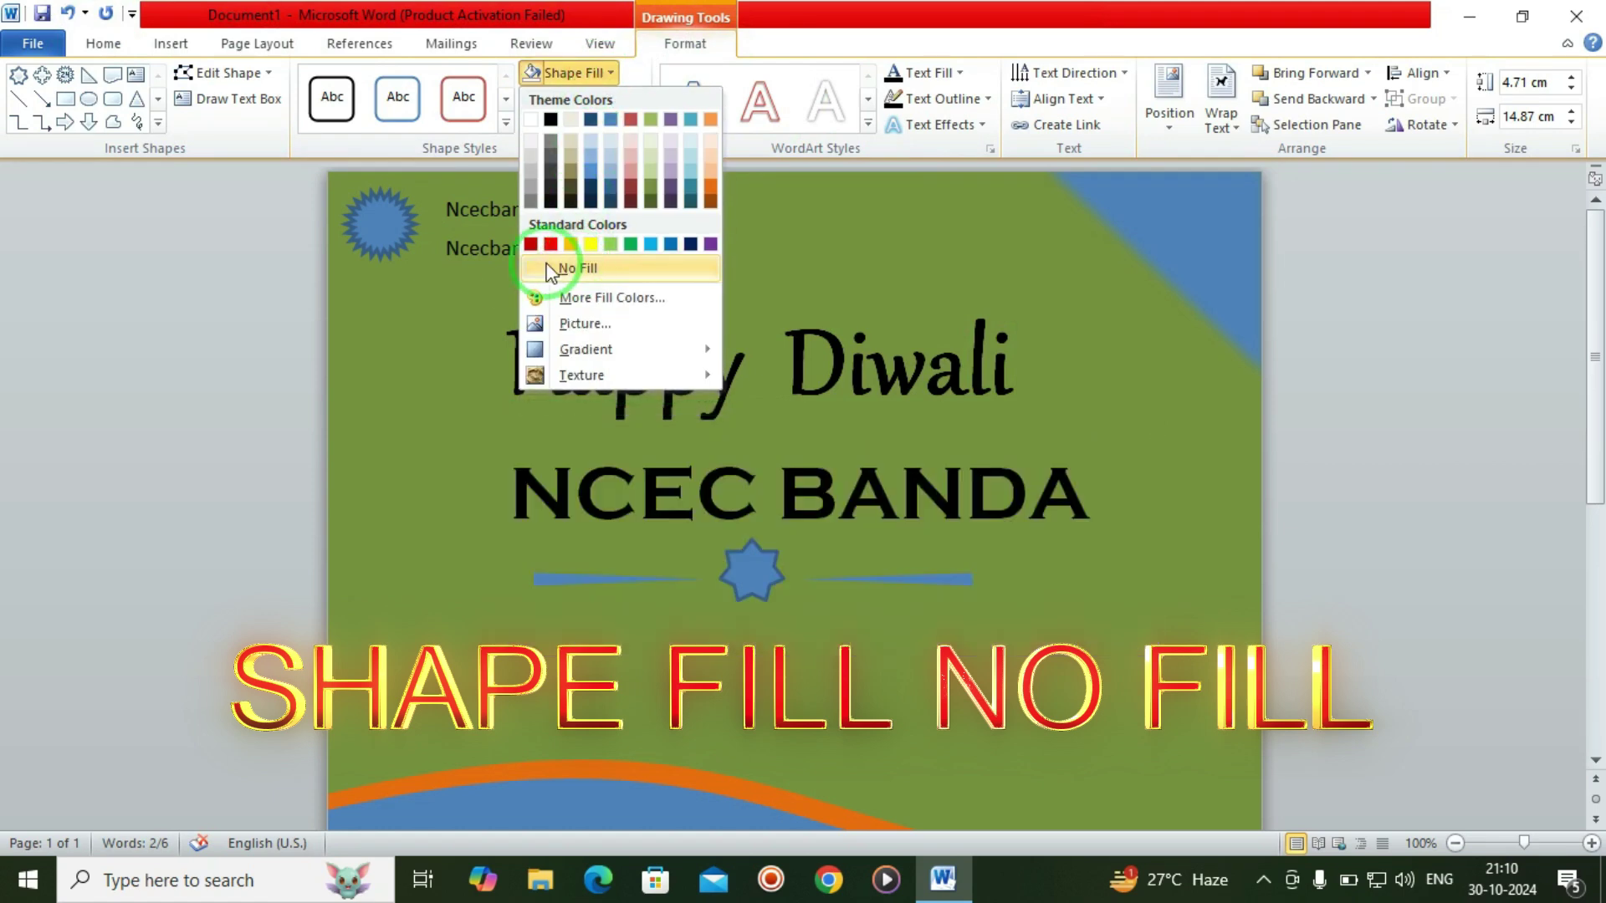
pyautogui.click(1427, 559)
# Zoom out to view the whole flyer page, then zoom back in.
pyautogui.scroll(-3, 1385, 504)
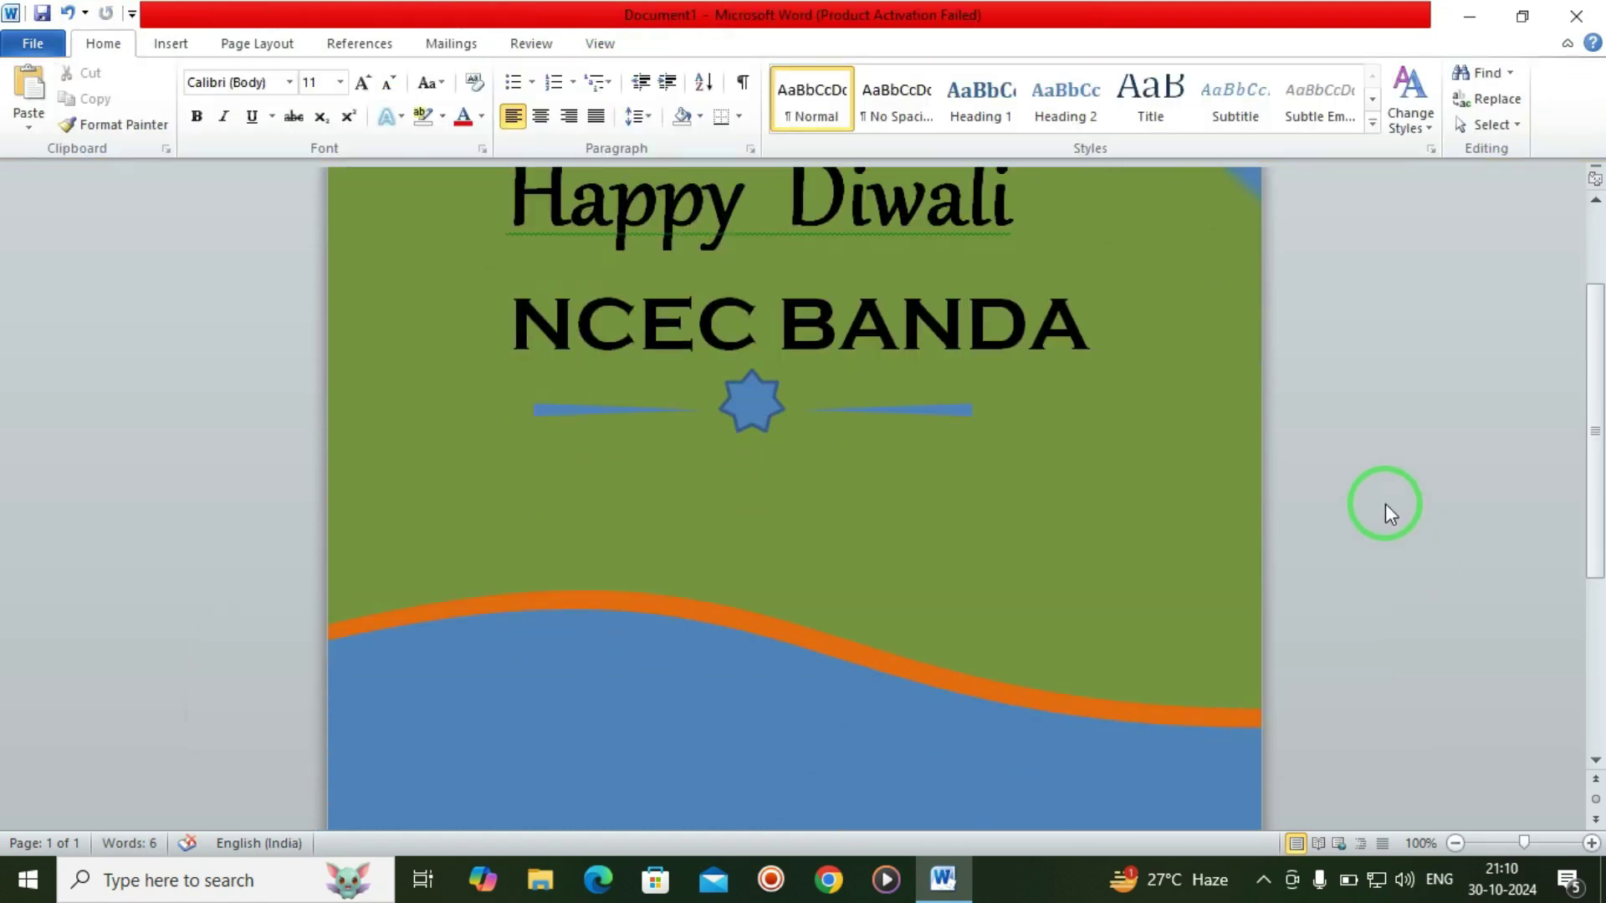
pyautogui.scroll(-5, 1402, 652)
pyautogui.click(1456, 843)
pyautogui.click(1456, 843)
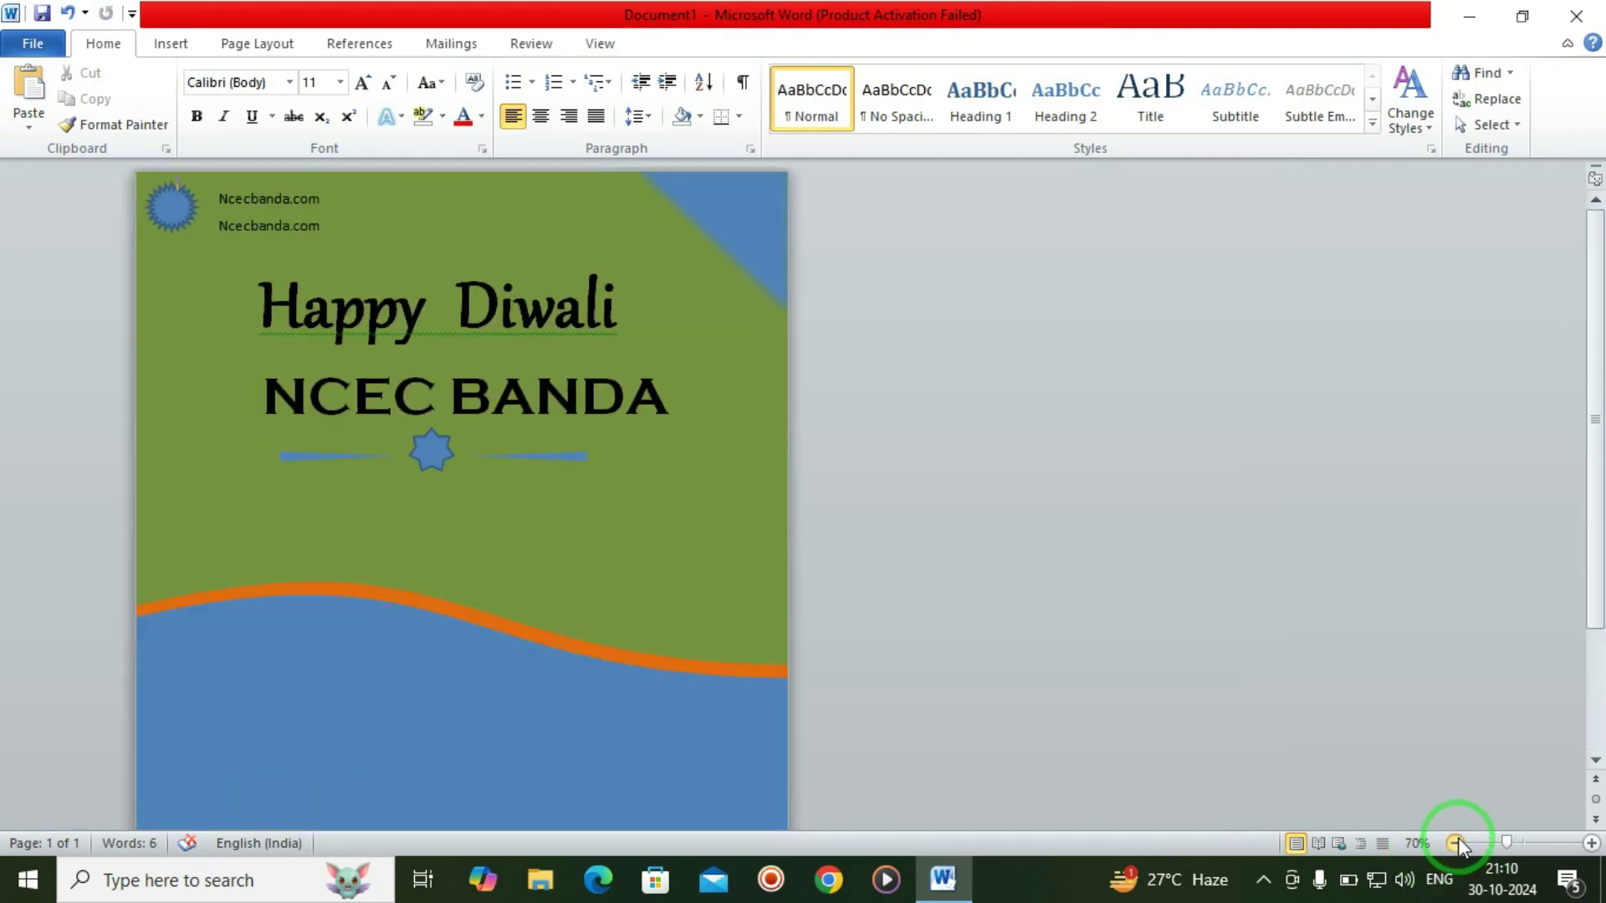
pyautogui.click(1456, 843)
pyautogui.click(1456, 843)
pyautogui.click(1456, 843)
pyautogui.click(1456, 843)
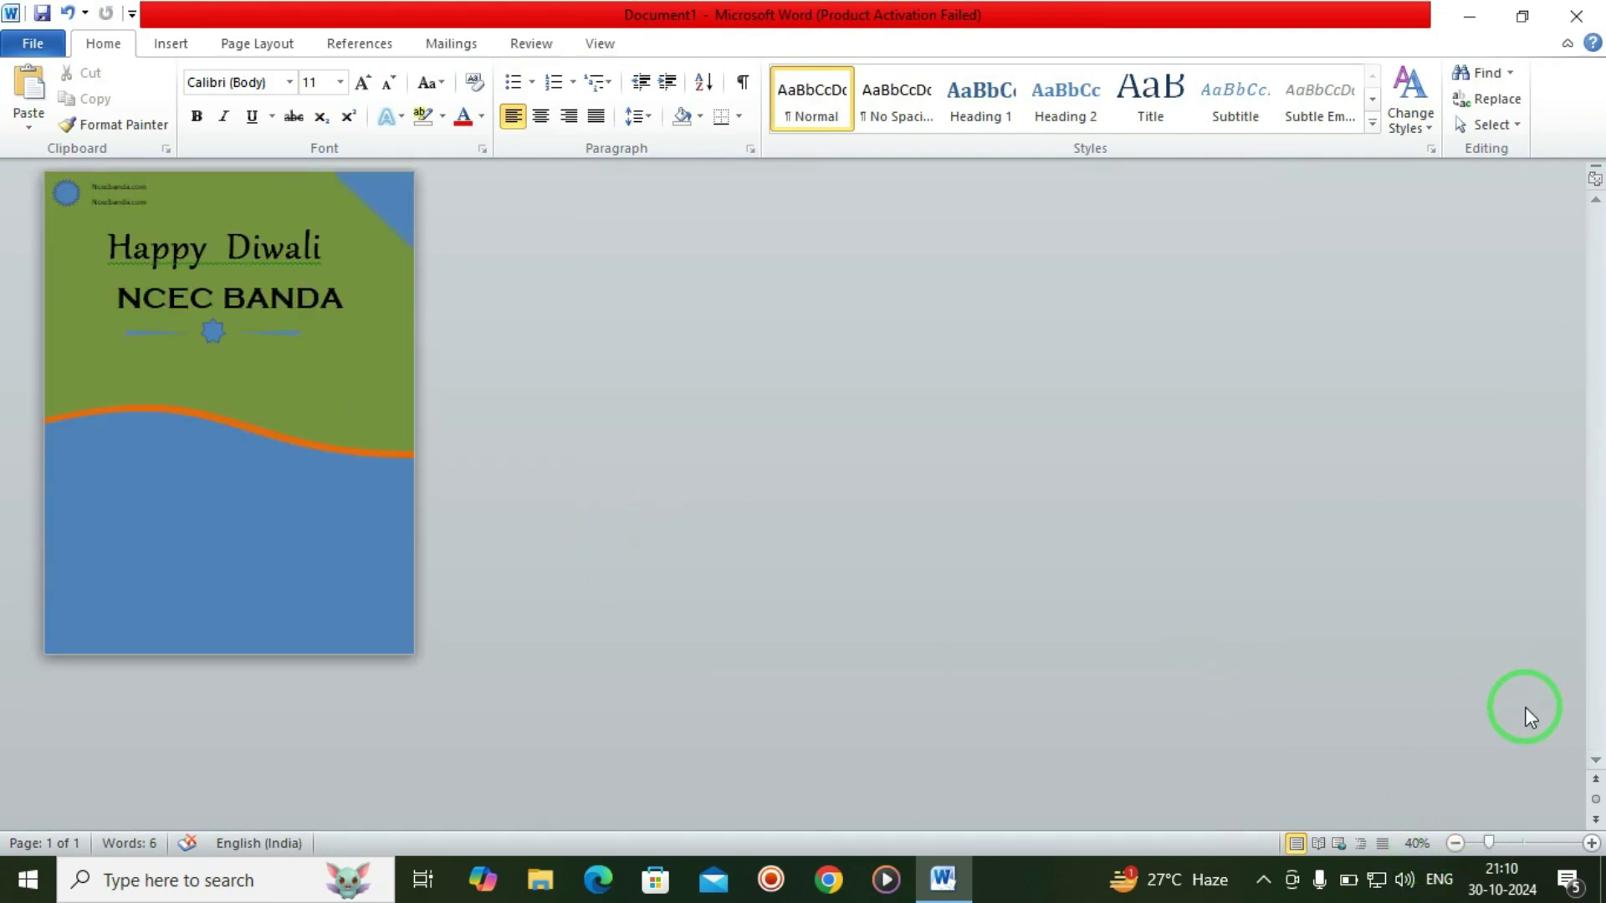
pyautogui.click(1591, 845)
pyautogui.click(1591, 845)
pyautogui.click(1592, 844)
pyautogui.click(1592, 845)
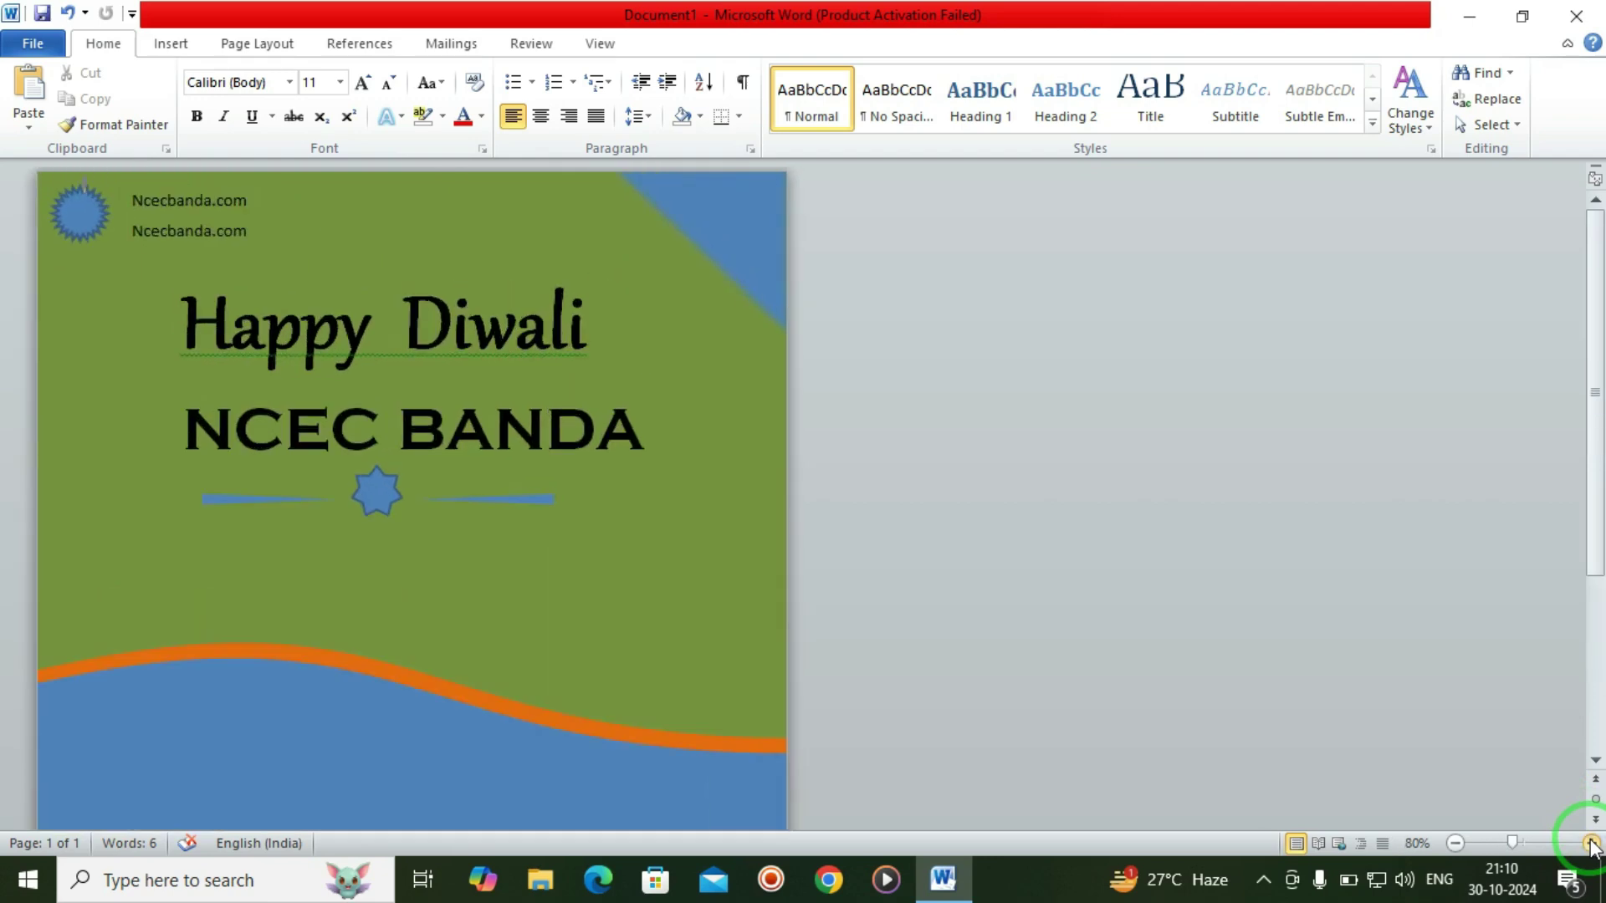
pyautogui.click(1592, 845)
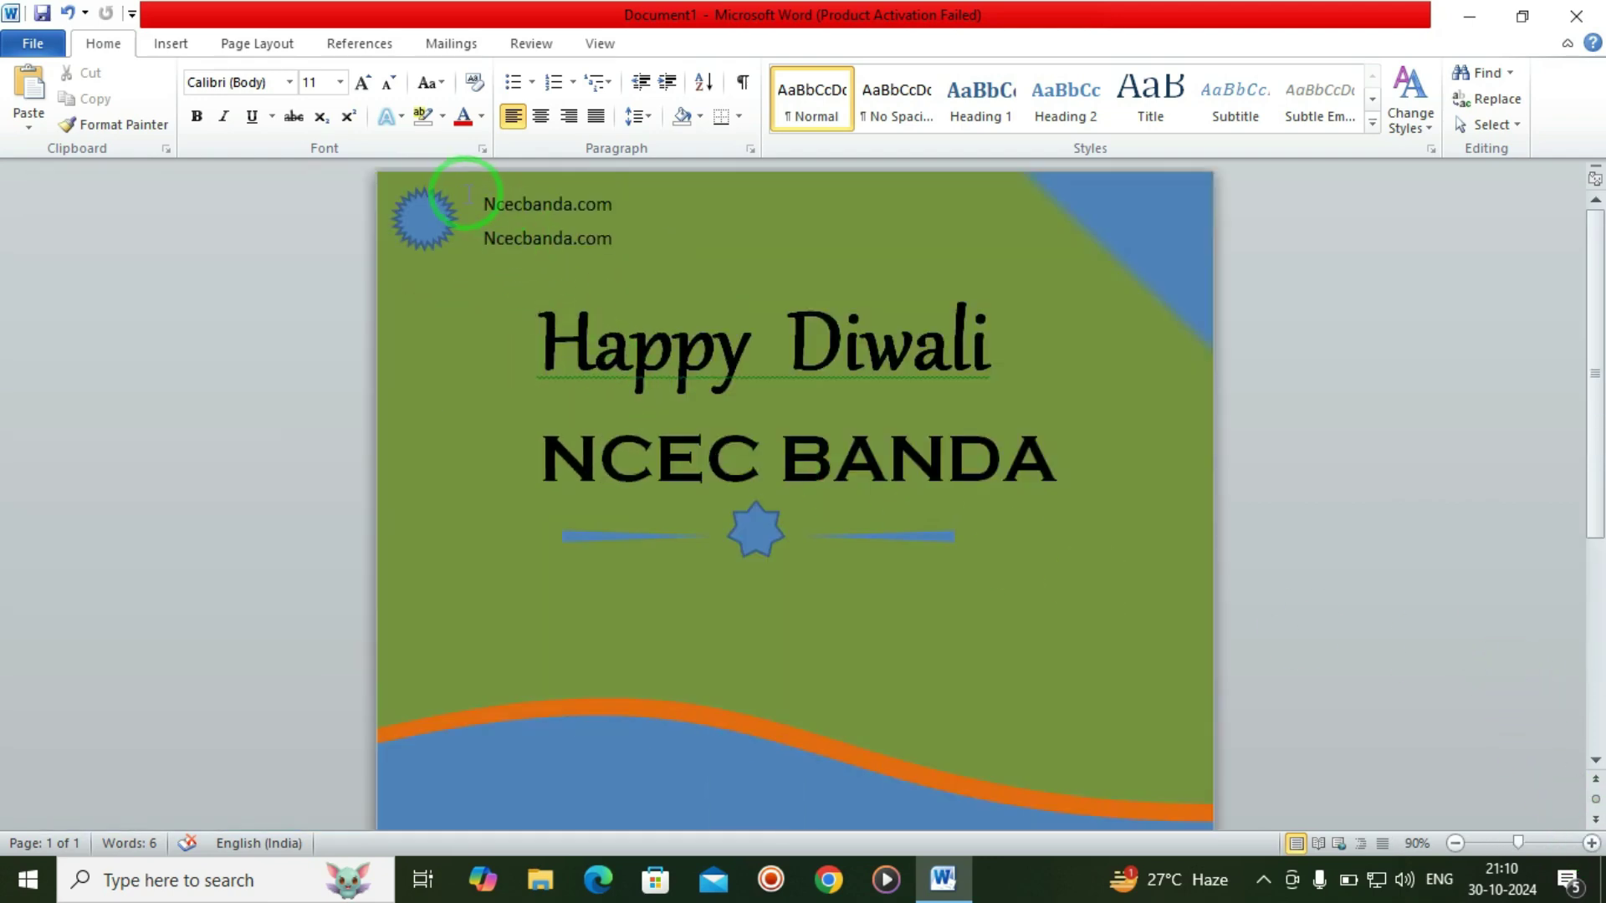
# Give the top-left star badge a red Shape Outline from Standard Colors.
pyautogui.click(437, 203)
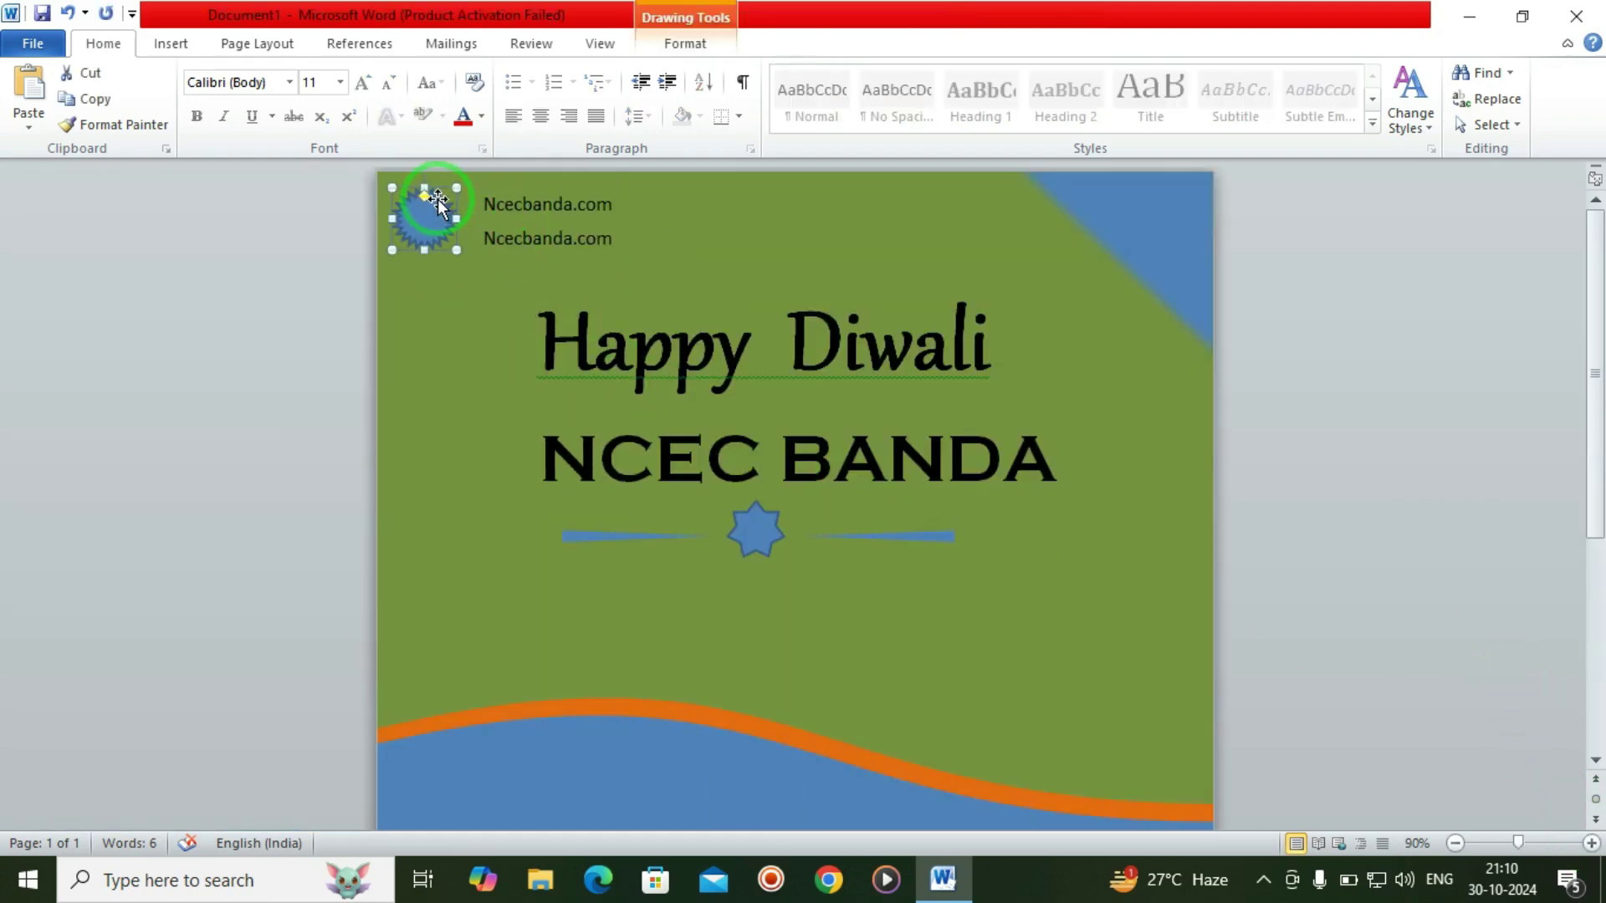
pyautogui.click(658, 53)
pyautogui.click(615, 97)
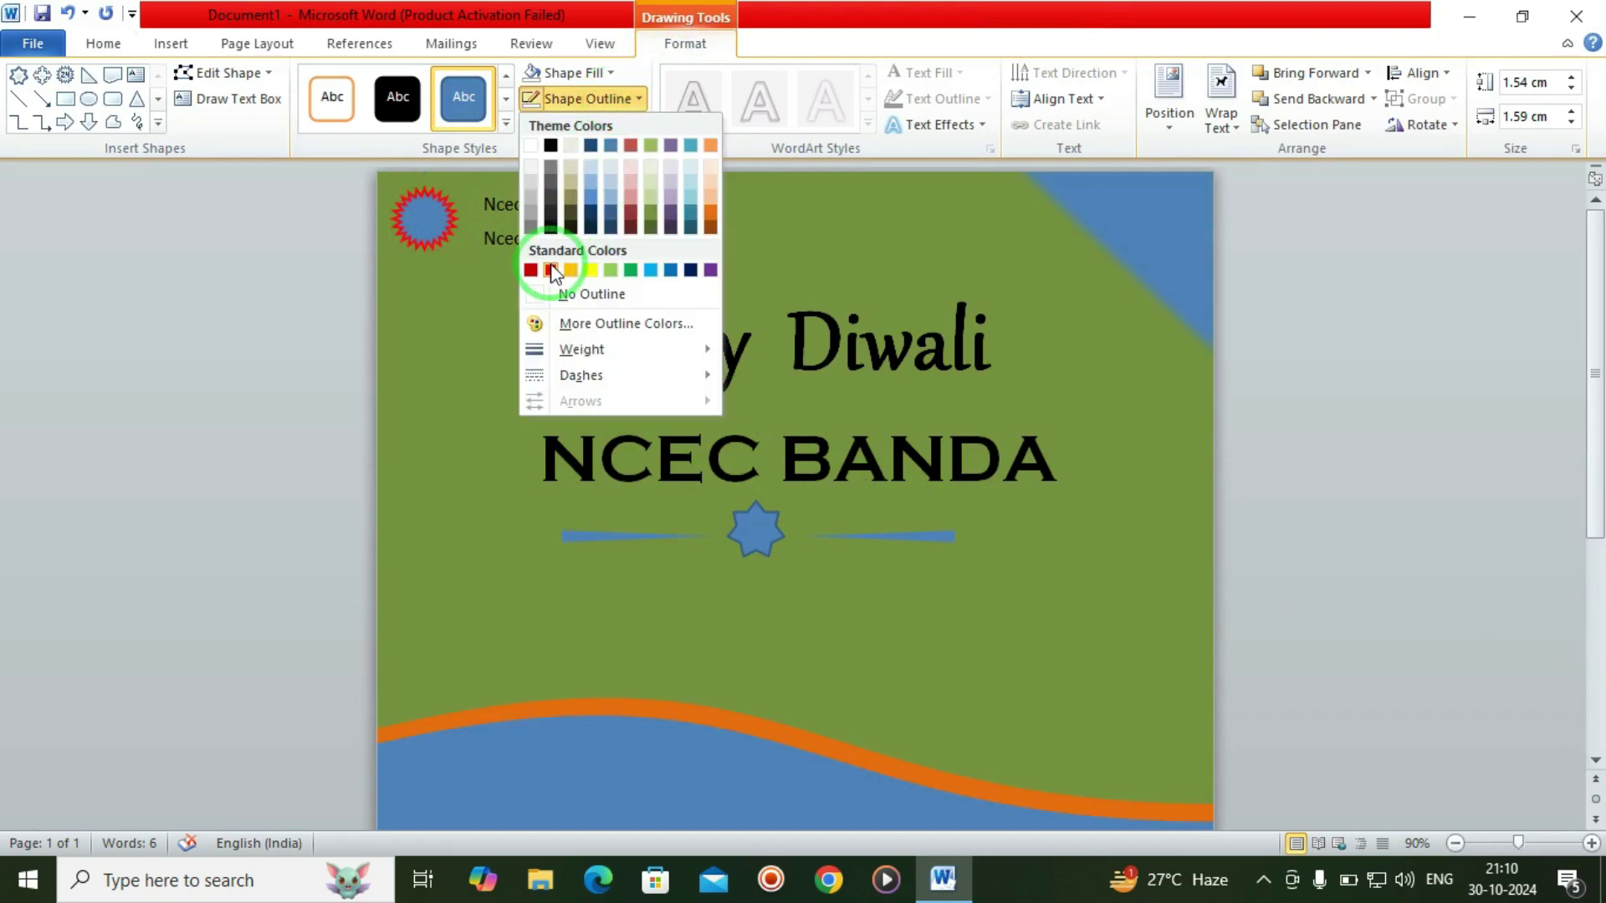
pyautogui.click(552, 271)
pyautogui.click(1361, 393)
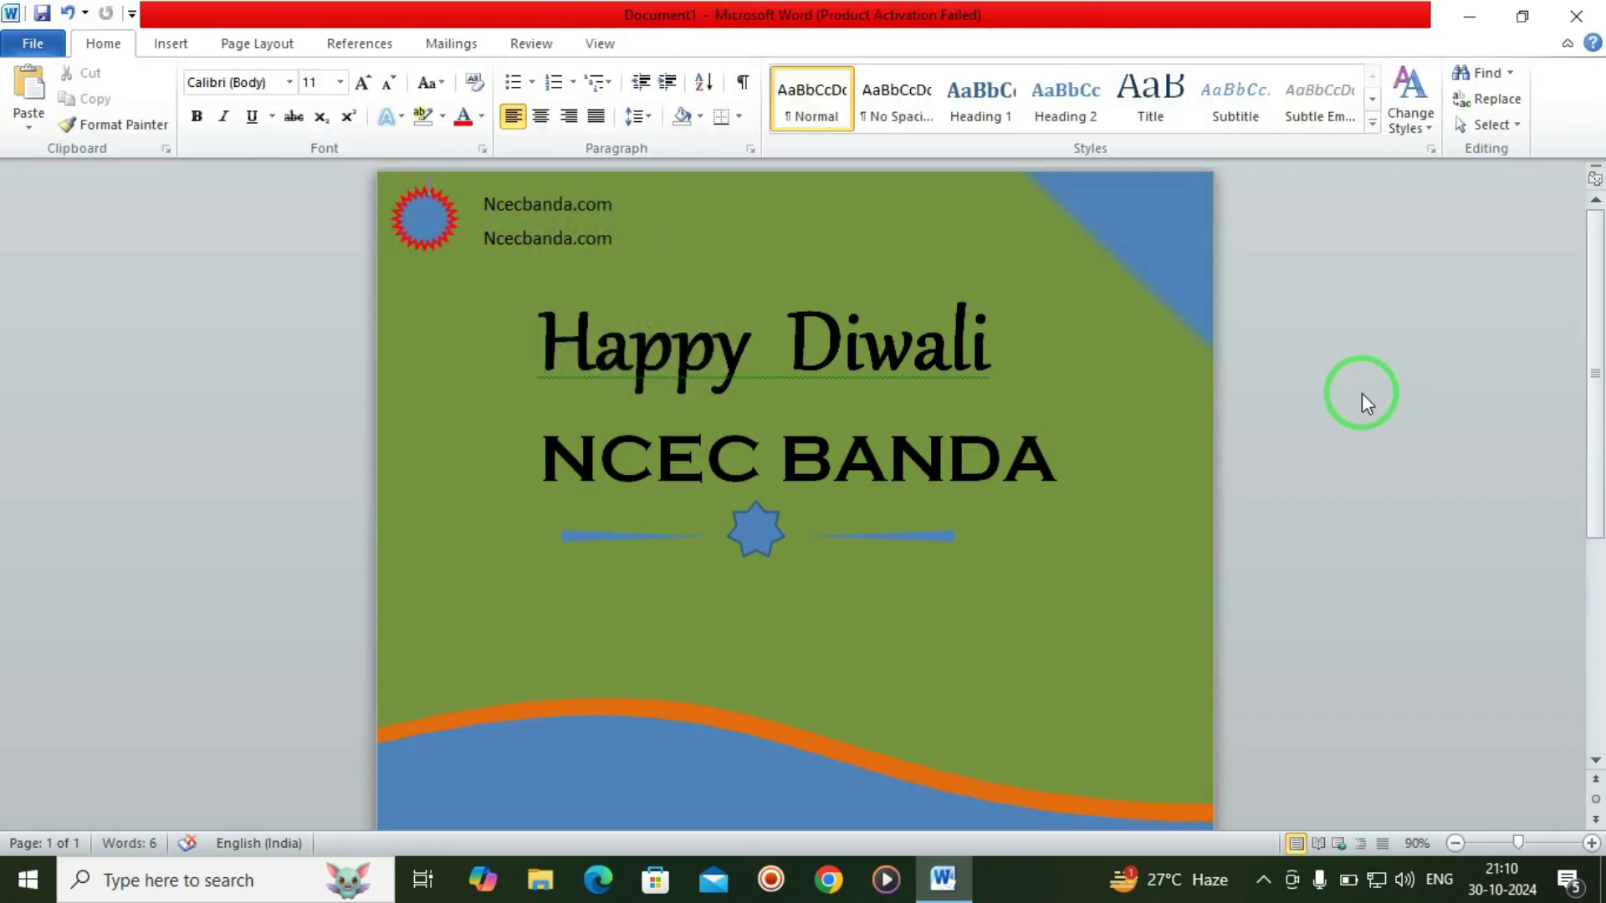
pyautogui.scroll(-1, 1362, 393)
pyautogui.scroll(-5, 1362, 393)
pyautogui.scroll(-3, 1362, 393)
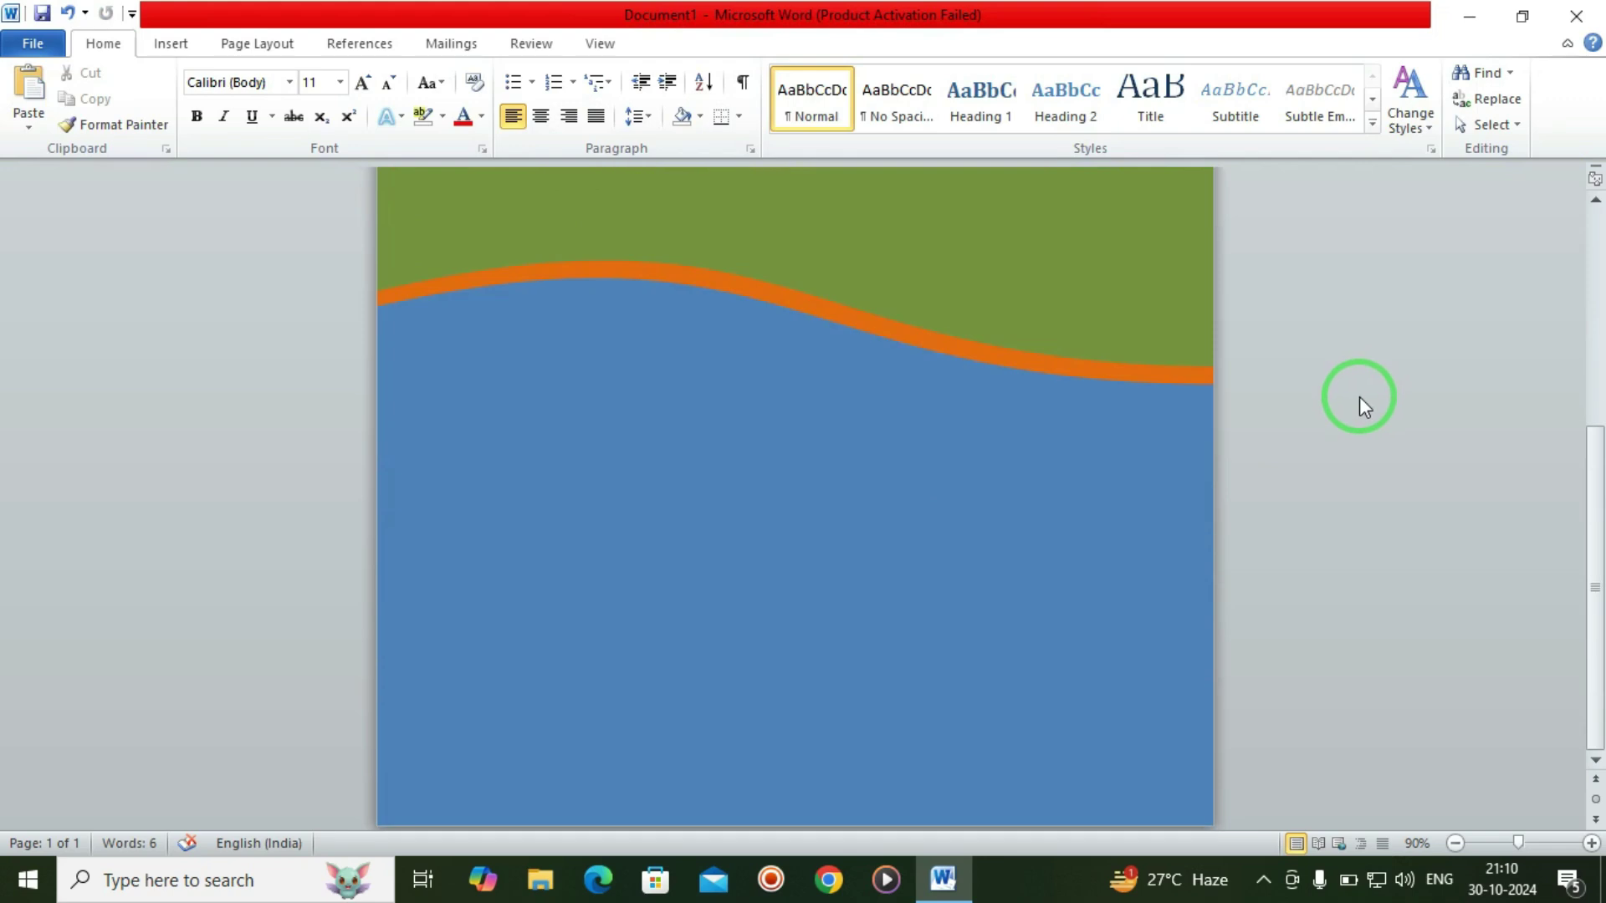
# Switch to Chrome and search Google Images for 'diwali'.
pyautogui.click(1467, 18)
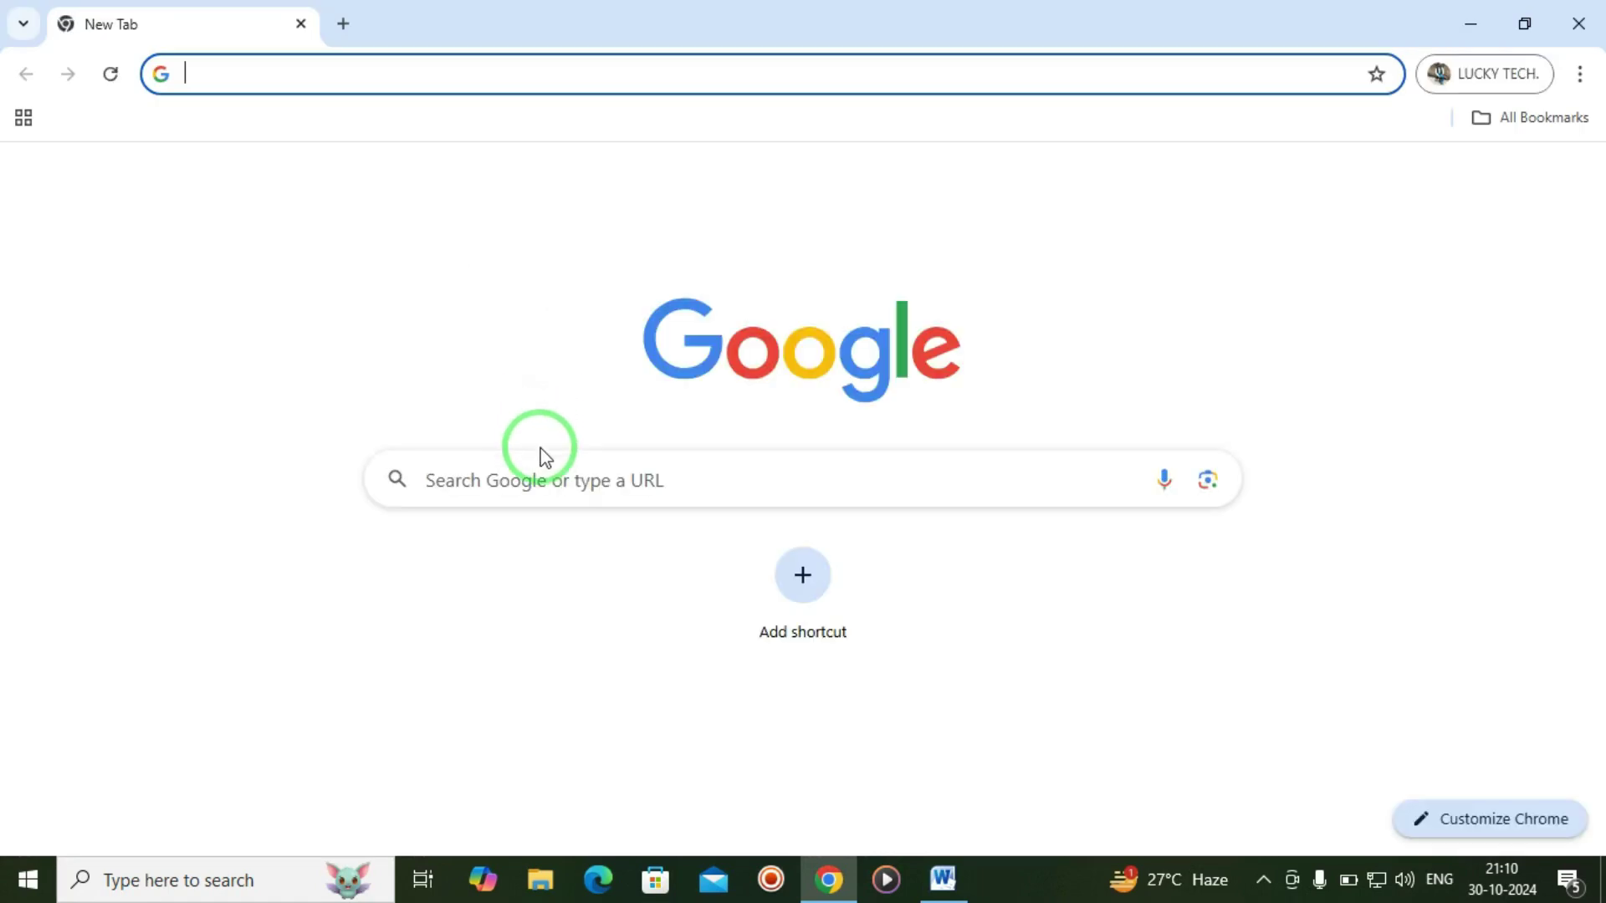
pyautogui.click(545, 460)
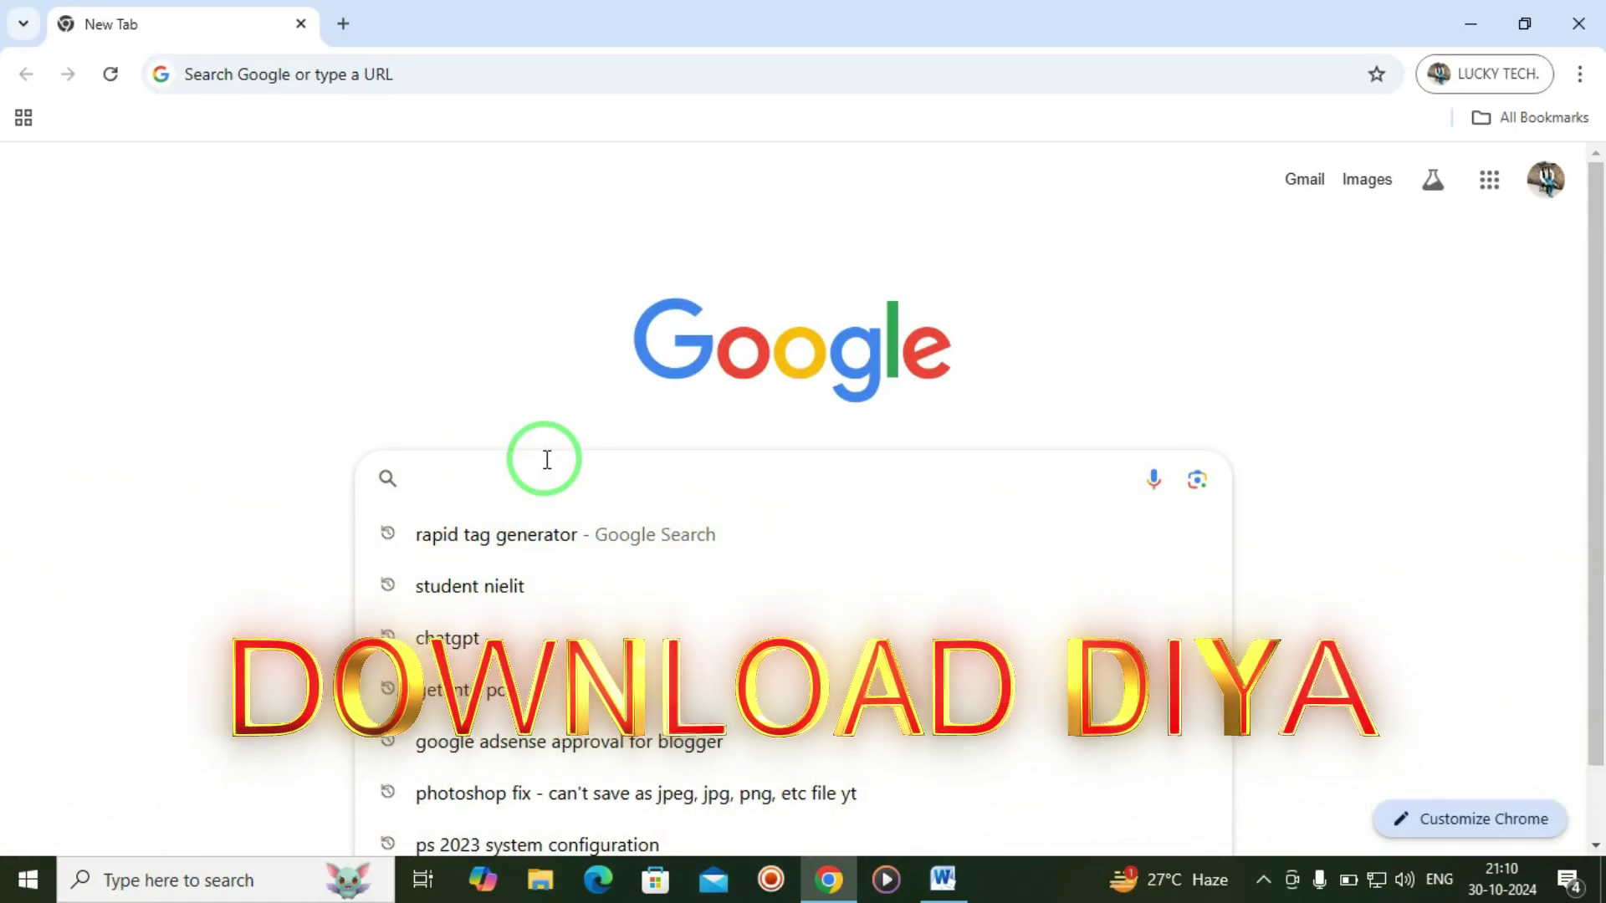
pyautogui.write('diwali')
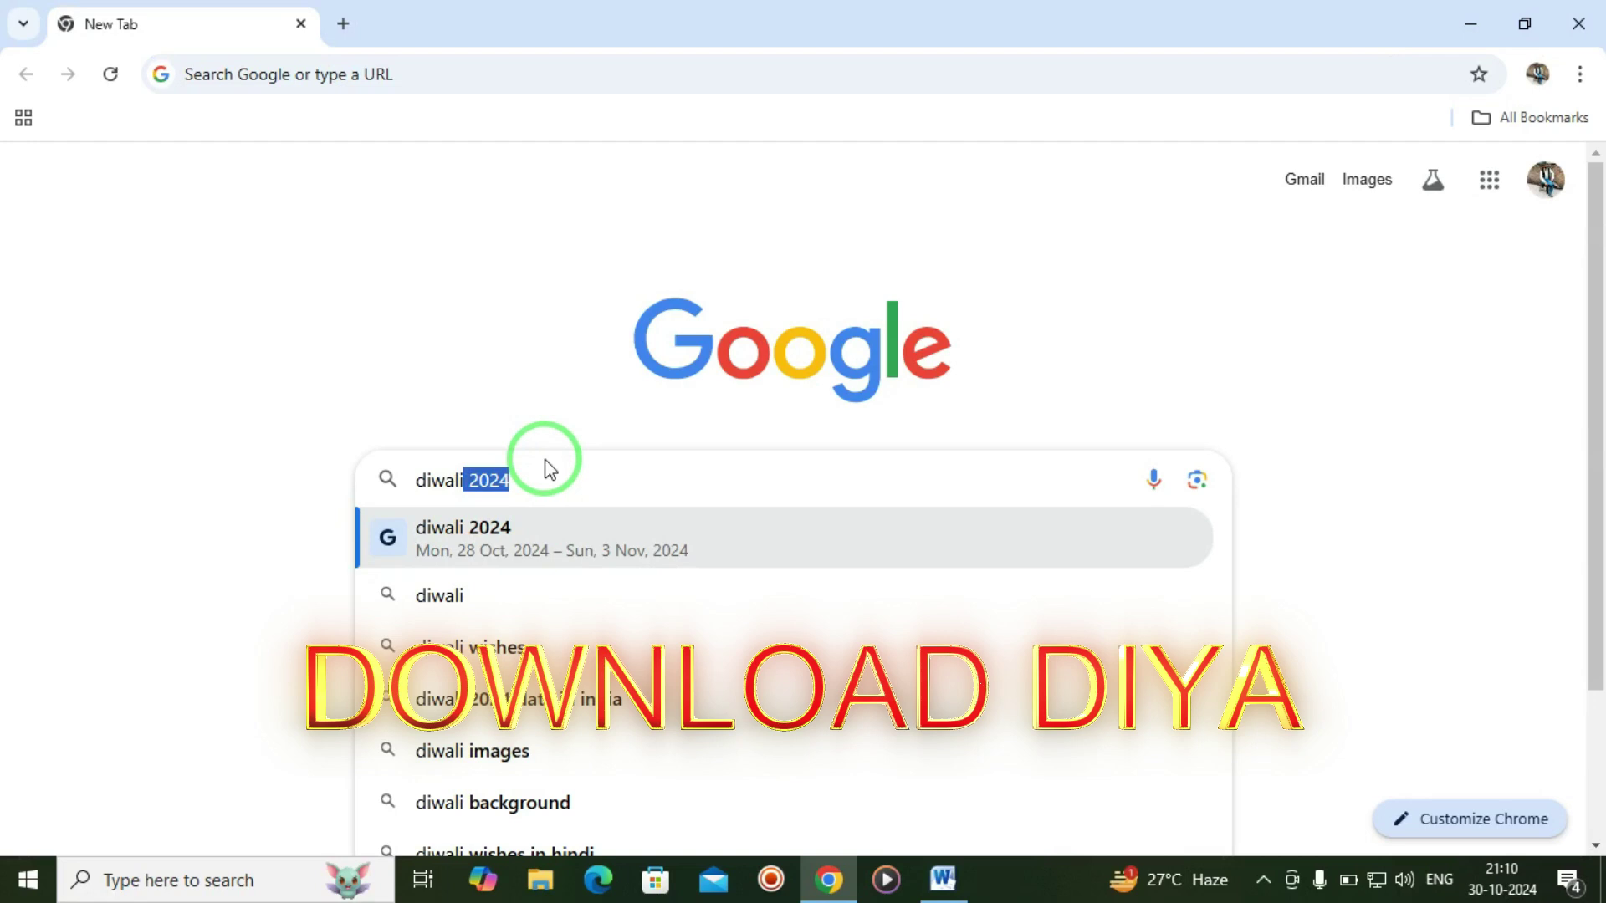
pyautogui.press('BackSpace')
pyautogui.press('Return')
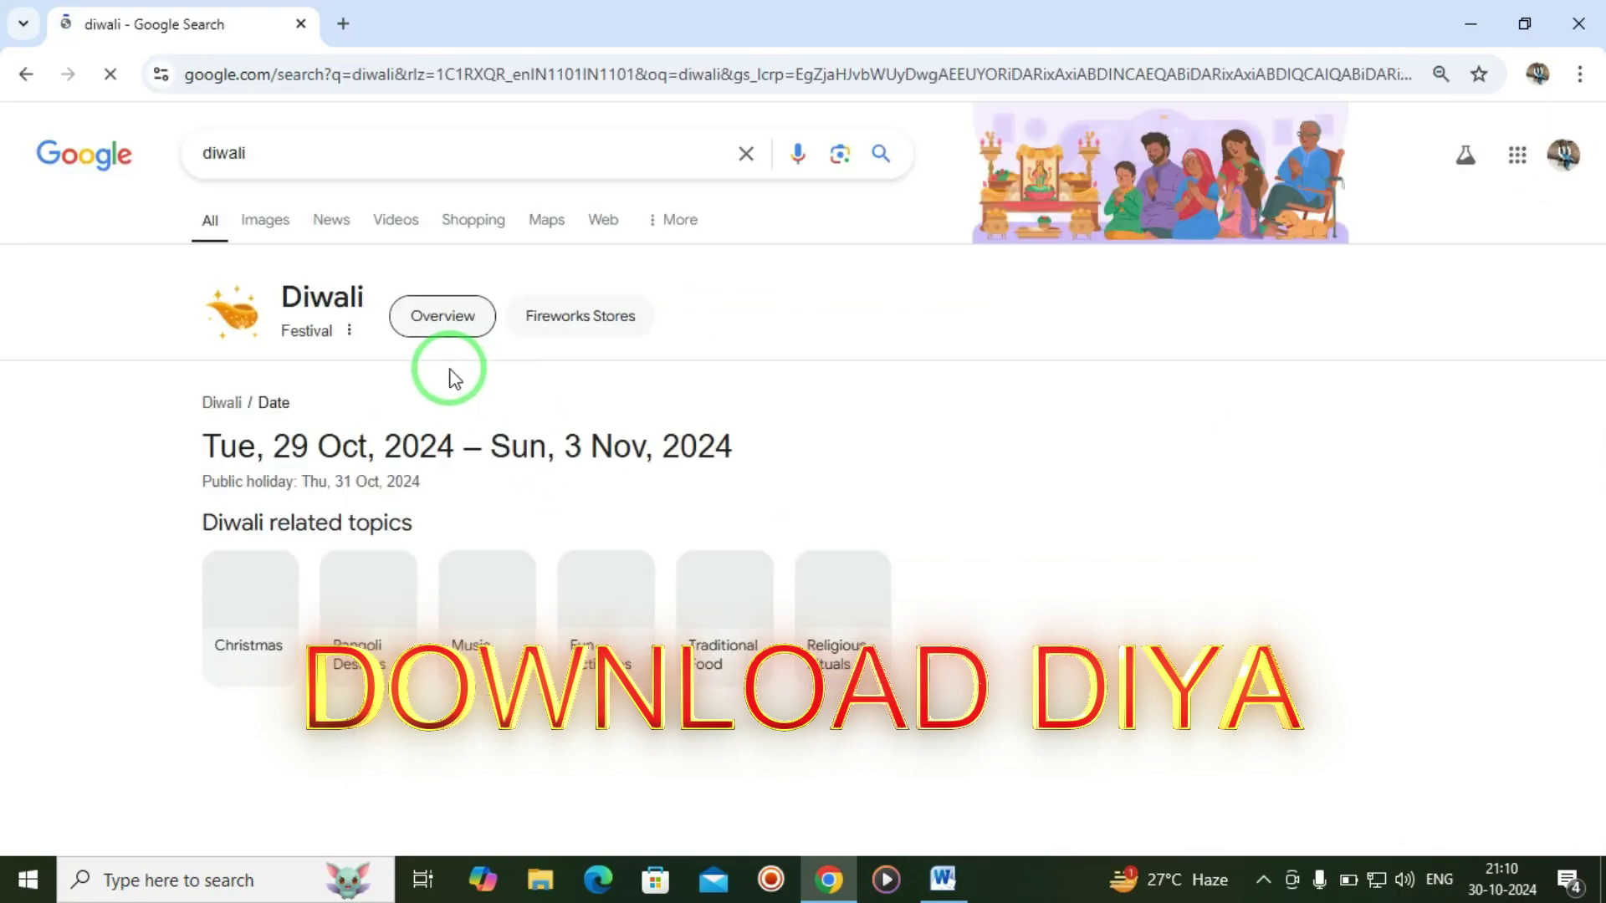
pyautogui.click(266, 220)
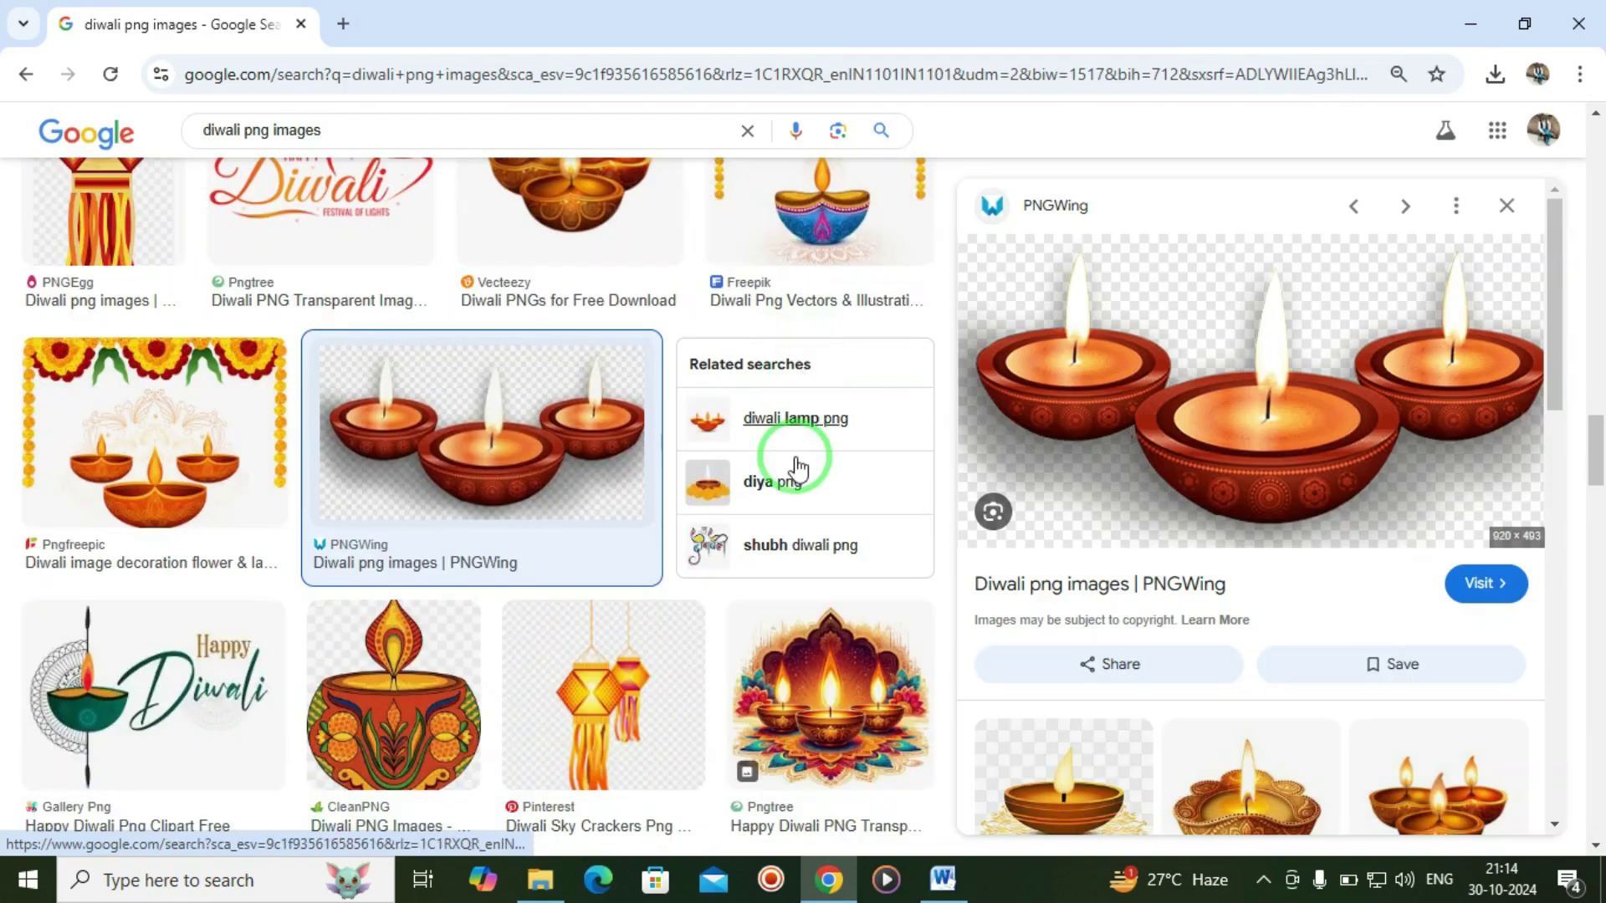
# Preview several diya images and choose Save image as on the ornate Pngtree diya.
pyautogui.scroll(-4, 796, 469)
pyautogui.scroll(-4, 1262, 544)
pyautogui.click(1262, 544)
pyautogui.scroll(-5, 1247, 476)
pyautogui.scroll(-3, 1246, 483)
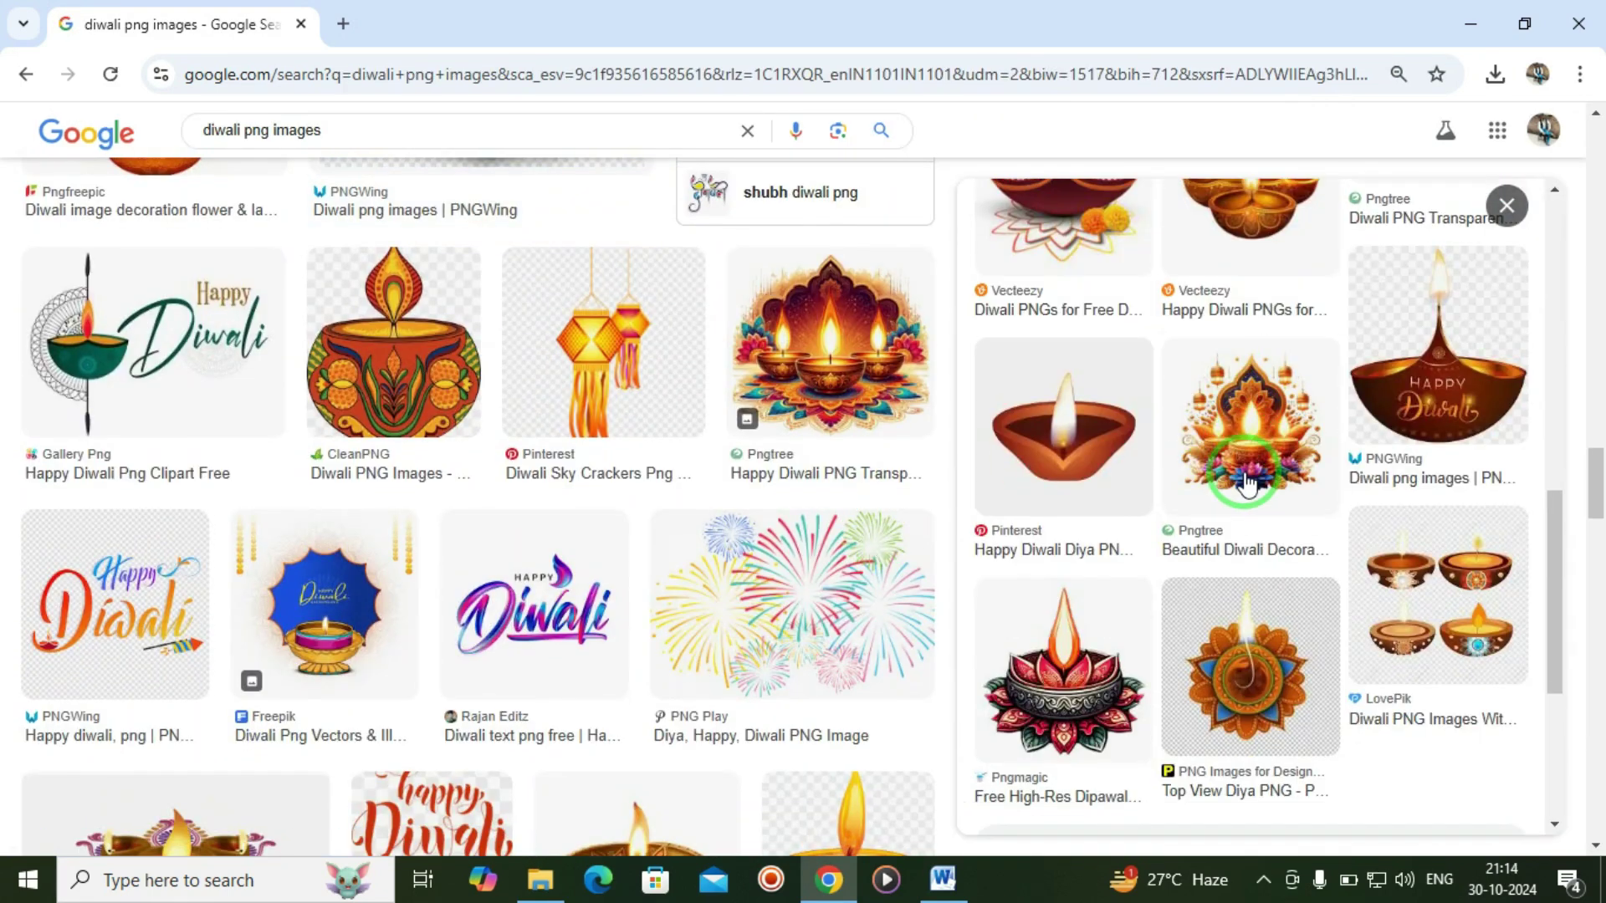
pyautogui.click(1246, 483)
pyautogui.click(1422, 599)
pyautogui.scroll(-5, 1327, 545)
pyautogui.click(1237, 466)
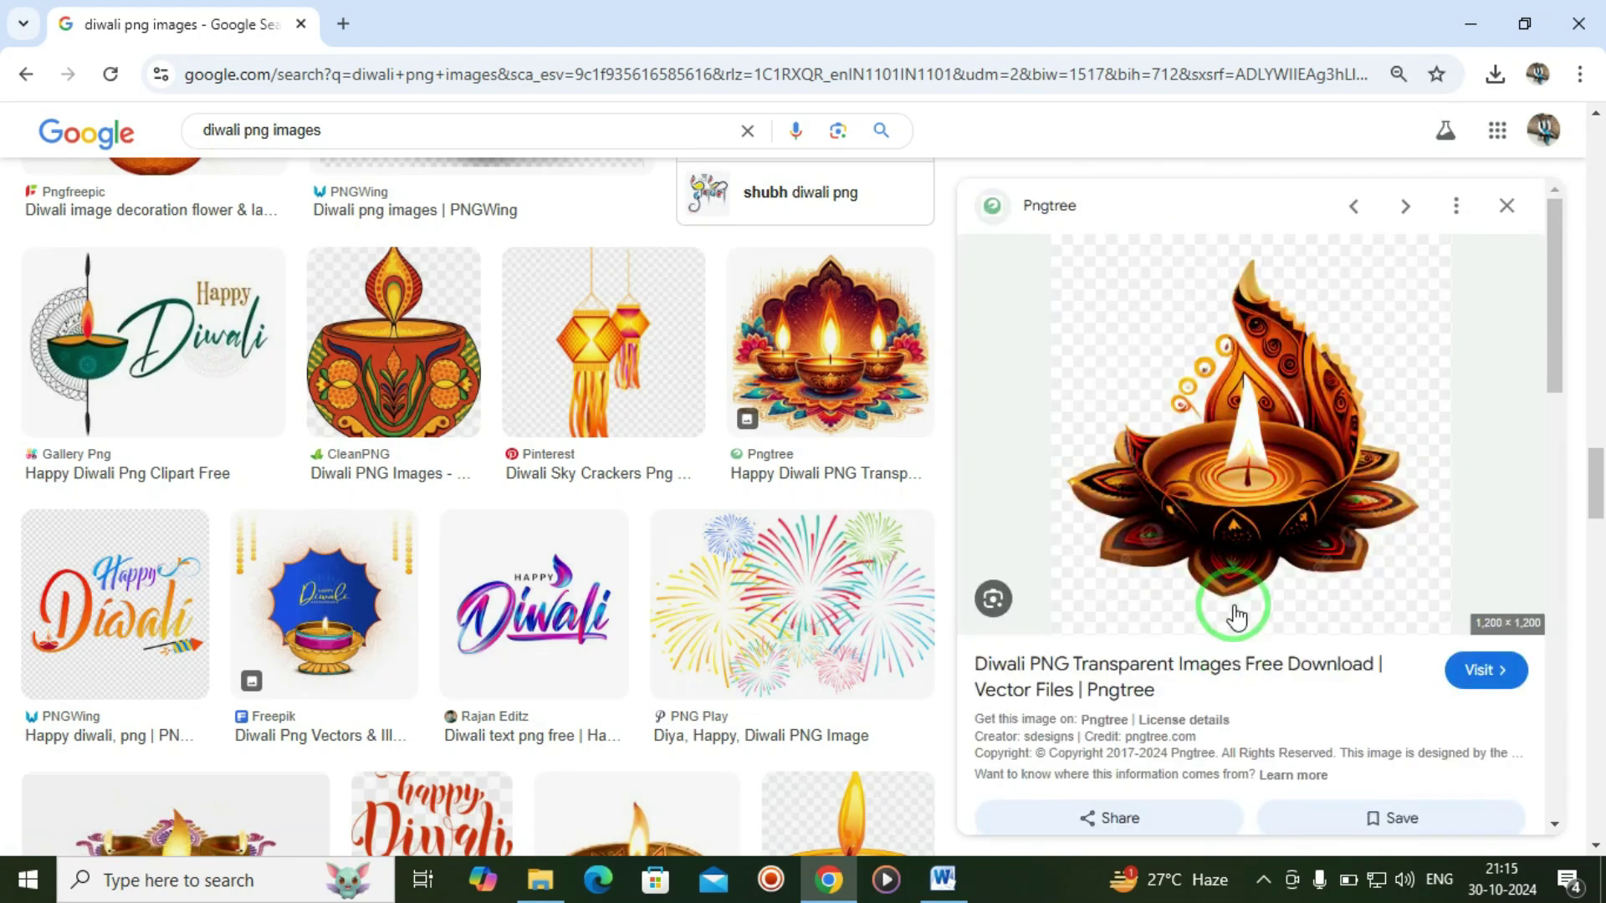
pyautogui.rightClick(1297, 652)
# Save the diya image, then insert it into the Word flyer as a picture.
pyautogui.write('vhkjhkjhk')
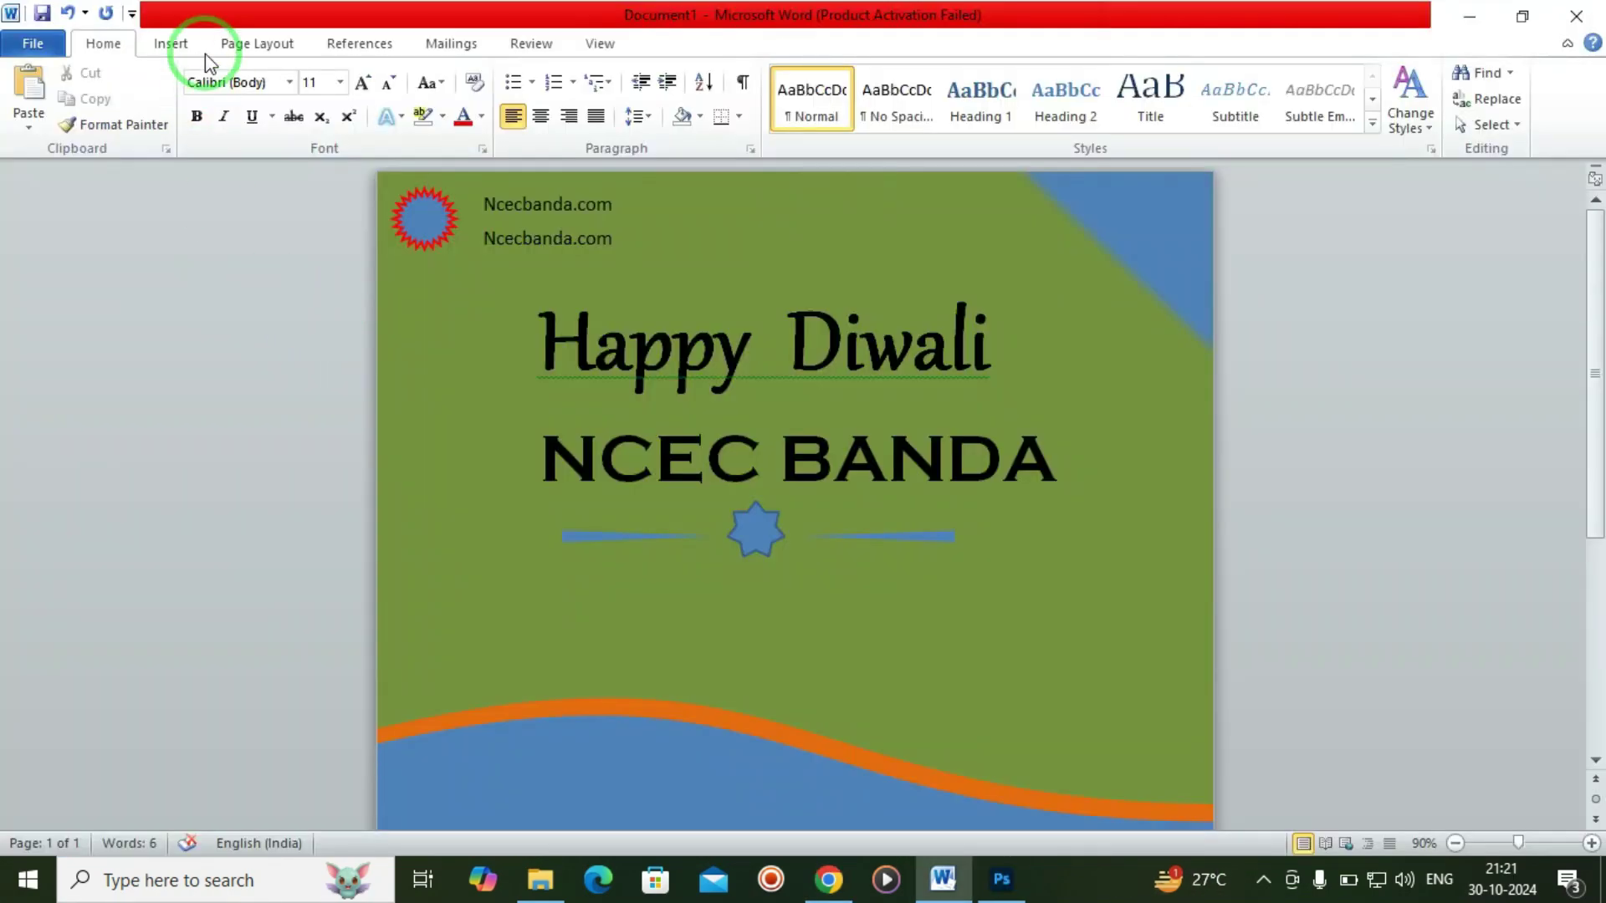
pyautogui.click(170, 44)
pyautogui.click(250, 84)
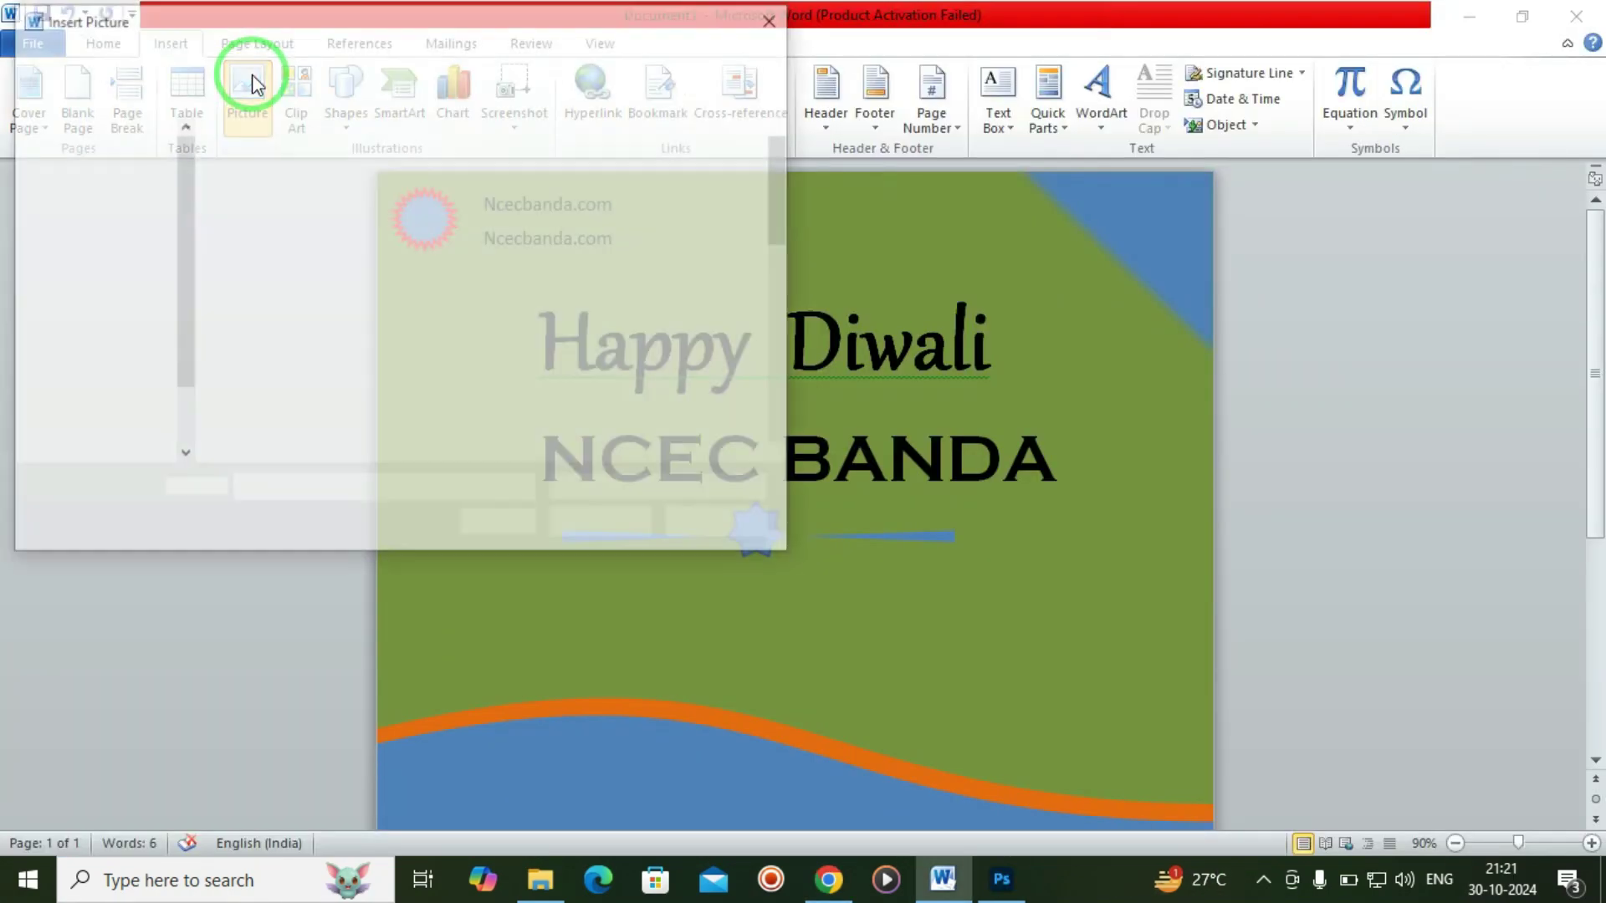
pyautogui.moveTo(788, 188); pyautogui.dragTo(808, 437)
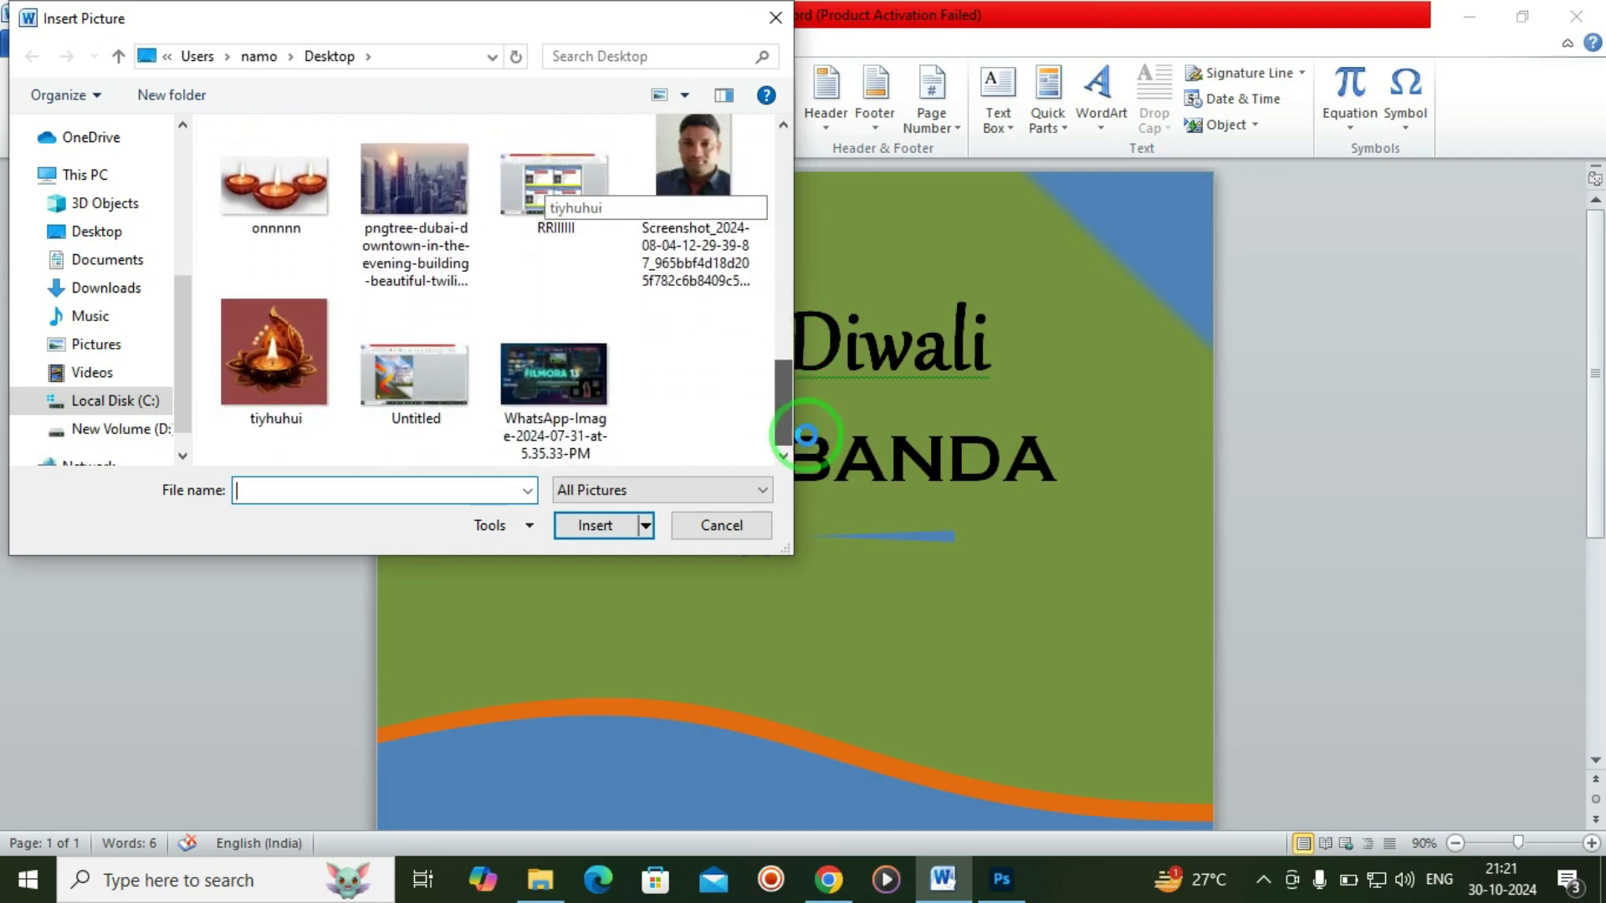
pyautogui.click(272, 351)
pyautogui.click(590, 525)
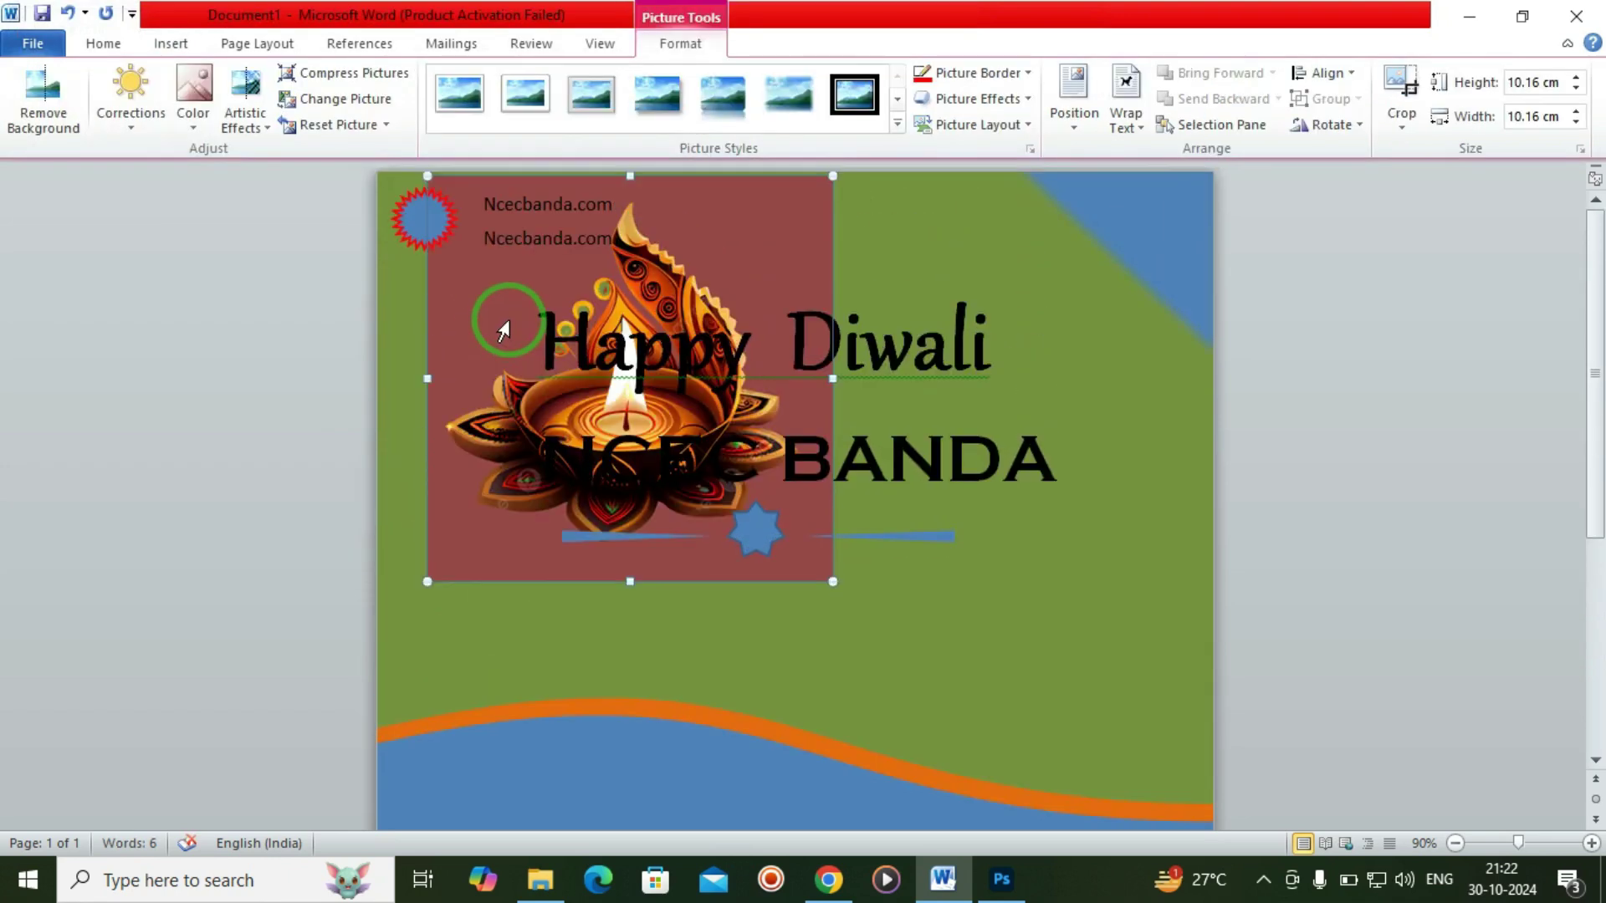
# Make the diya's red background transparent and set its wrapping to In Front of Text.
pyautogui.click(193, 108)
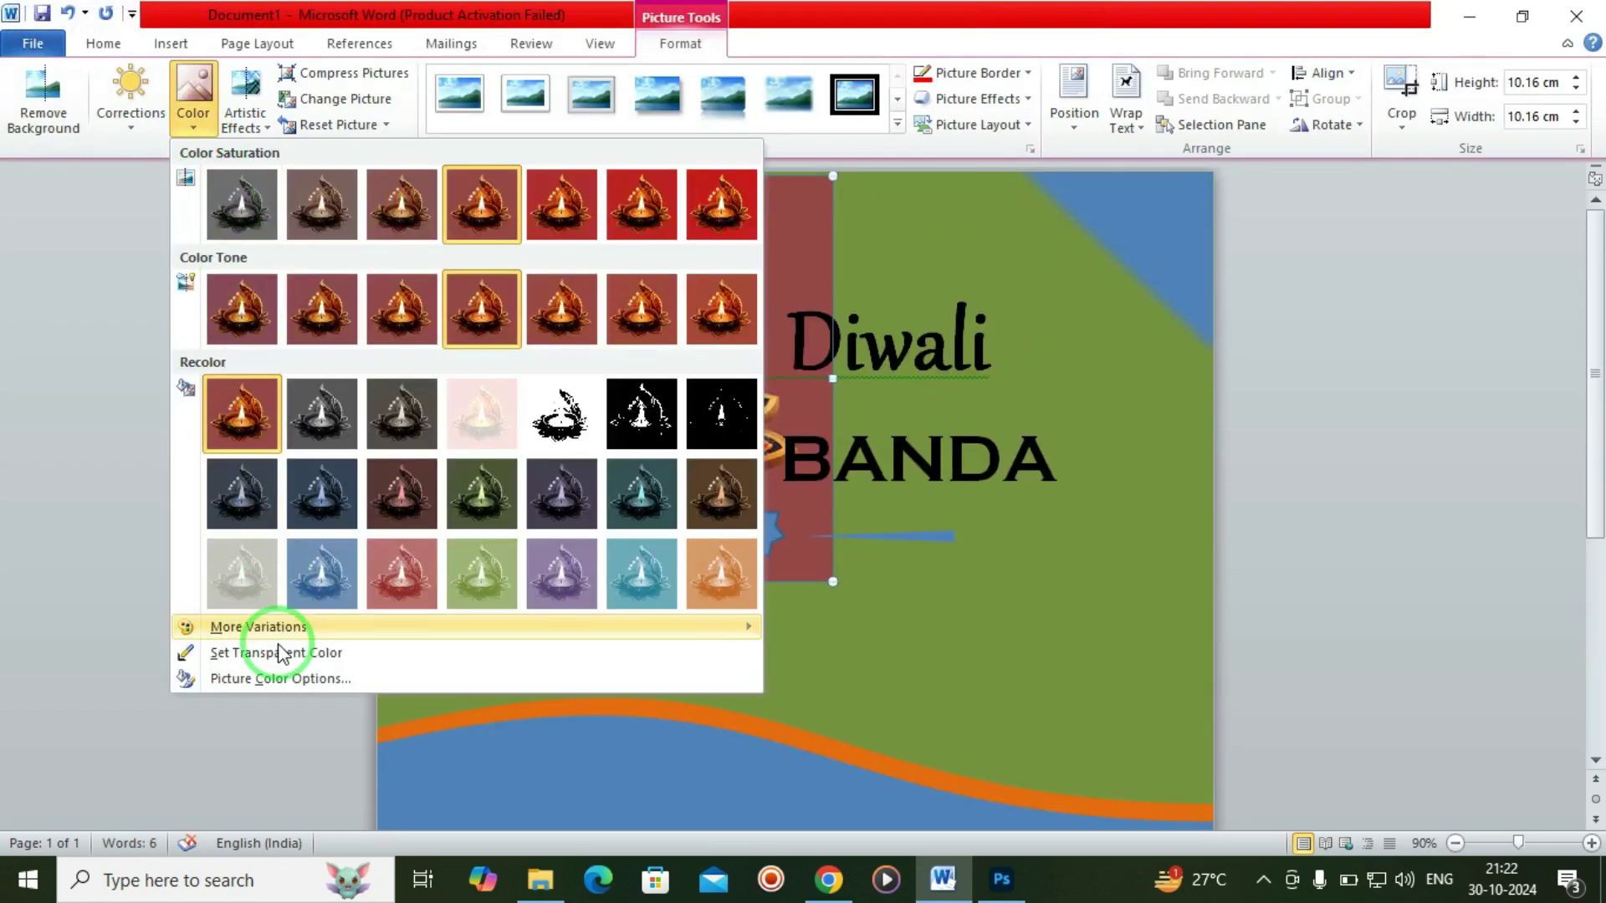
pyautogui.click(318, 651)
pyautogui.click(787, 268)
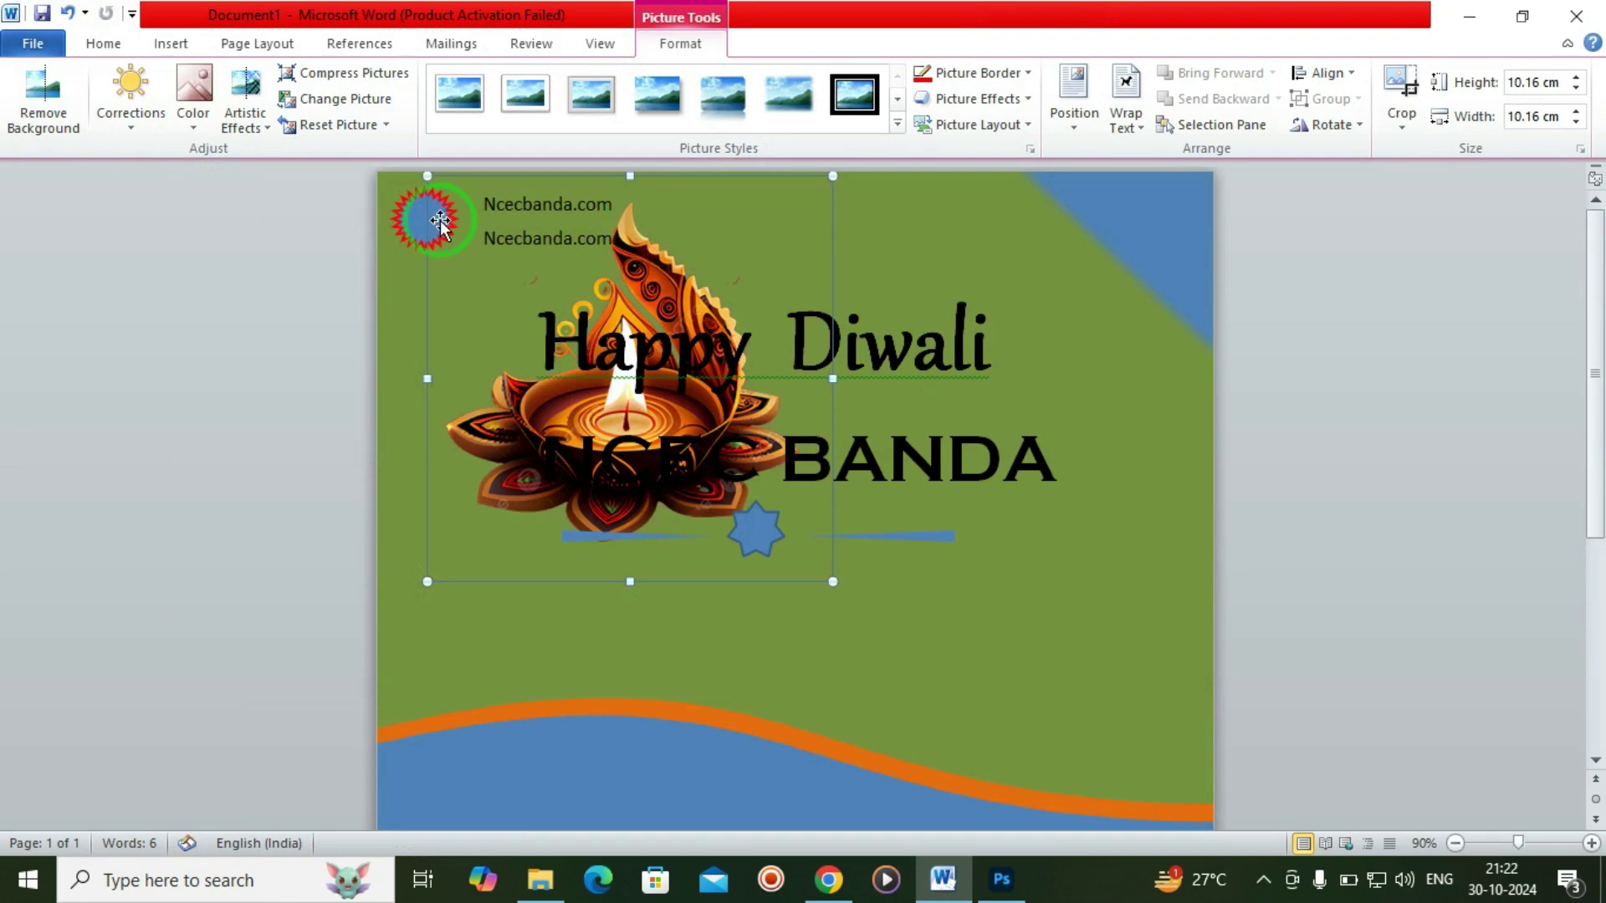
pyautogui.click(1126, 115)
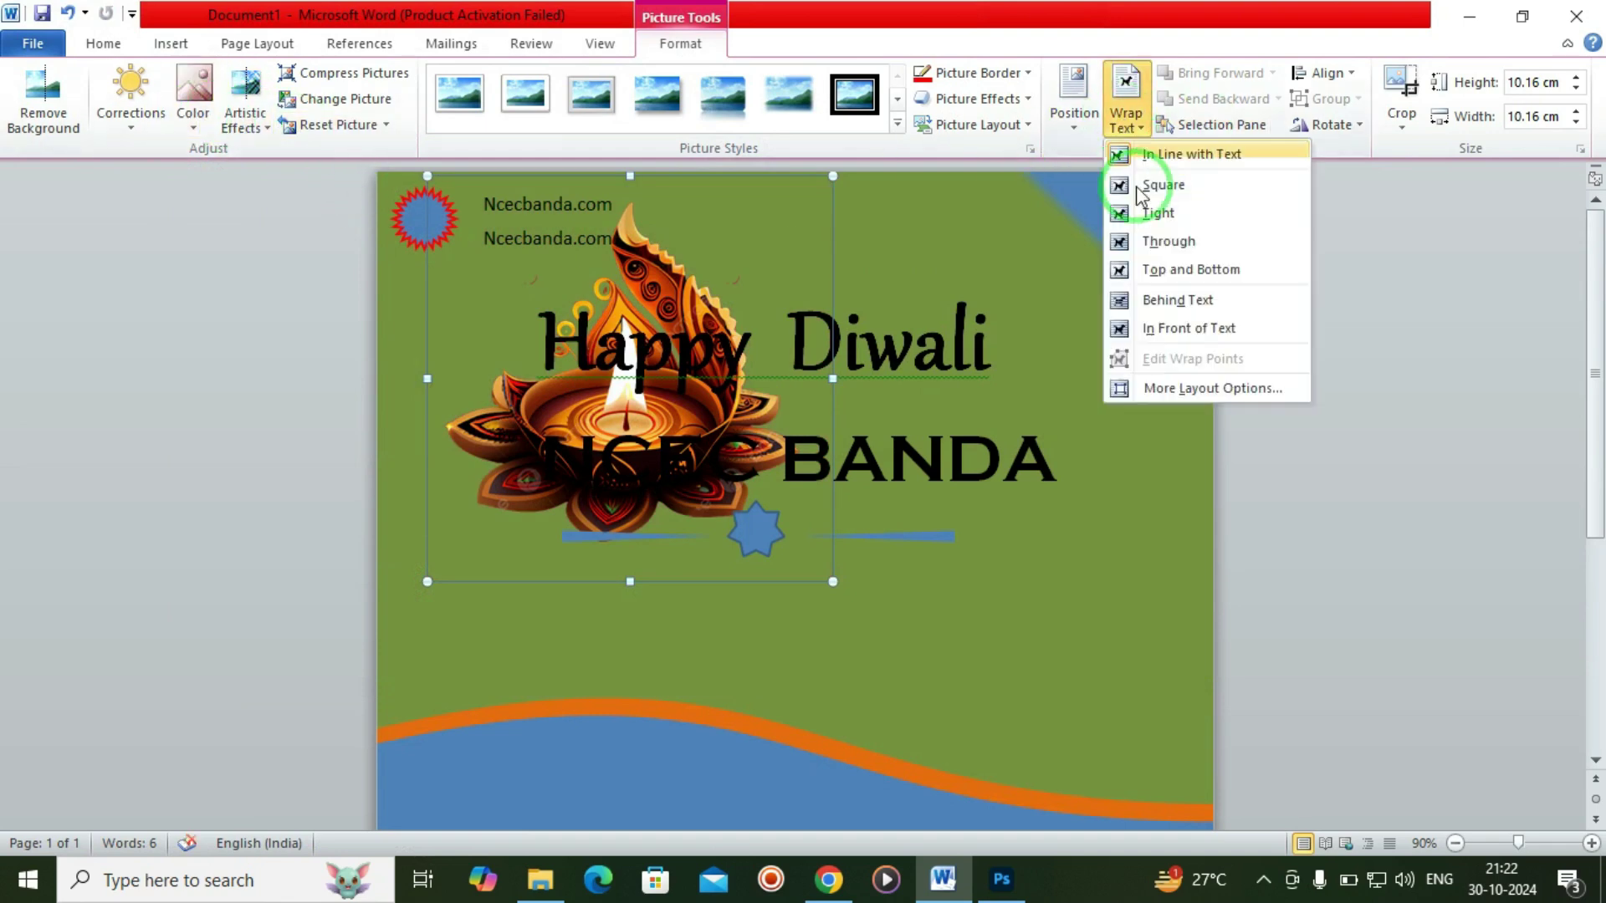
pyautogui.click(1150, 328)
pyautogui.scroll(-2, 663, 459)
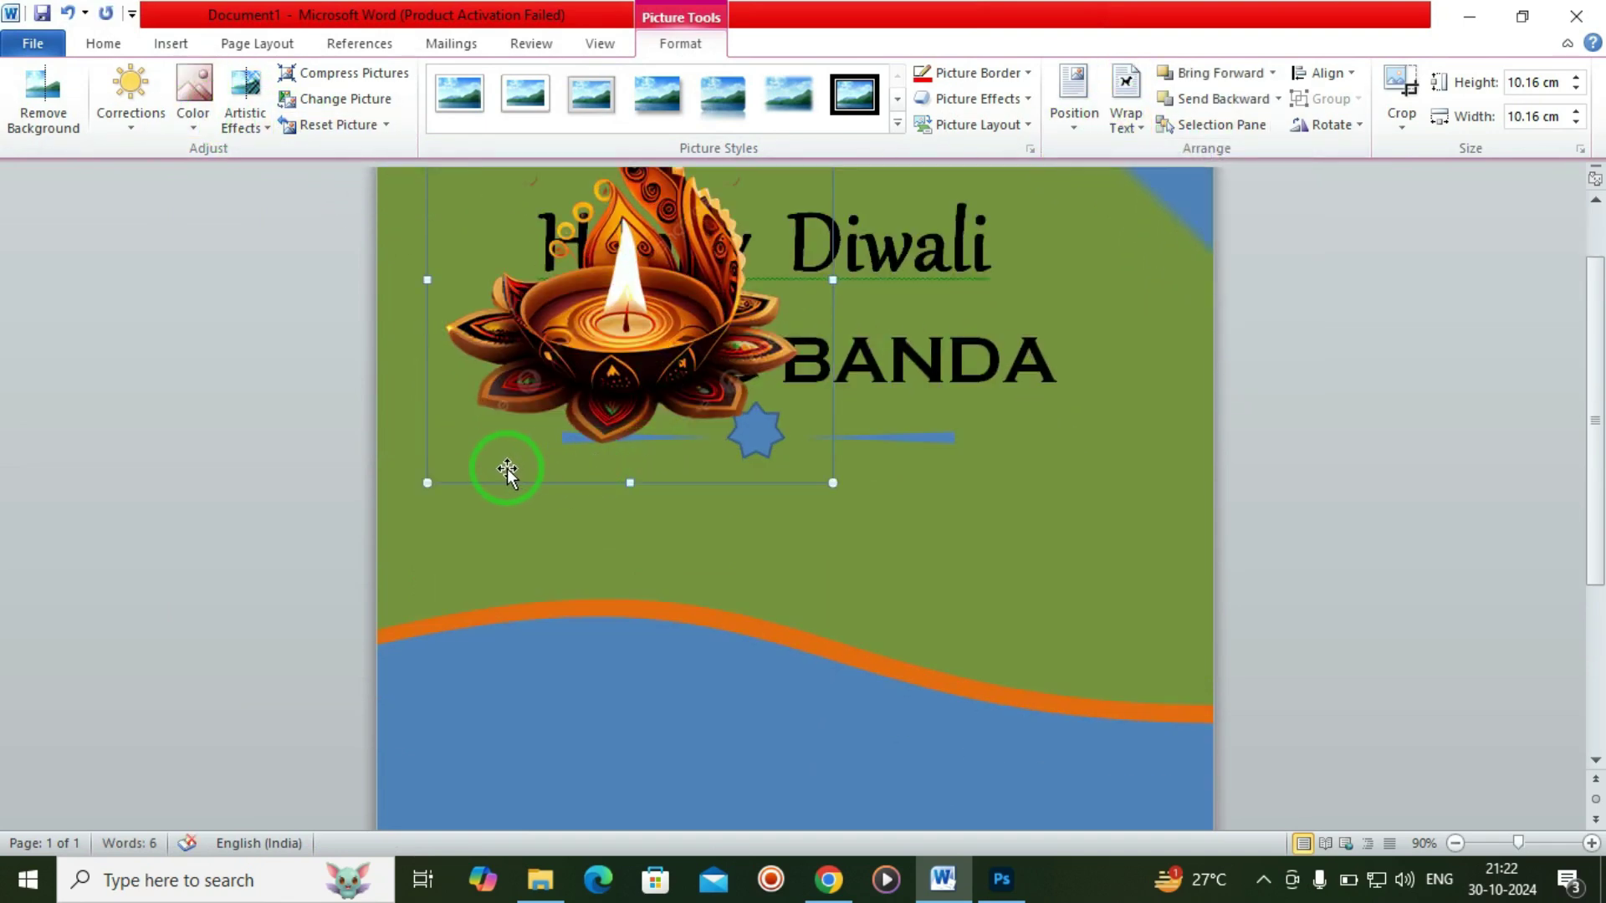
# Move the diya down onto the blue wave and shrink it to 8.95 cm.
pyautogui.scroll(-3, 740, 528)
pyautogui.moveTo(502, 486)
pyautogui.mouseDown()
pyautogui.moveTo(740, 528)
pyautogui.moveTo(753, 613)
pyautogui.moveTo(917, 738)
pyautogui.mouseUp()
pyautogui.scroll(-2, 753, 613)
pyautogui.moveTo(1001, 375); pyautogui.dragTo(955, 422)
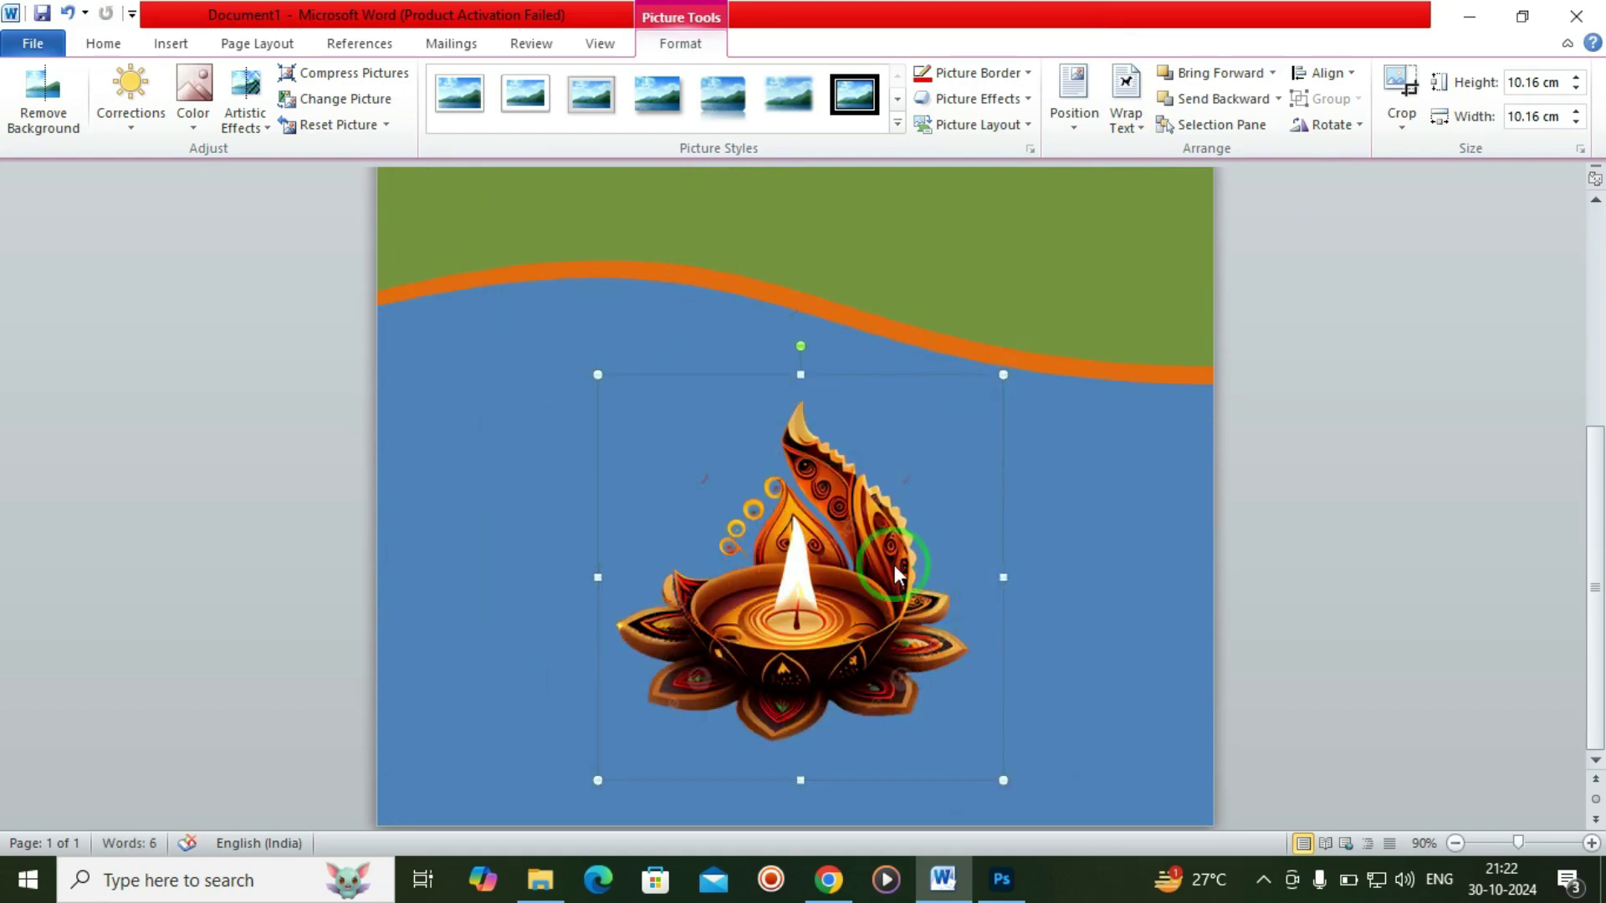
# Copy the diya and paste a smaller copy on the right side.
pyautogui.rightClick(816, 538)
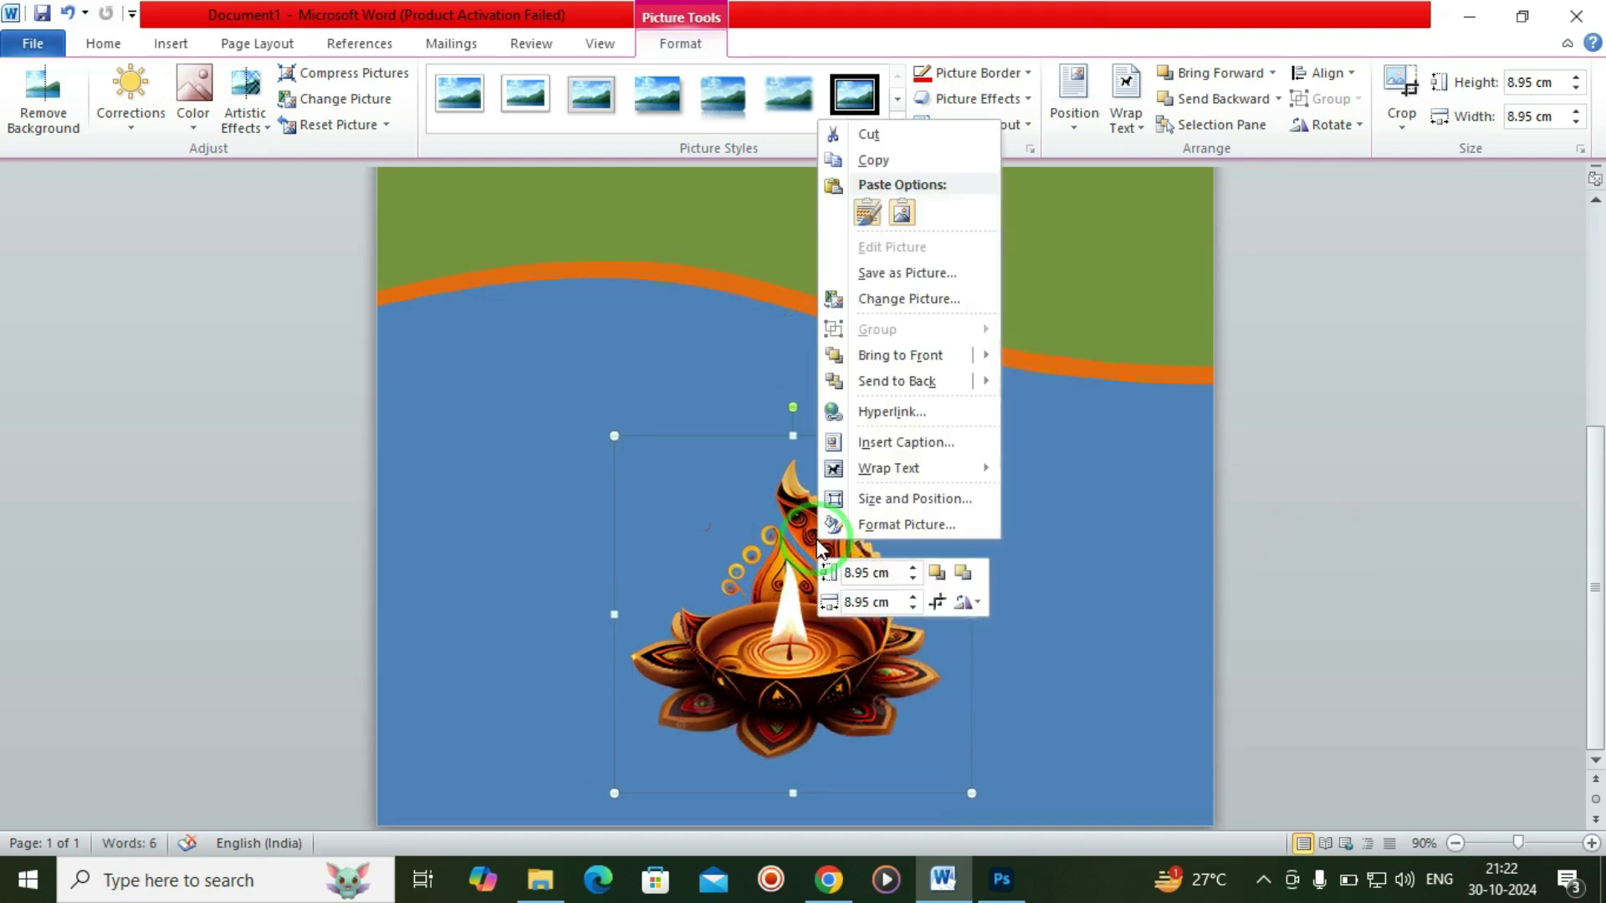
pyautogui.click(1062, 456)
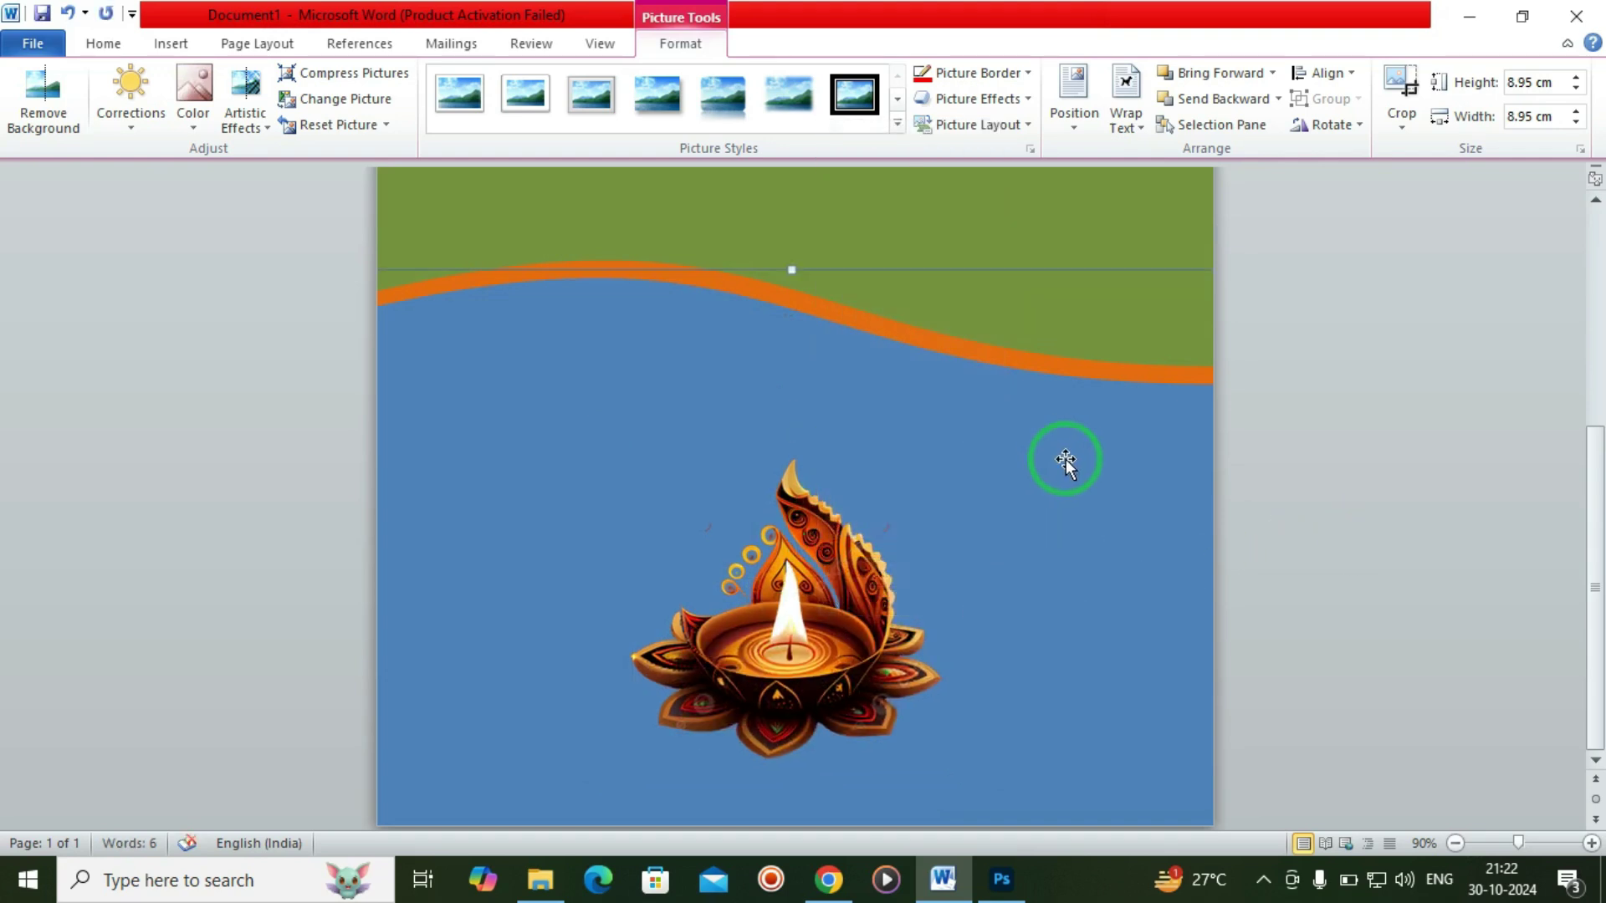
pyautogui.scroll(5, 1301, 504)
pyautogui.scroll(-4, 1302, 504)
pyautogui.scroll(-6, 1300, 502)
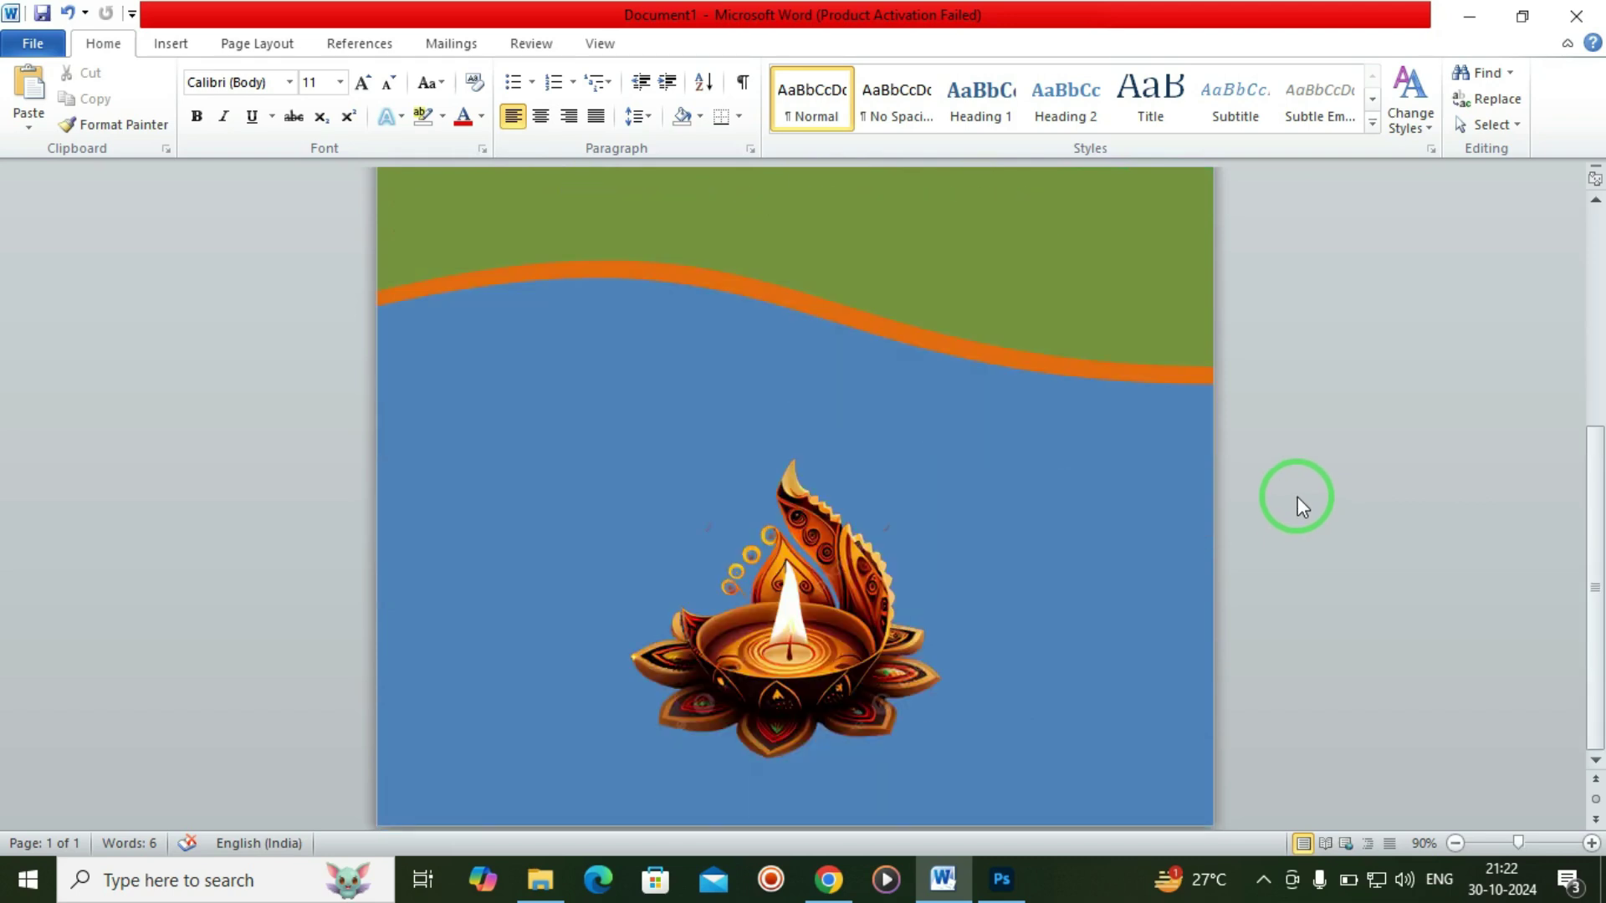
pyautogui.rightClick(1108, 567)
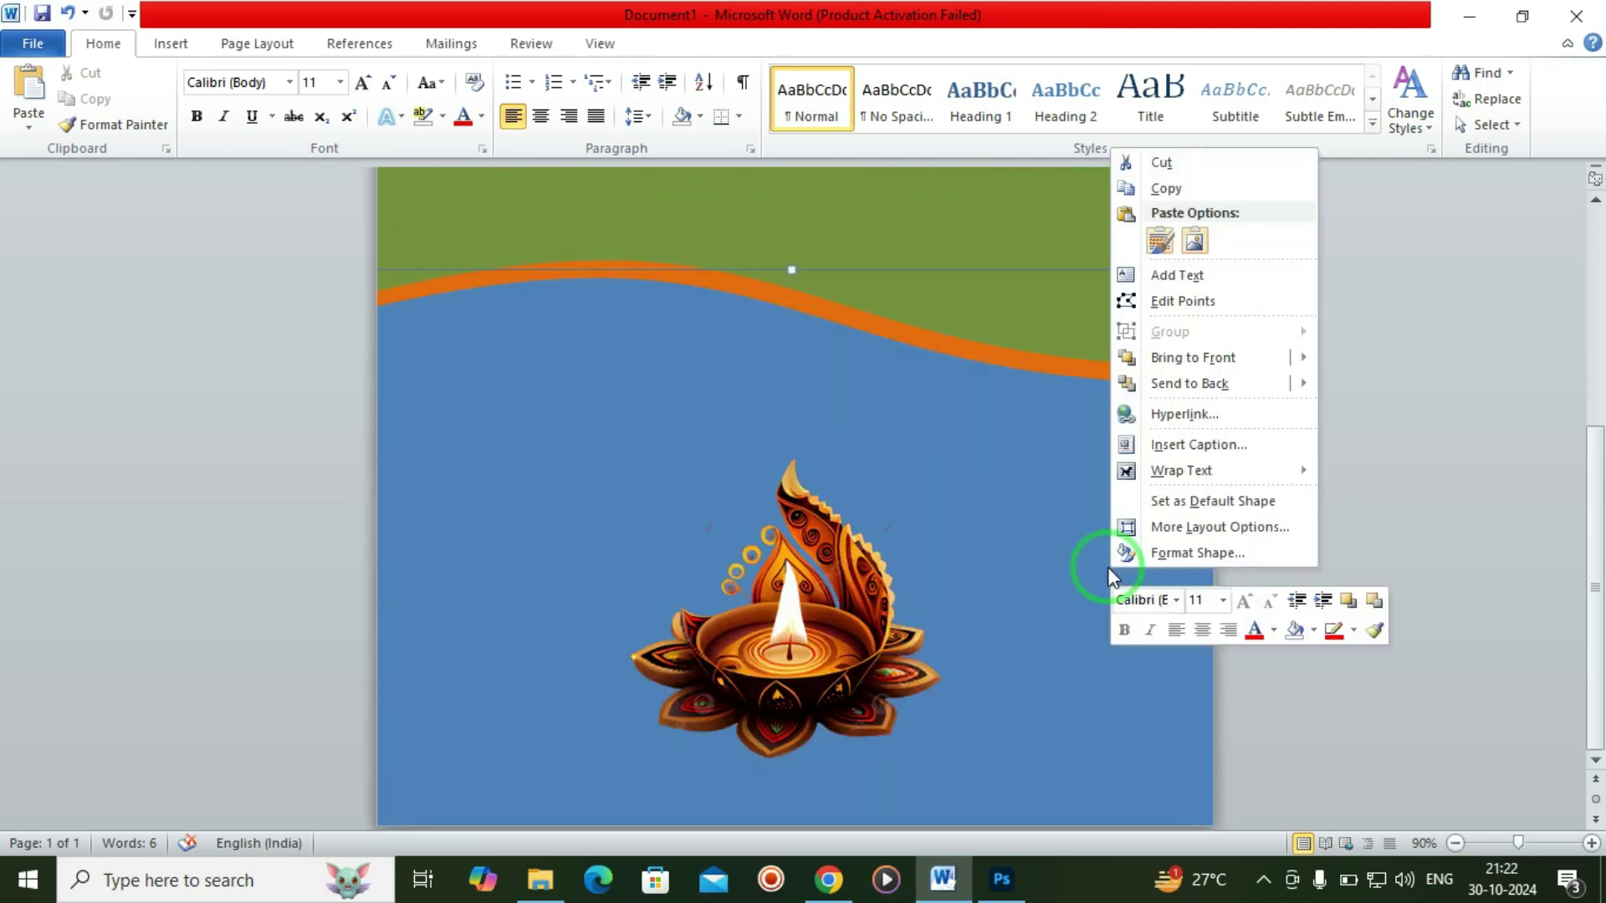
pyautogui.click(1160, 241)
pyautogui.moveTo(891, 591)
pyautogui.mouseDown()
pyautogui.moveTo(1053, 538)
pyautogui.moveTo(1139, 485)
pyautogui.mouseUp()
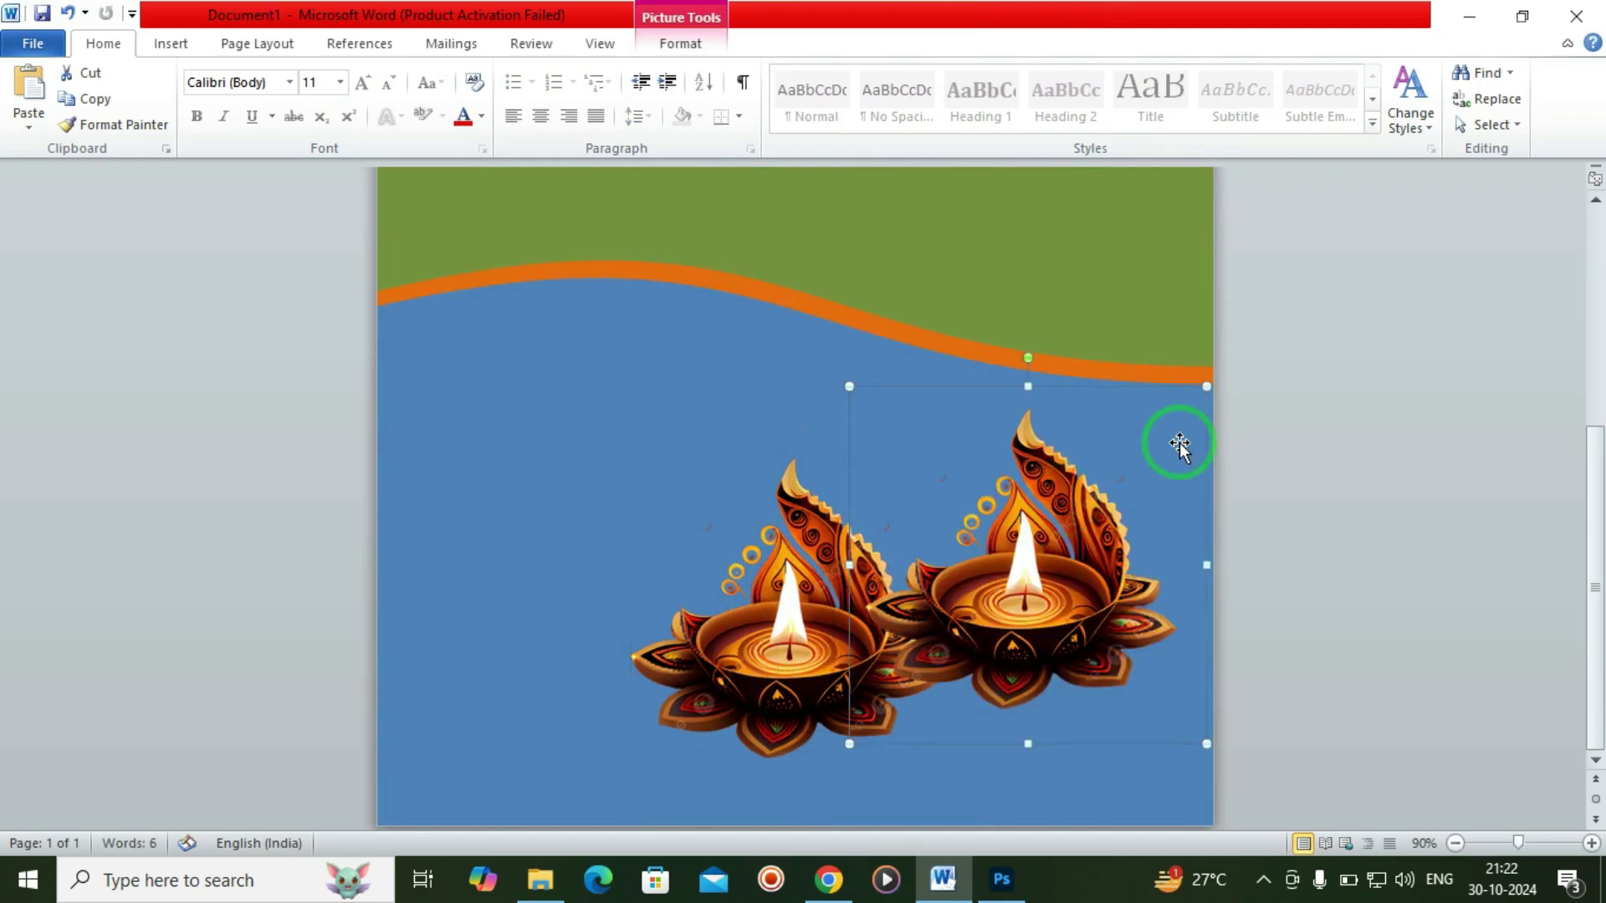
pyautogui.moveTo(1205, 384); pyautogui.dragTo(1056, 538)
pyautogui.moveTo(975, 615); pyautogui.dragTo(1121, 530)
# Paste a third diya and place it on the left side.
pyautogui.hotkey('ctrl', 'v')
pyautogui.moveTo(663, 441); pyautogui.dragTo(602, 555)
pyautogui.click(1046, 539)
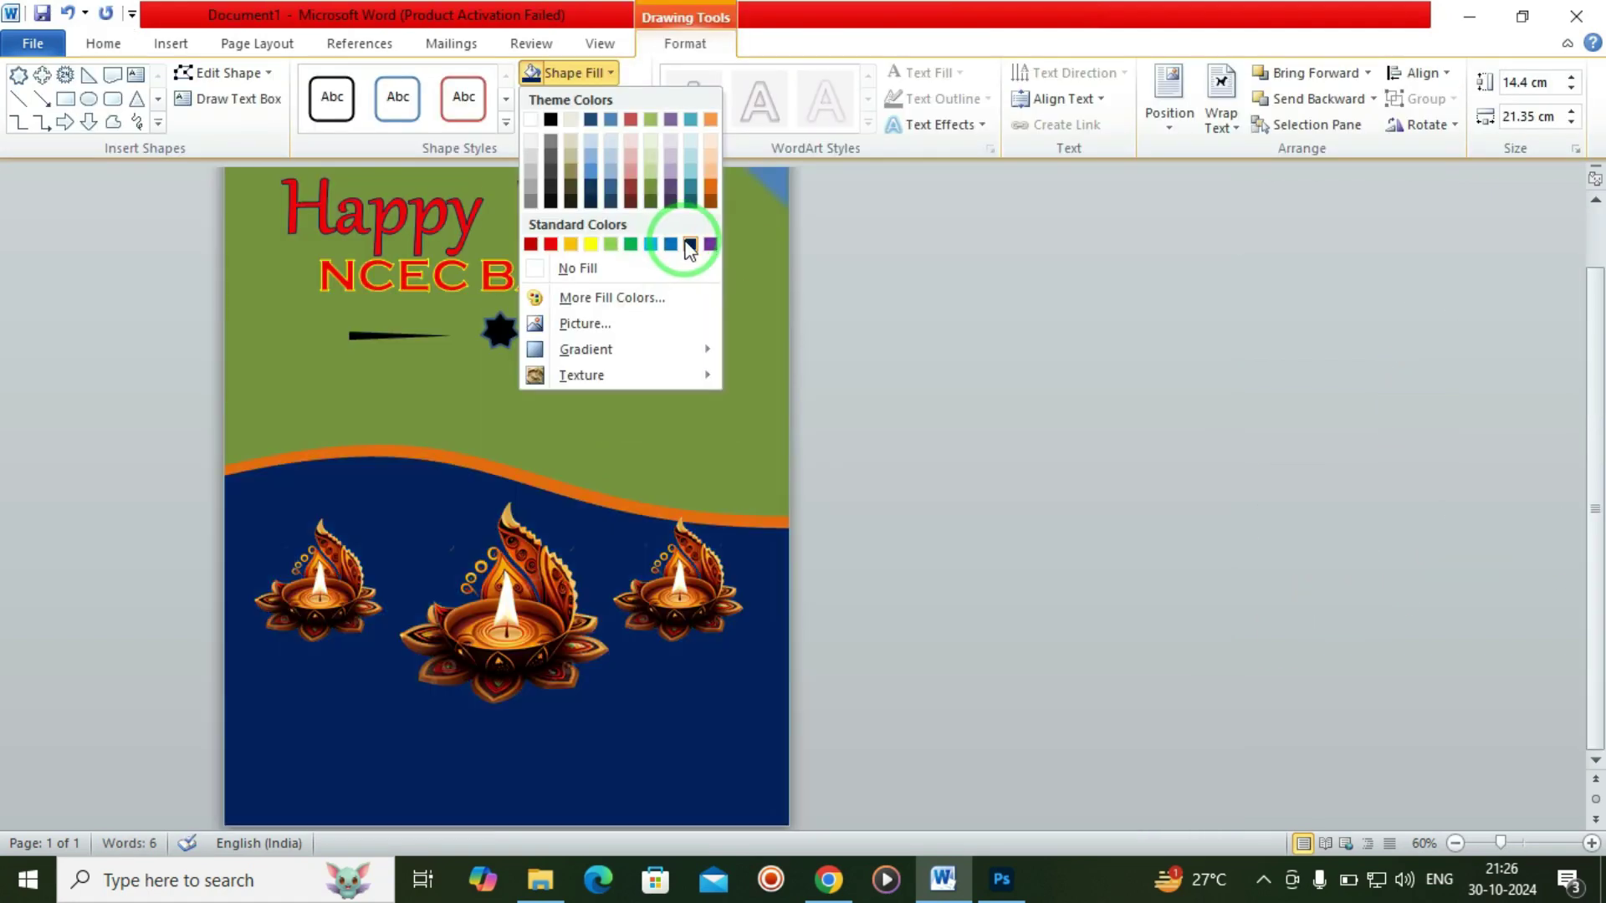
# Switch the wave to a gradient fill with a dark blue first stop.
pyautogui.click(688, 244)
pyautogui.rightClick(693, 717)
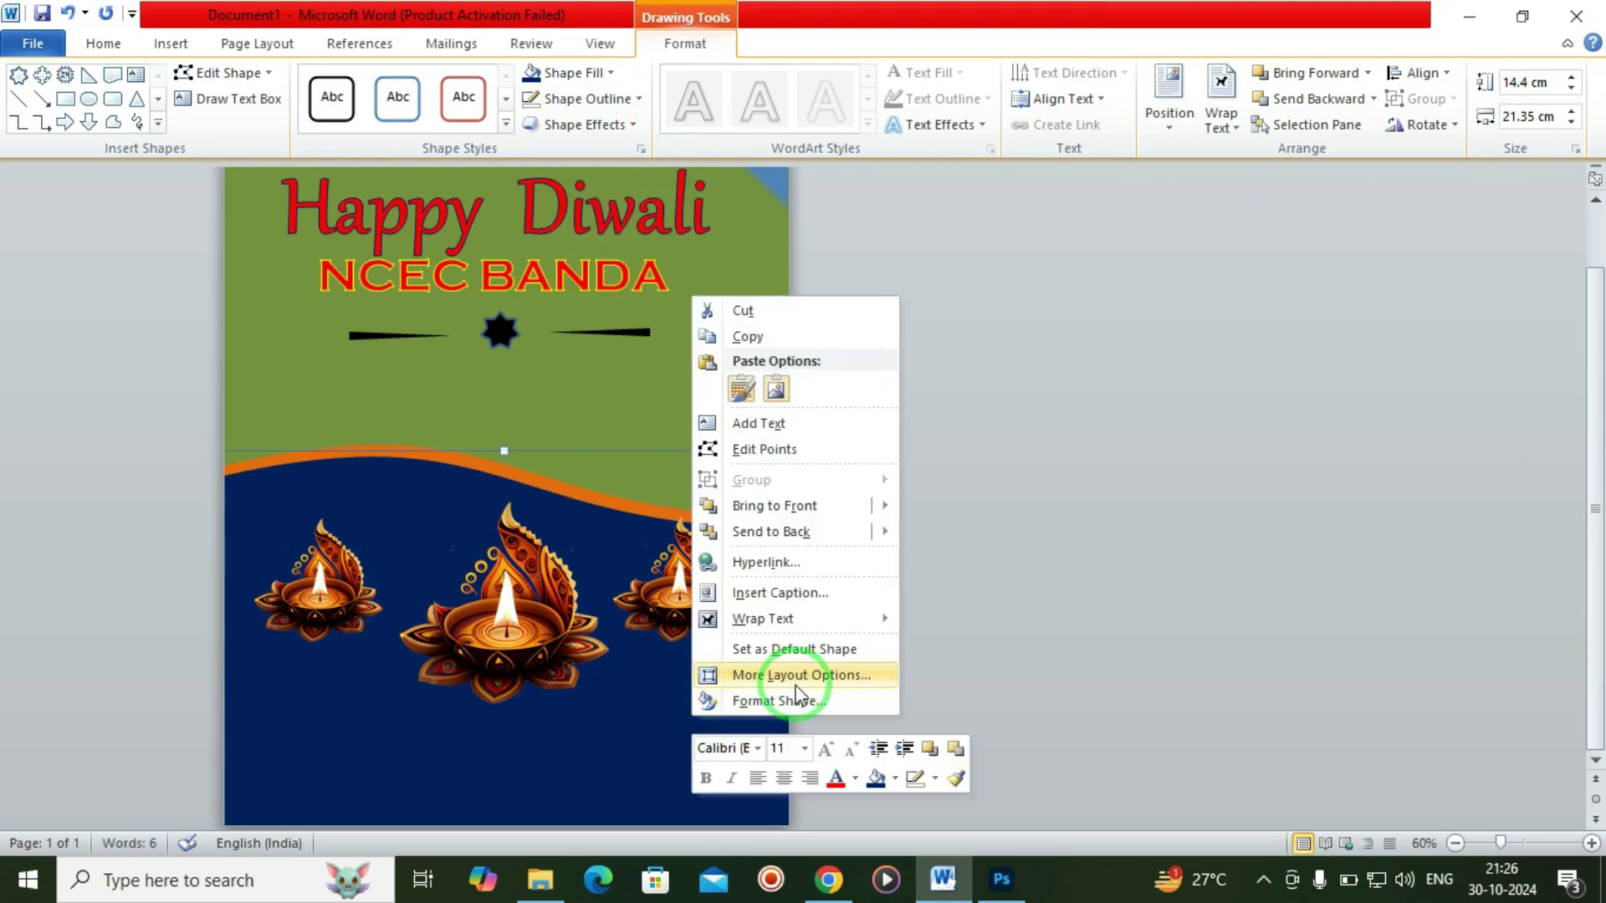
pyautogui.click(799, 700)
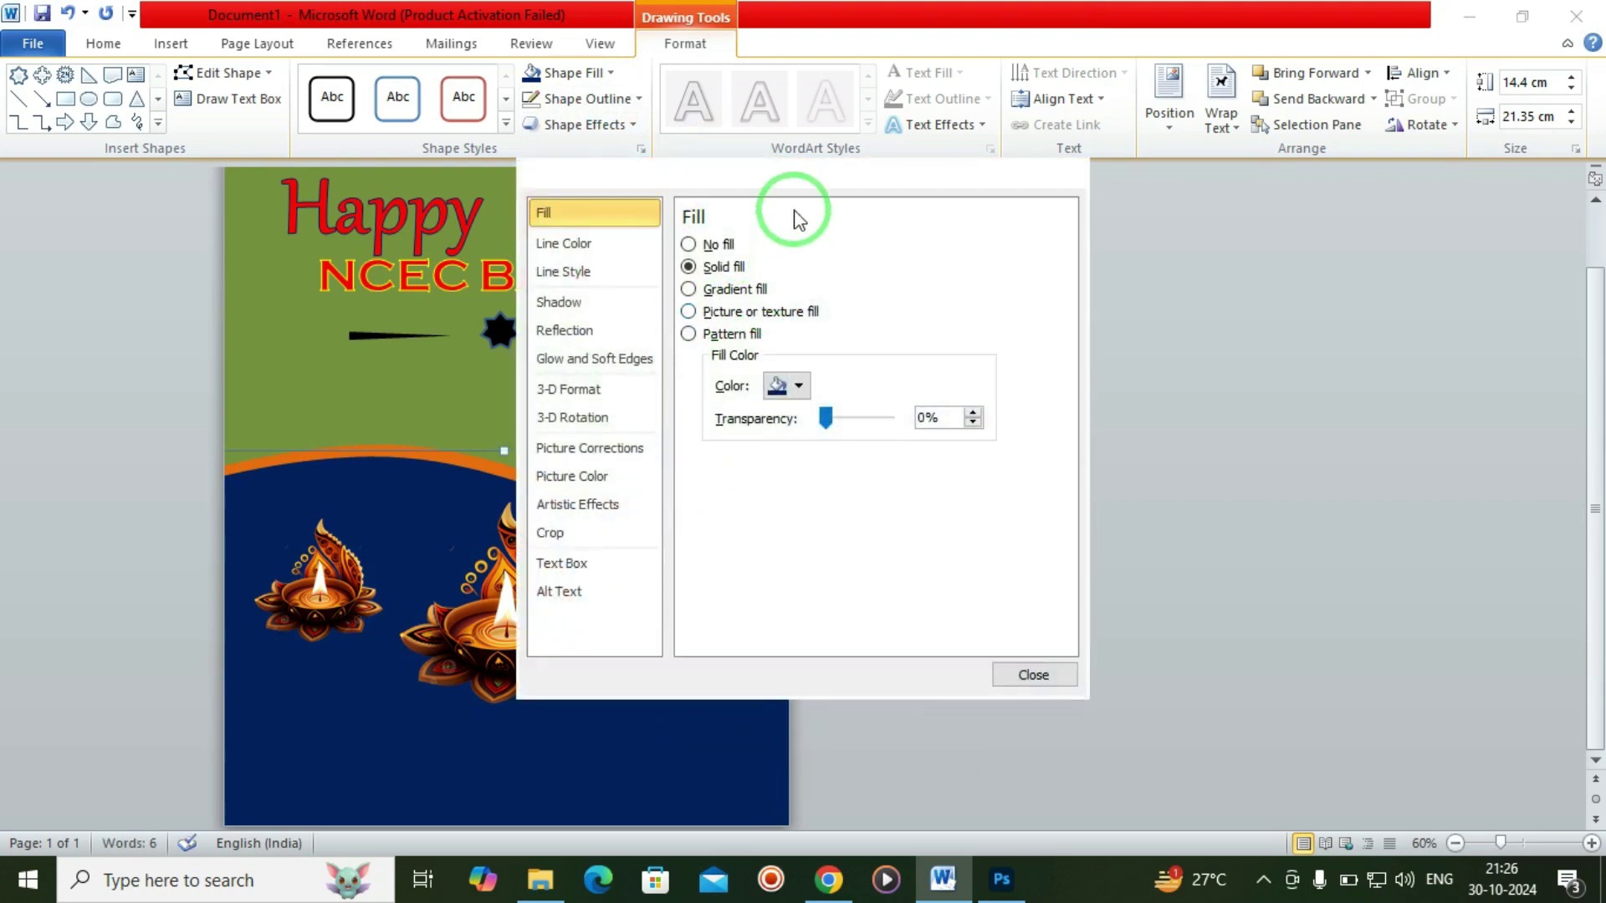
pyautogui.moveTo(717, 168); pyautogui.dragTo(954, 141)
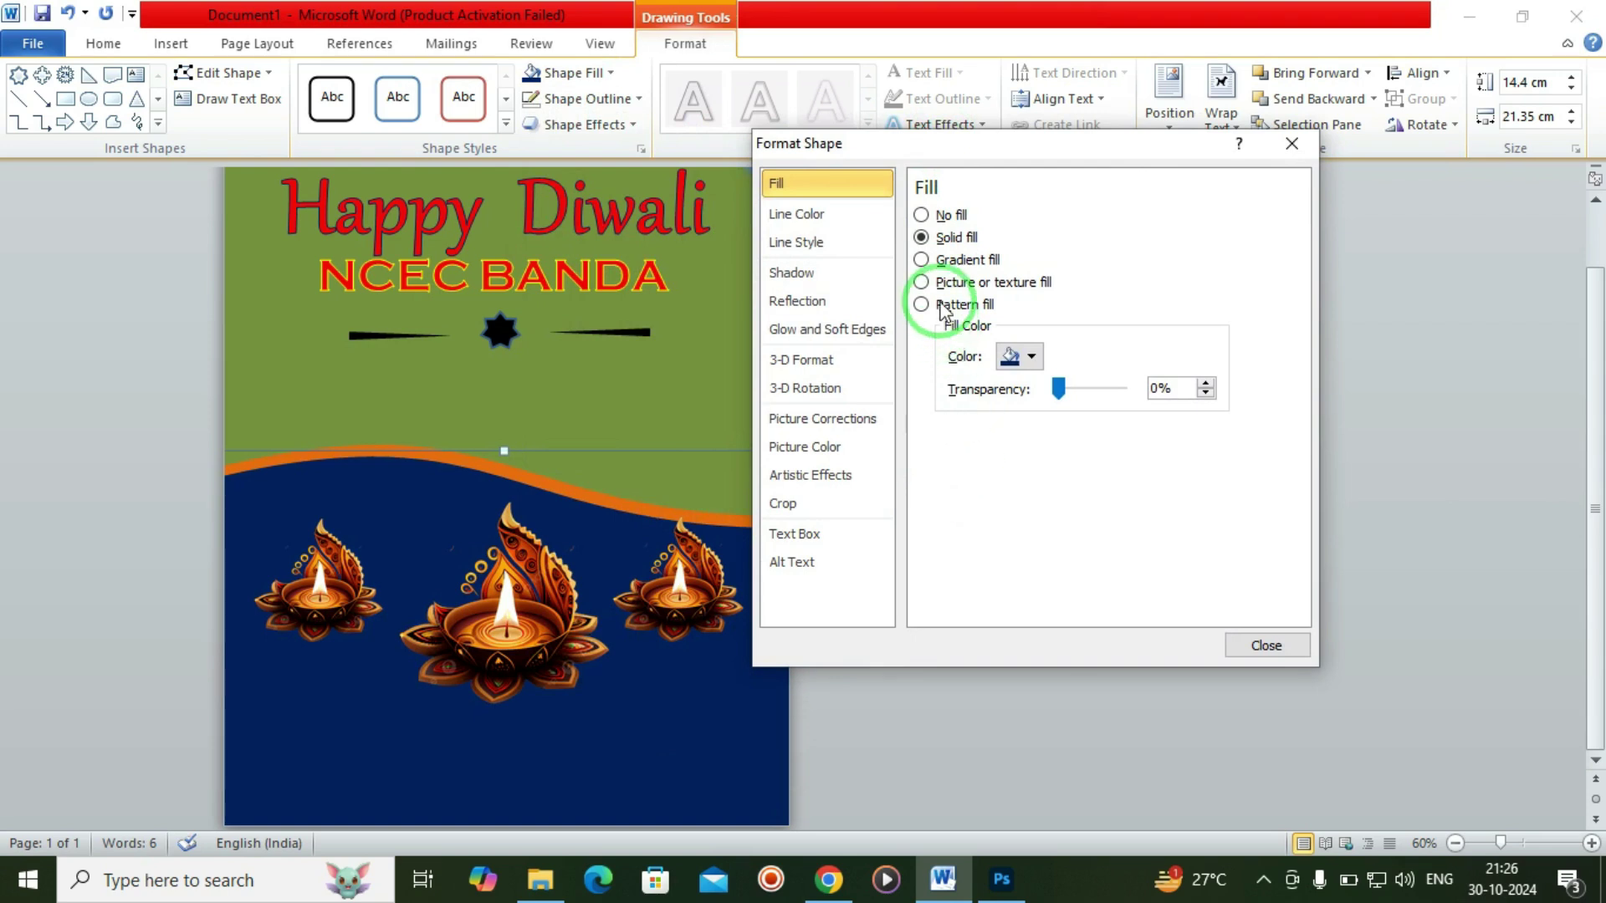
pyautogui.click(940, 264)
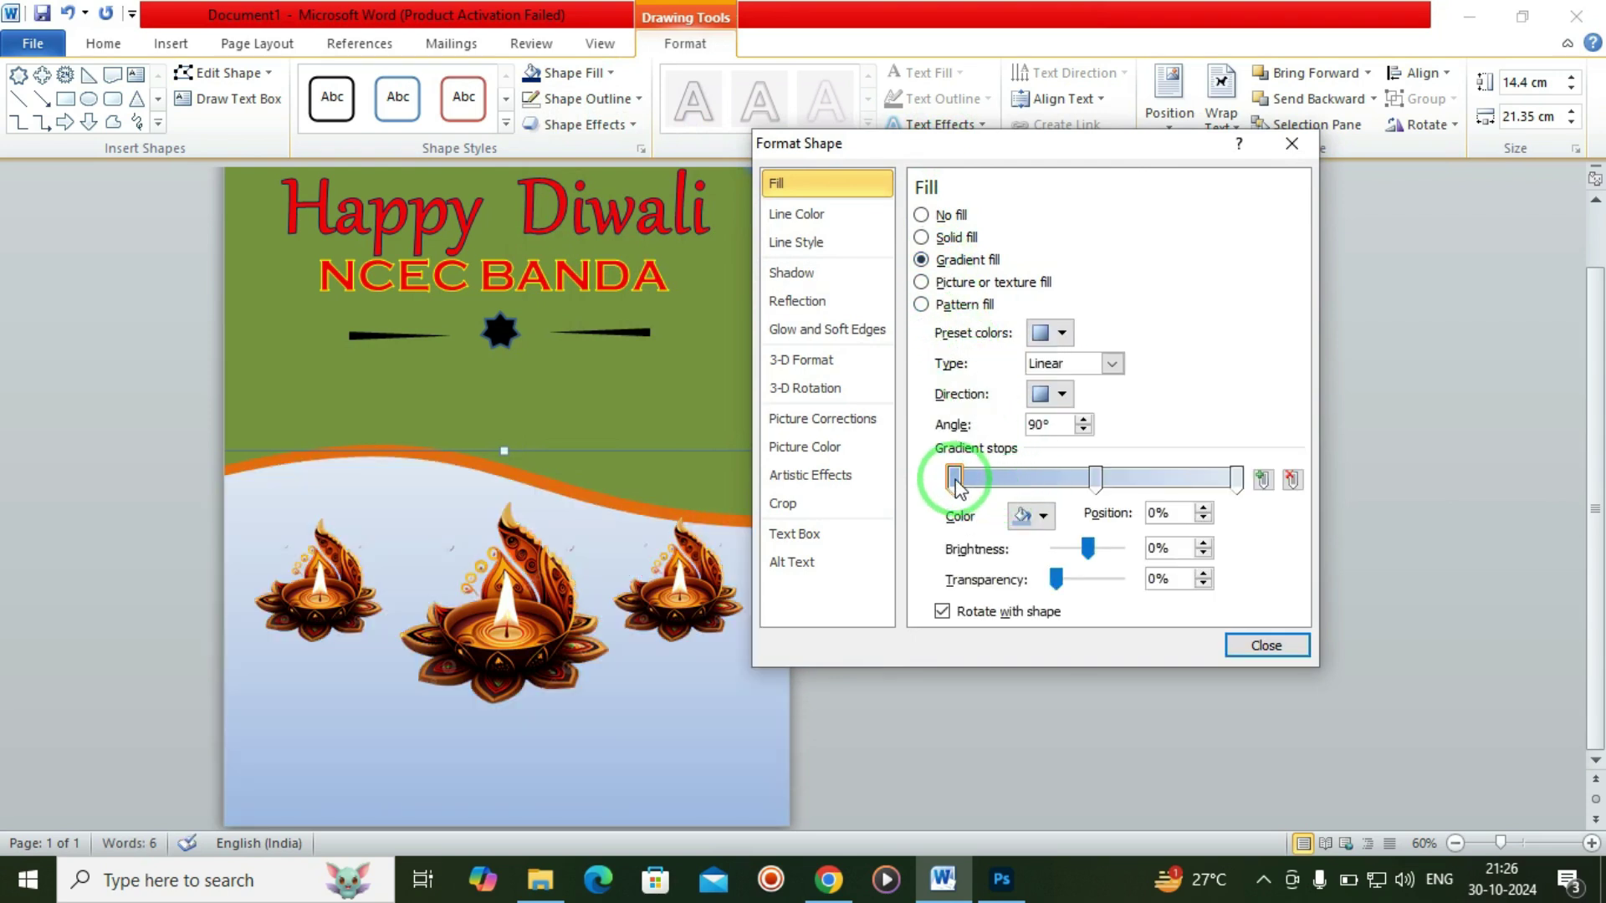
pyautogui.click(1043, 517)
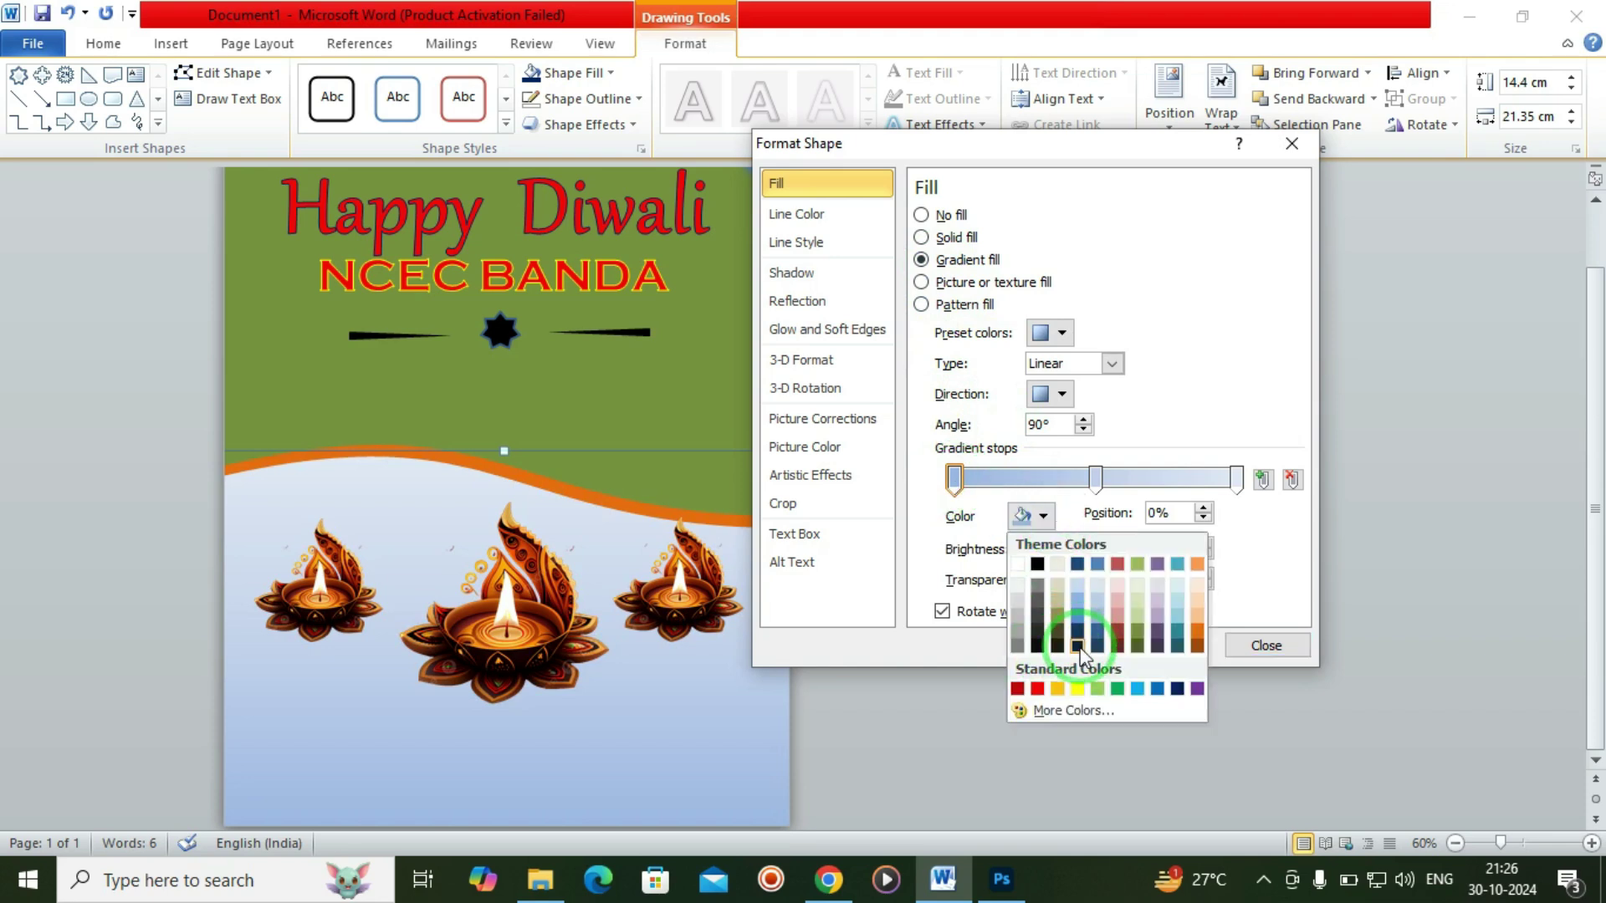
pyautogui.click(1078, 645)
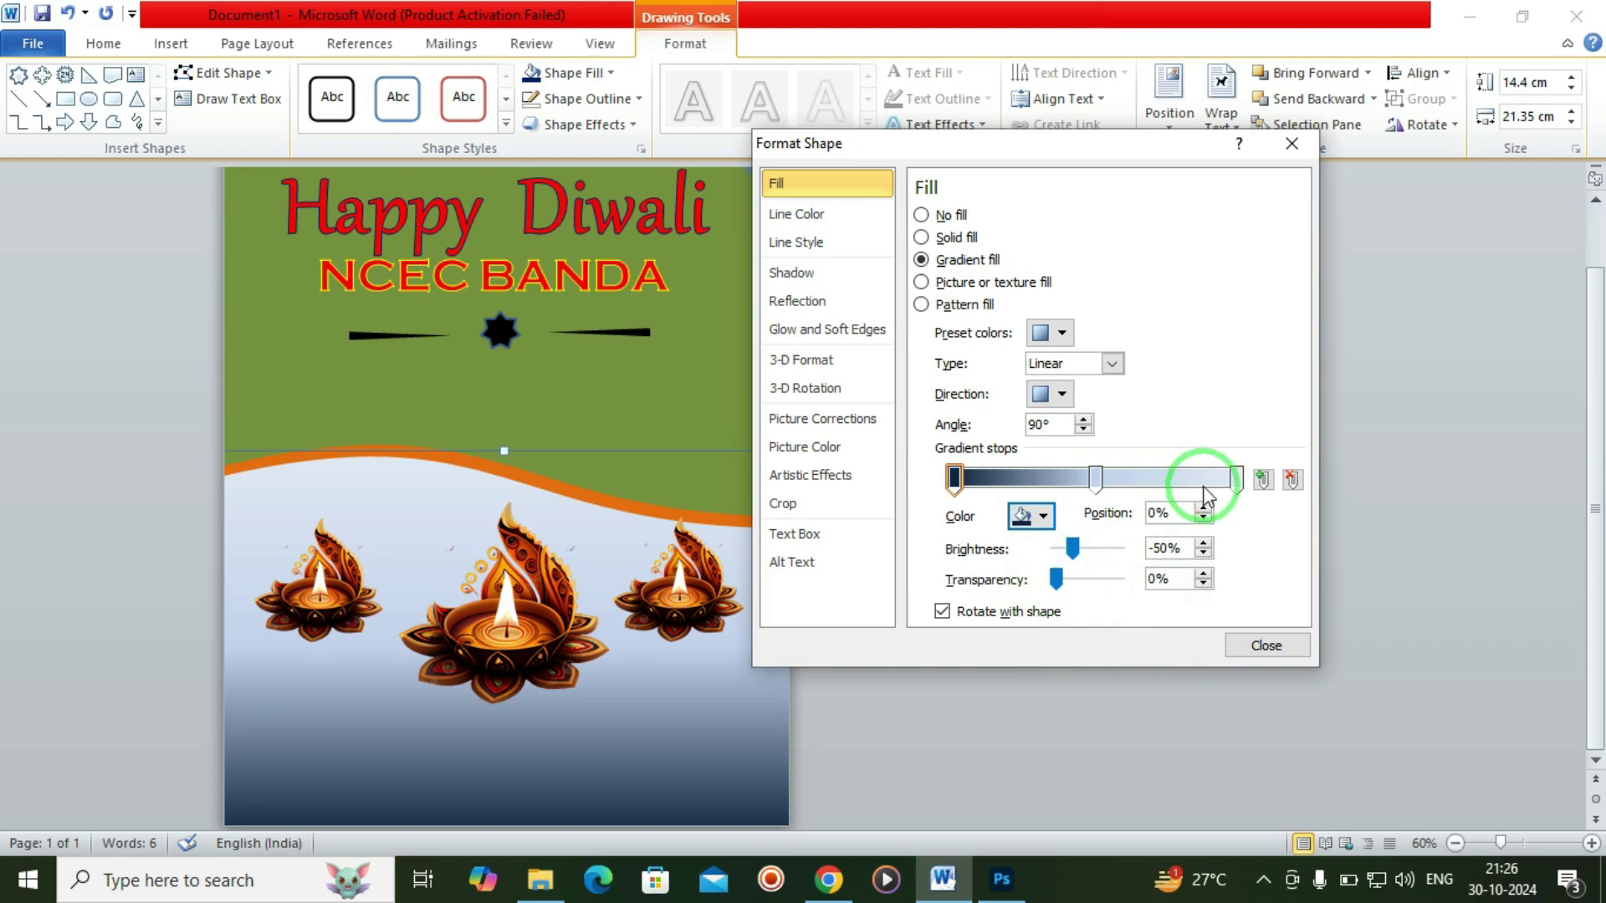
# Set the last gradient stop to Light Blue and close Format Shape.
pyautogui.click(1043, 517)
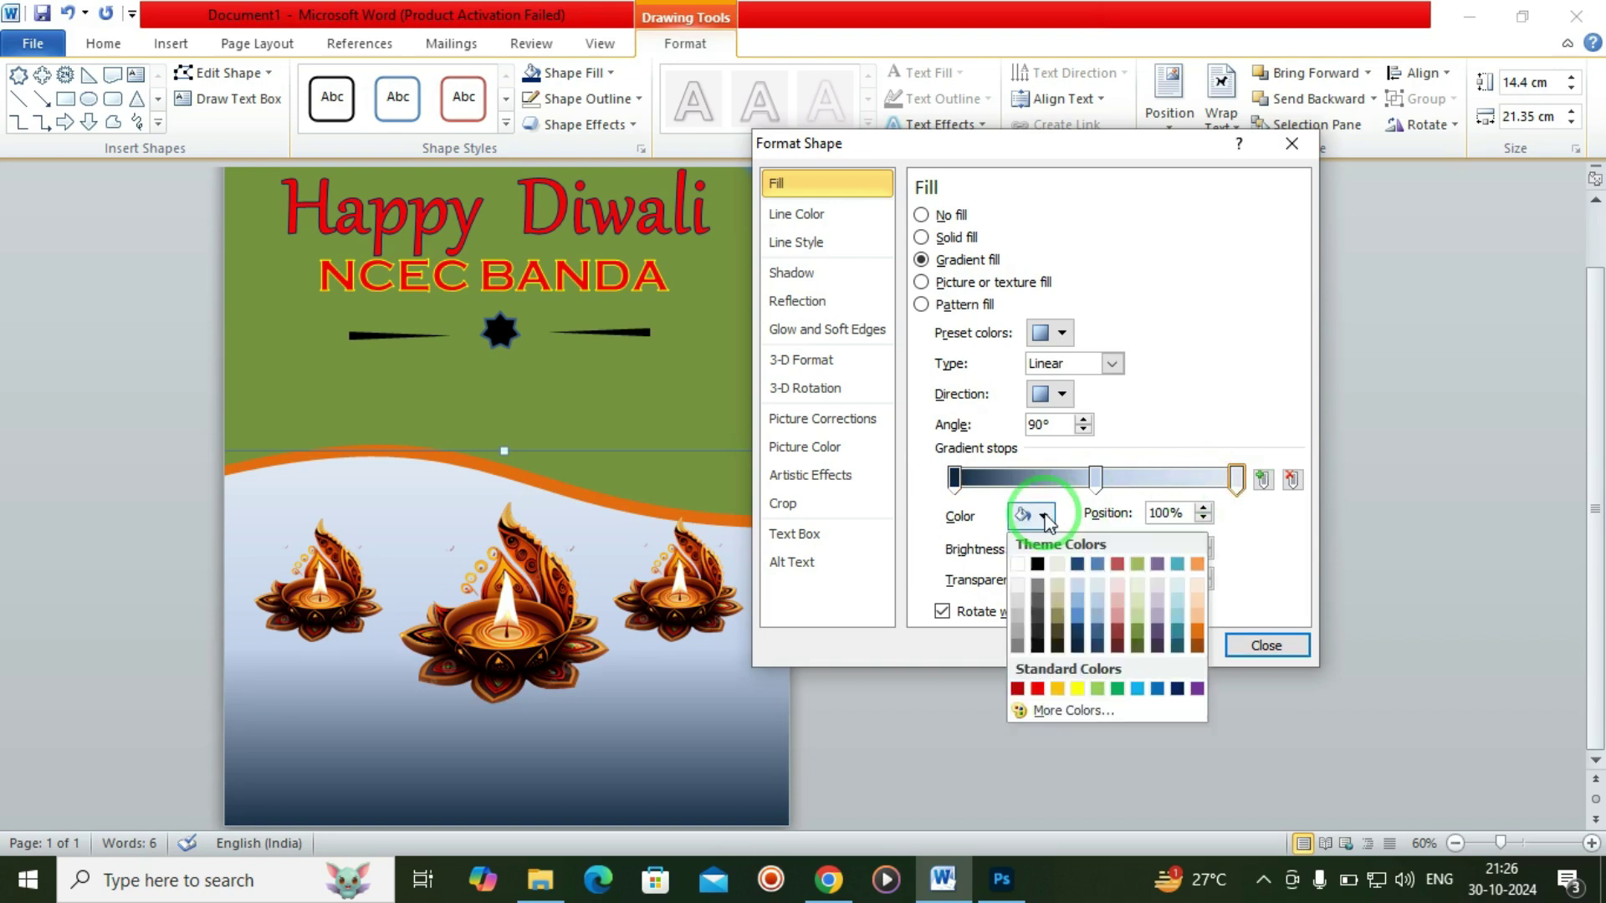
pyautogui.click(1077, 688)
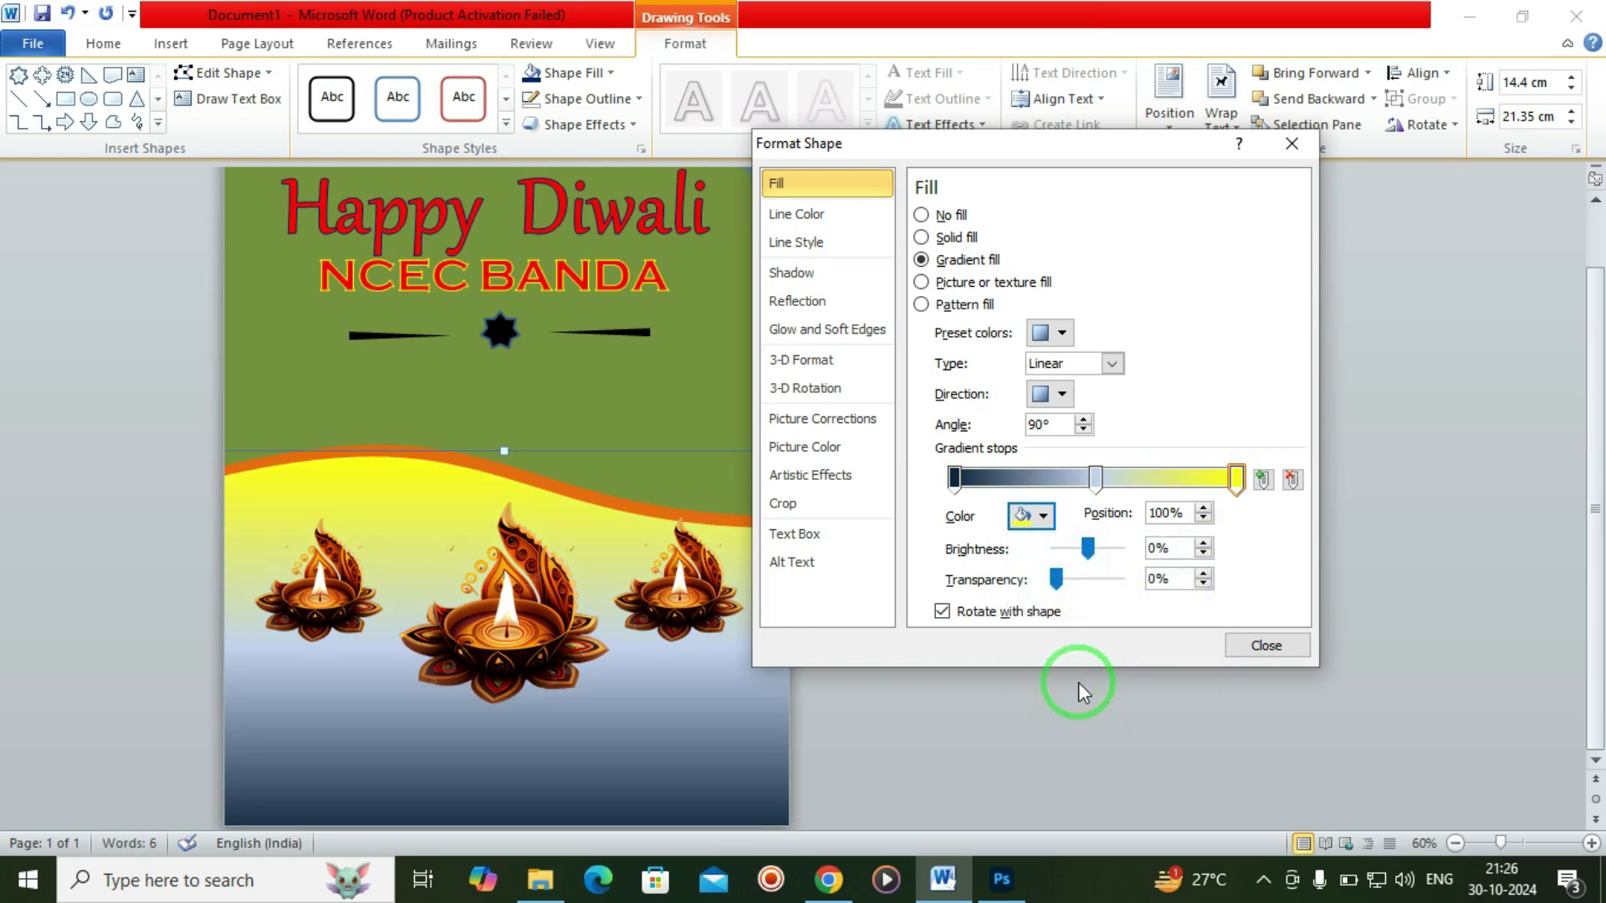
pyautogui.moveTo(1096, 479)
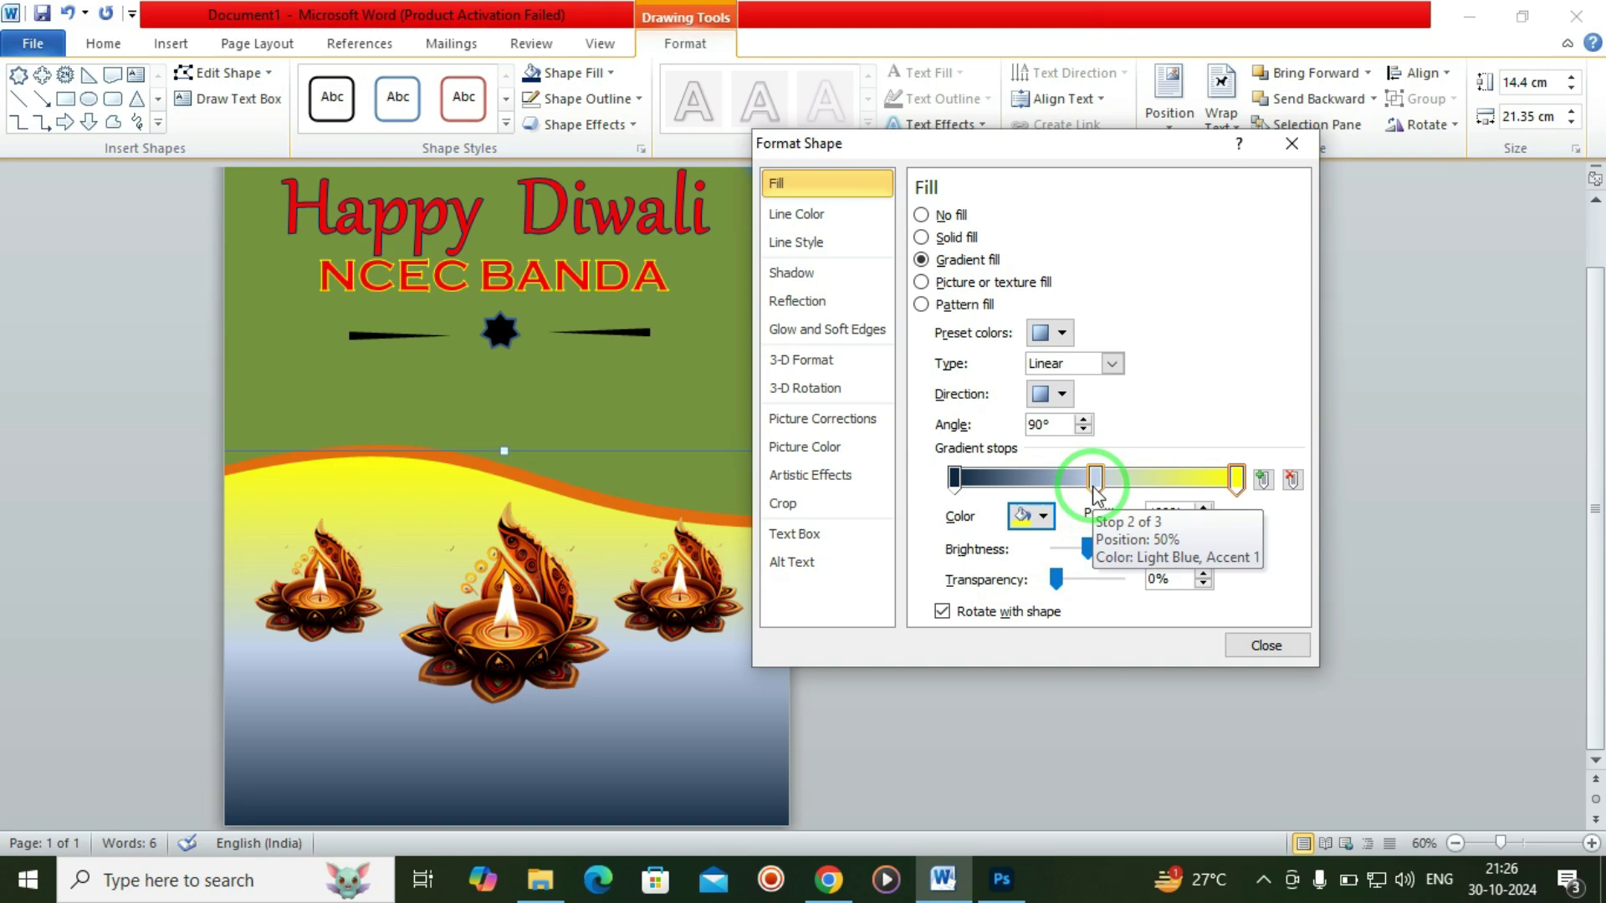
pyautogui.click(1045, 517)
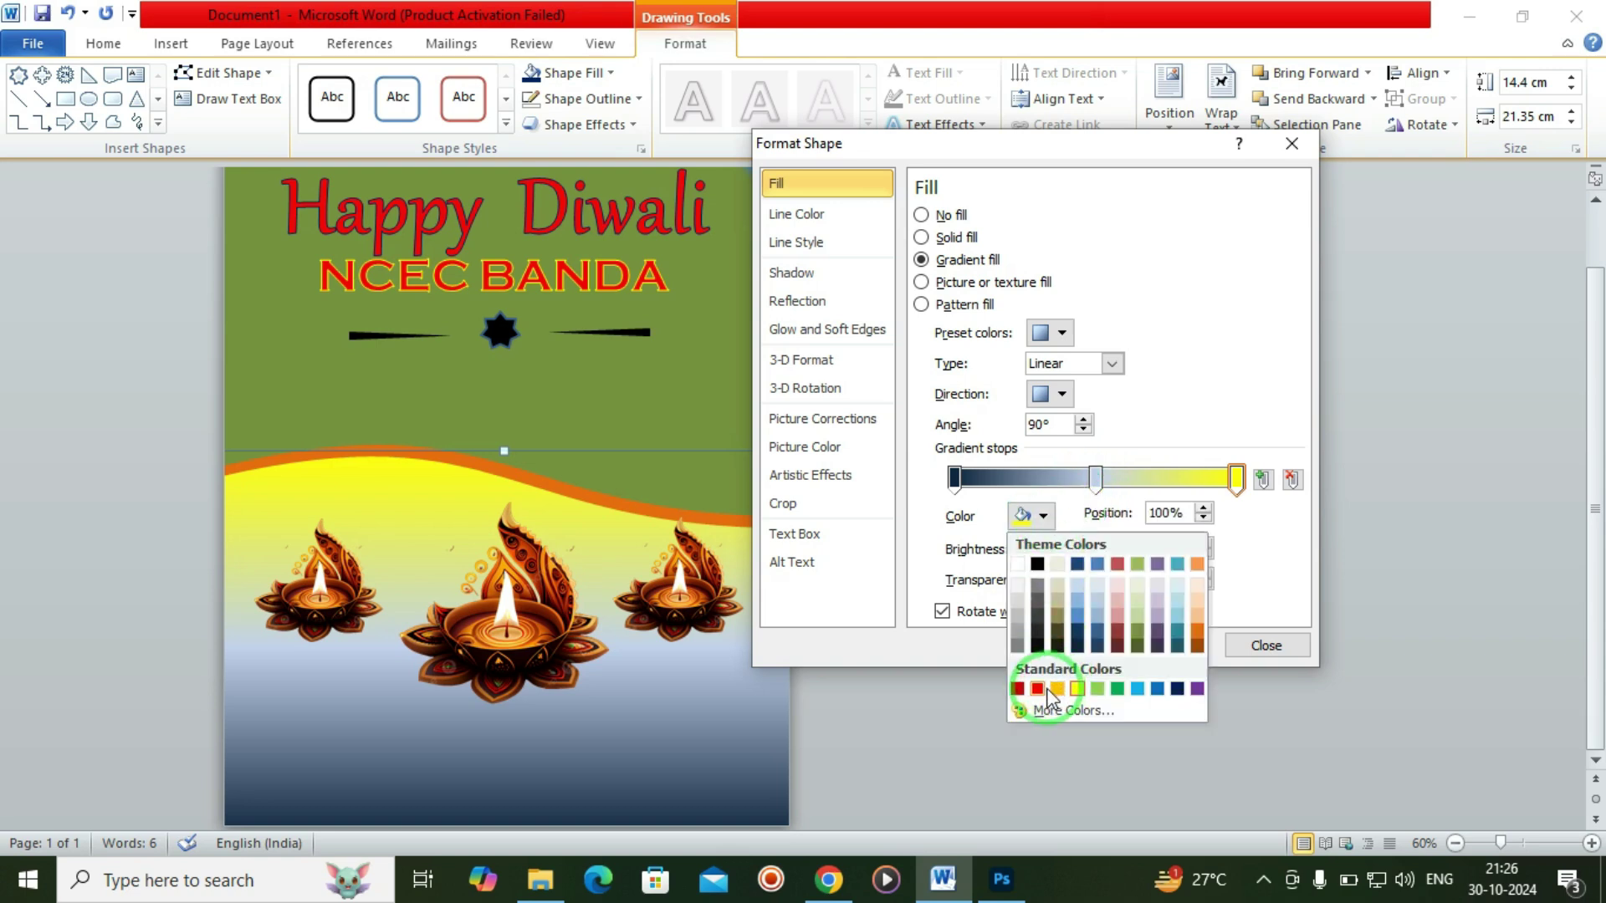
pyautogui.click(1045, 689)
pyautogui.click(1044, 519)
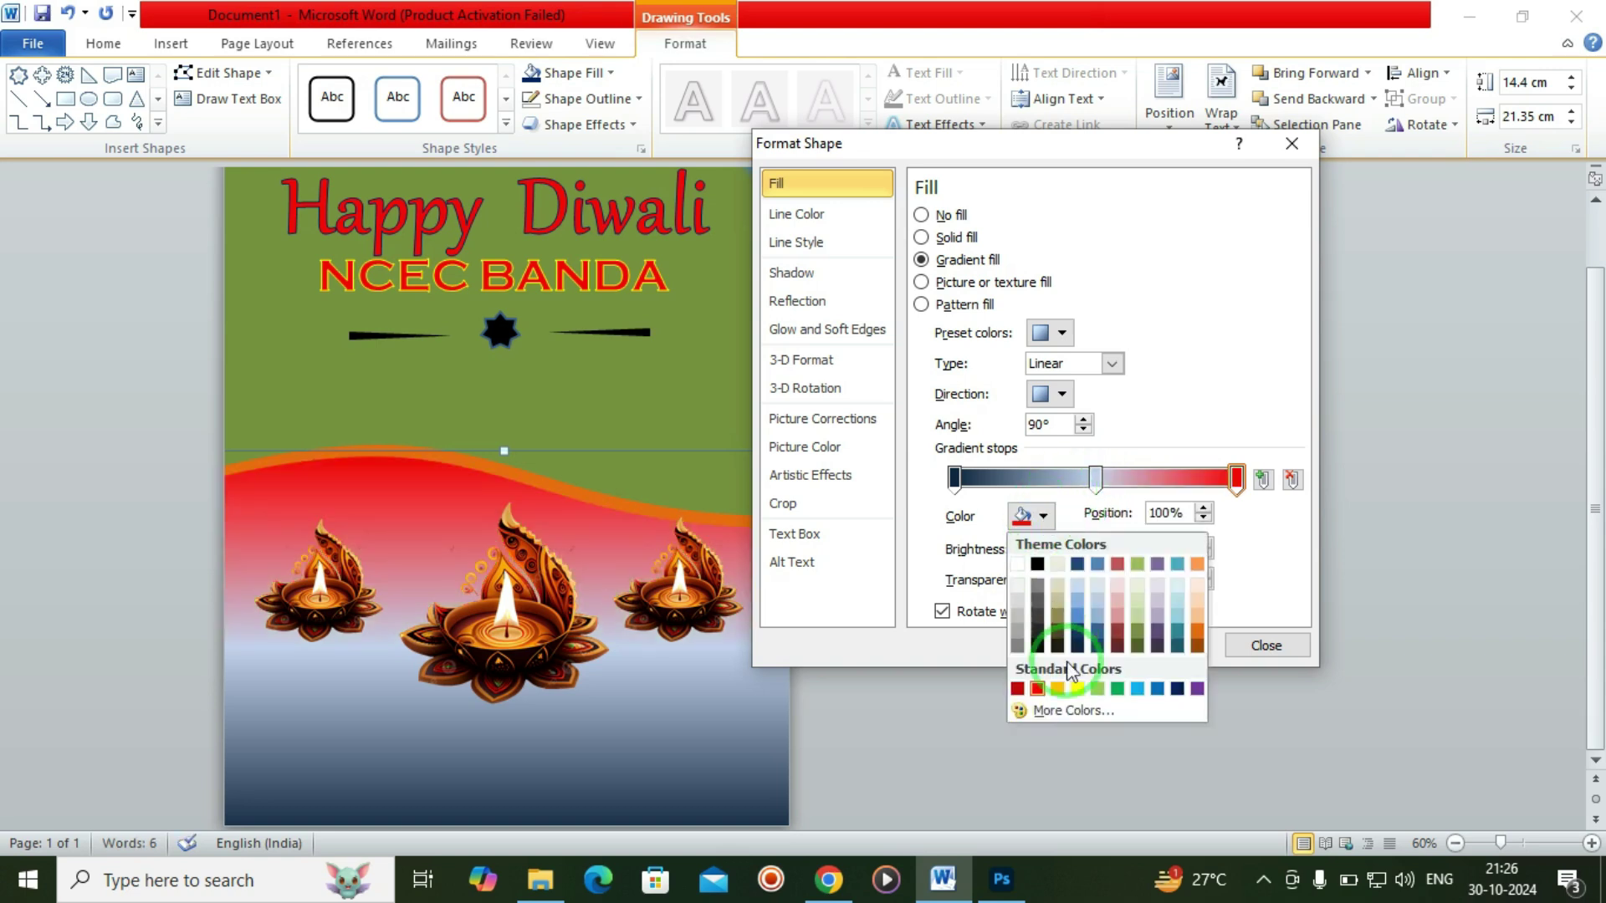
pyautogui.click(1136, 689)
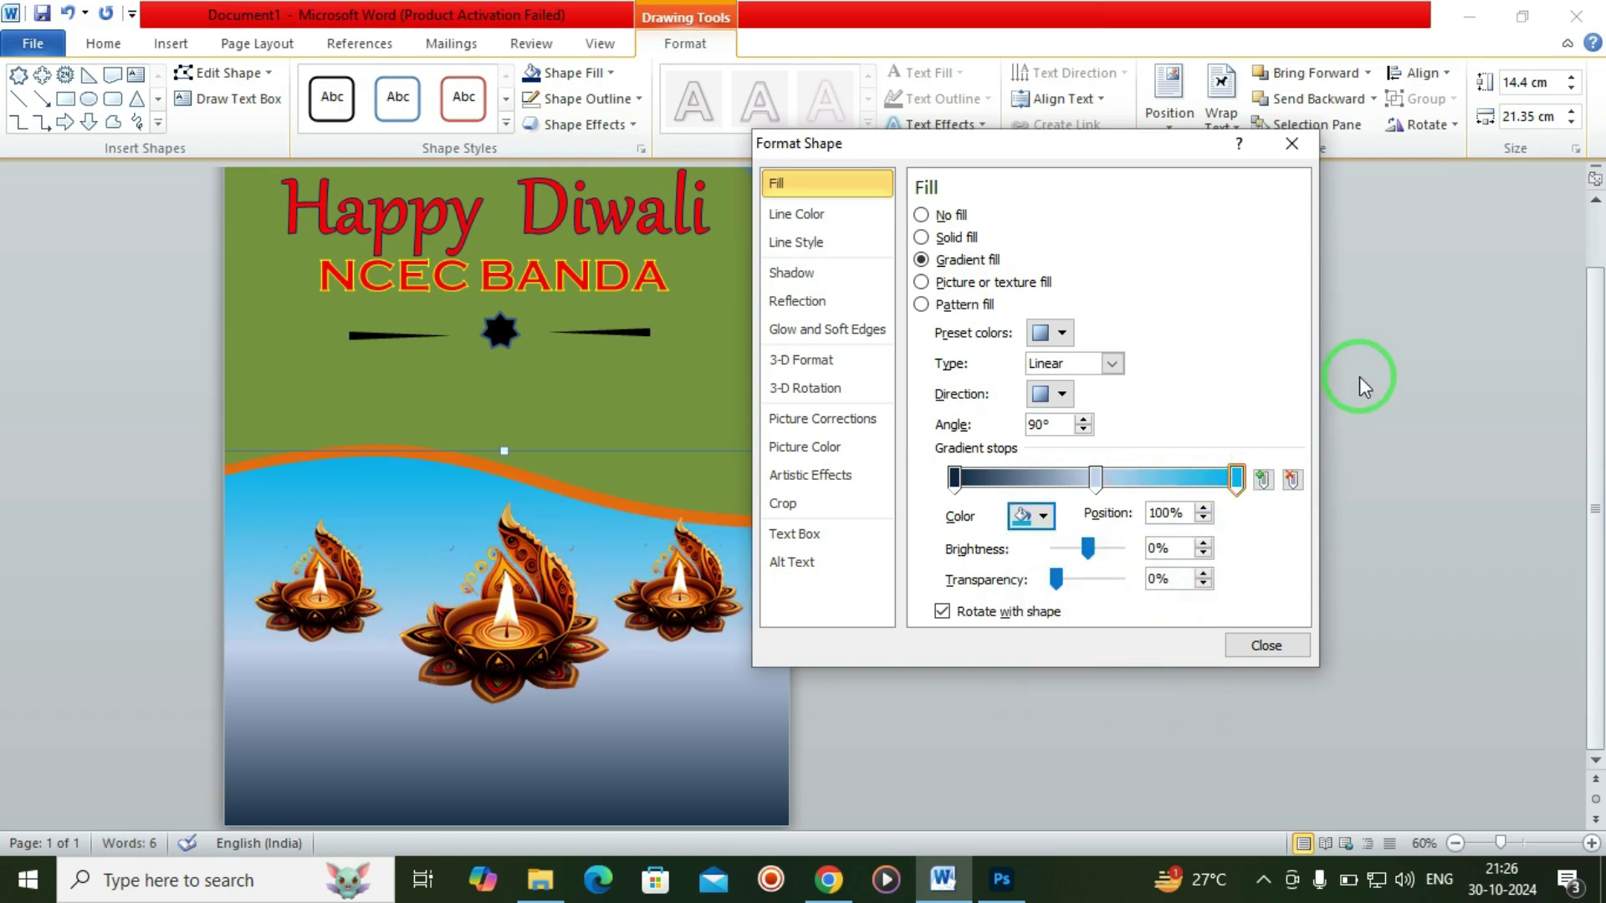
pyautogui.click(1301, 150)
pyautogui.click(1331, 408)
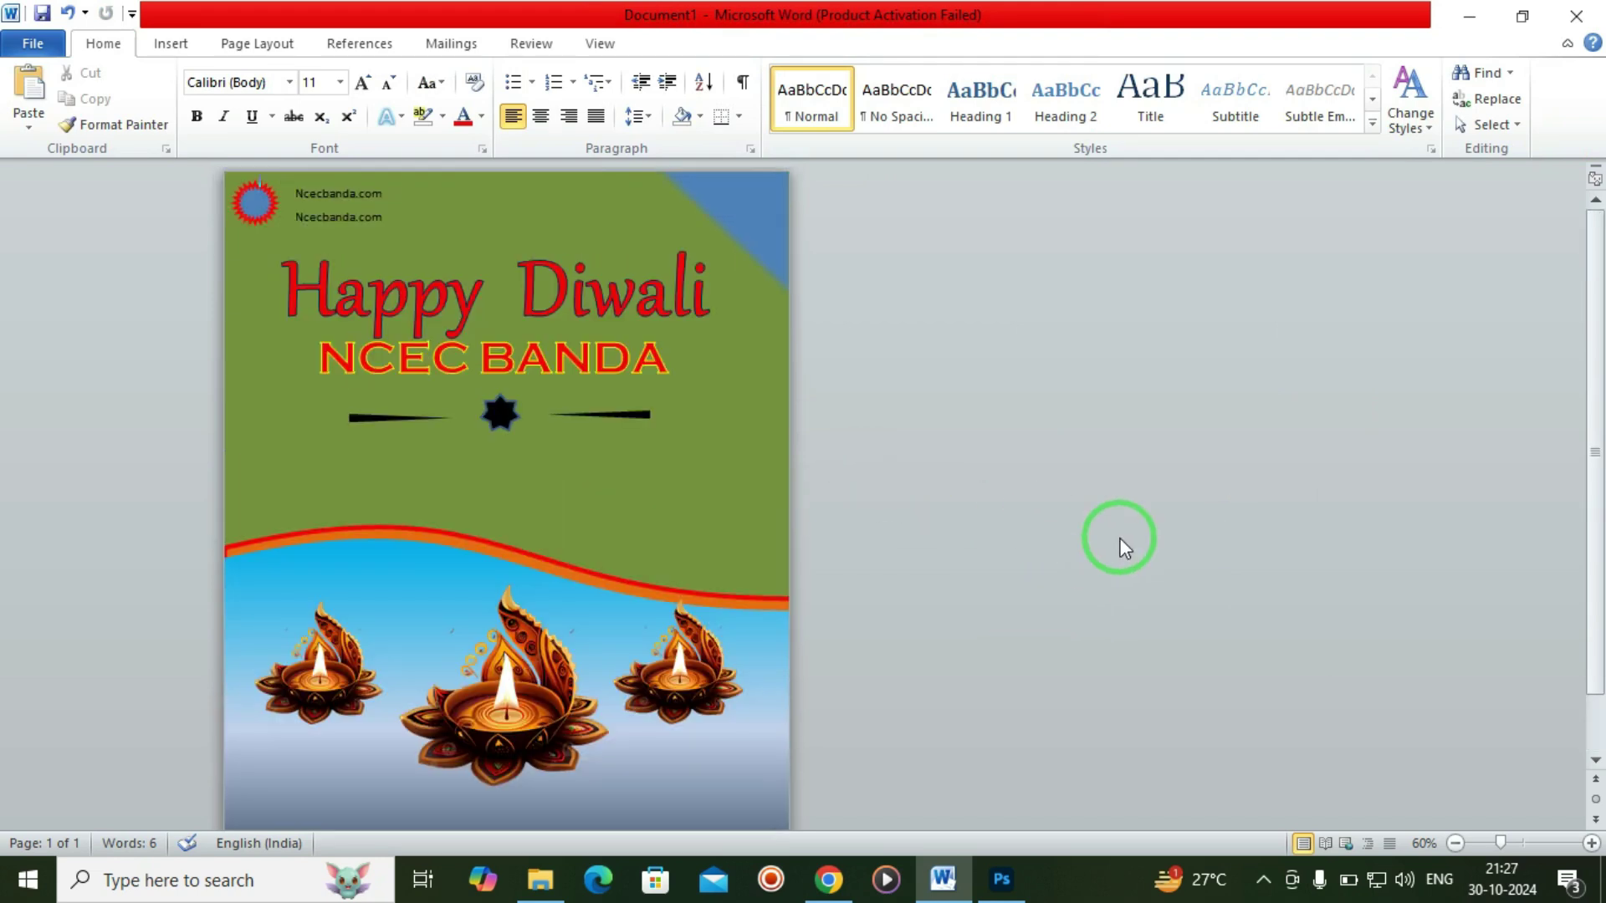
# Set the Page Color to the white theme colour.
pyautogui.click(256, 44)
pyautogui.click(619, 117)
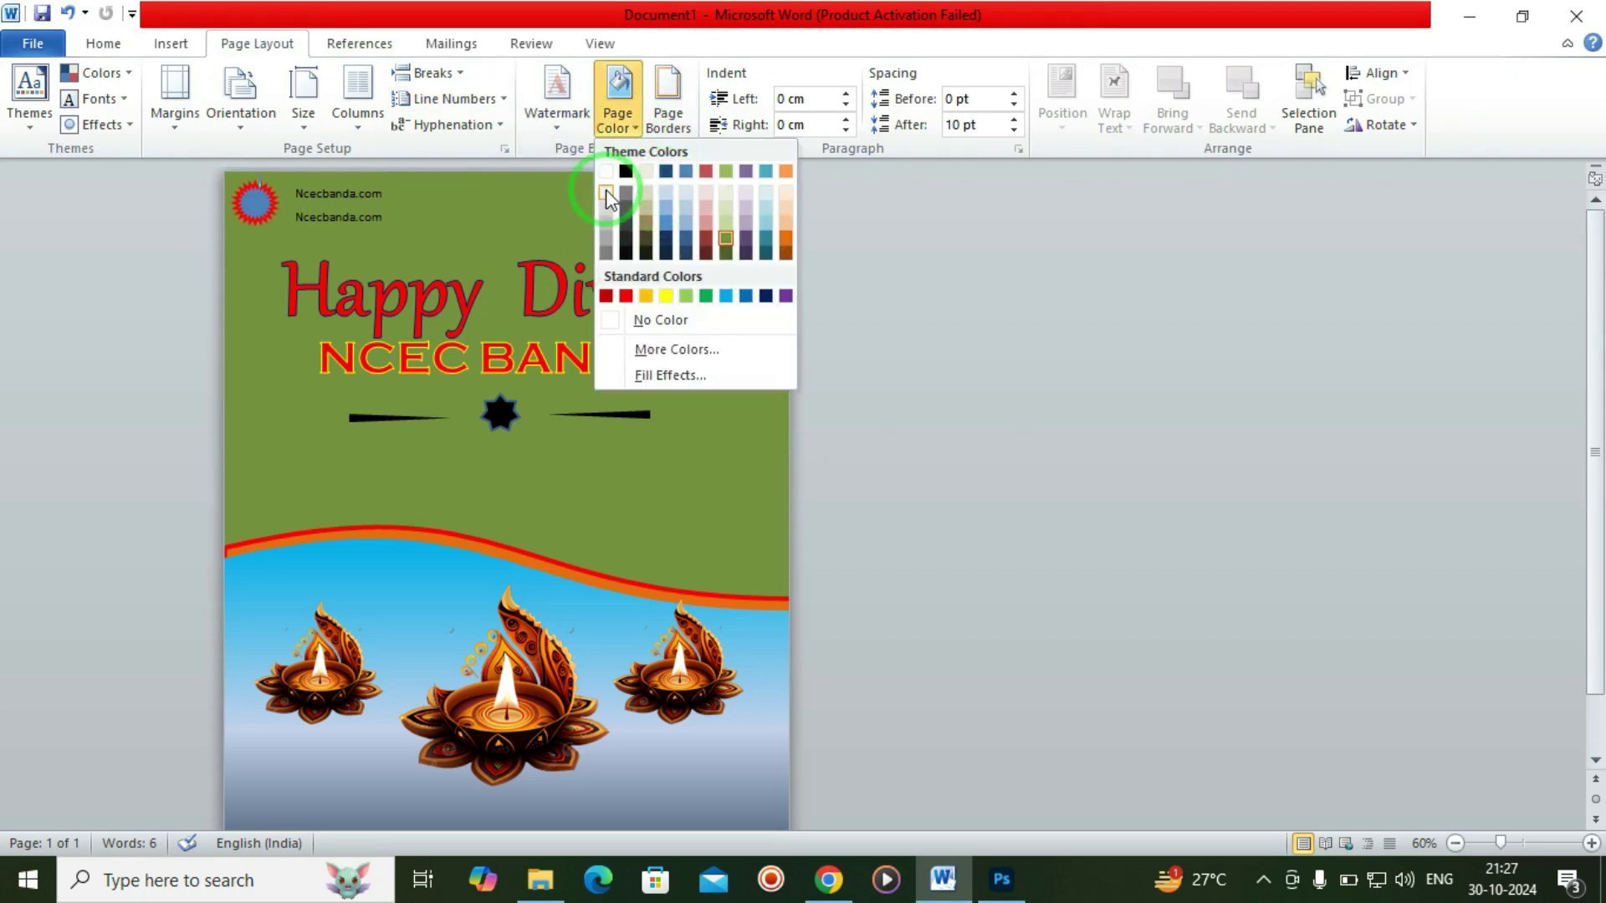
pyautogui.click(606, 194)
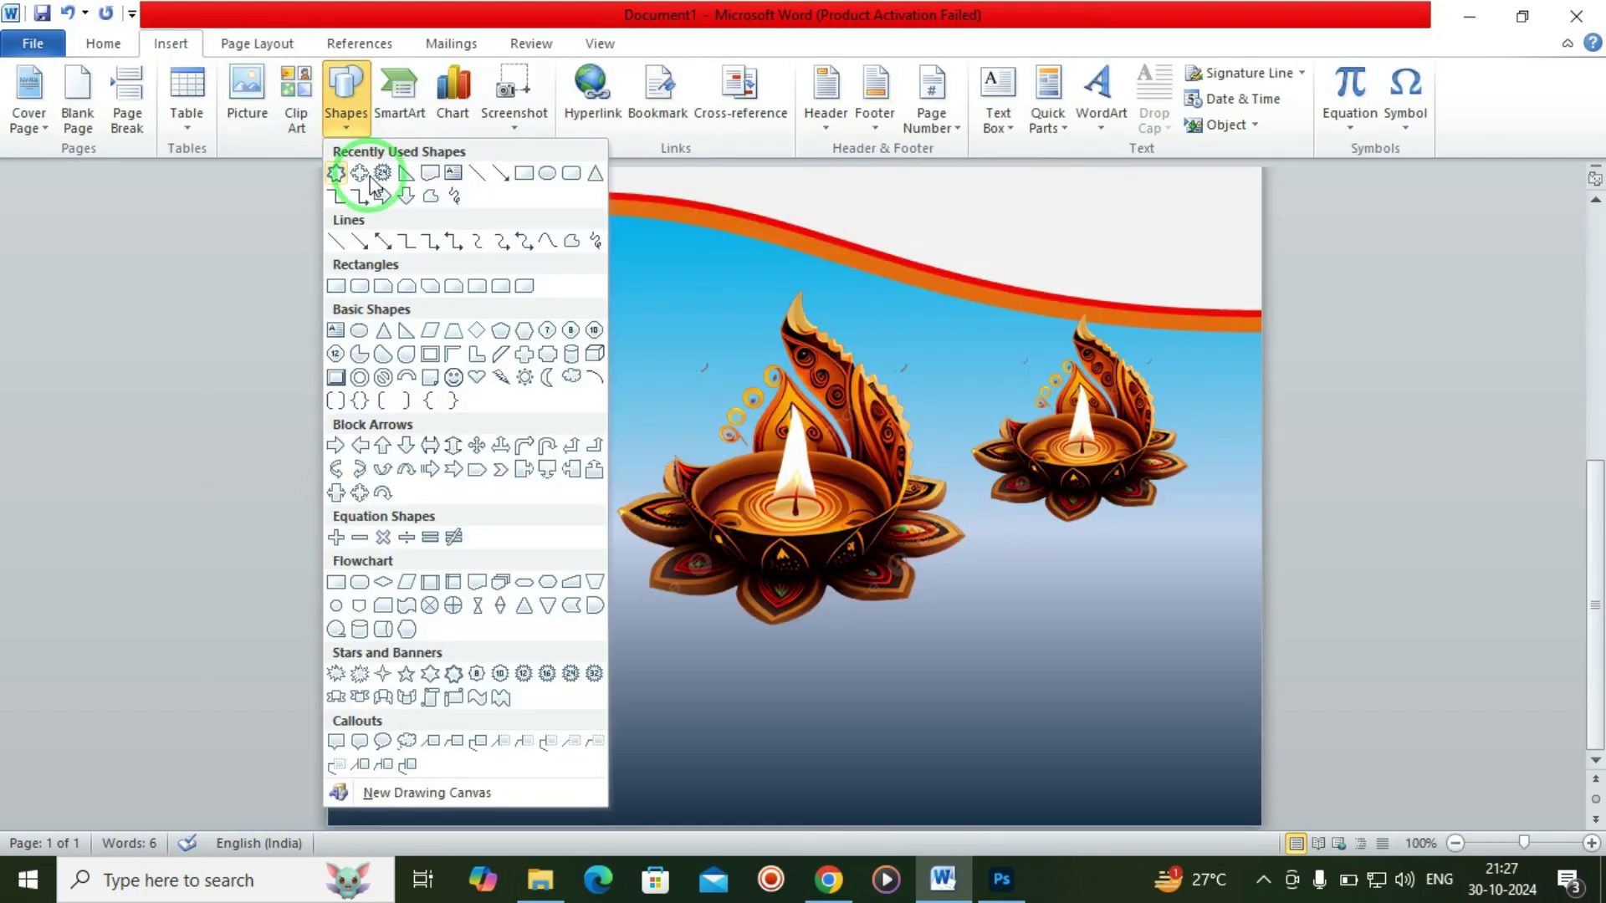
# Draw a text box below the diyas and type the date October 31th, 2024.
pyautogui.click(358, 167)
pyautogui.moveTo(517, 623); pyautogui.dragTo(1084, 705)
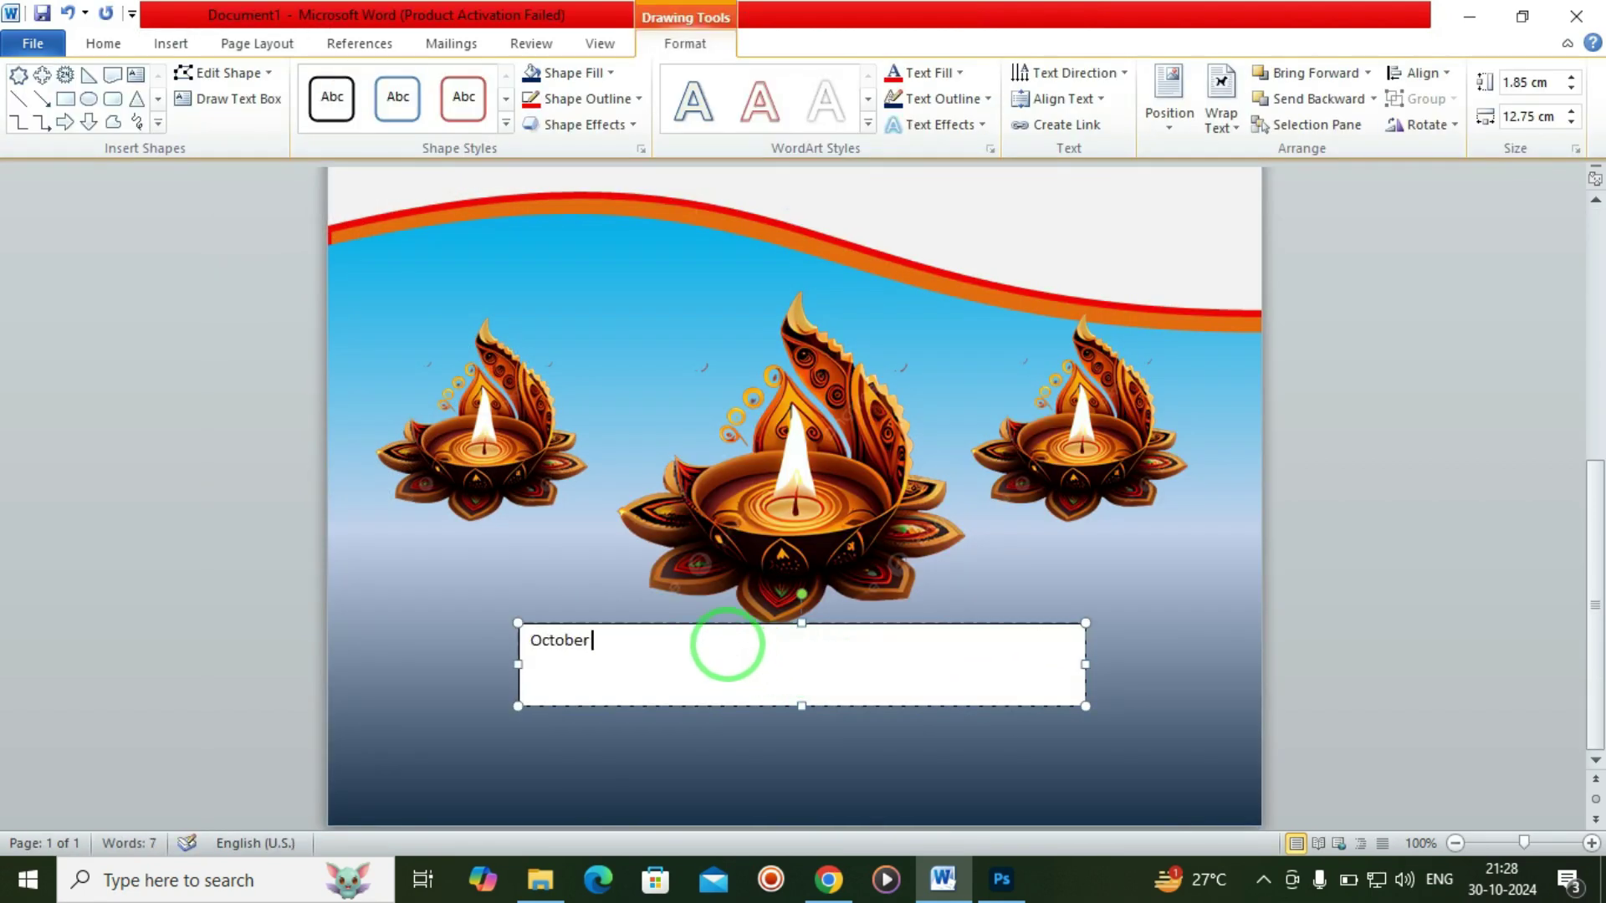
pyautogui.write('31 th , 202')
pyautogui.hotkey('ctrl', 'a')
# Center the date in Copperplate Gothic Bold at 24 pt.
pyautogui.click(103, 44)
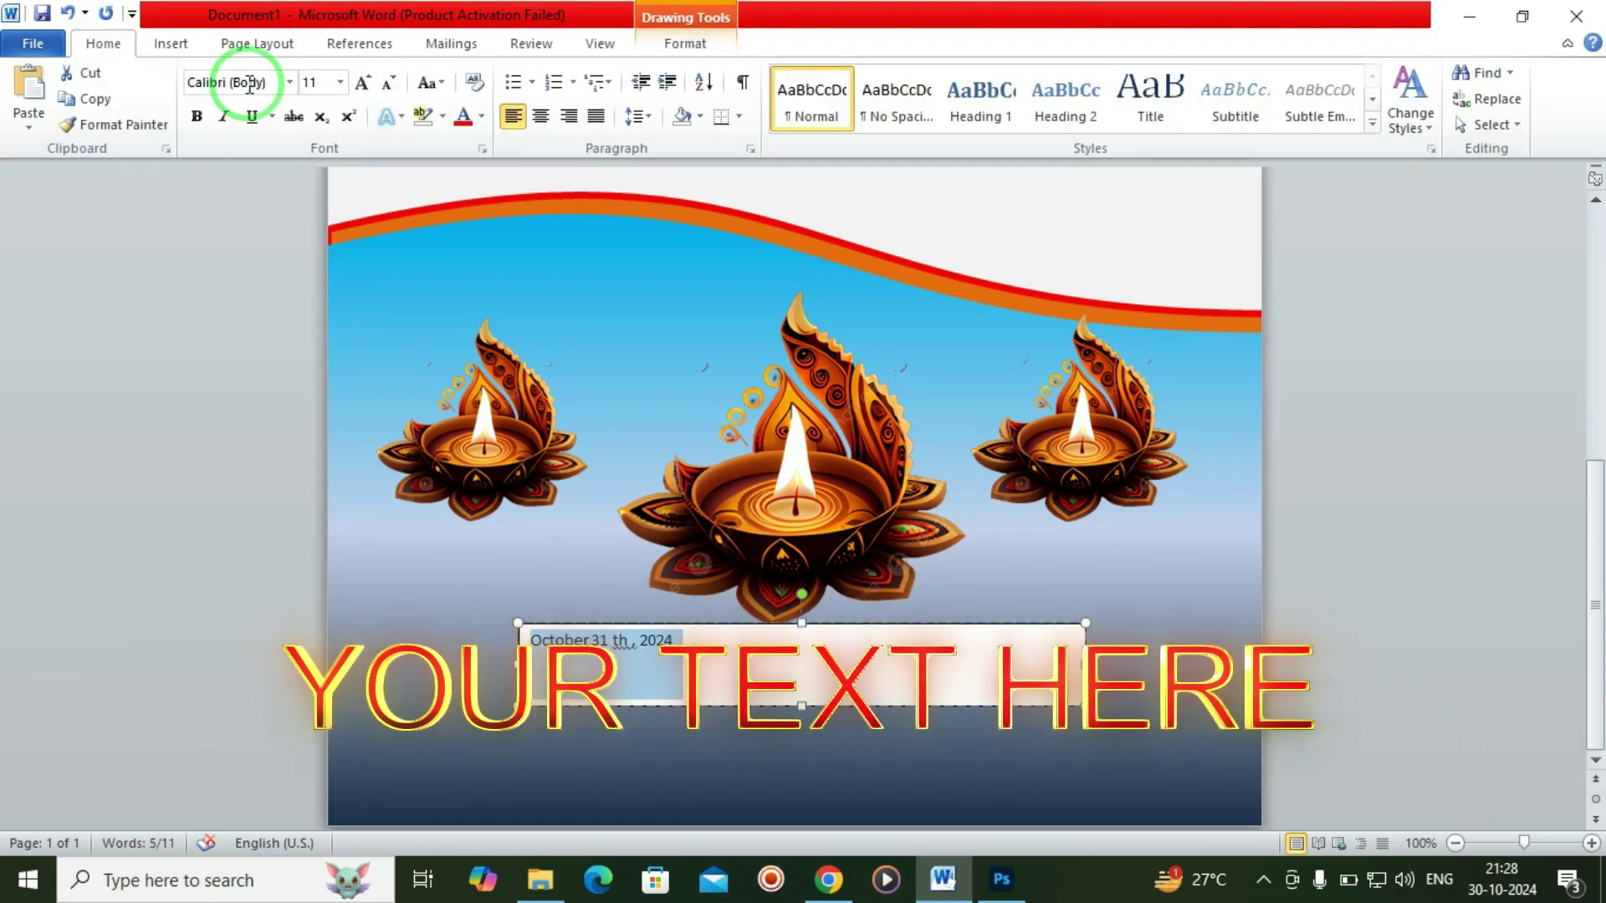
pyautogui.click(362, 82)
pyautogui.click(362, 82)
pyautogui.click(362, 82)
pyautogui.click(541, 117)
pyautogui.click(289, 82)
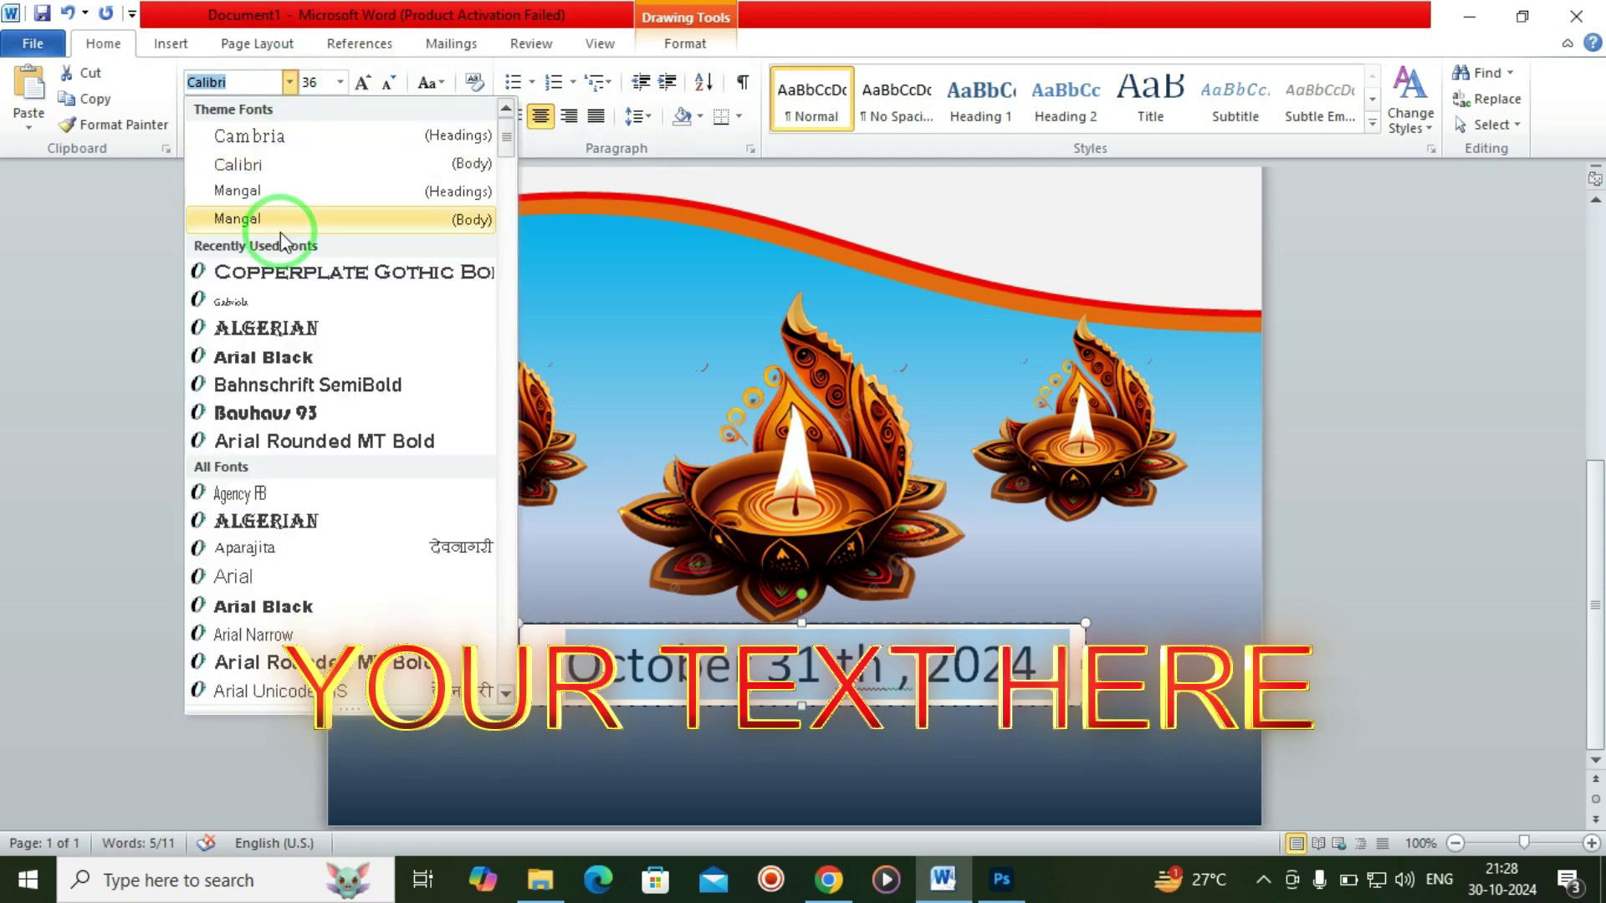
pyautogui.click(284, 273)
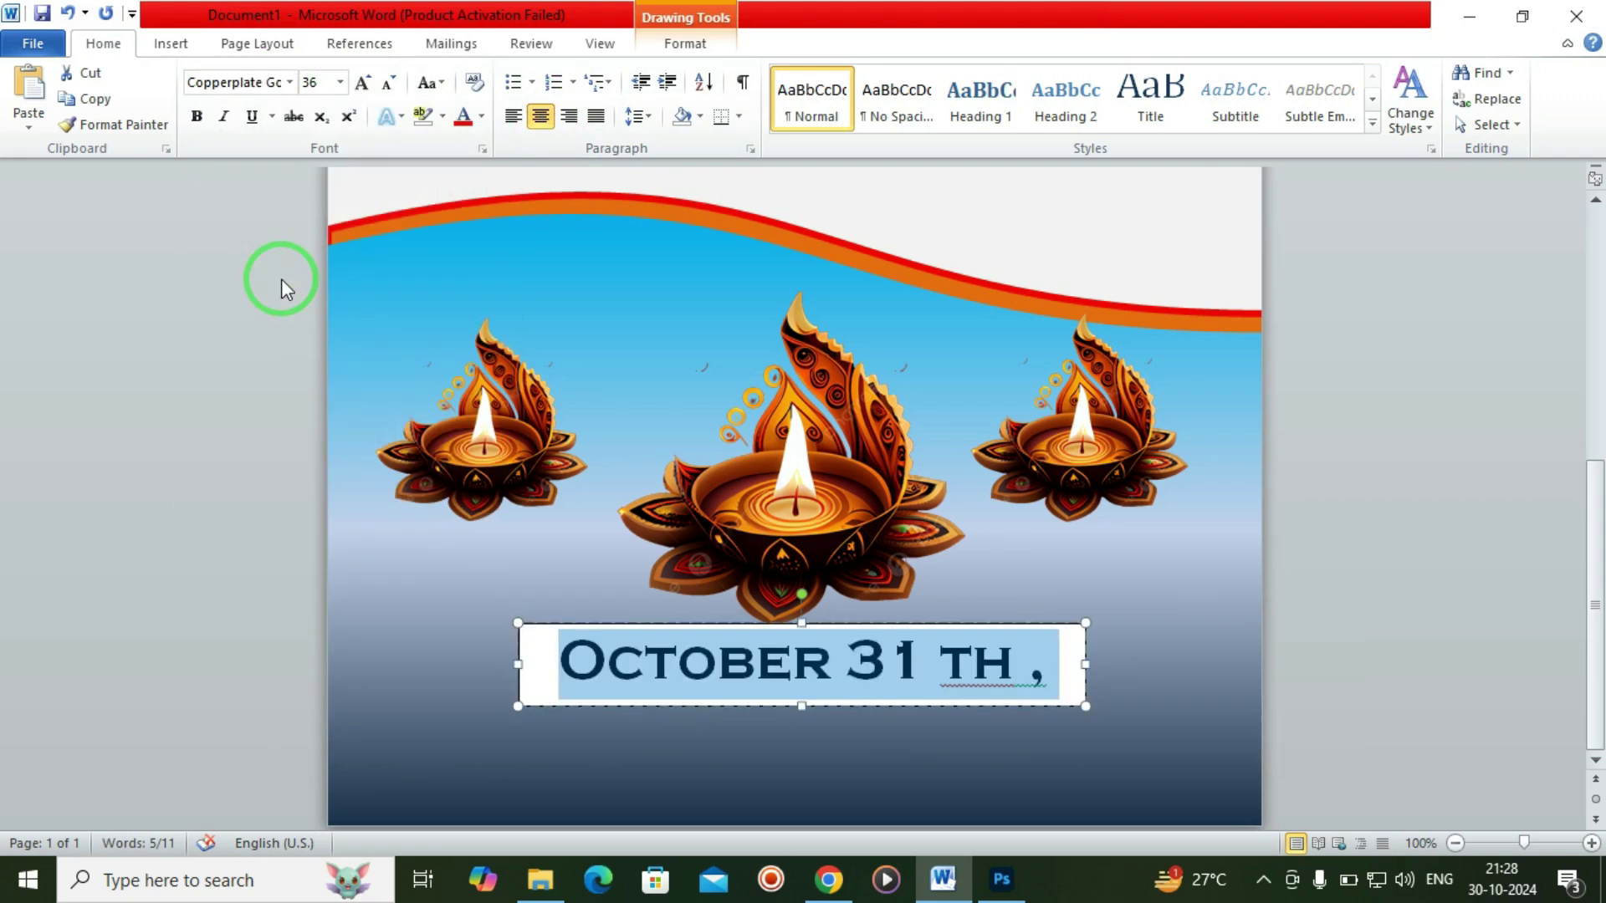
pyautogui.click(389, 82)
pyautogui.click(389, 82)
pyautogui.click(389, 82)
# Make the 'th' after 31 superscript and remove the space before it.
pyautogui.click(843, 652)
pyautogui.doubleClick(857, 652)
pyautogui.click(348, 116)
pyautogui.click(835, 669)
pyautogui.press('BackSpace')
pyautogui.click(993, 686)
pyautogui.tripleClick(1044, 674)
# Remove the date text box's outline and make the date text white.
pyautogui.click(1340, 639)
pyautogui.click(935, 649)
pyautogui.click(685, 43)
pyautogui.click(566, 265)
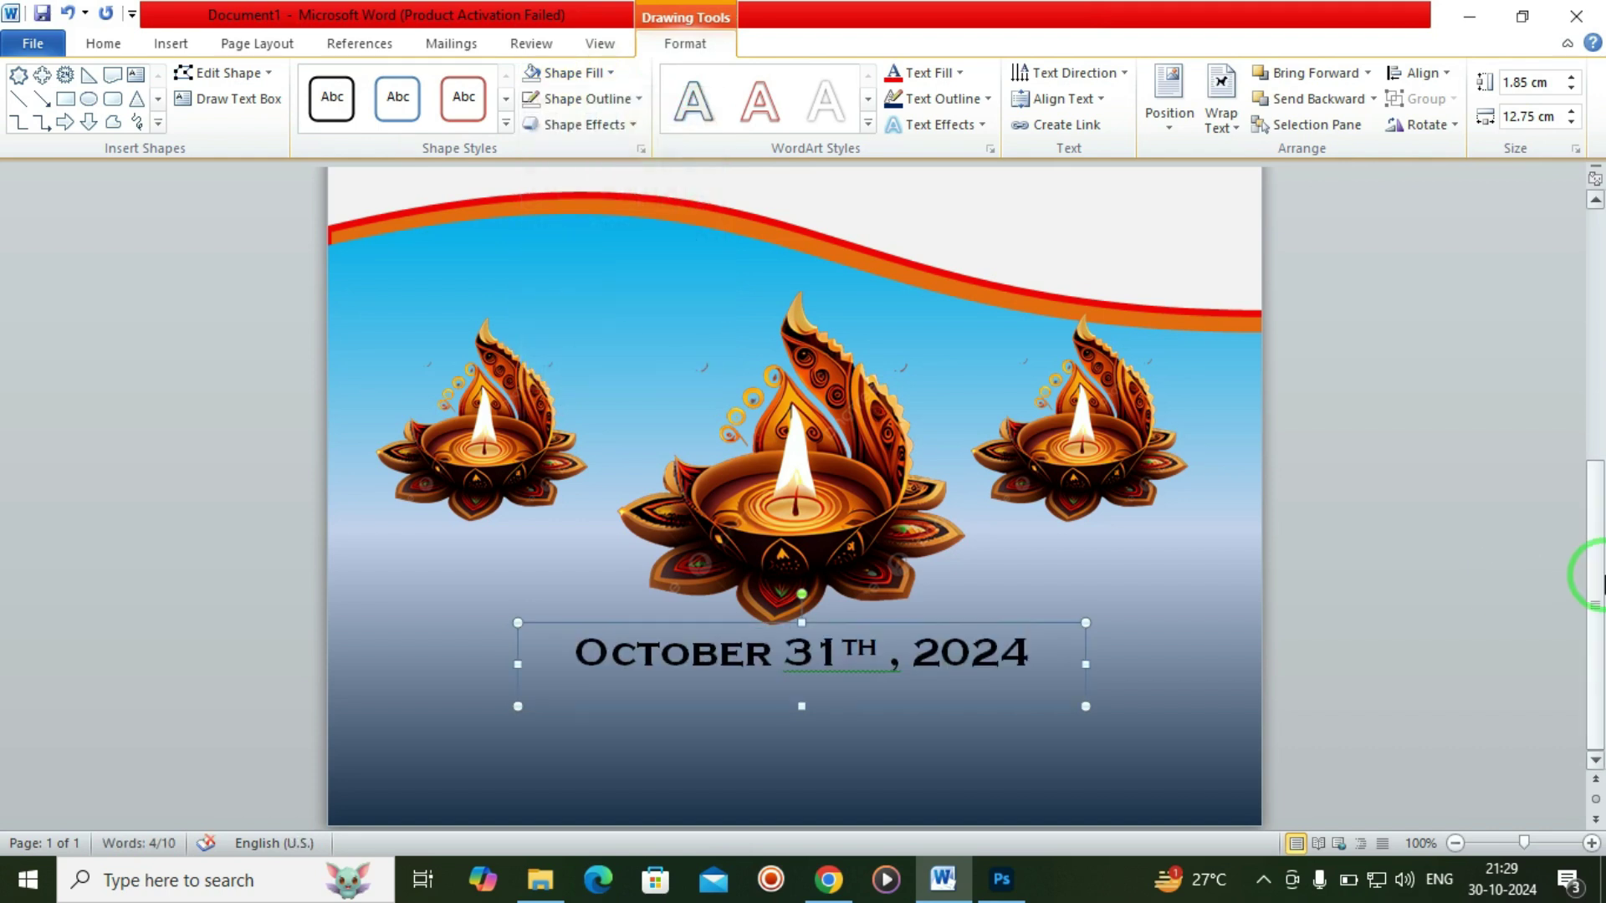
pyautogui.click(1380, 544)
pyautogui.click(831, 646)
pyautogui.tripleClick(830, 646)
pyautogui.click(482, 116)
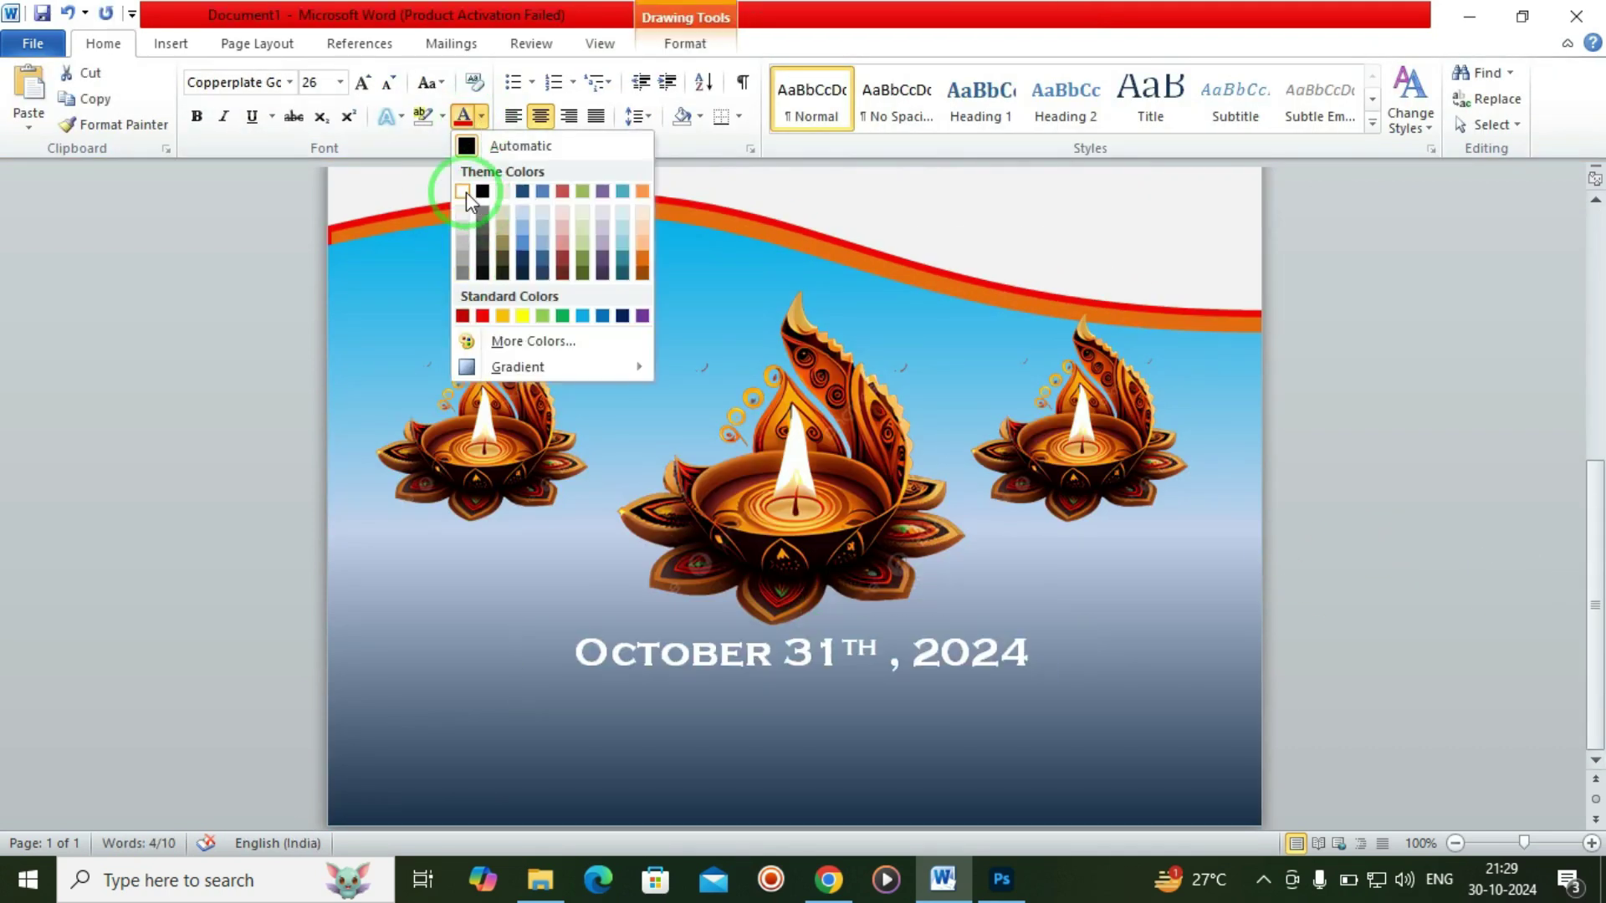
pyautogui.scroll(10, 493, 473)
pyautogui.click(494, 472)
# Replace the header words with 'Party INVITATION' and widen its box to one line.
pyautogui.moveTo(493, 473); pyautogui.dragTo(1072, 467)
pyautogui.write('Party INVITATION')
pyautogui.moveTo(1130, 534); pyautogui.dragTo(1218, 534)
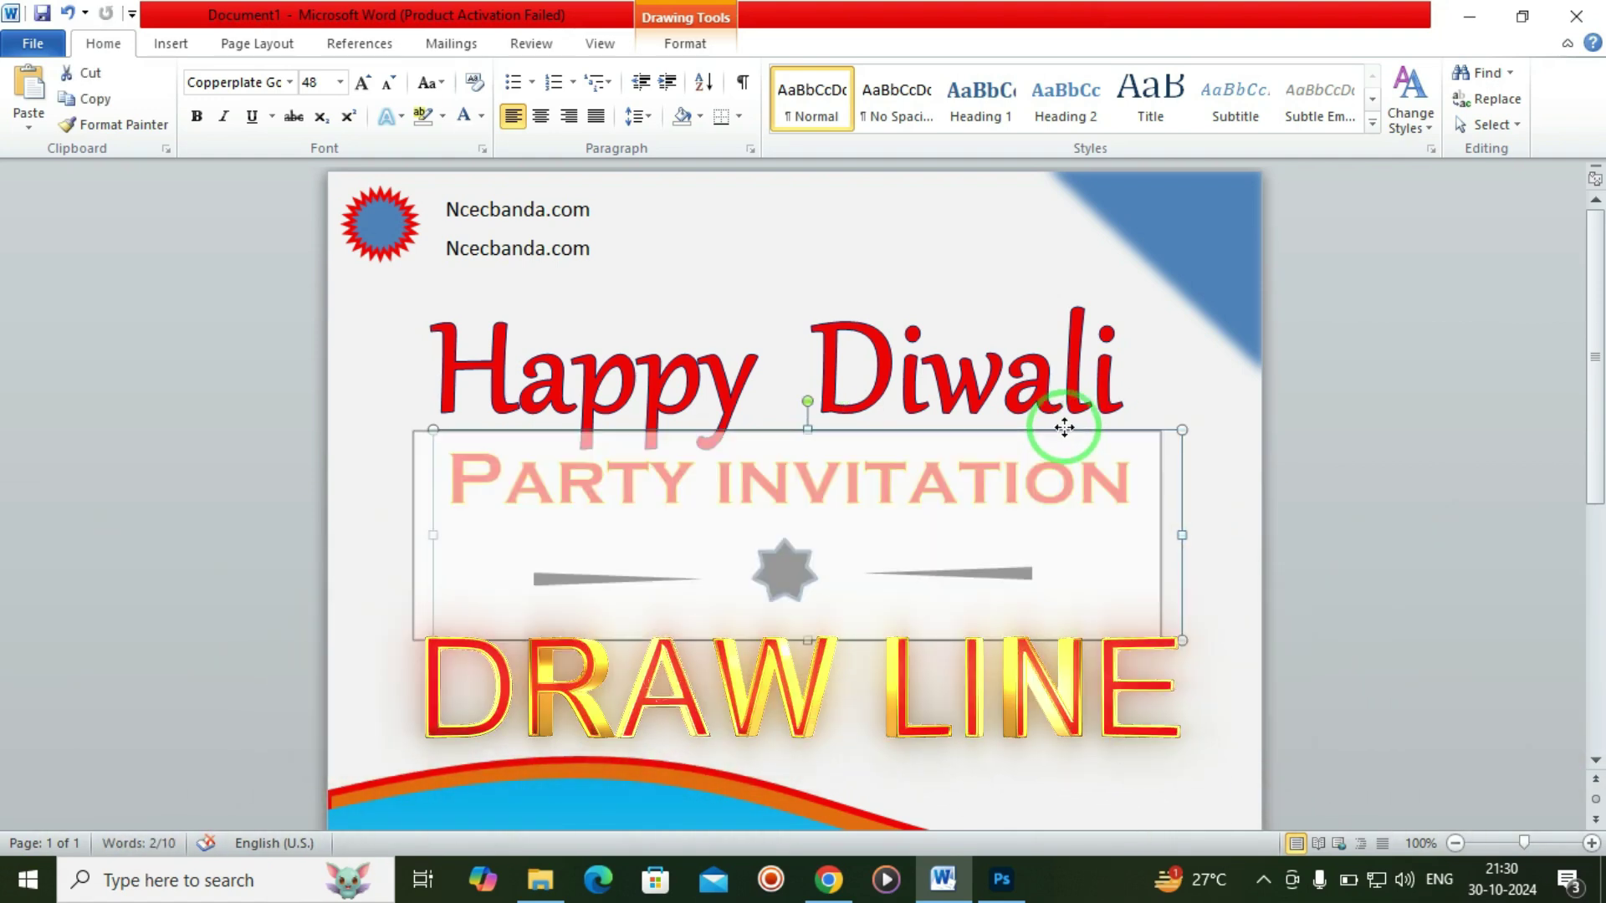
pyautogui.scroll(-10, 1062, 426)
# Draw a horizontal line beneath the date and colour it white.
pyautogui.click(171, 43)
pyautogui.click(346, 100)
pyautogui.moveTo(497, 674); pyautogui.dragTo(1113, 674)
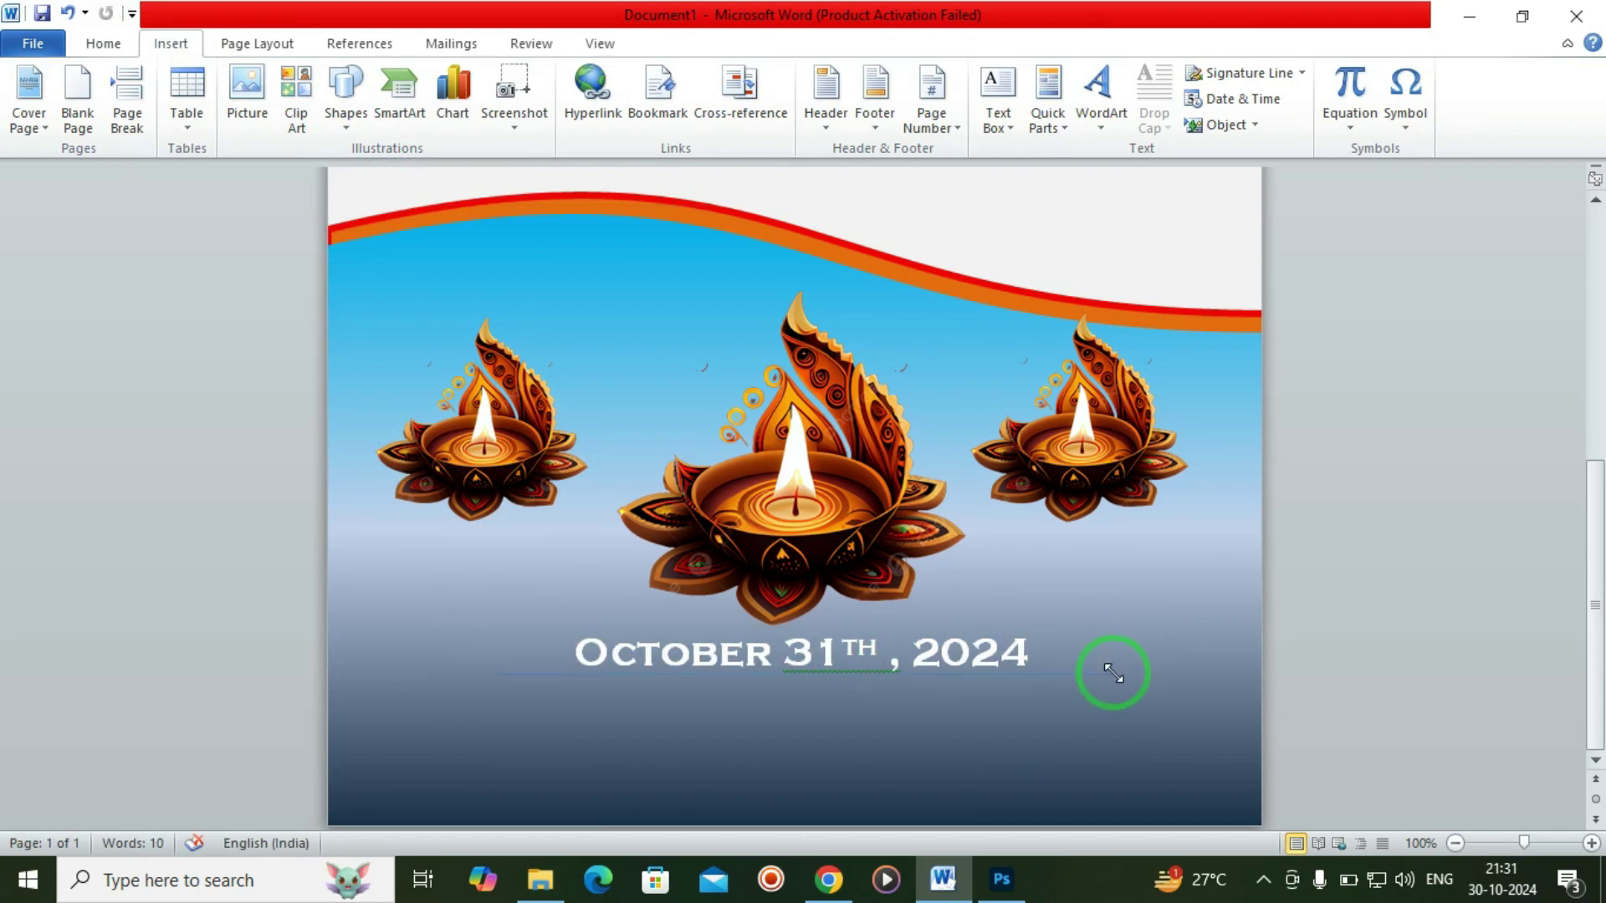
pyautogui.click(571, 99)
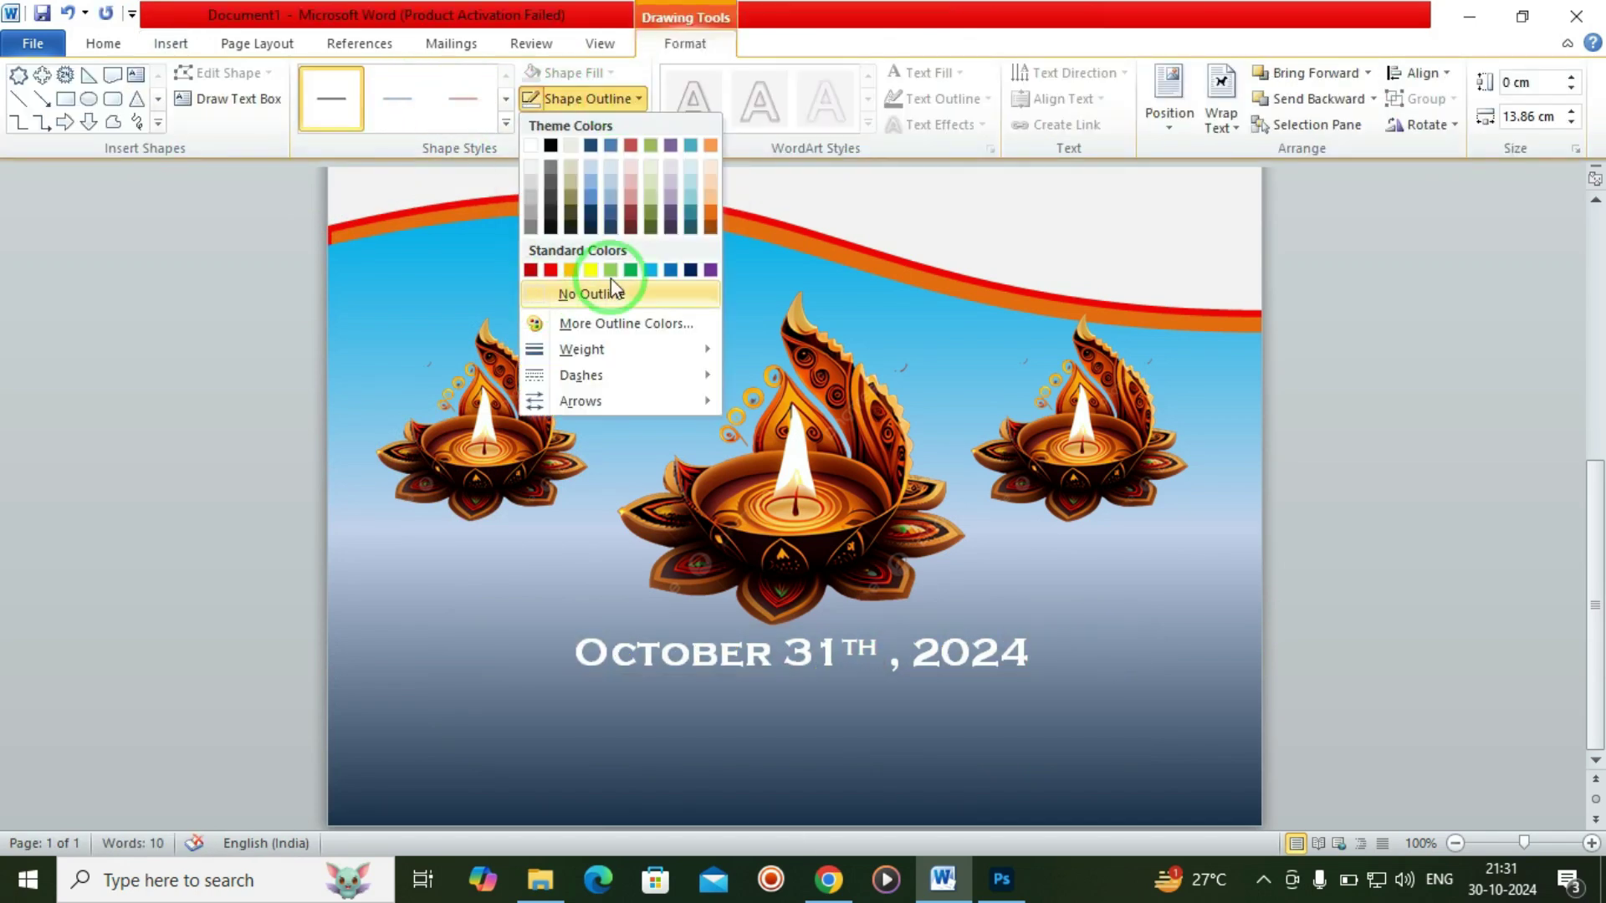
pyautogui.click(551, 151)
pyautogui.click(1380, 435)
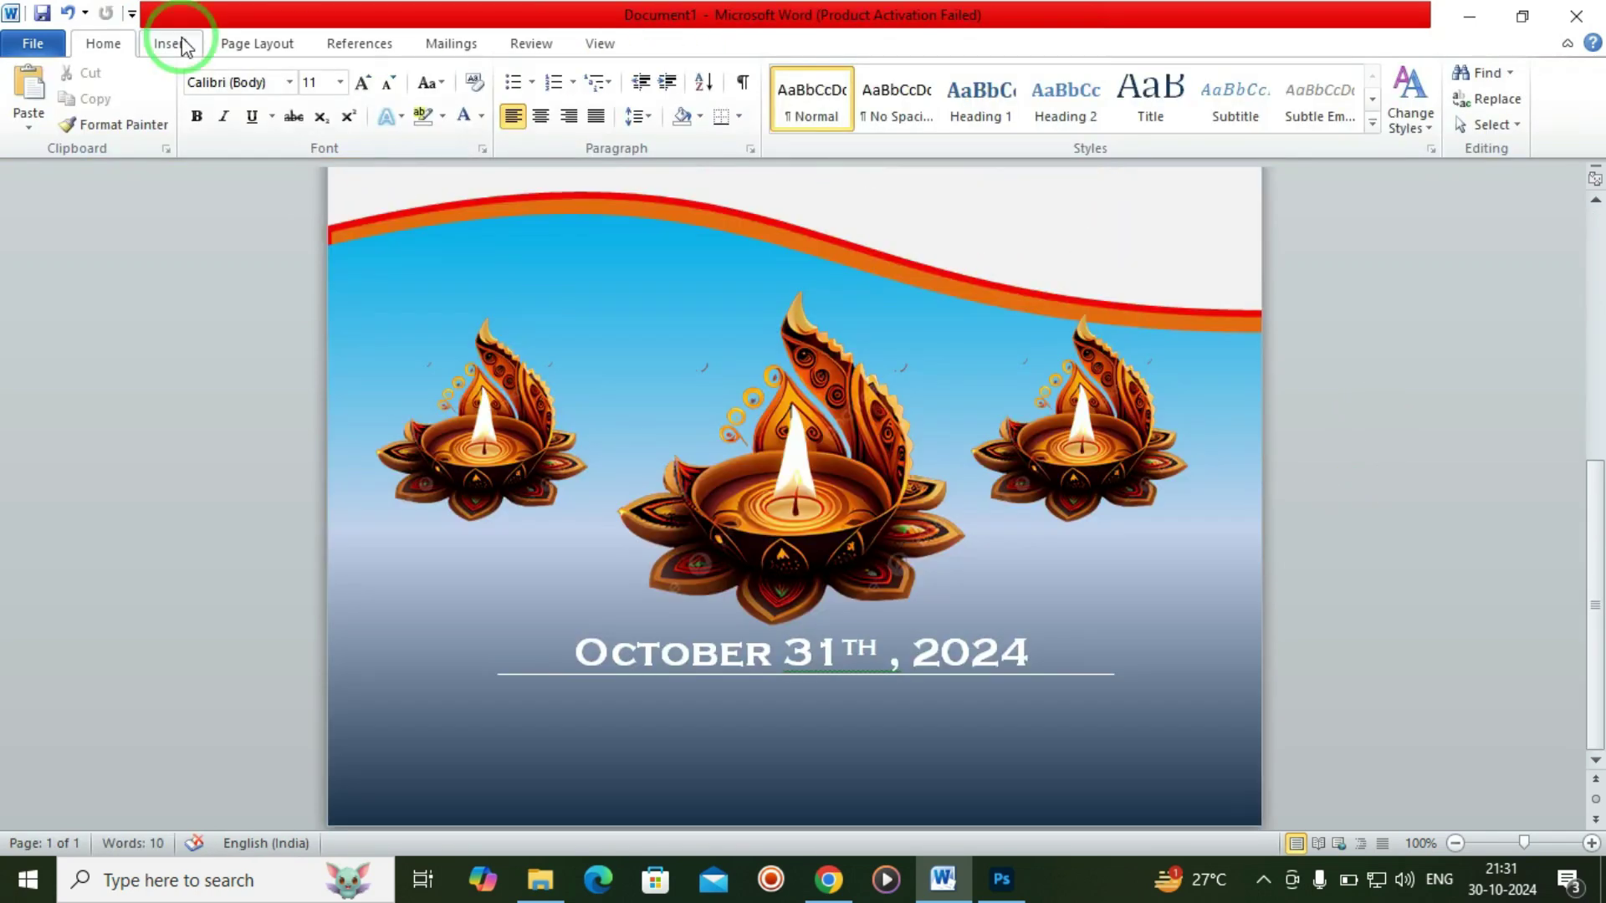
pyautogui.click(171, 43)
# Add a slightly enlarged, widely spaced white '06:00 pm name of place or Hall' line below the date.
pyautogui.moveTo(462, 706); pyautogui.dragTo(1149, 738)
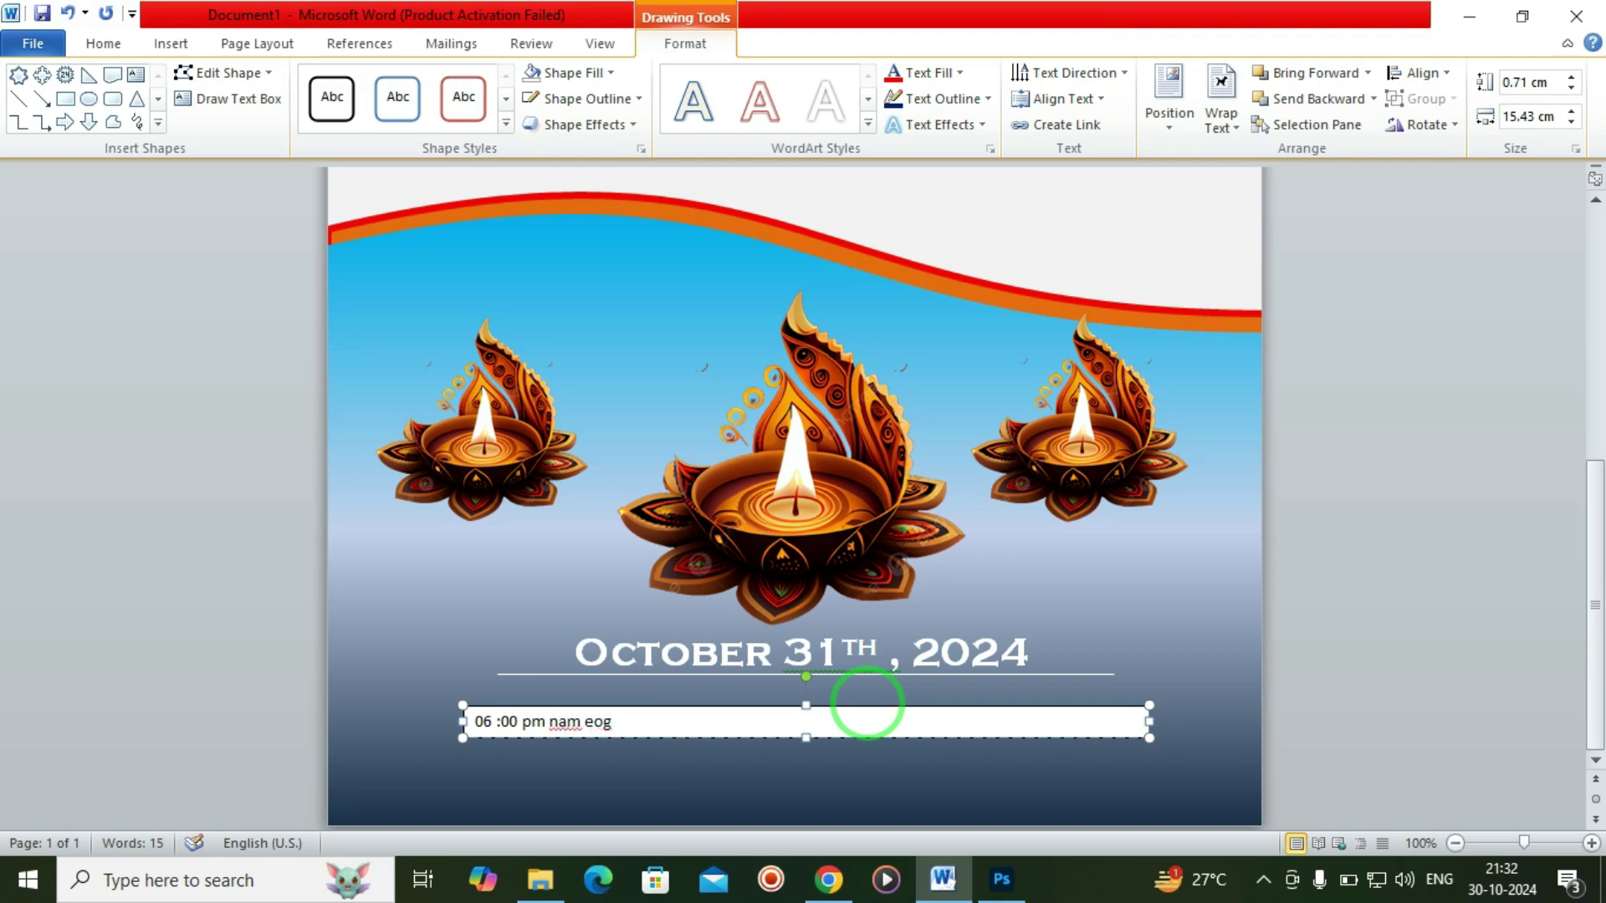
pyautogui.write('f place or Hall')
pyautogui.hotkey('ctrl', 'a')
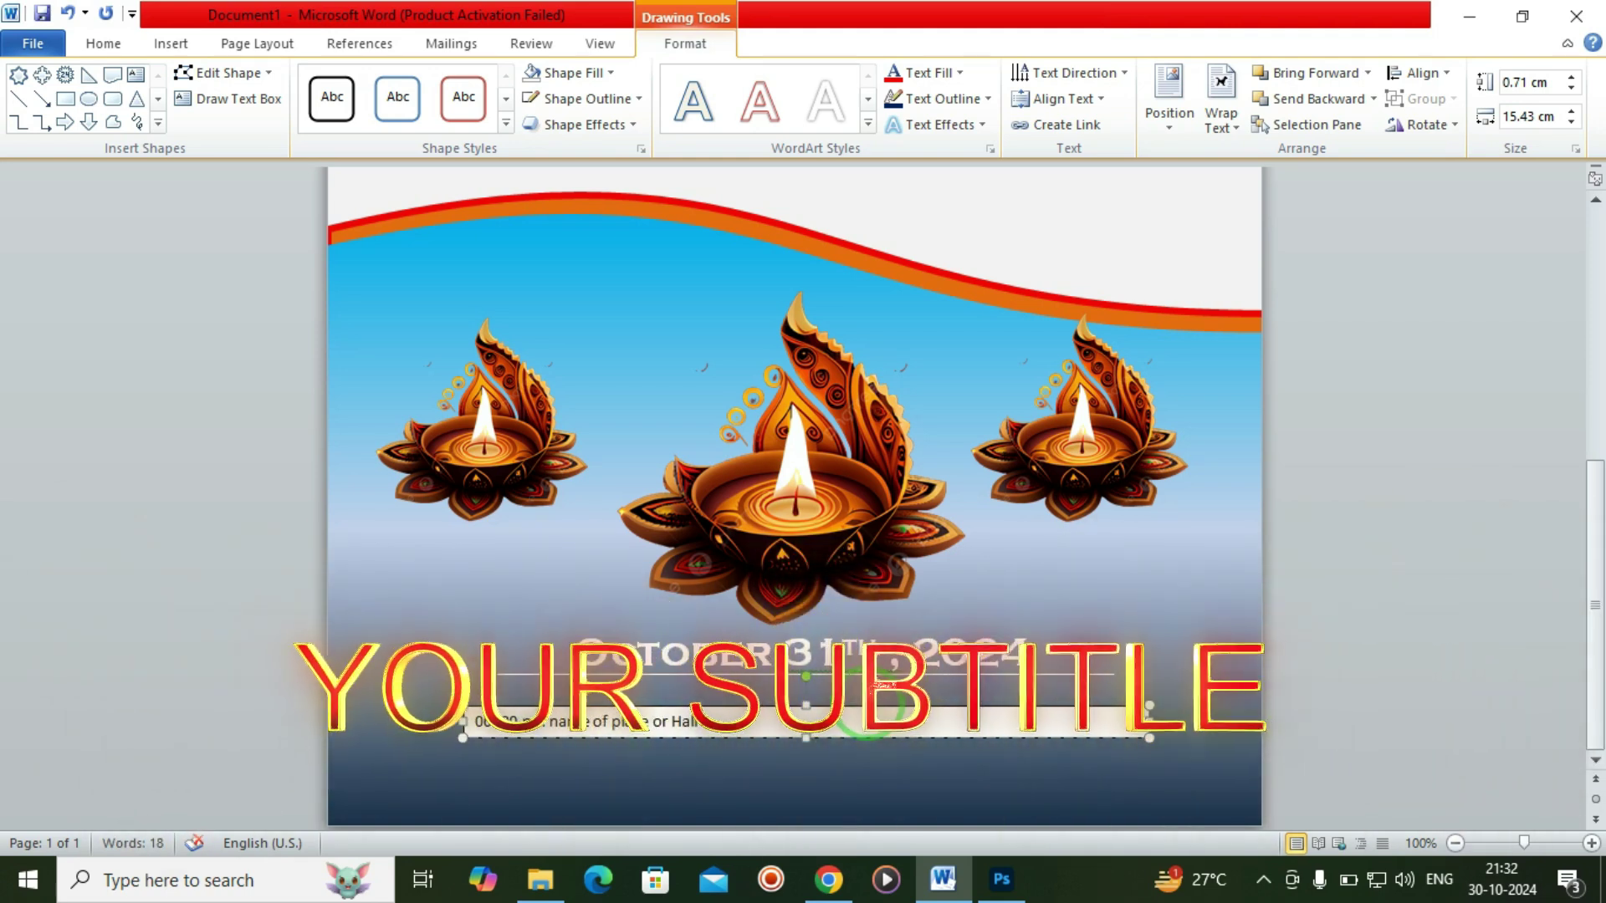
pyautogui.click(102, 44)
pyautogui.click(361, 83)
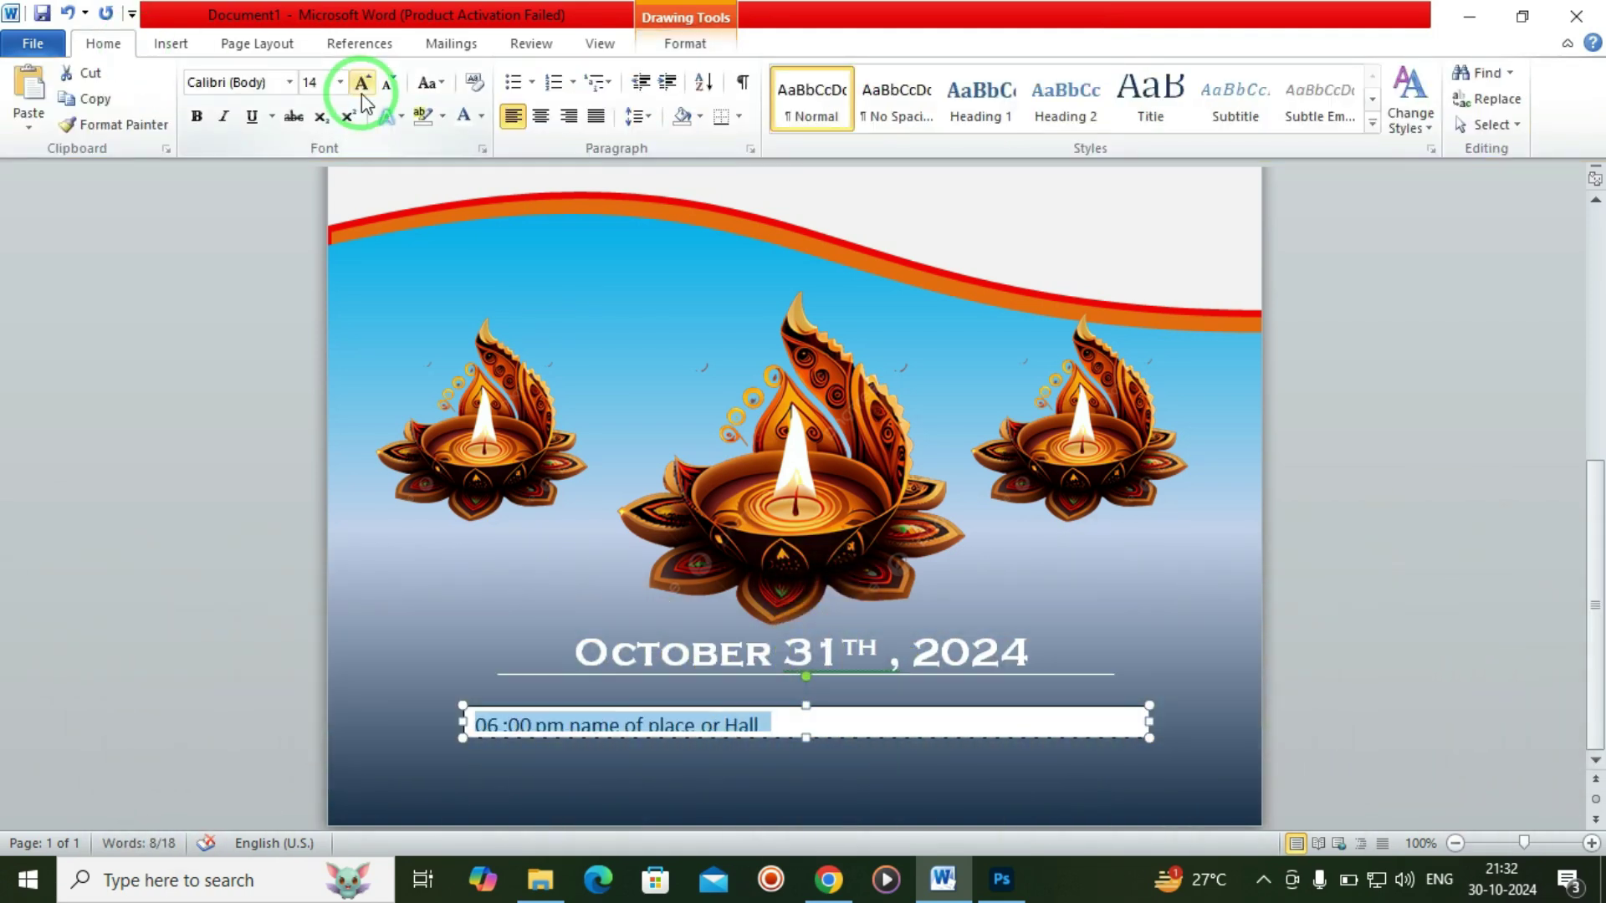
pyautogui.click(536, 708)
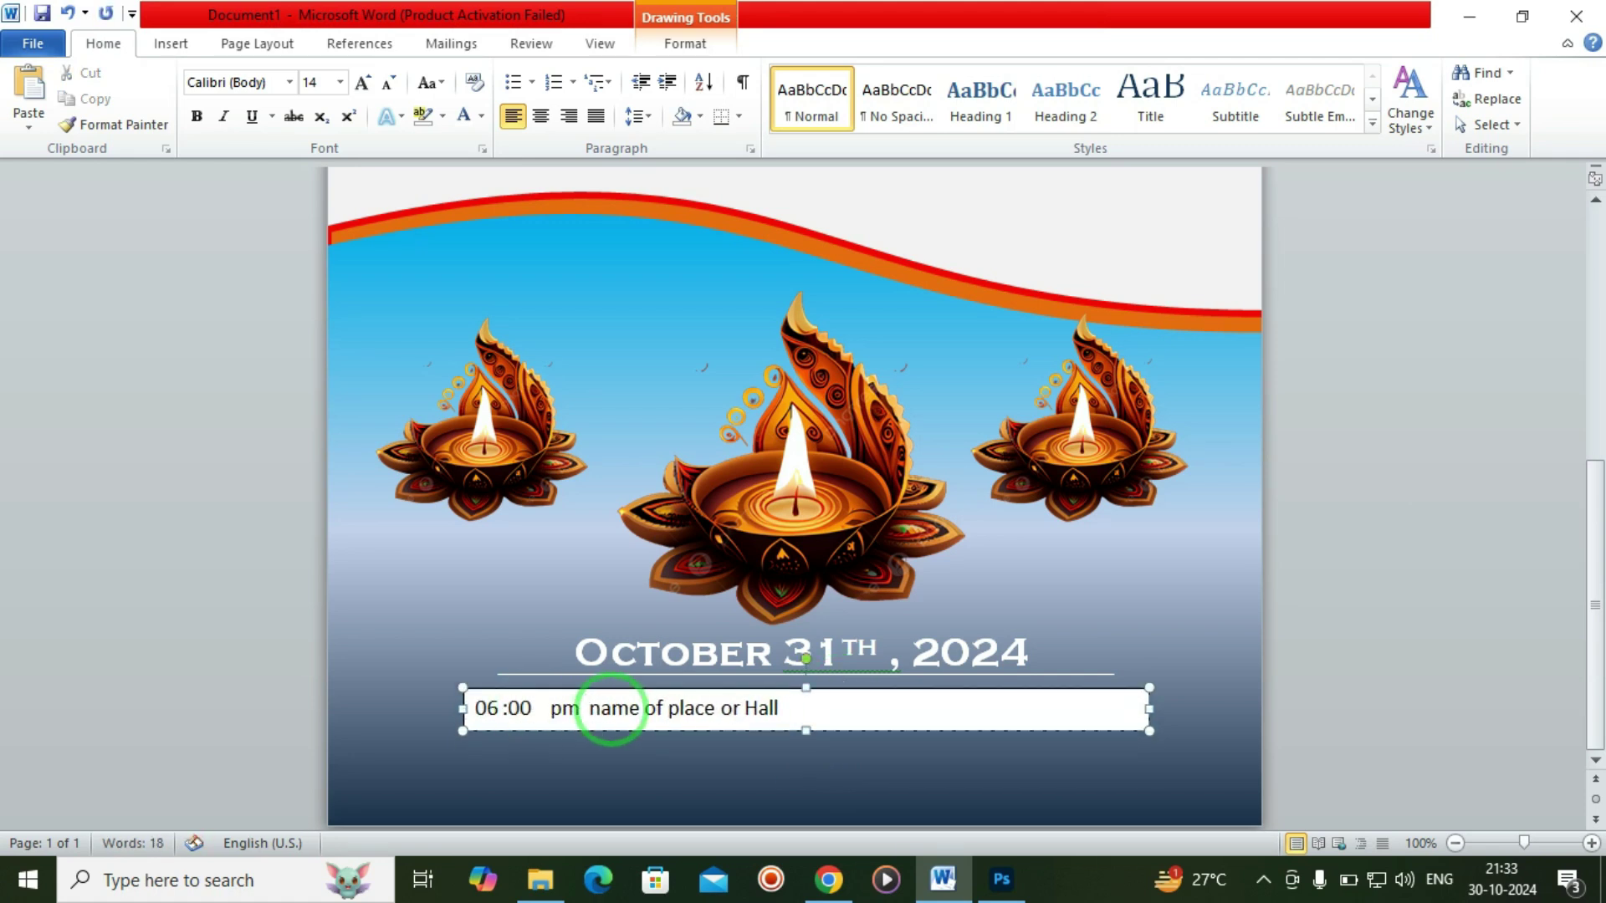
pyautogui.click(743, 710)
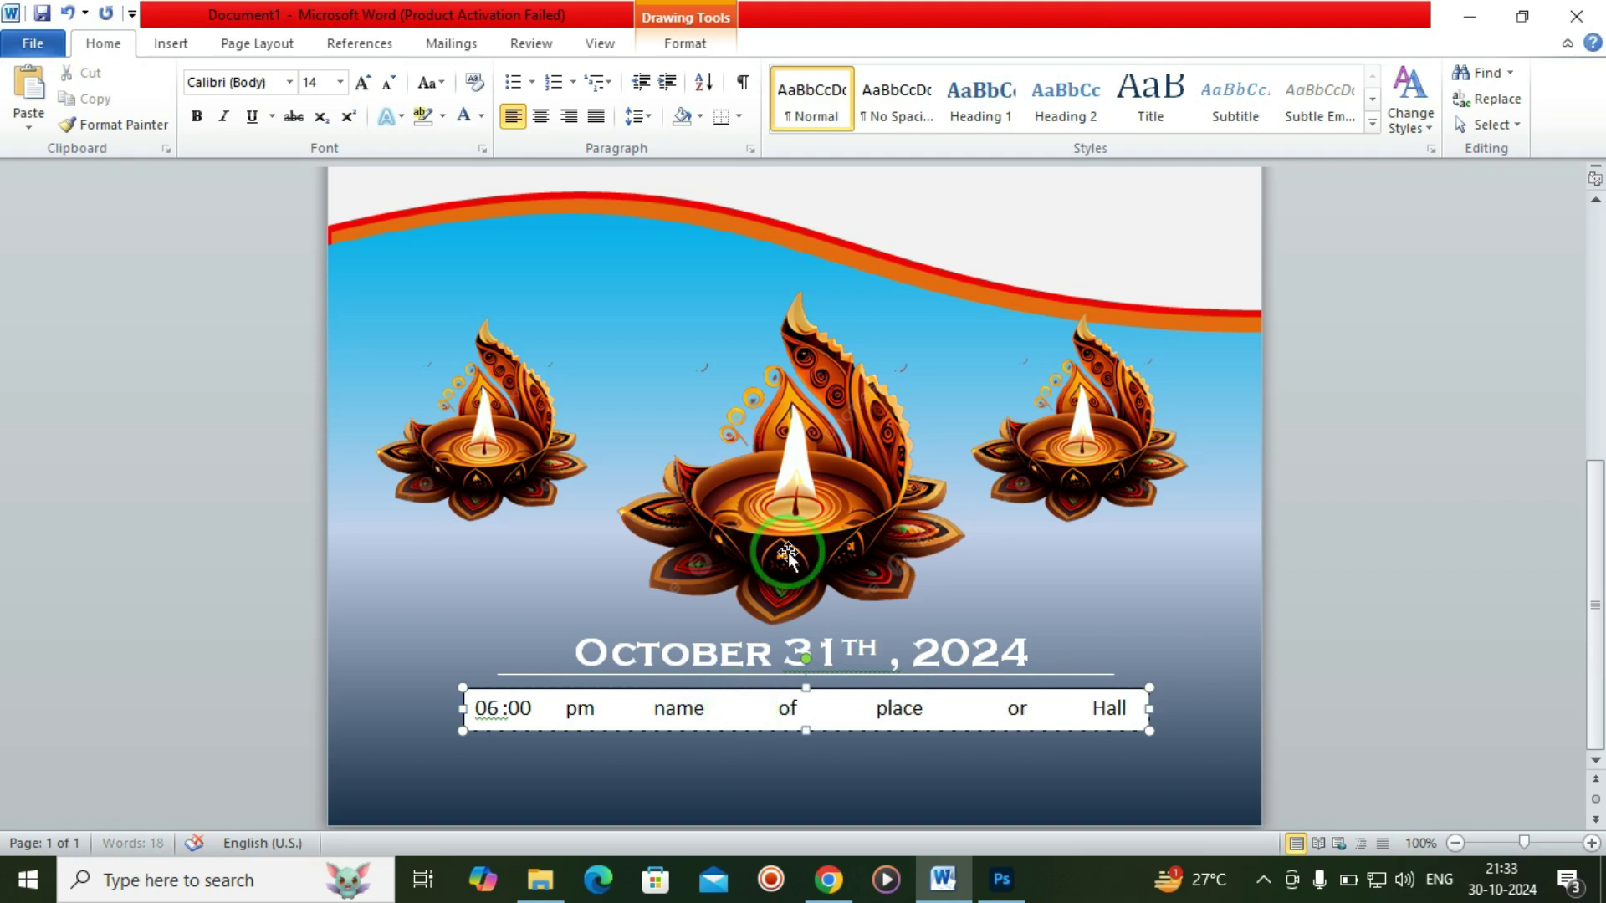
pyautogui.click(685, 43)
pyautogui.hotkey('ctrl', 'a')
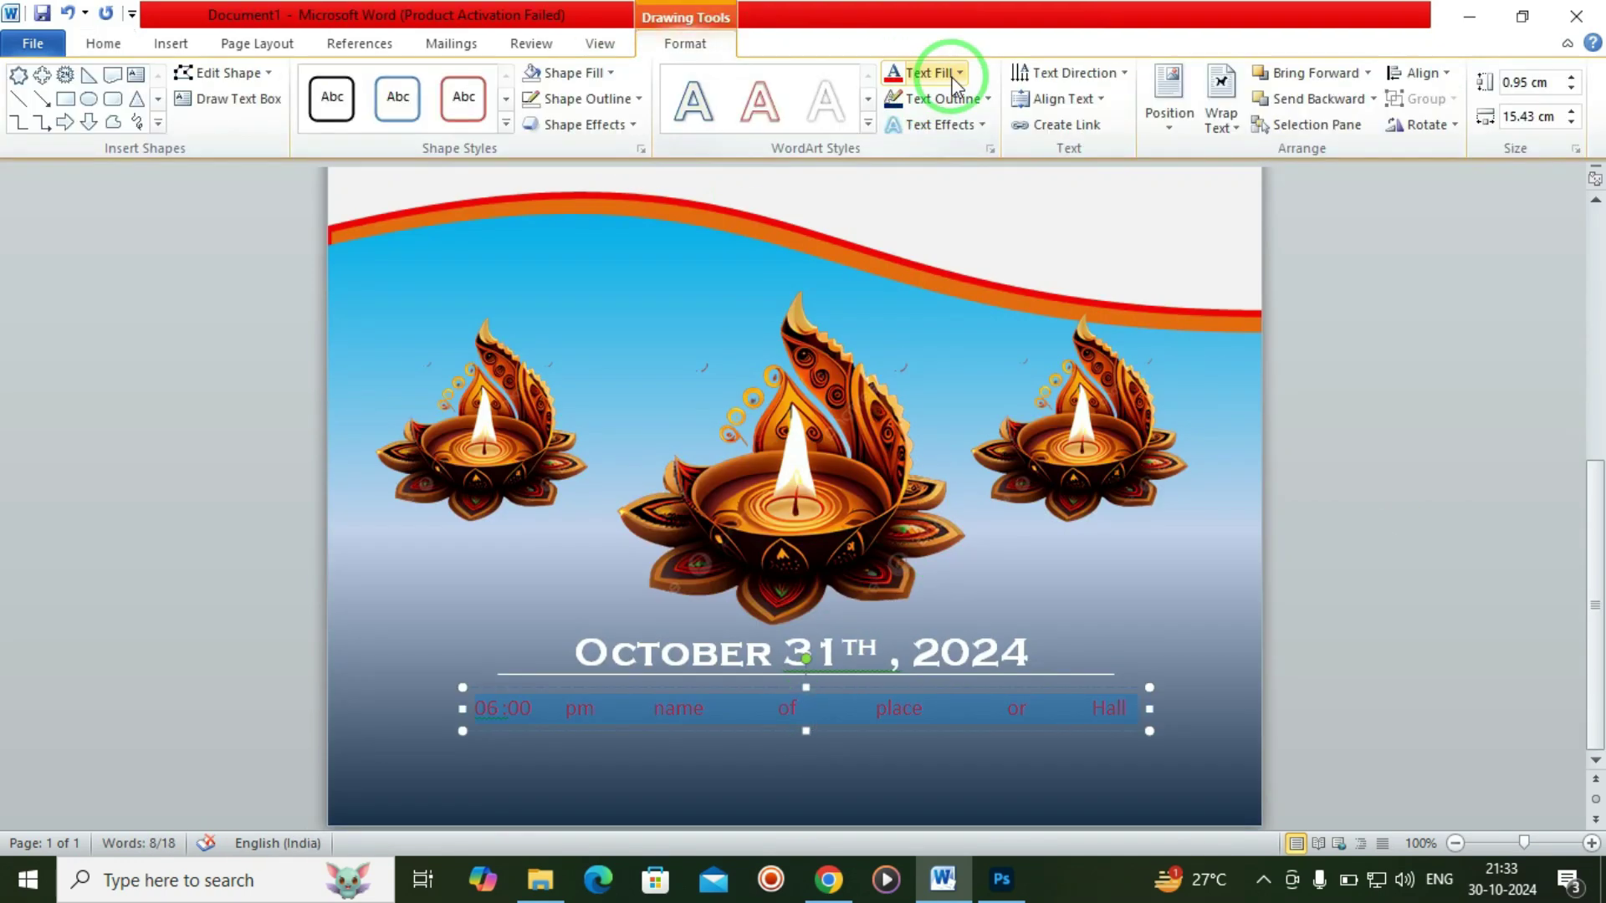
pyautogui.click(1267, 553)
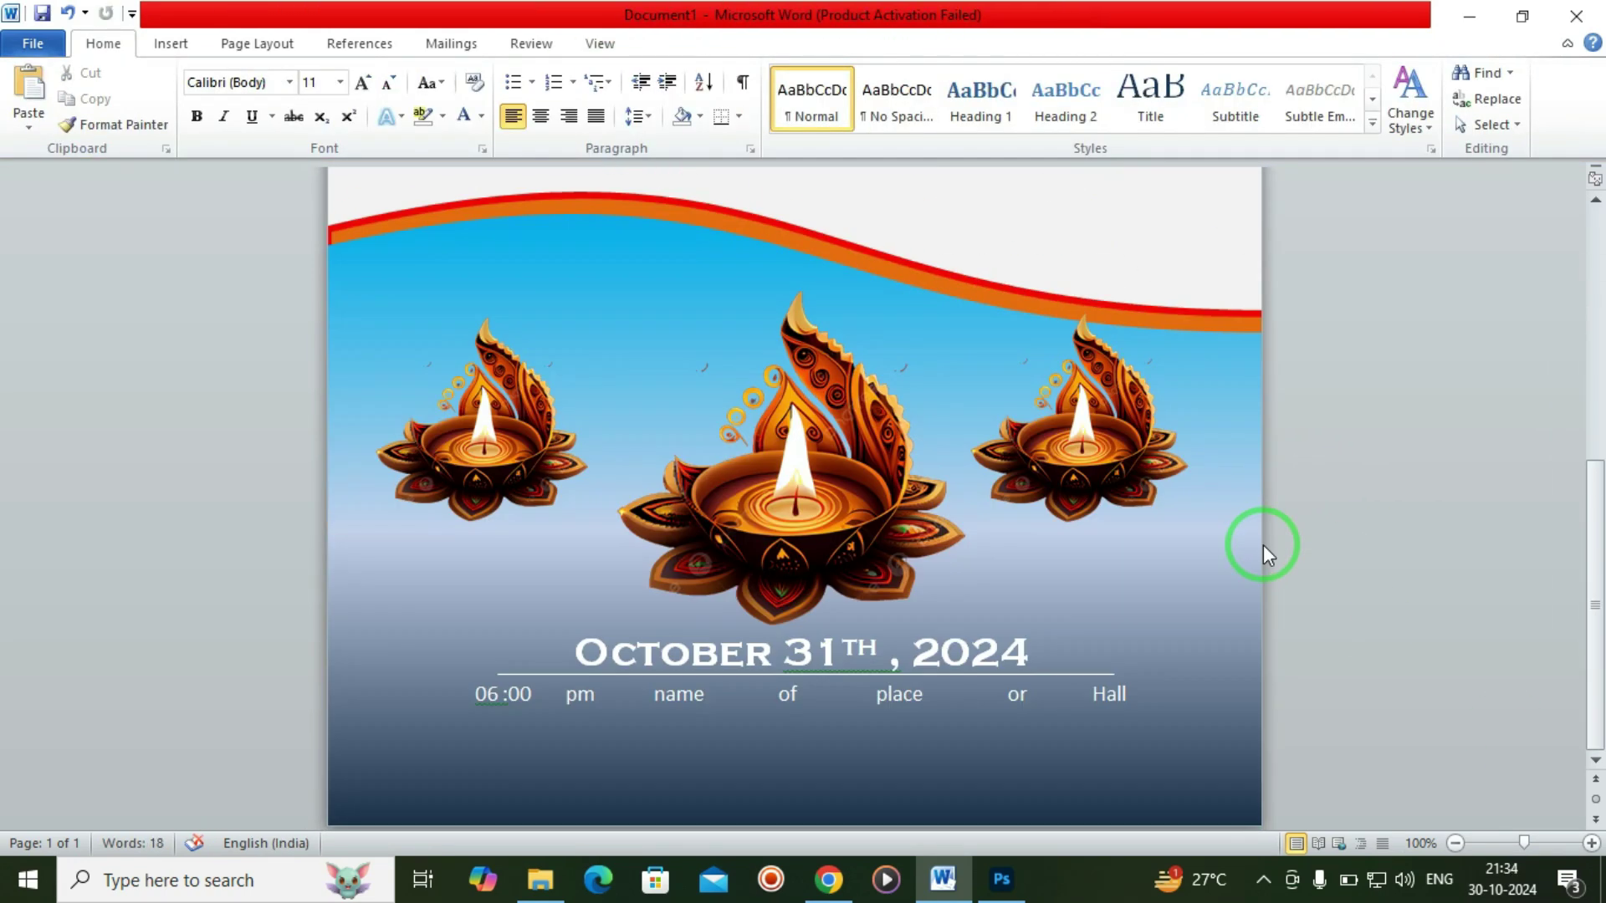
# Draw a body text box under the time line and fill it with repeated 'Your text here' lines.
pyautogui.click(170, 44)
pyautogui.click(347, 99)
pyautogui.click(334, 179)
pyautogui.moveTo(365, 717); pyautogui.dragTo(1225, 798)
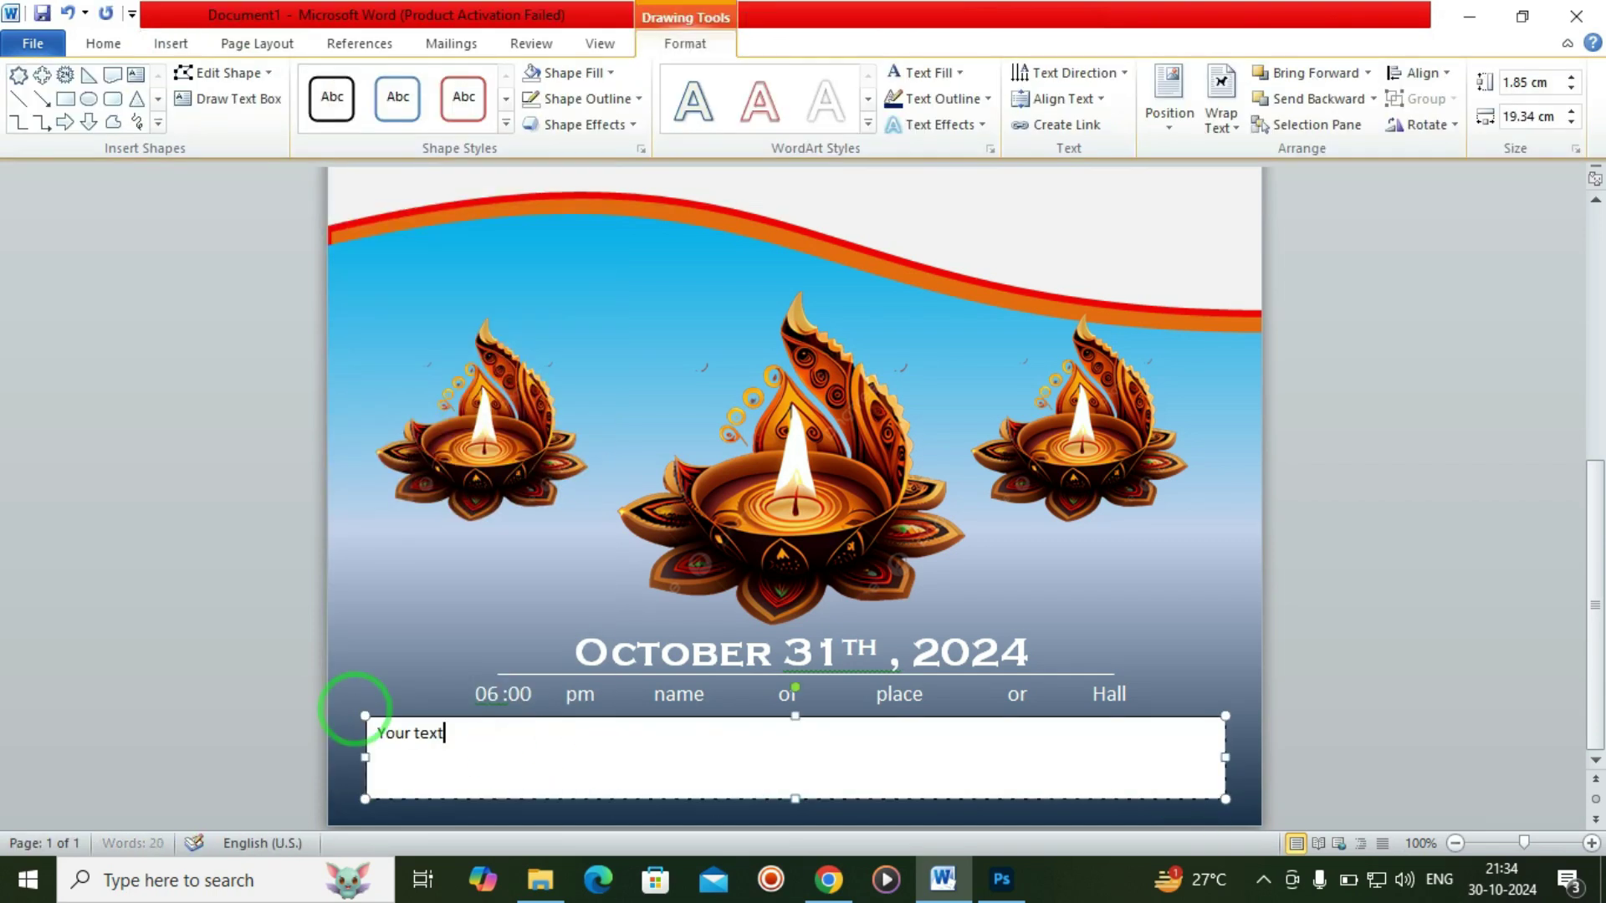
pyautogui.hotkey('ctrl', 'v')
pyautogui.click(504, 733)
pyautogui.hotkey('ctrl', 'v')
pyautogui.hotkey('ctrl', 'a')
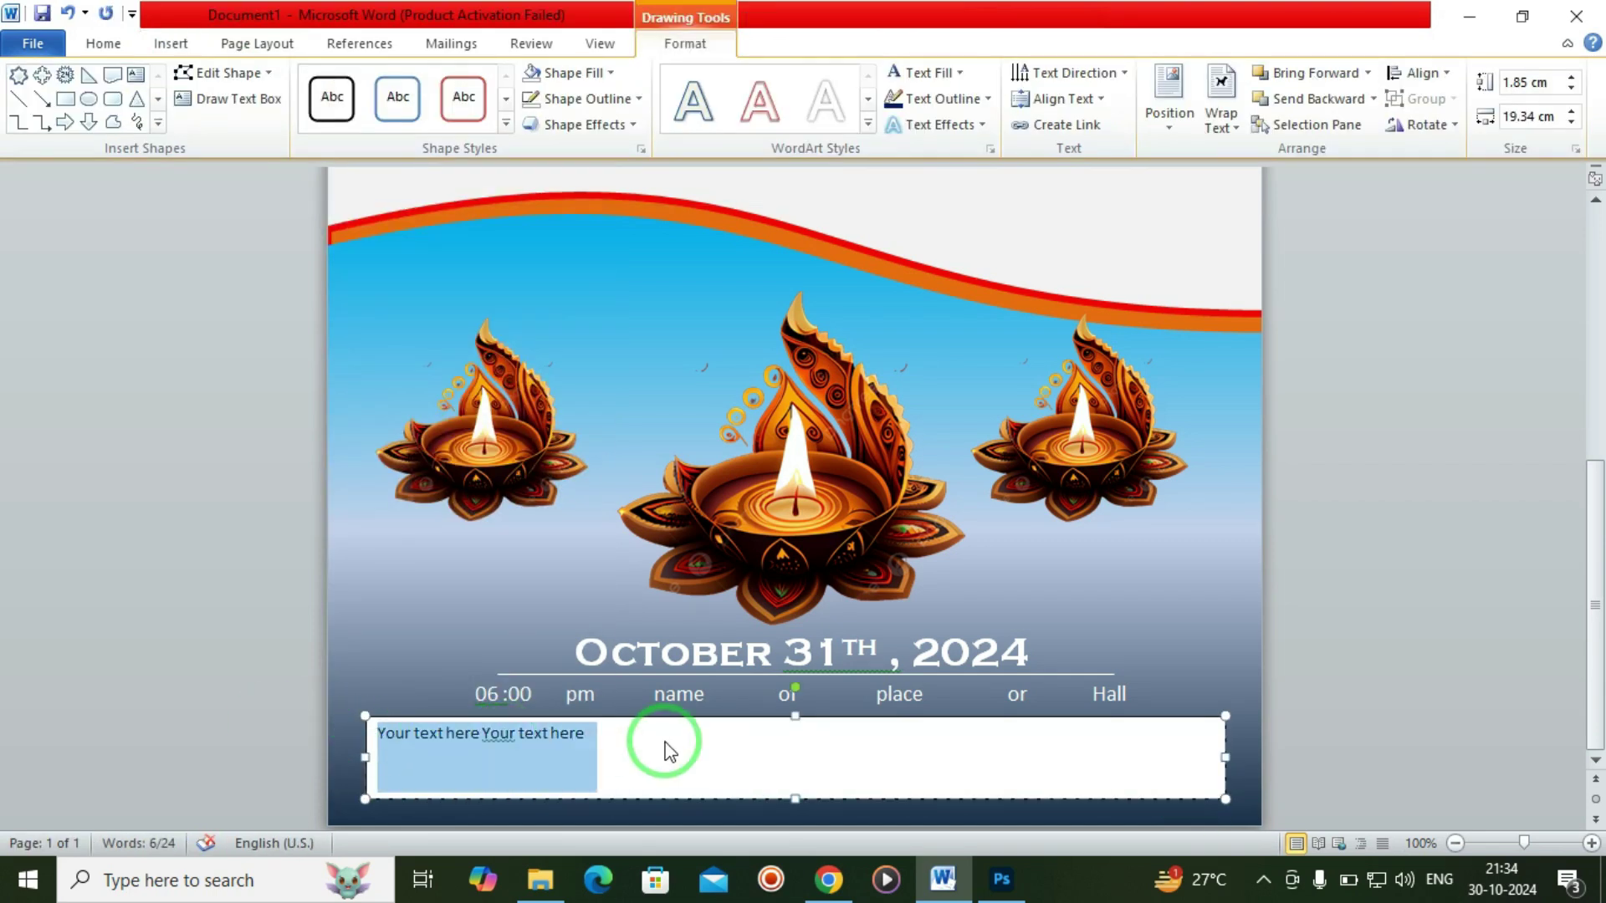
pyautogui.hotkey('ctrl', 'c')
pyautogui.hotkey('ctrl', 'v')
pyautogui.hotkey('ctrl', 'v')
pyautogui.hotkey('ctrl', 'v')
pyautogui.hotkey('ctrl', 'v')
pyautogui.hotkey('ctrl', 'v')
pyautogui.hotkey('ctrl', 'v')
pyautogui.hotkey('ctrl', 'v')
pyautogui.hotkey('ctrl', 'v')
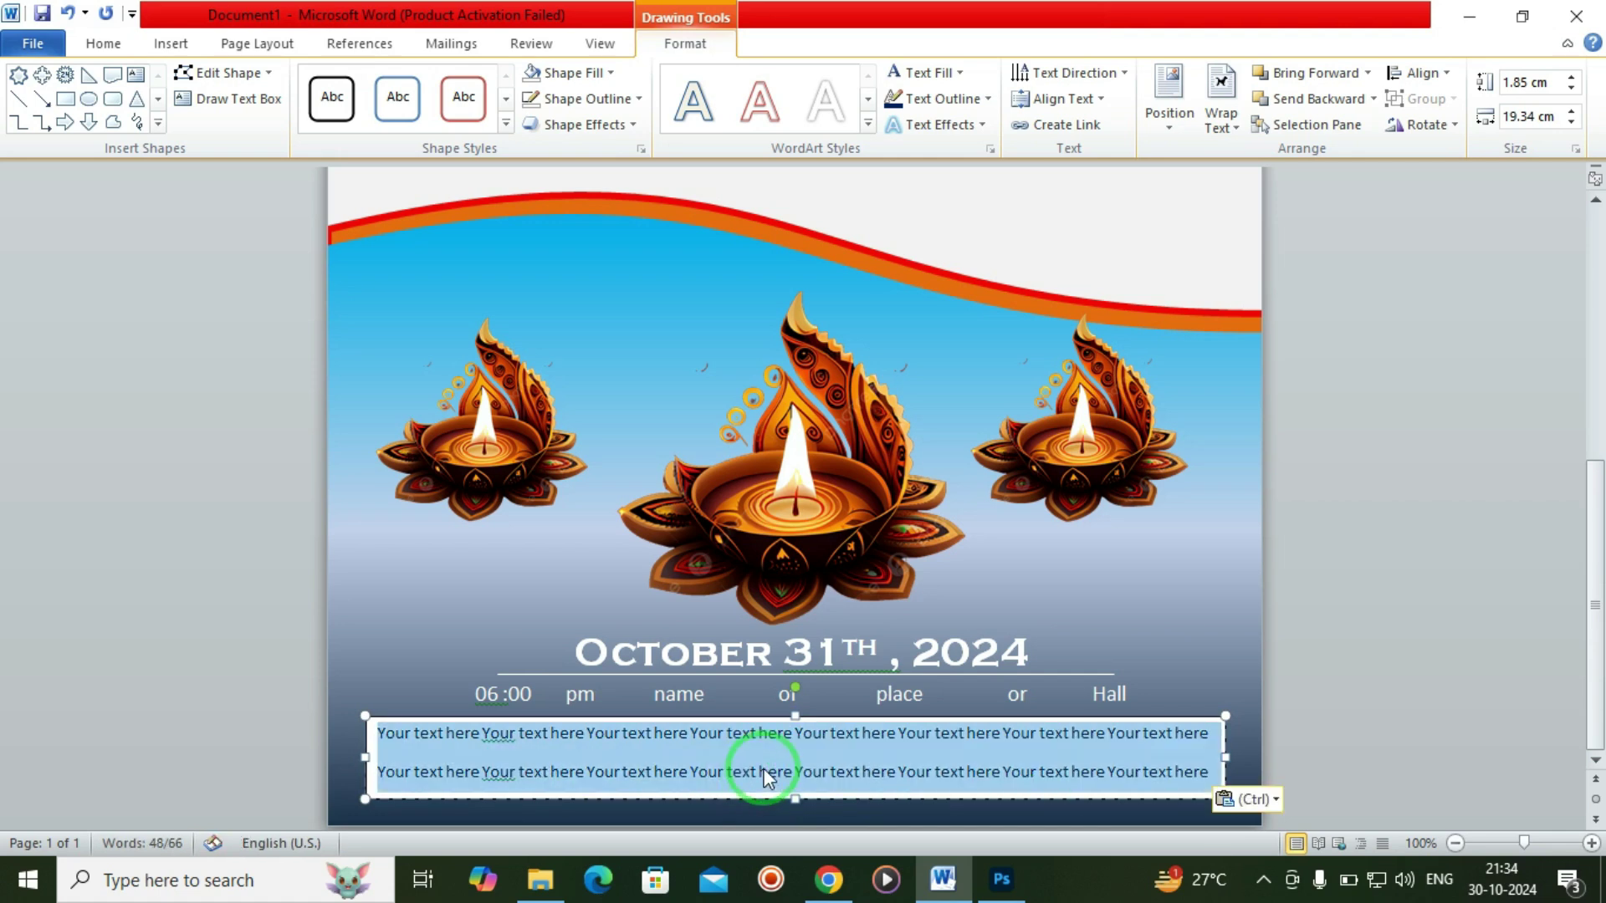
# Set the body text's spacing after paragraphs to 0 and paste another placeholder line.
pyautogui.hotkey('ctrl', 'a')
pyautogui.click(102, 43)
pyautogui.click(638, 116)
pyautogui.click(735, 312)
pyautogui.press('Return')
pyautogui.click(638, 116)
pyautogui.click(735, 312)
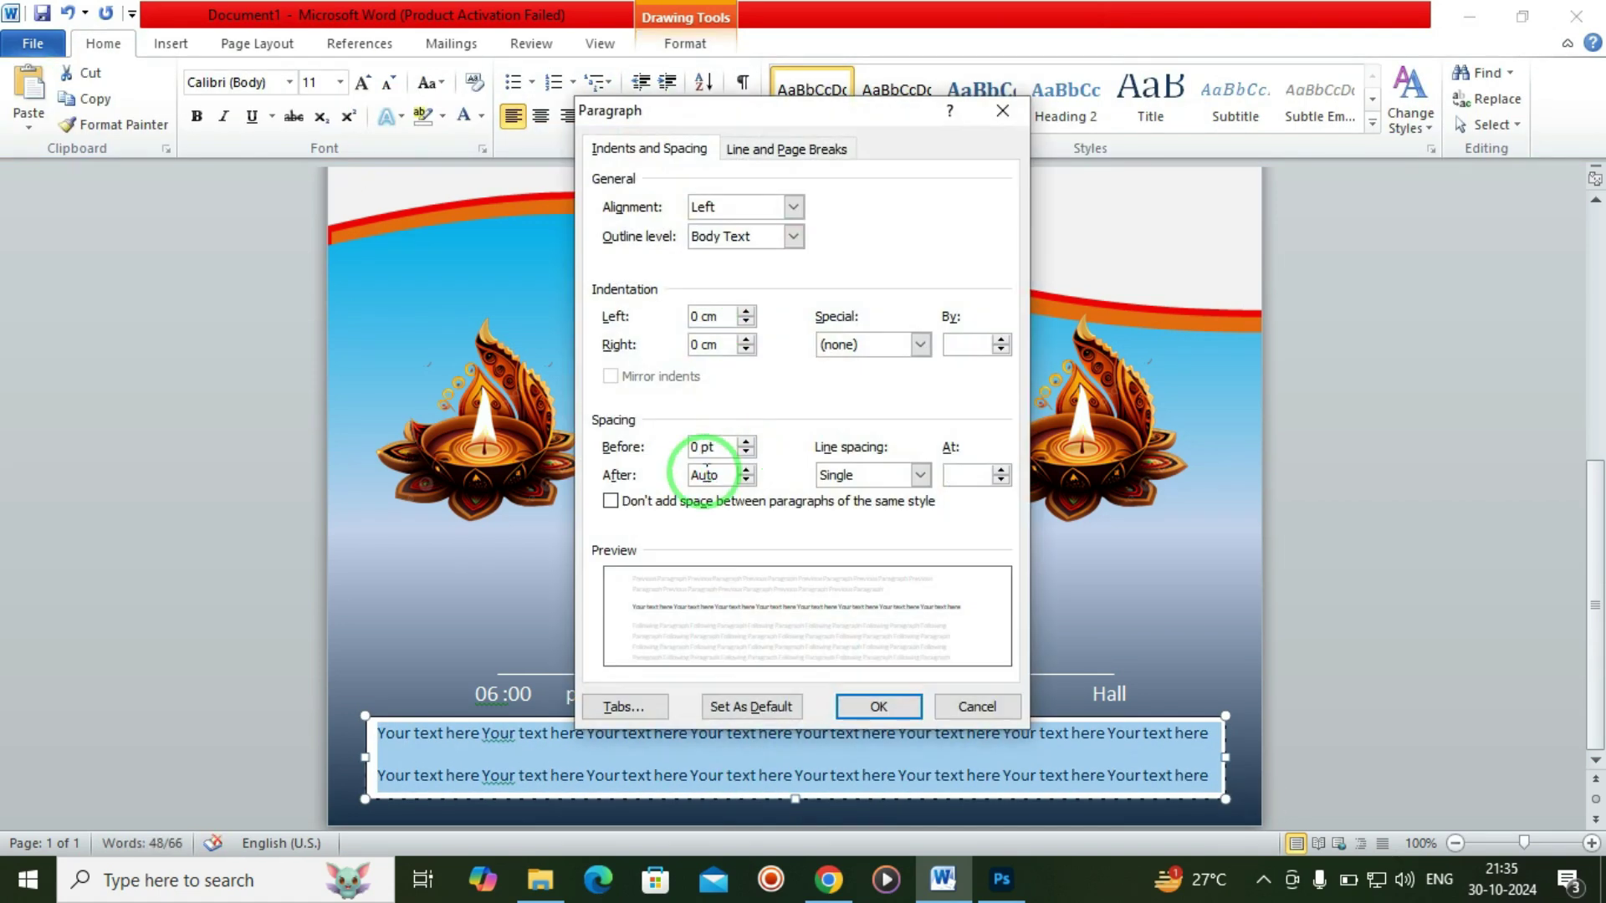
pyautogui.press('Return')
pyautogui.click(574, 770)
pyautogui.hotkey('ctrl', 'v')
pyautogui.click(685, 44)
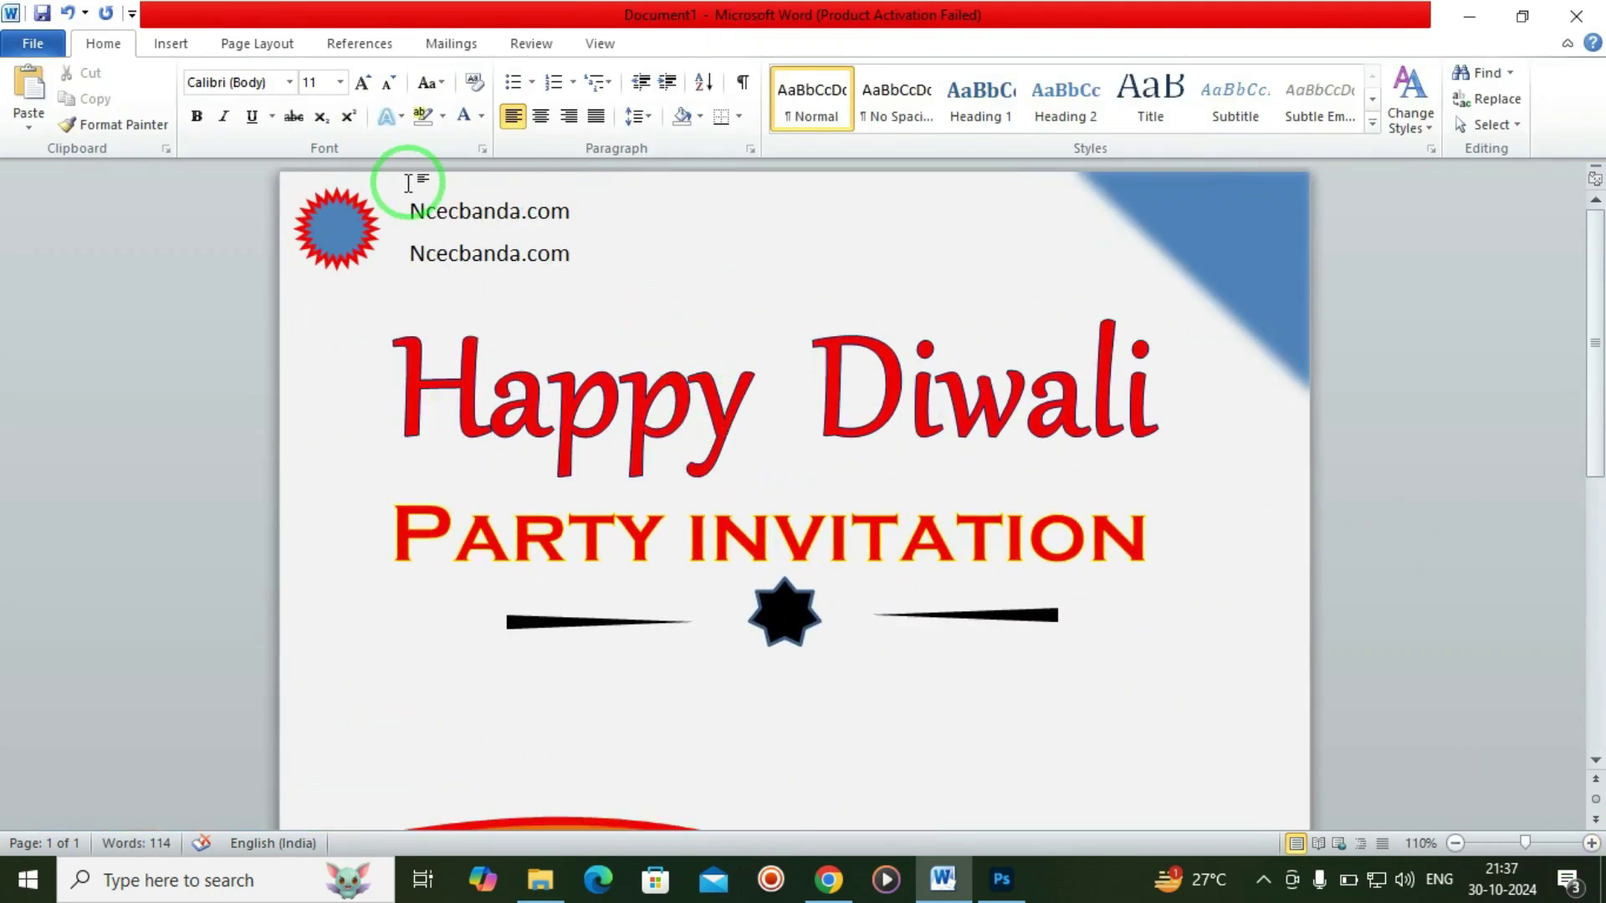
# Draw a text box near the page top with no outline and no fill.
pyautogui.click(171, 43)
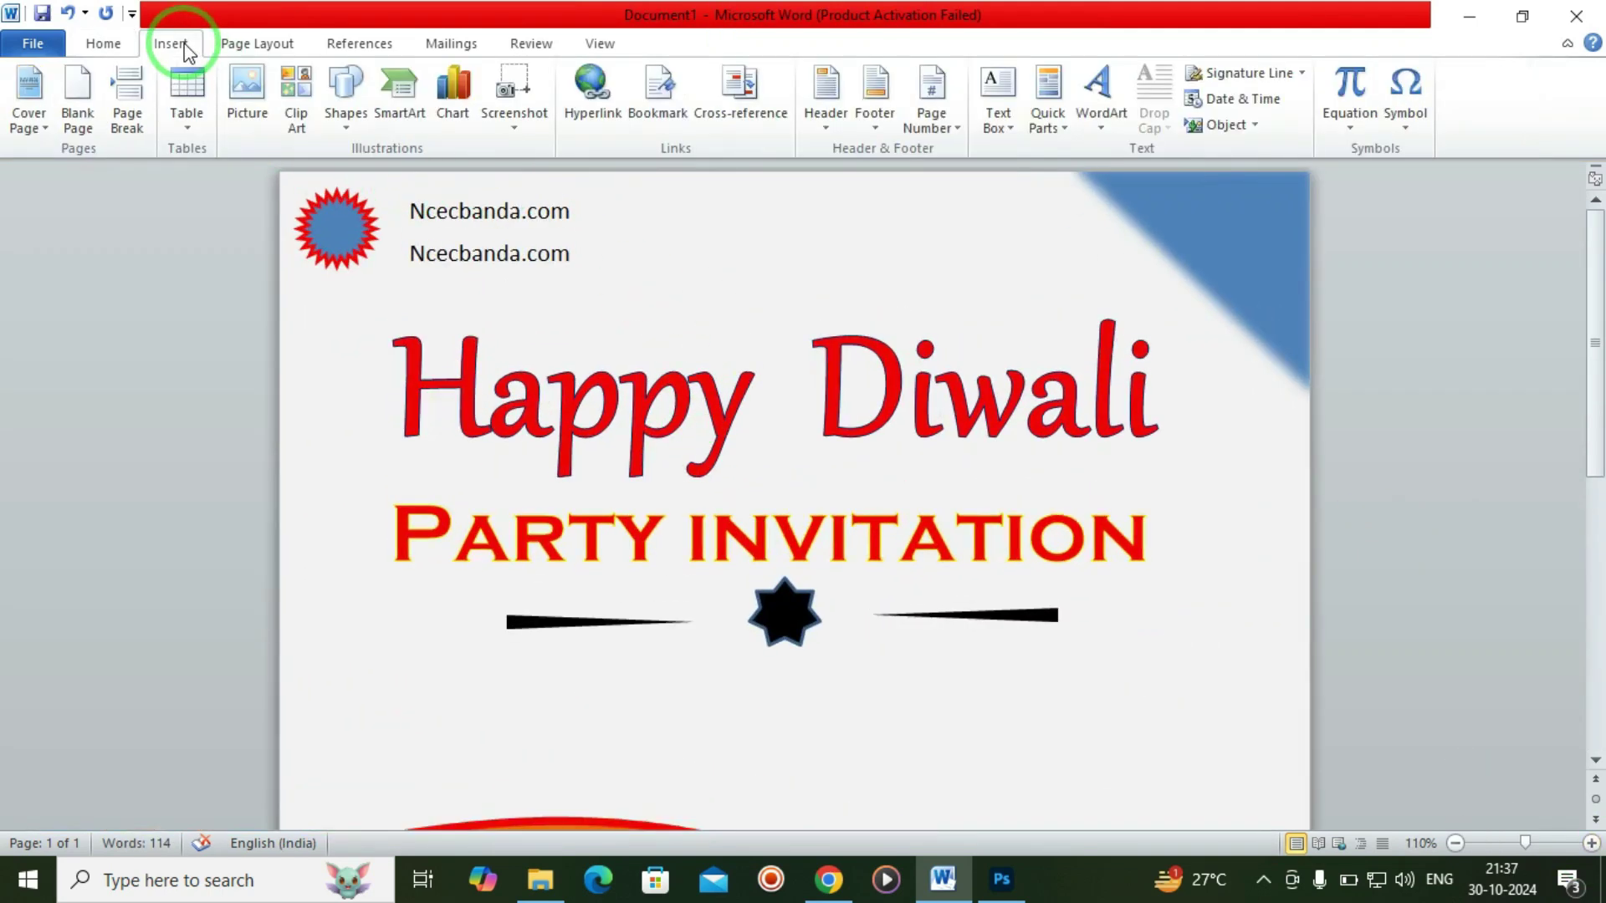
pyautogui.click(355, 121)
pyautogui.click(445, 175)
pyautogui.moveTo(627, 203); pyautogui.dragTo(978, 298)
pyautogui.click(586, 99)
pyautogui.click(577, 291)
pyautogui.click(573, 72)
pyautogui.click(577, 268)
# Enter 'NCEC BANDA' in the header box and set it to Algerian, size 48.
pyautogui.write('n')
pyautogui.press('BackSpace')
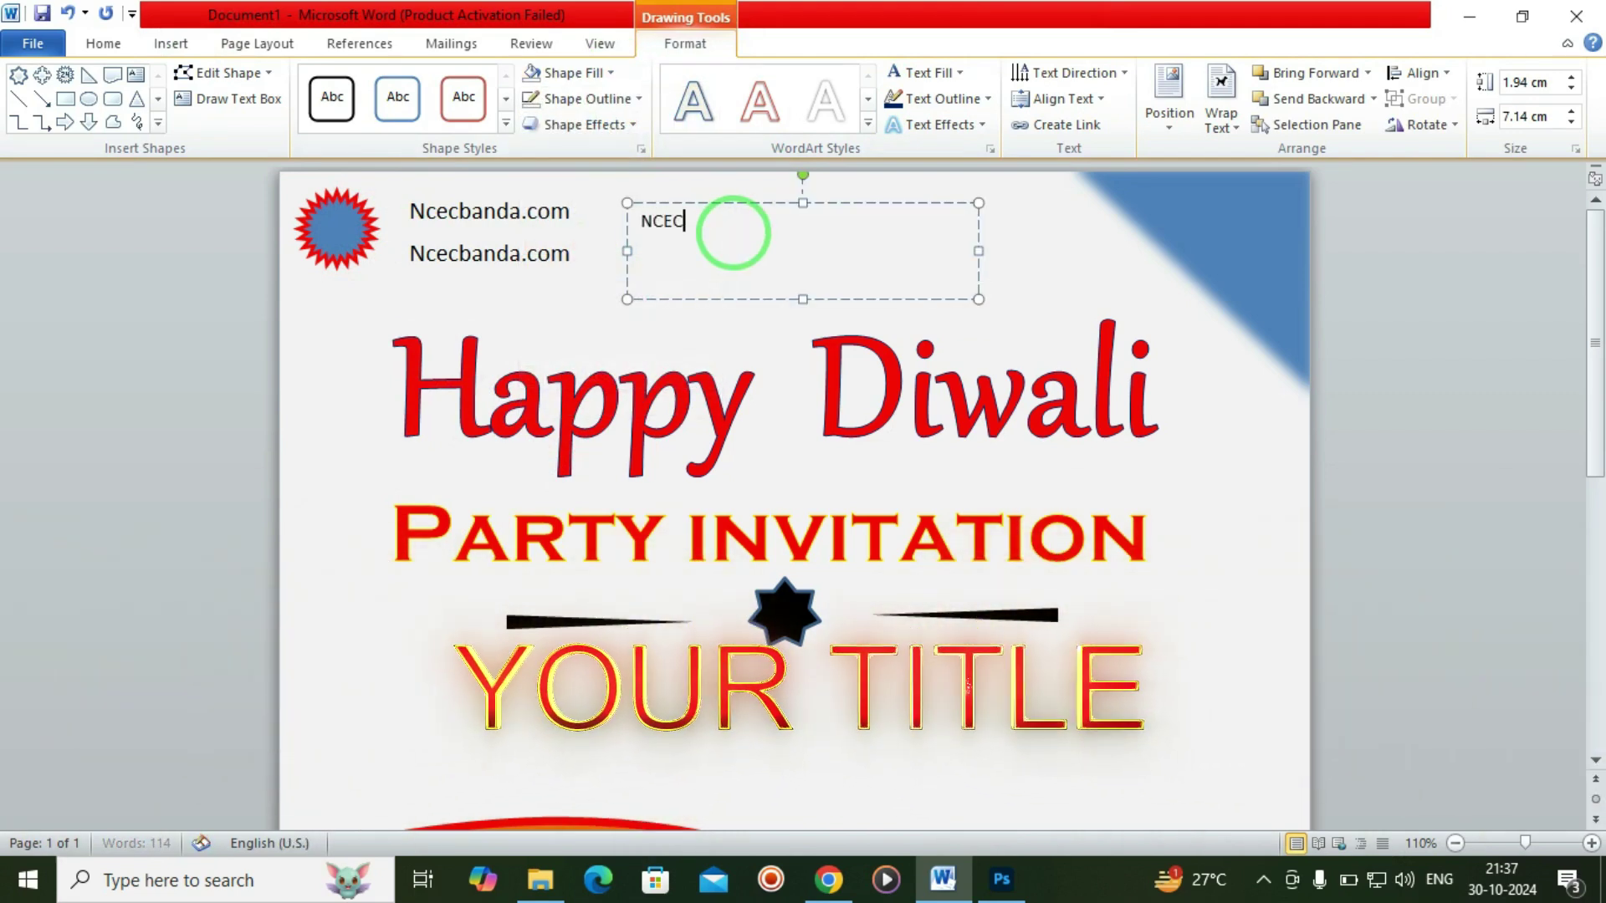
pyautogui.write('BAND')
pyautogui.hotkey('ctrl', 'a')
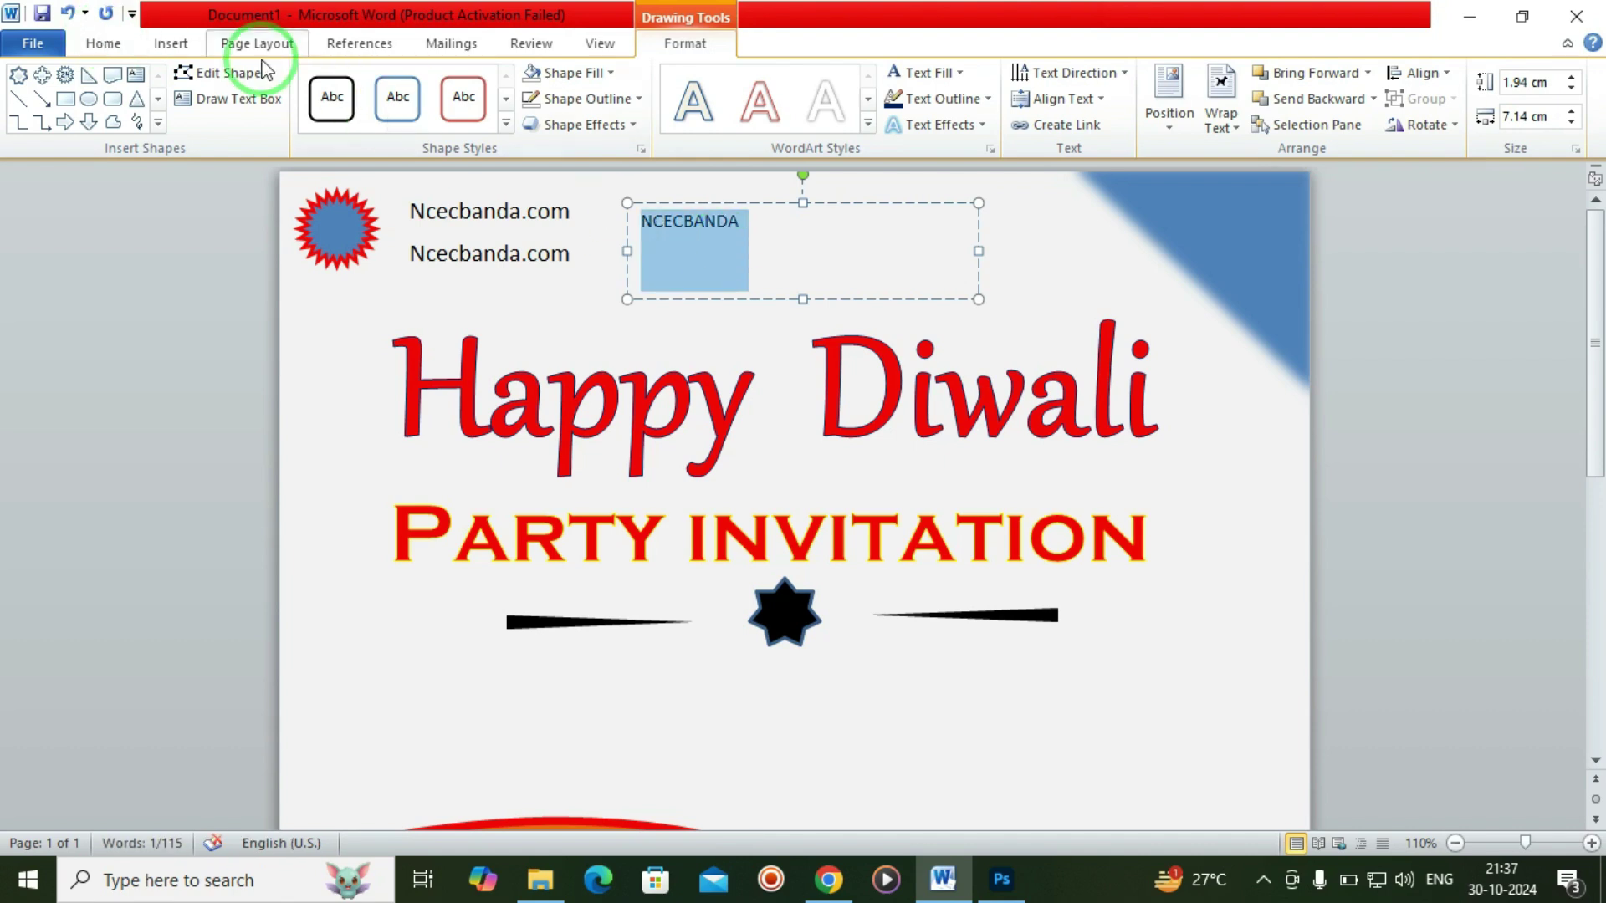
pyautogui.click(103, 43)
pyautogui.click(289, 82)
pyautogui.click(224, 315)
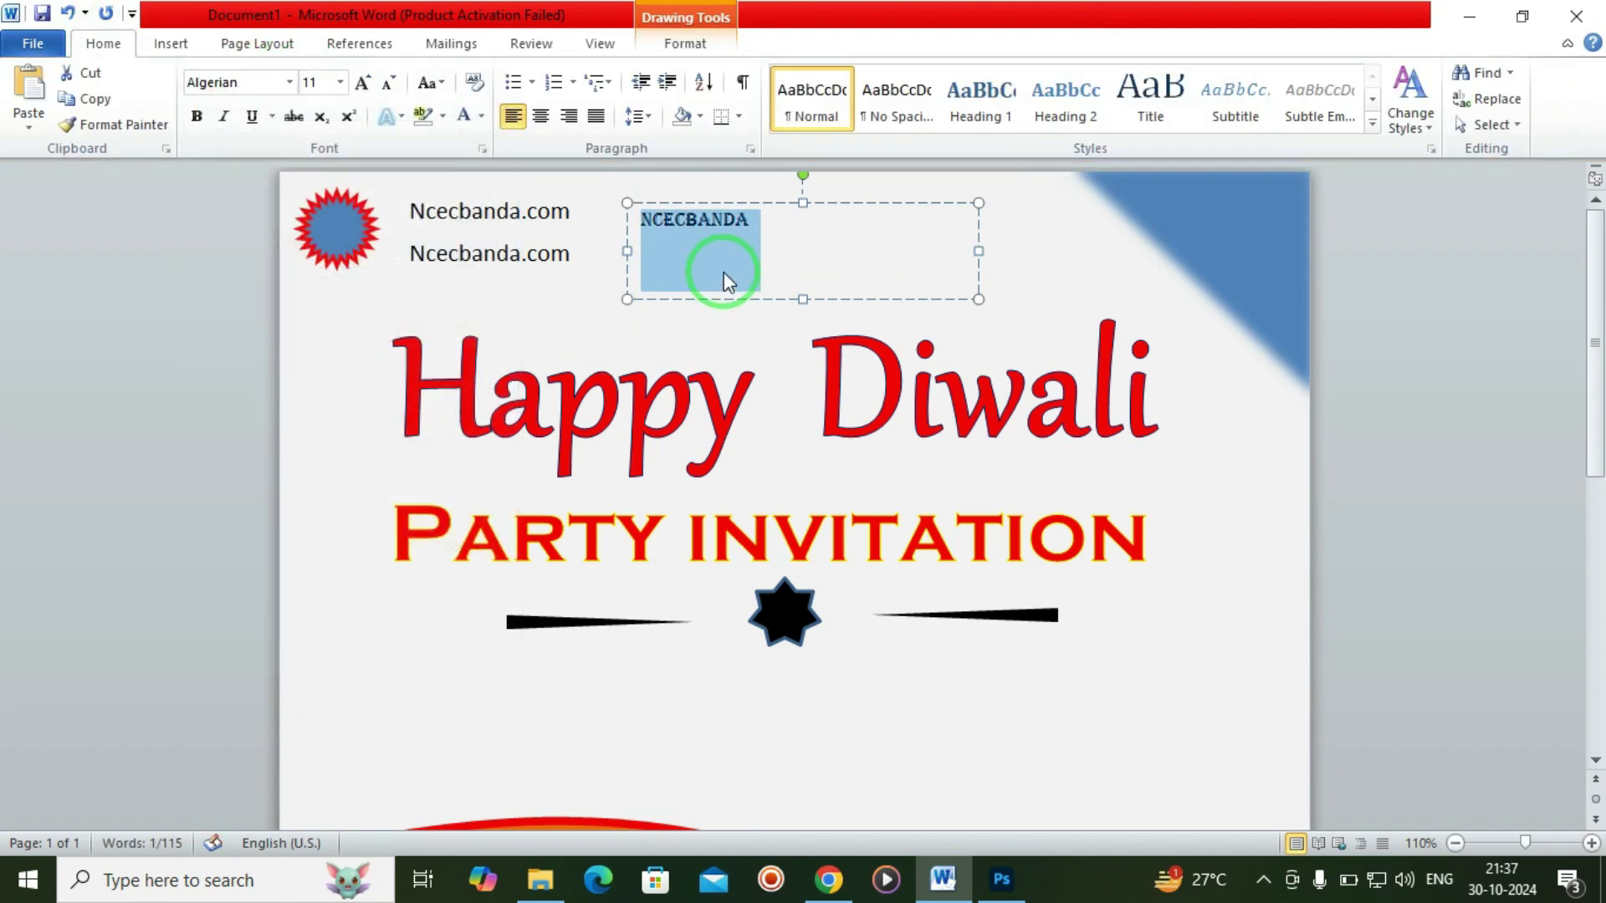
pyautogui.click(361, 82)
pyautogui.click(362, 82)
pyautogui.click(362, 82)
pyautogui.click(361, 82)
pyautogui.click(362, 82)
# Widen the NCEC BANDA box to fit, position it at the top, and zoom out to view the flyer.
pyautogui.moveTo(978, 251)
pyautogui.mouseDown()
pyautogui.moveTo(1065, 235)
pyautogui.moveTo(1108, 251)
pyautogui.mouseUp()
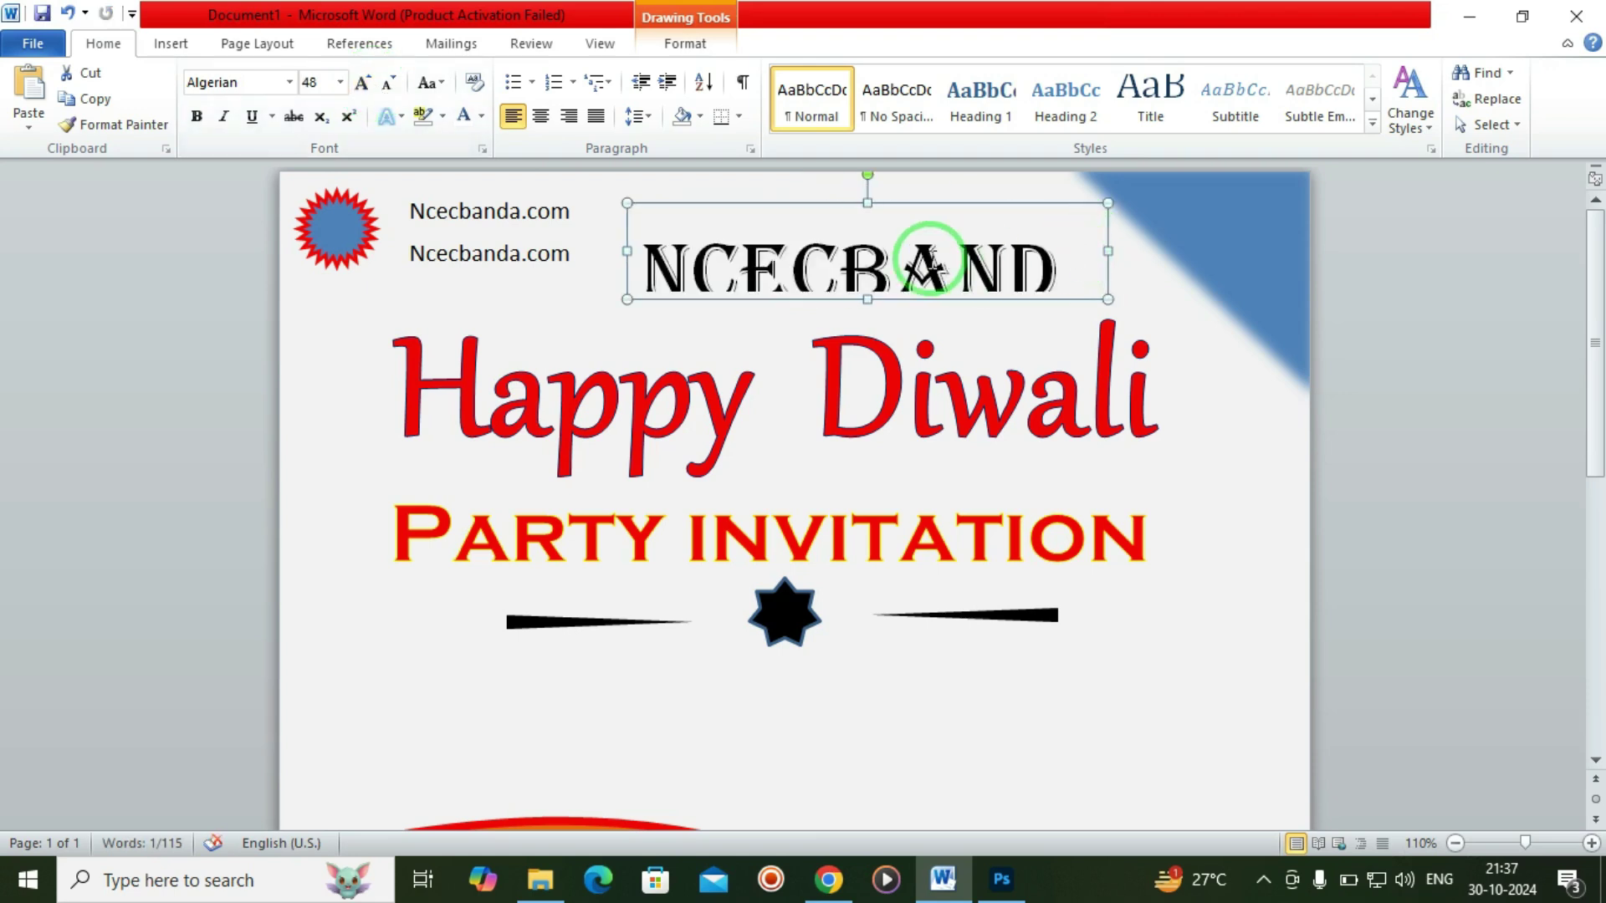
pyautogui.moveTo(834, 194); pyautogui.dragTo(825, 171)
pyautogui.moveTo(860, 315); pyautogui.dragTo(869, 255)
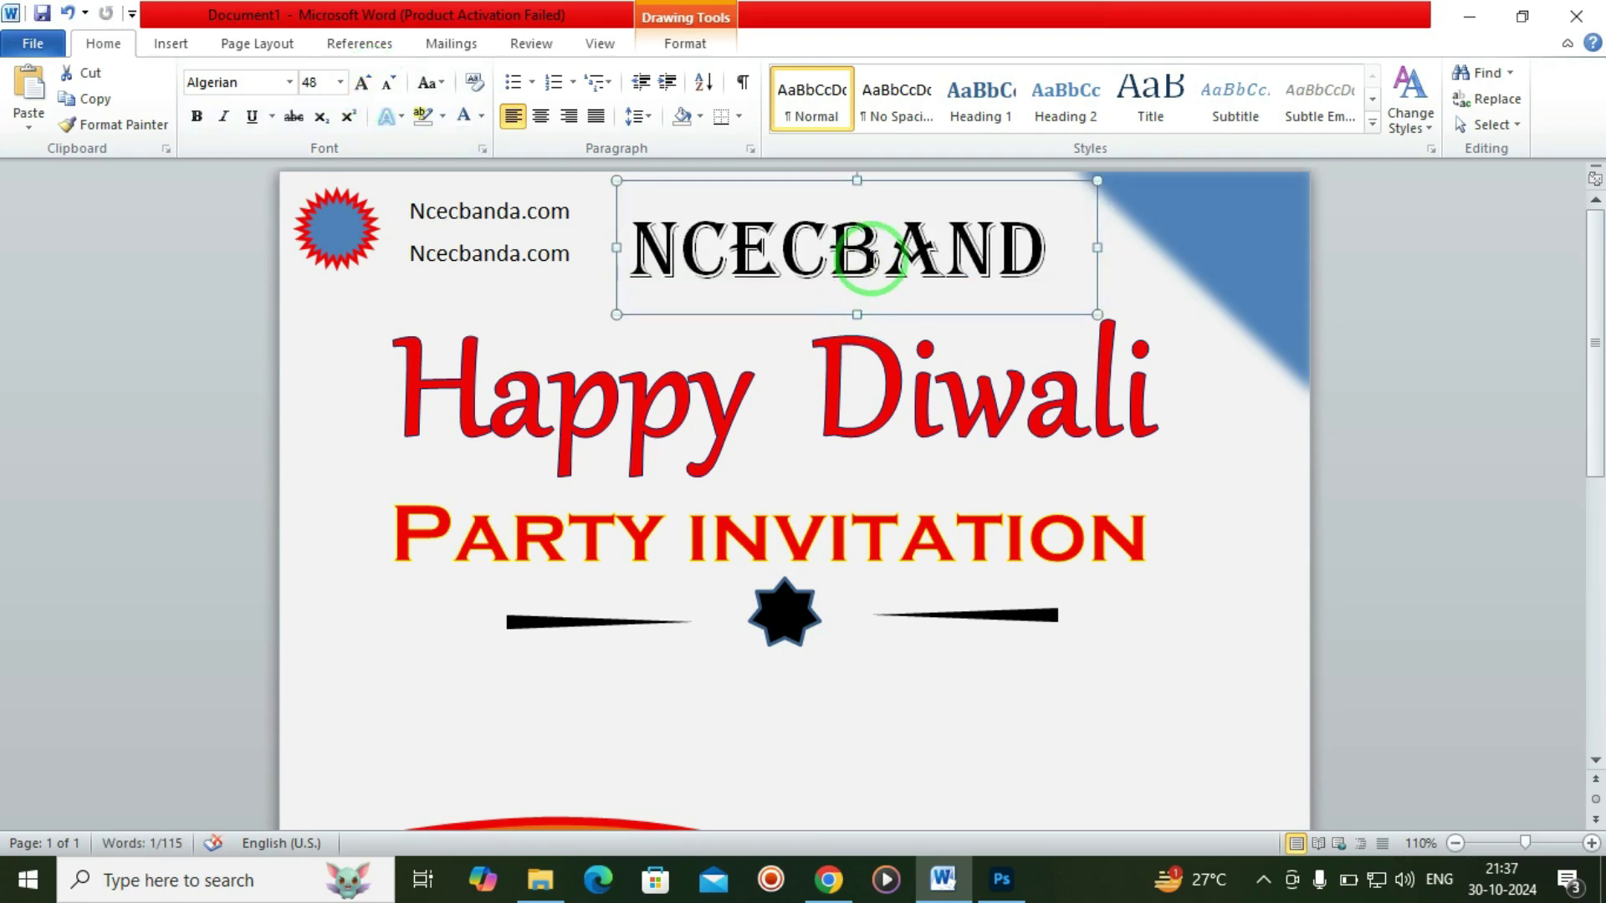
pyautogui.moveTo(1096, 248); pyautogui.dragTo(1242, 248)
pyautogui.write('A')
pyautogui.moveTo(947, 188); pyautogui.dragTo(899, 182)
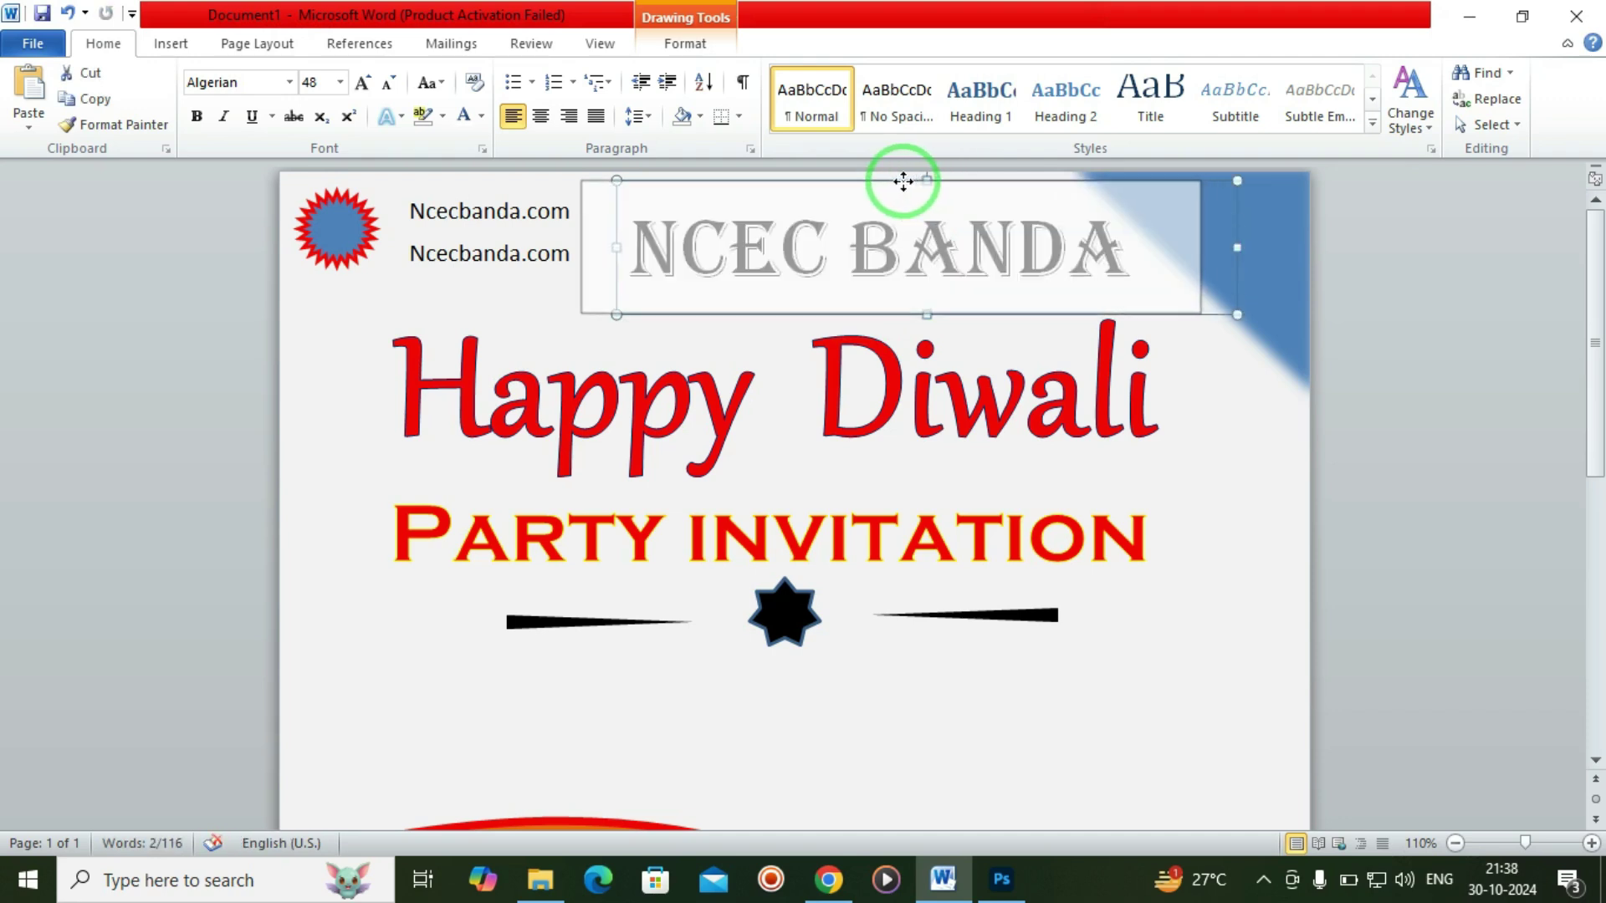
pyautogui.click(1401, 334)
pyautogui.scroll(-3, 1335, 322)
pyautogui.scroll(3, 1308, 326)
pyautogui.moveTo(954, 179); pyautogui.dragTo(990, 166)
pyautogui.click(1502, 339)
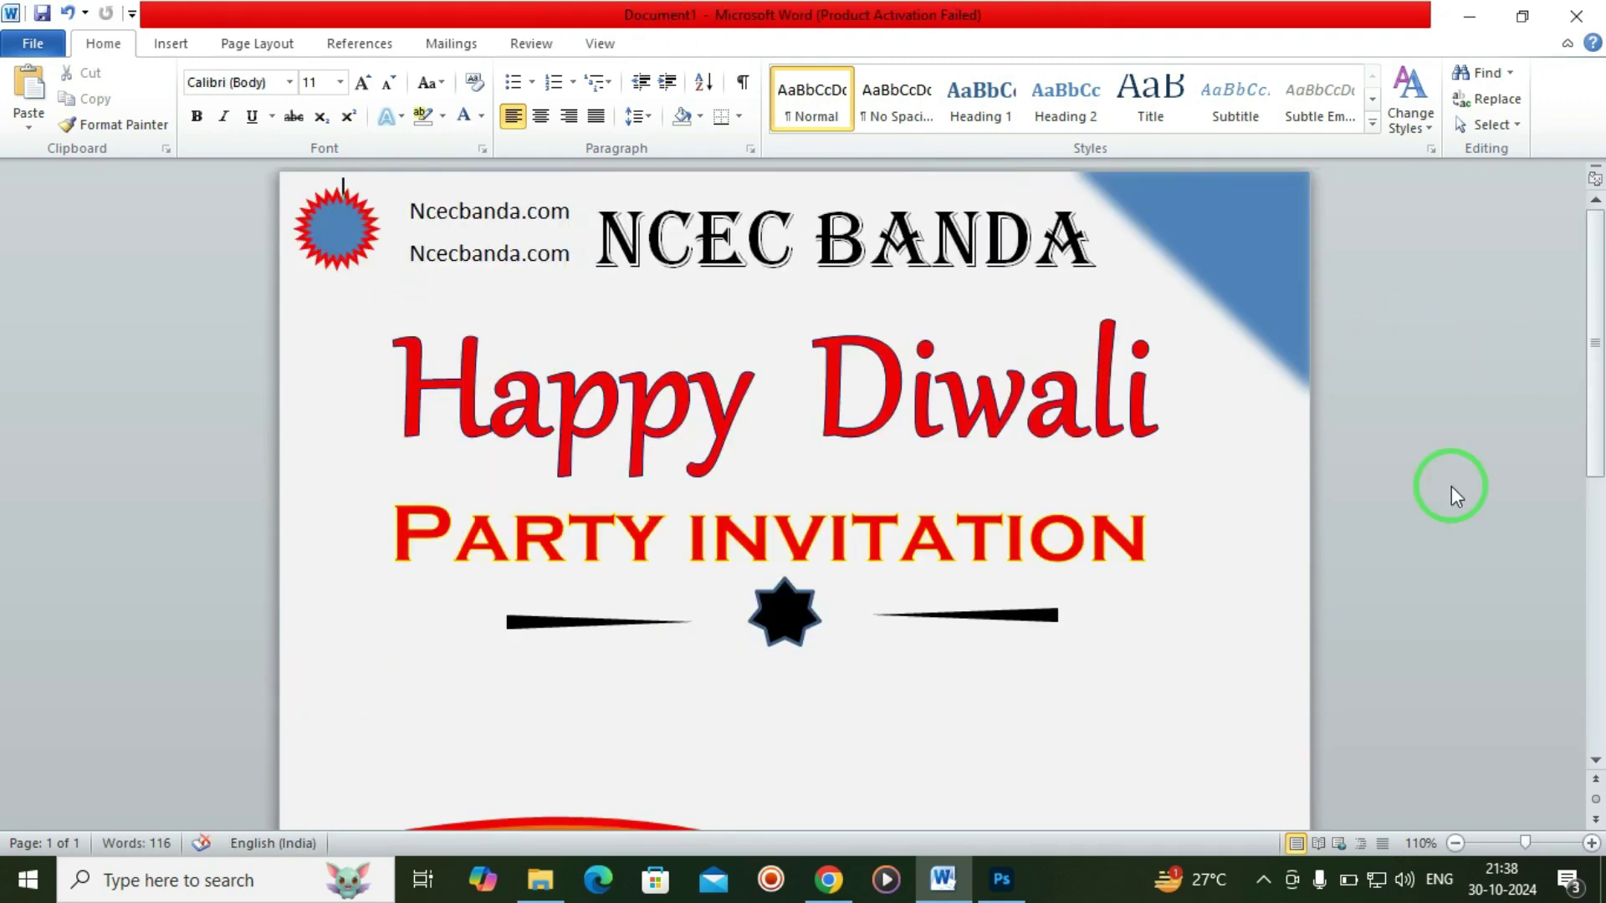
pyautogui.click(1456, 843)
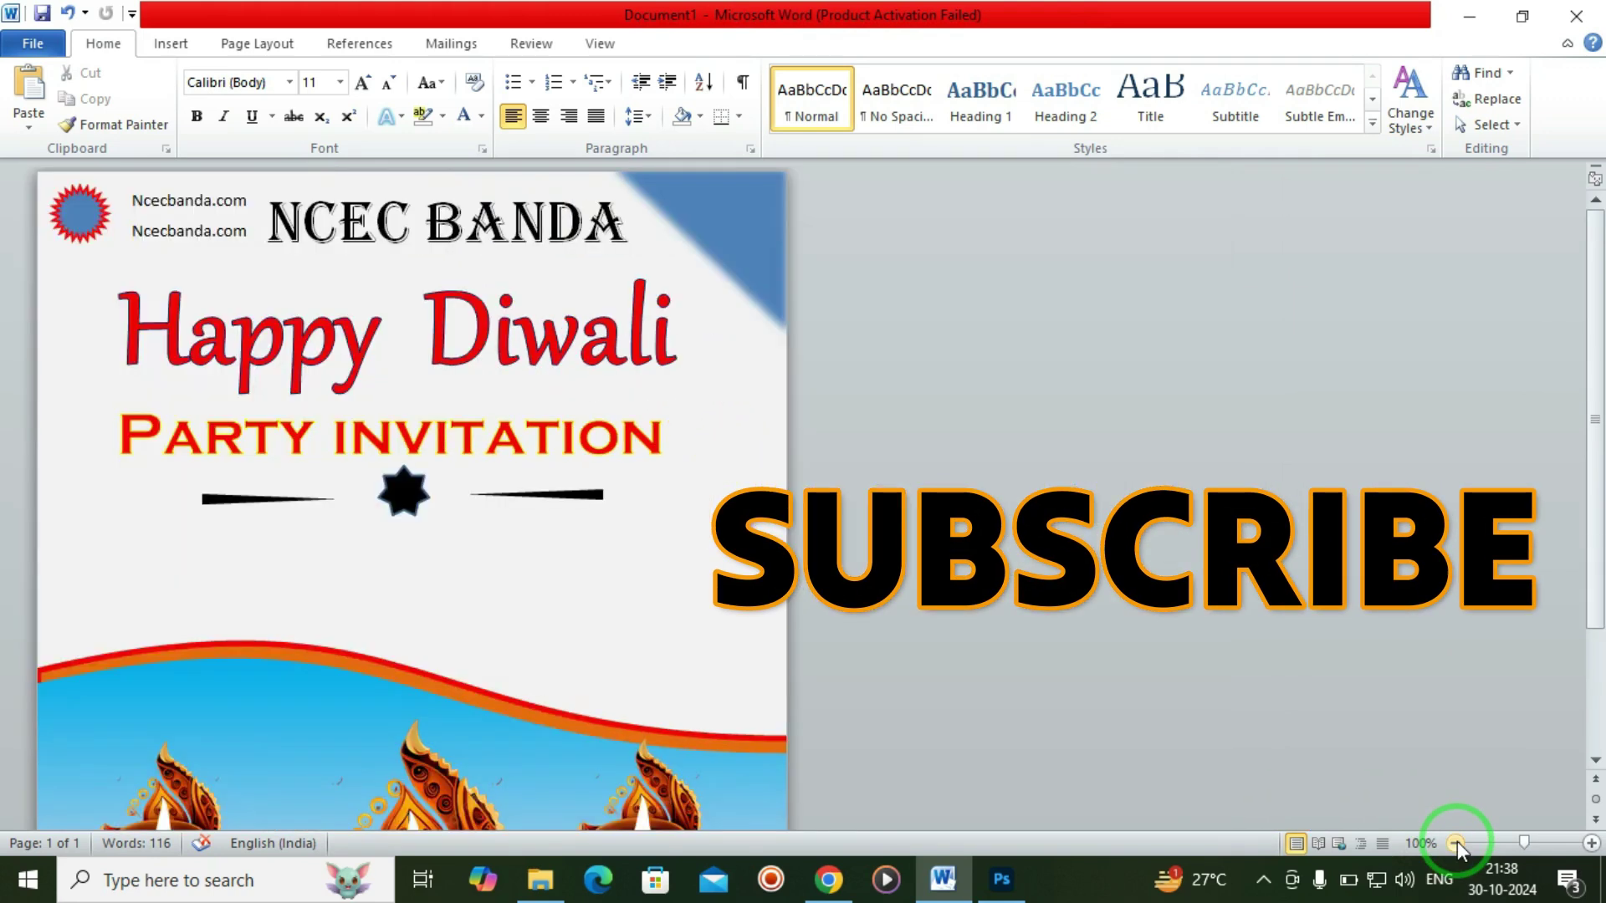
pyautogui.tripleClick(1456, 843)
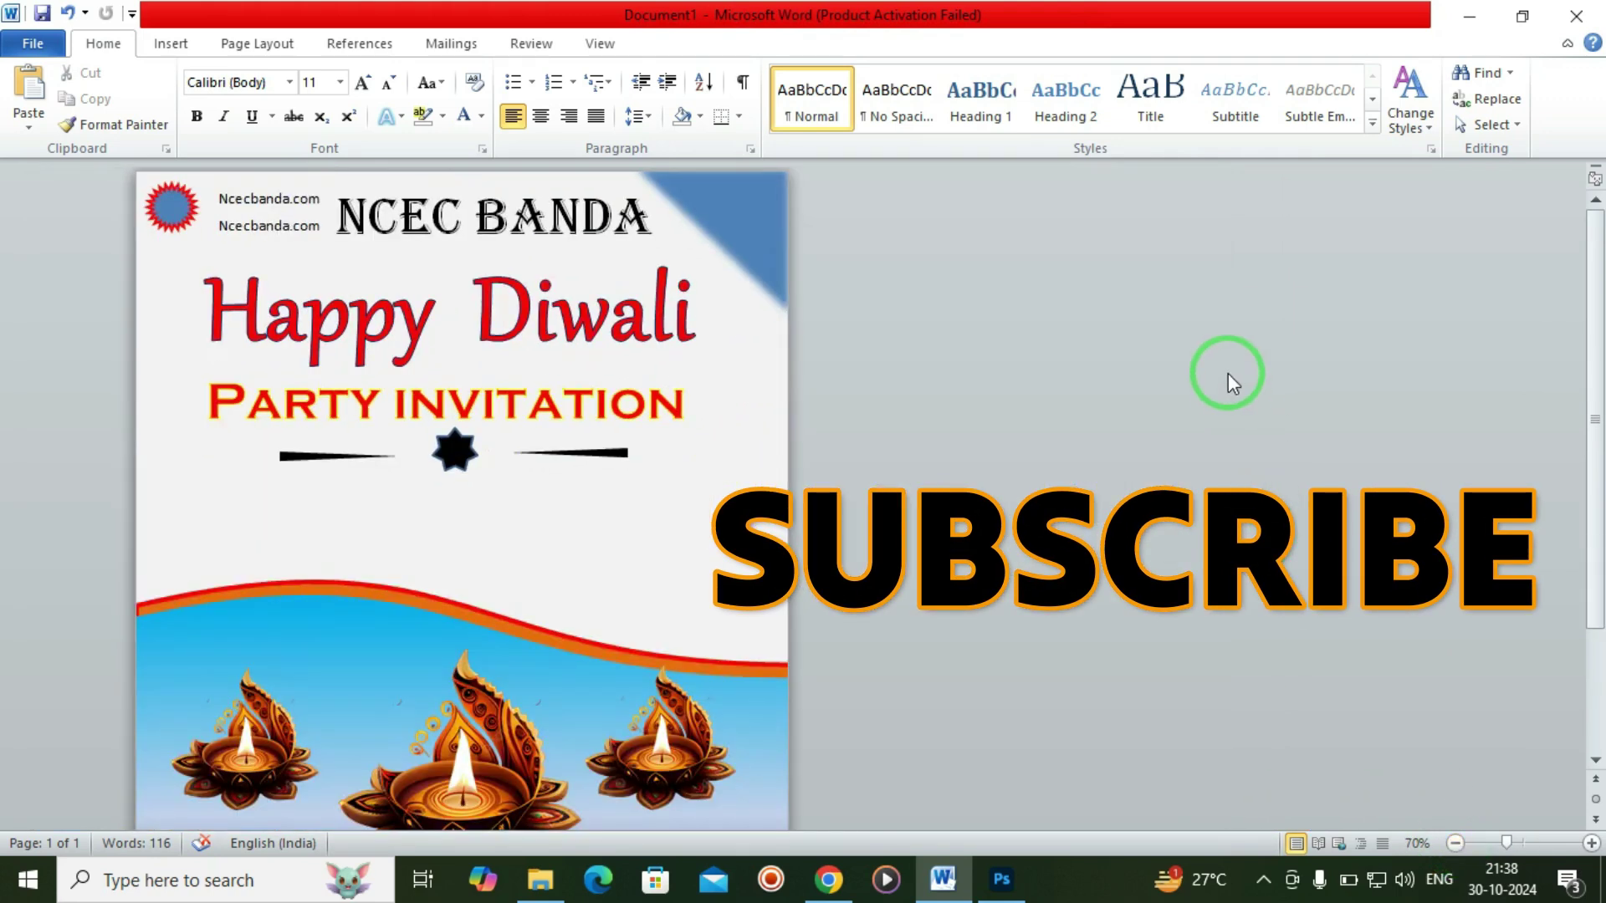